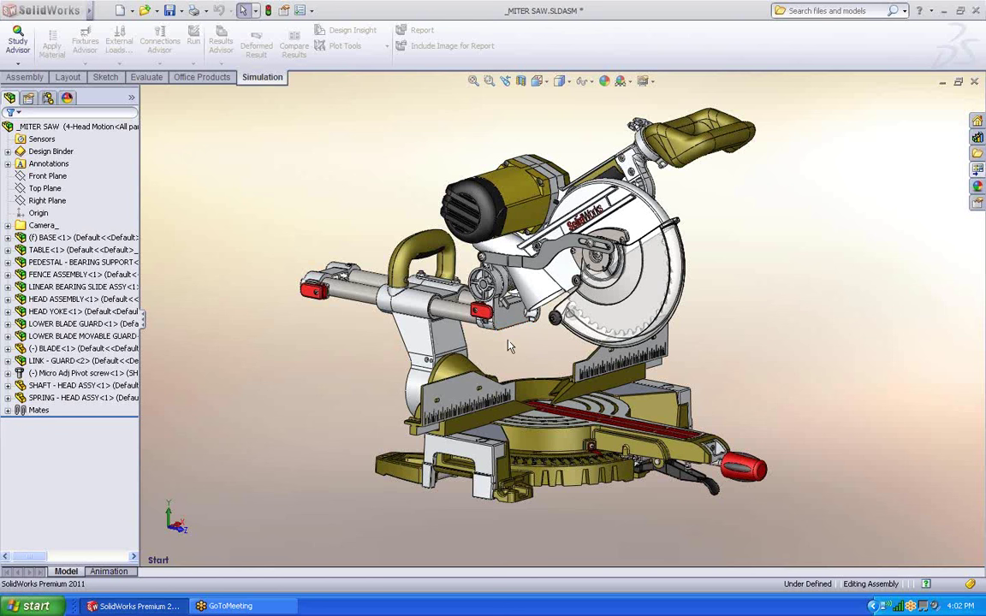
List the assembly's configurations and display states, and delete the head yoke component together with its dependent mates
left_click(48, 98)
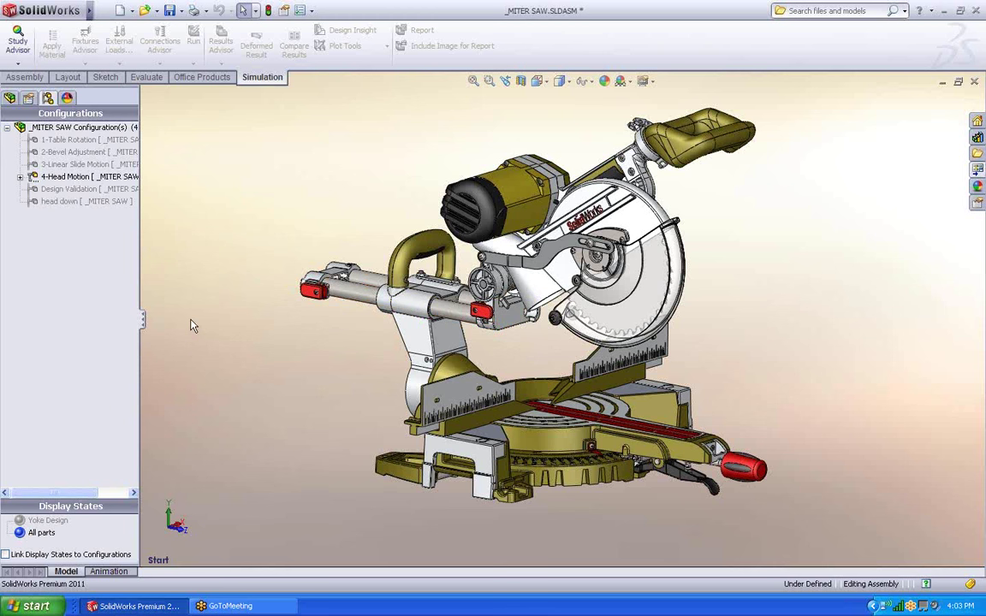
left_click(511, 318)
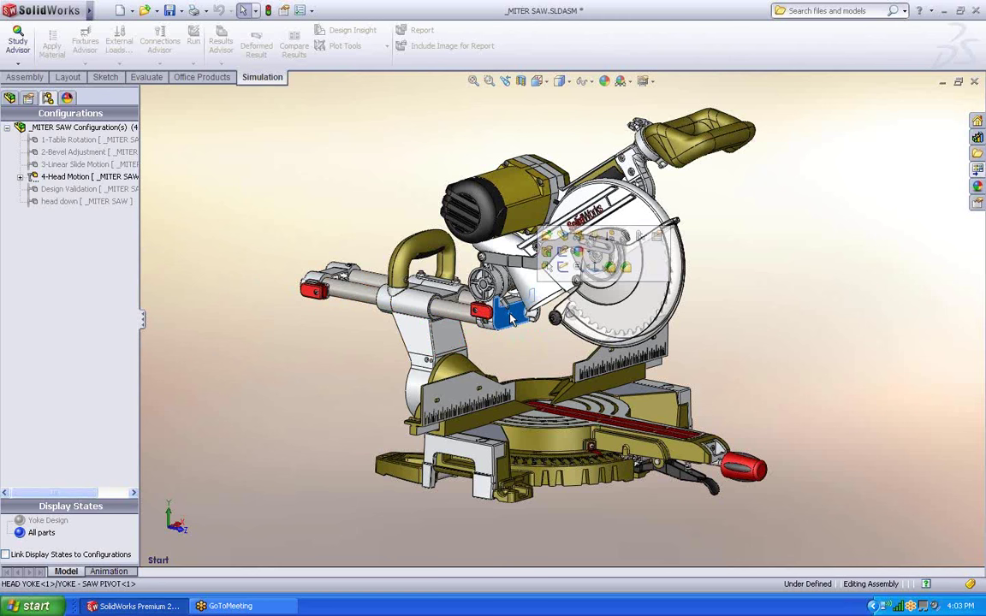
key("Delete")
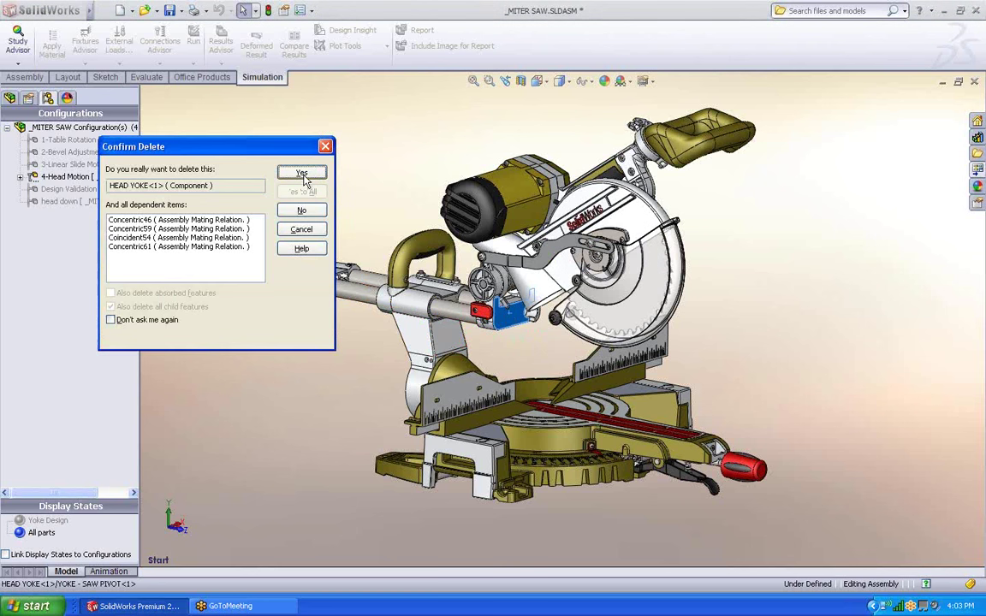
left_click(301, 174)
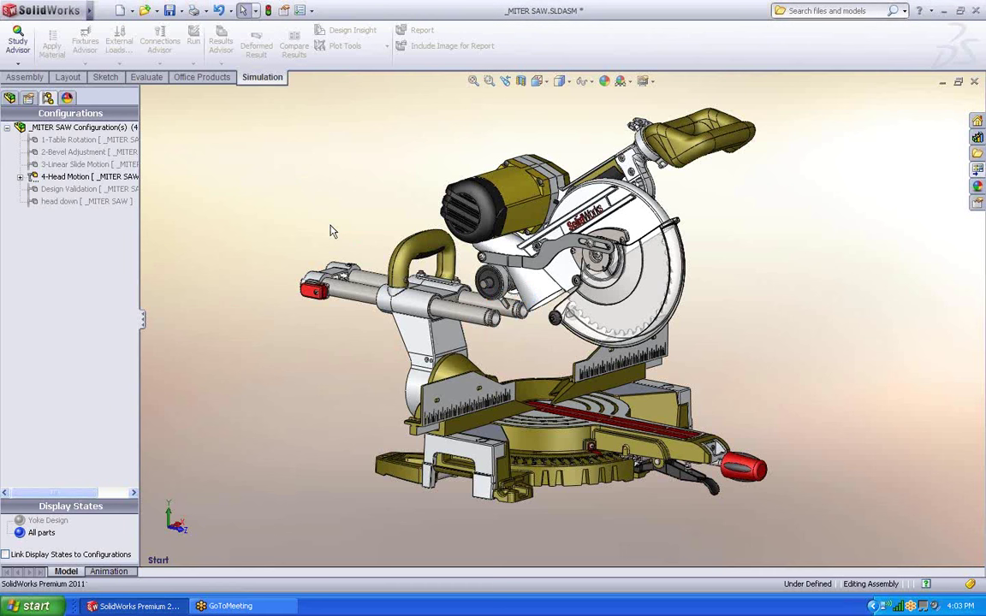
Move the saw head assembly up clear of the slide tubes and activate the Yoke Design display state
left_click_drag(488, 291, 442, 199)
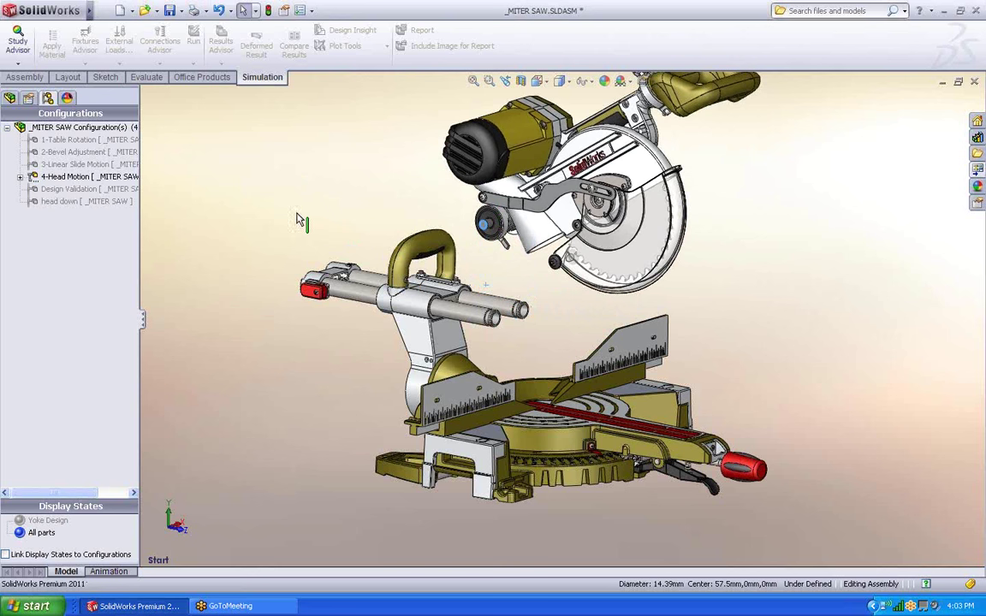
middle_click_drag(339, 344, 393, 323)
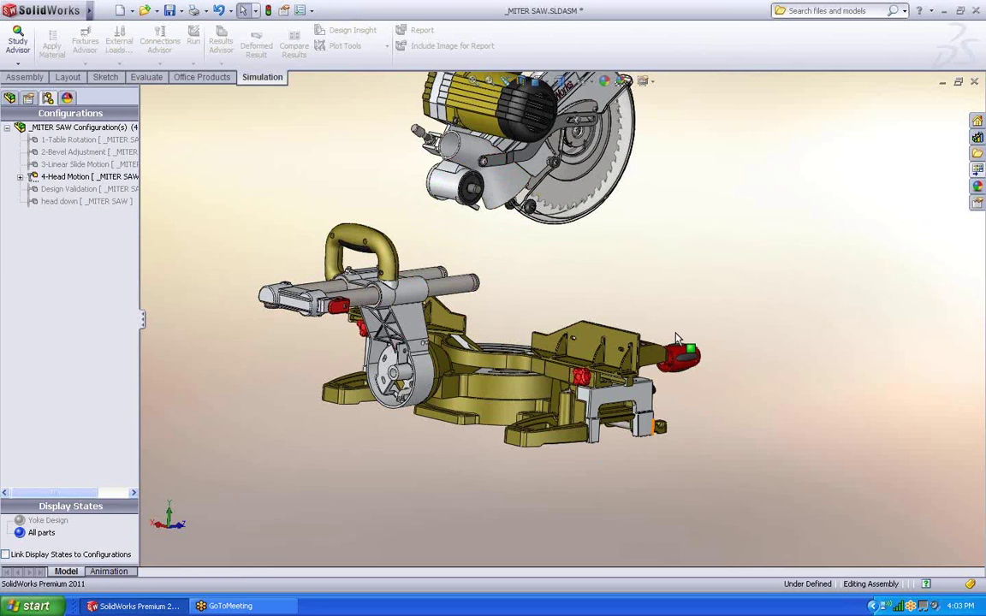
double_click(54, 520)
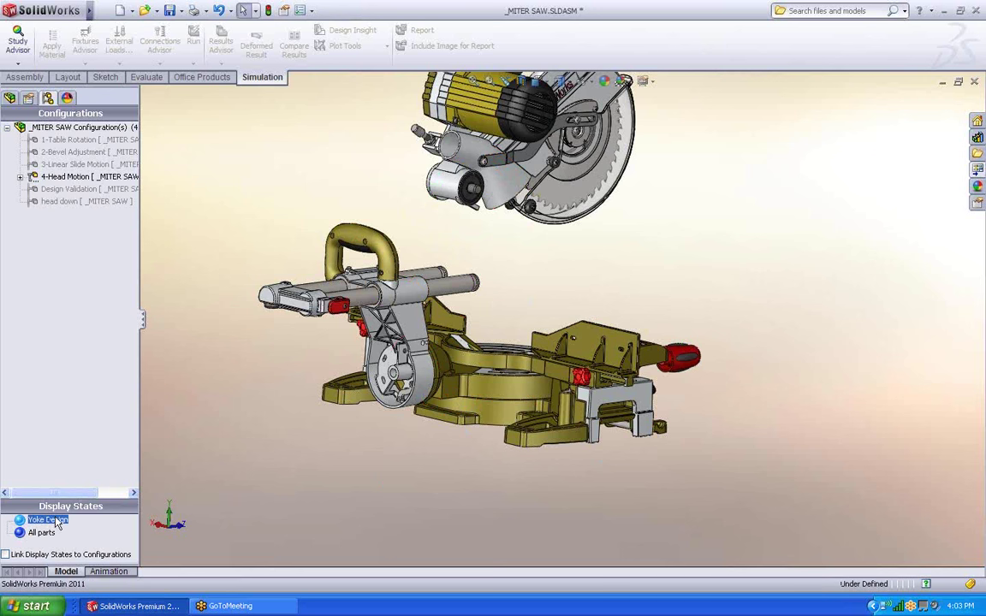
scroll(404, 211, "down", 2)
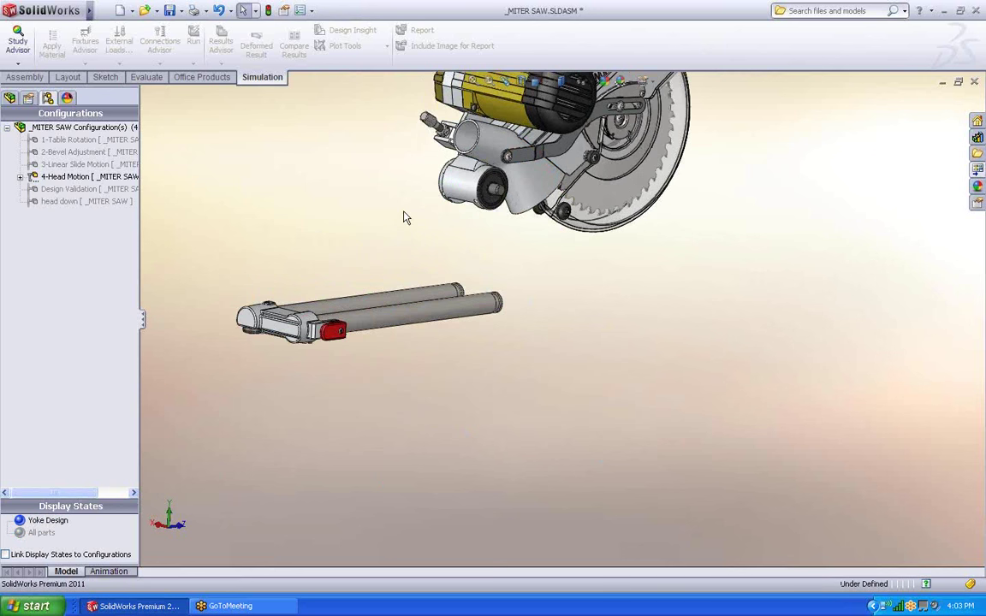
middle_click_drag(397, 208, 391, 215)
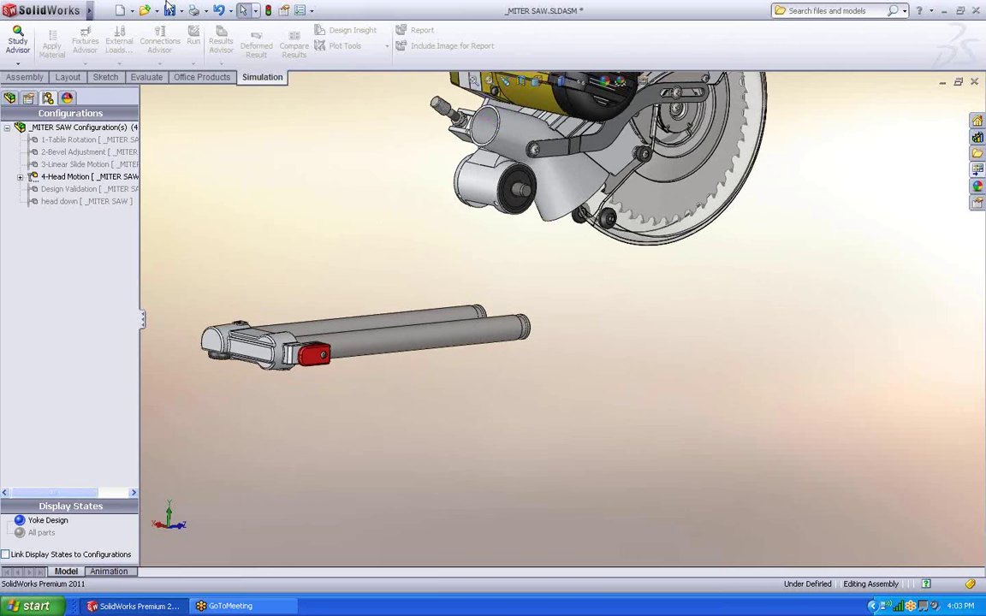
Create a new part from the Part saw template and start a sketch on the Front Plane
left_click(121, 11)
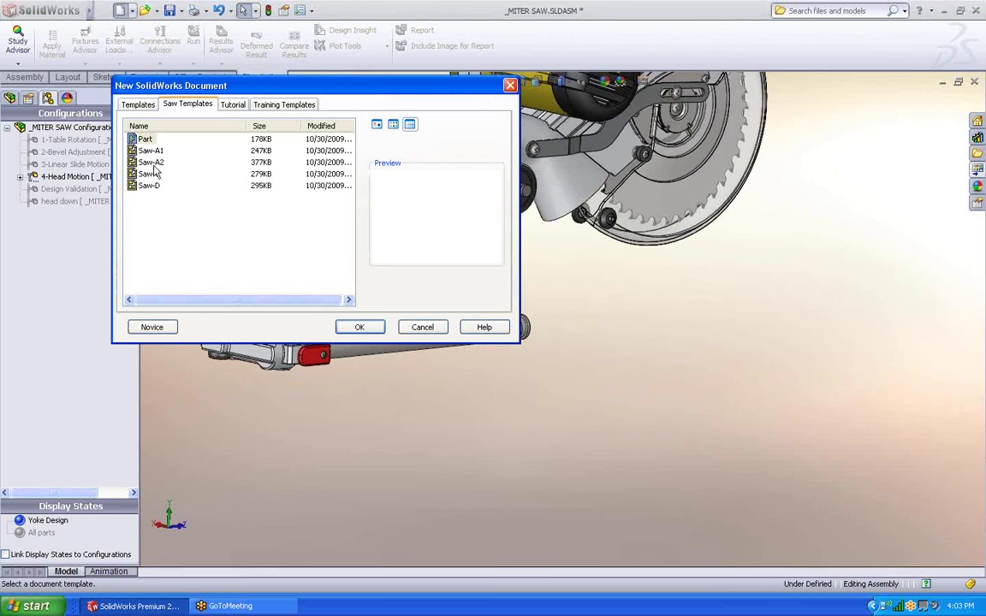
left_click(144, 139)
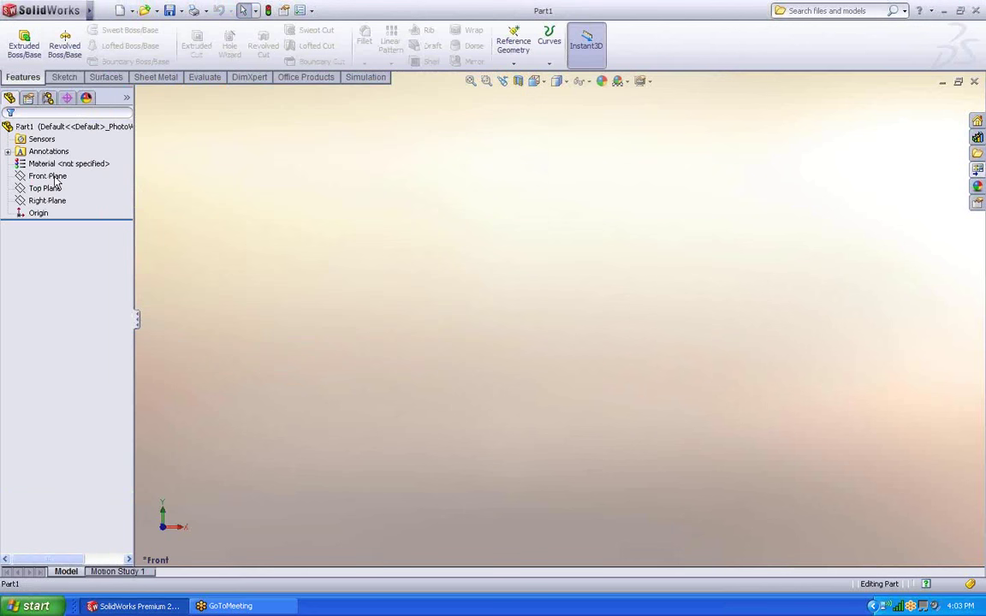
left_click(52, 175)
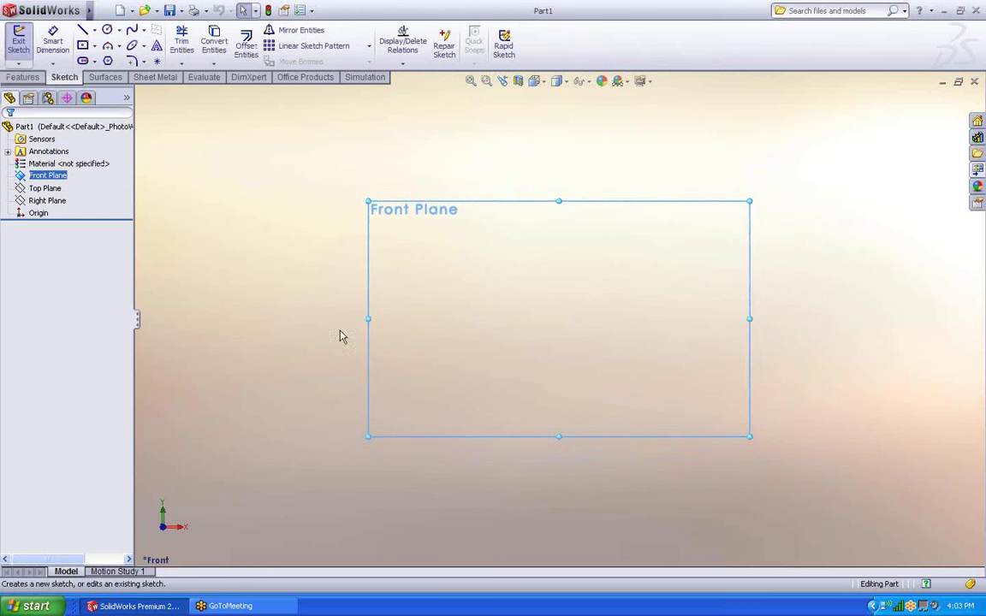
Sketch two circles level with the origin, one on each side, the left one with a radius of about 26 mm
key("s")
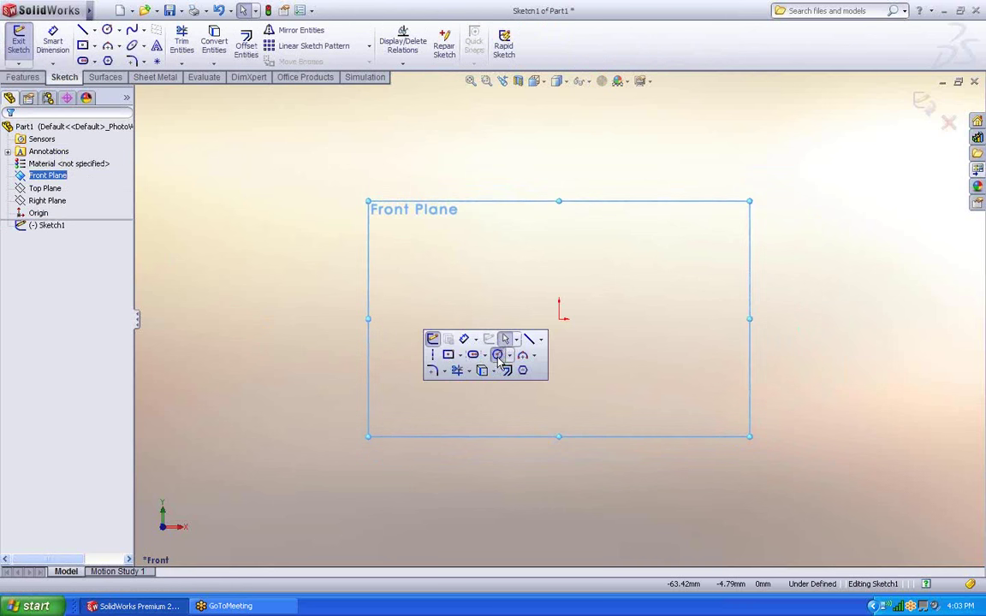
left_click(497, 354)
left_click(409, 320)
left_click(453, 355)
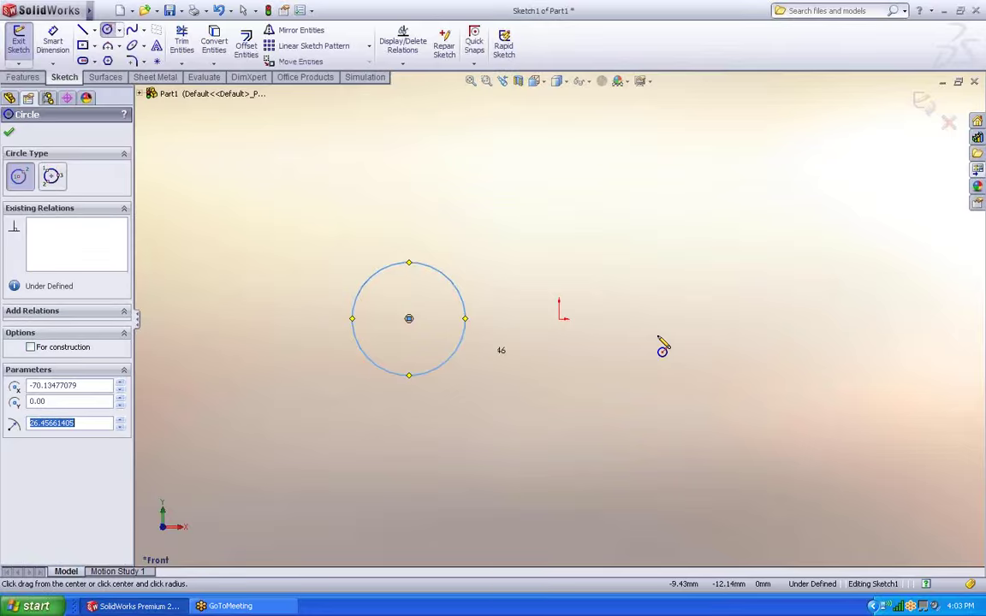
left_click(748, 318)
left_click(779, 378)
Draw a horizontal centerline joining the two circle centers and shift it, with the circles, about 22 mm below the origin
key("s")
left_click(607, 425)
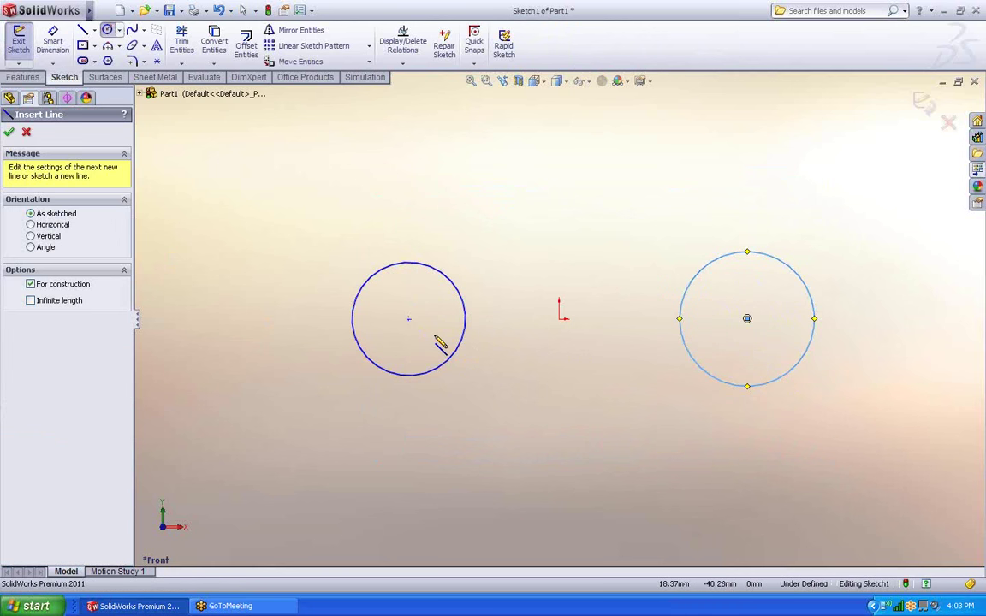
left_click(408, 320)
left_click(748, 319)
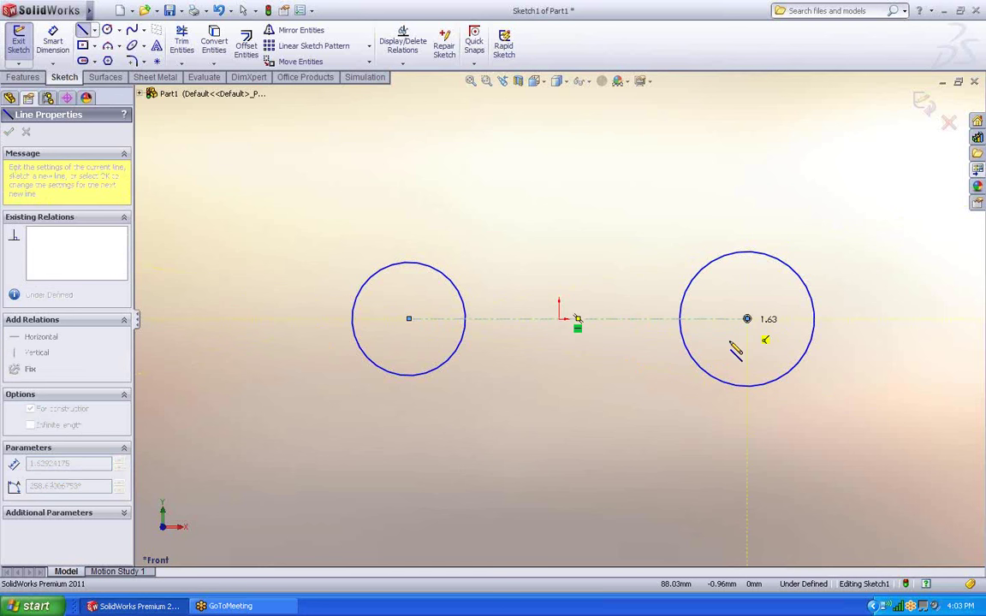
key("Escape")
left_click_drag(503, 329, 506, 376)
key("Escape")
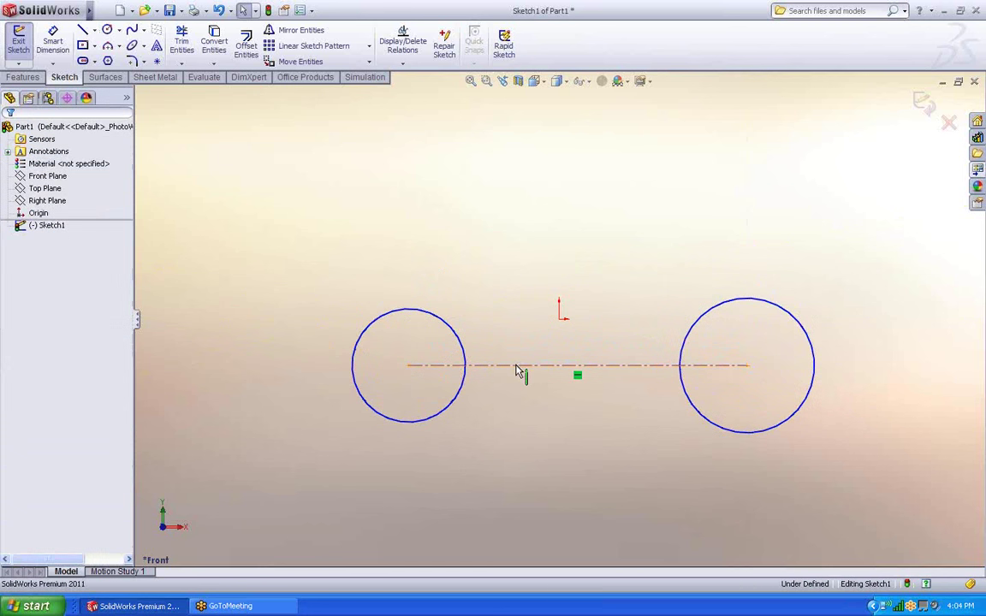
Constrain the centerline's midpoint to the origin and make the two circles equal in size
left_click(519, 367)
left_click(559, 317, "ctrl")
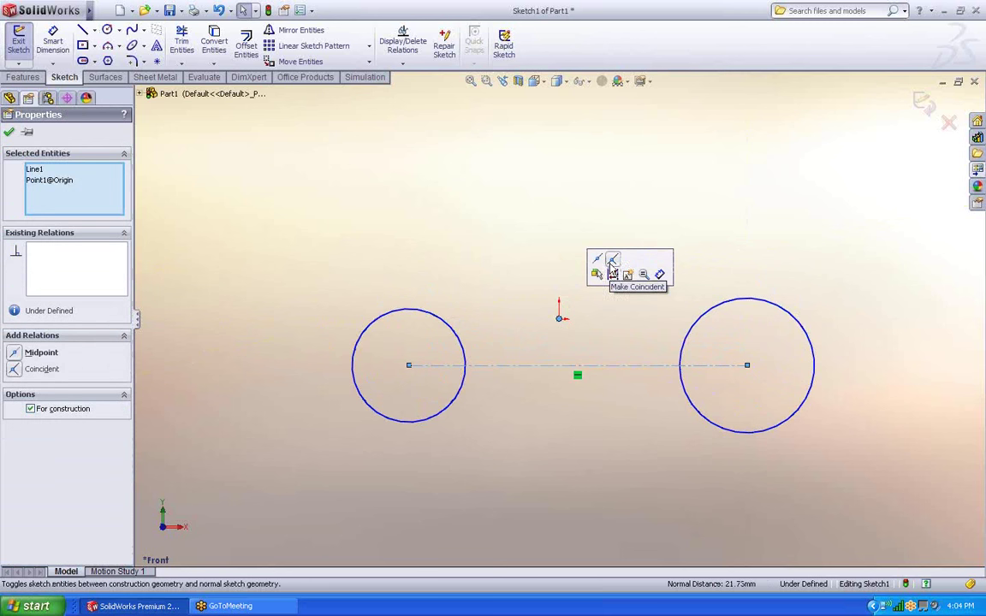
left_click(613, 259)
left_click_drag(712, 283, 410, 244)
left_click(477, 192)
Dimension the left circle's diameter as 30 mm and the distance between the circle centers as 80 mm
key("s")
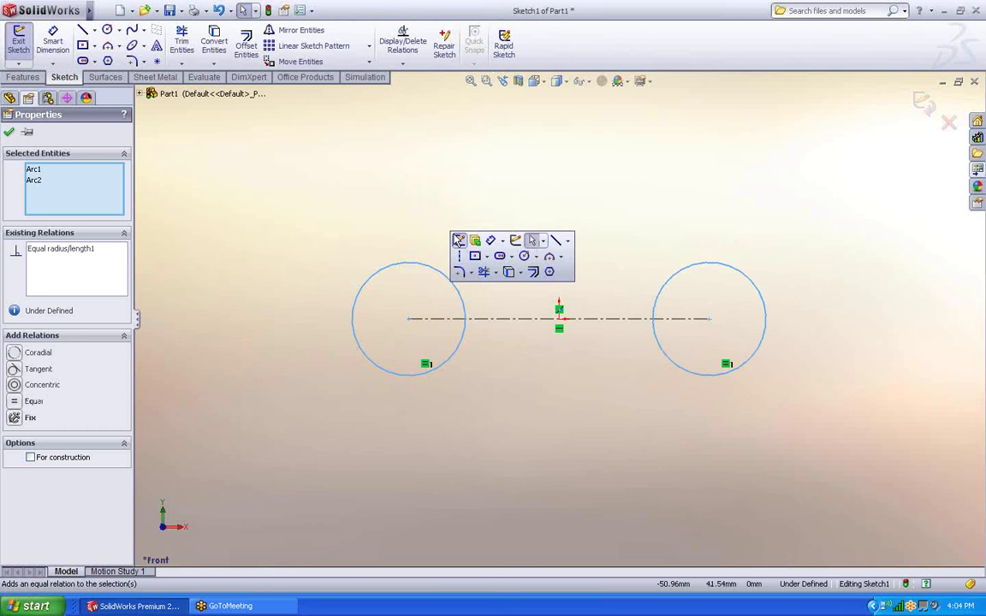
left_click(490, 241)
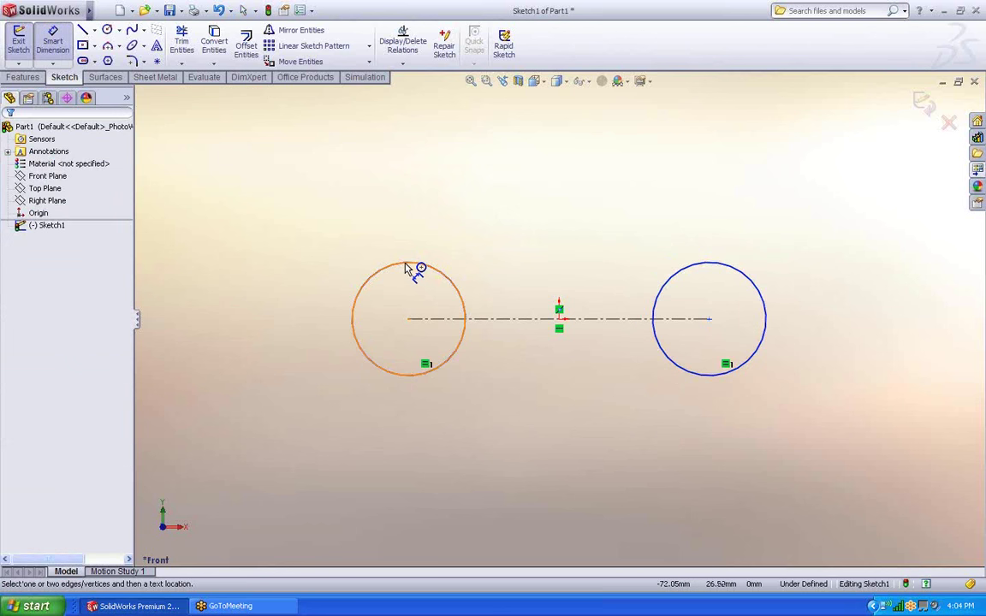
left_click(416, 265)
left_click(338, 228)
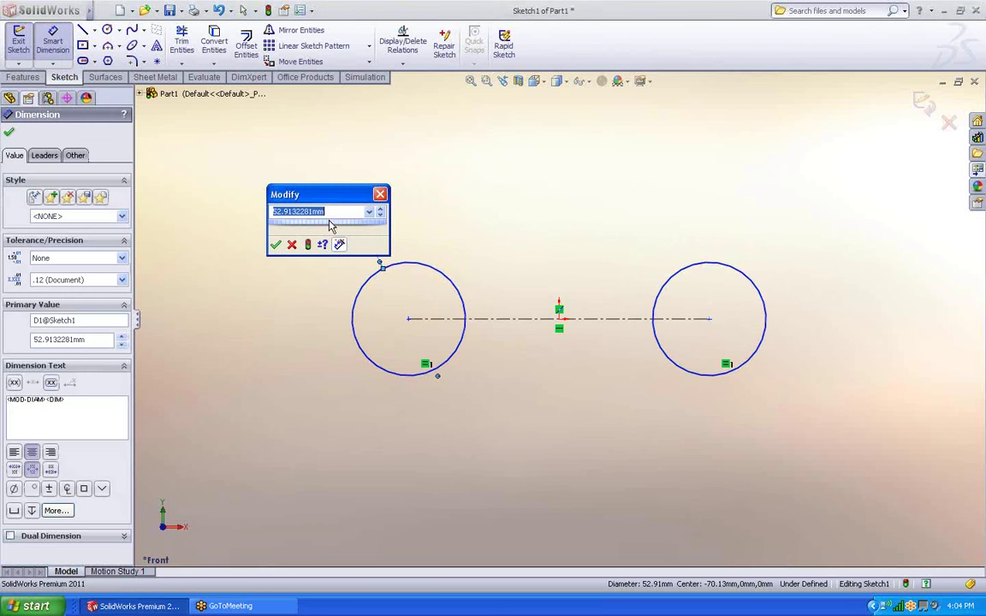
key("Return")
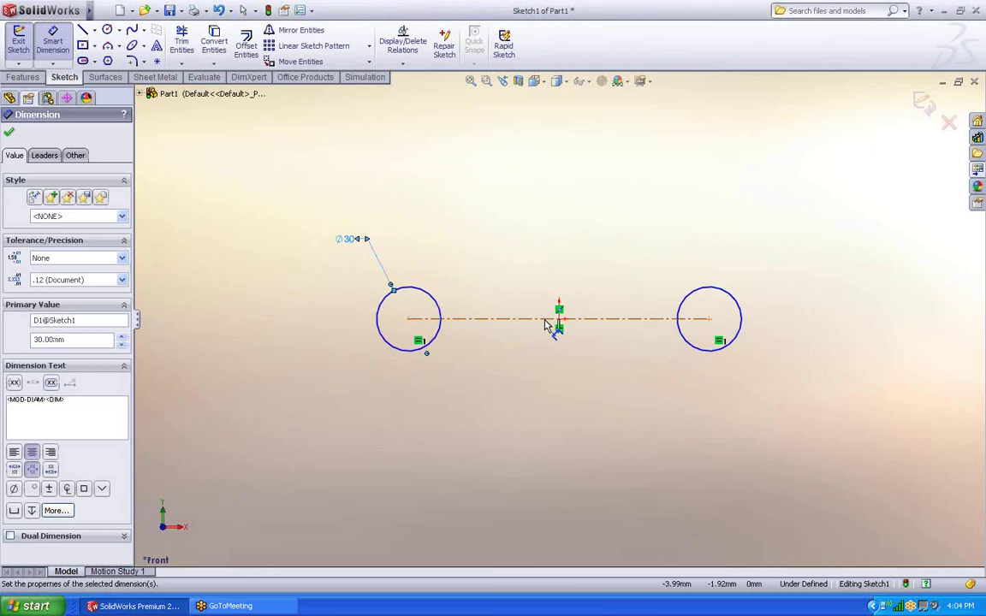
left_click(551, 319)
left_click(540, 410)
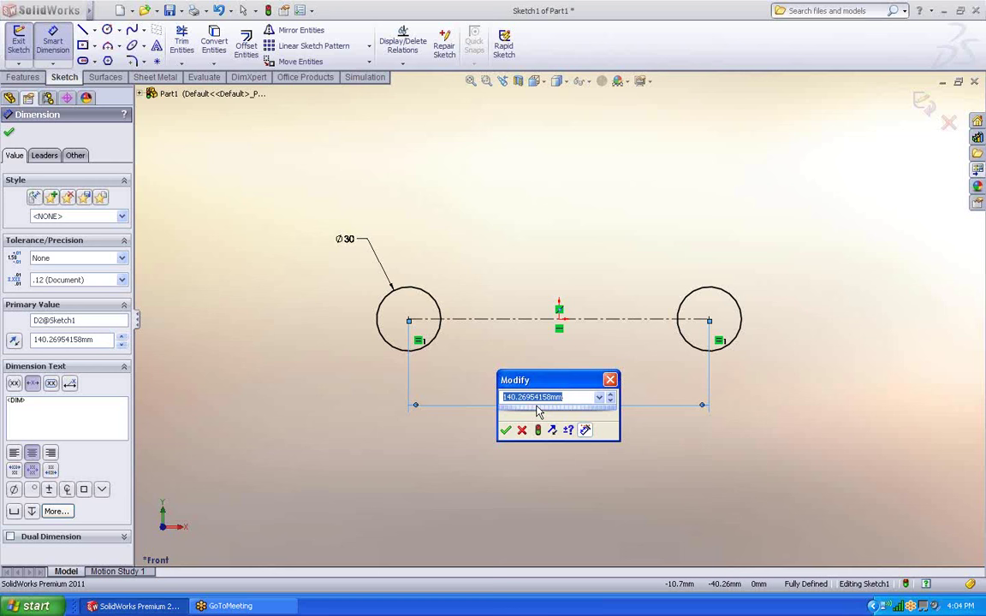
type("80")
key("Return")
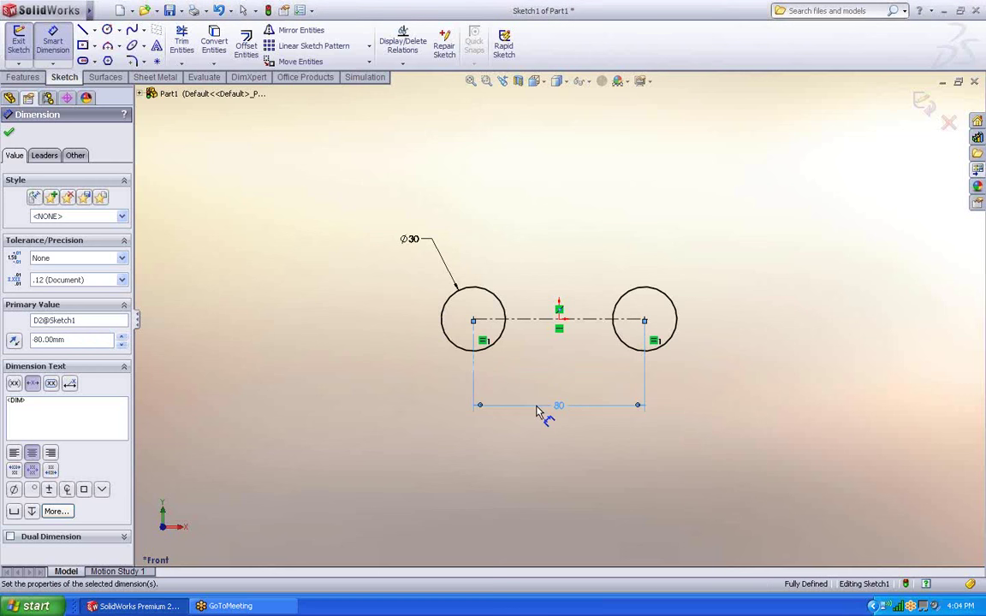
Sketch a center rectangle from the origin around both circles, about 149 mm wide and 69 mm high
key("s")
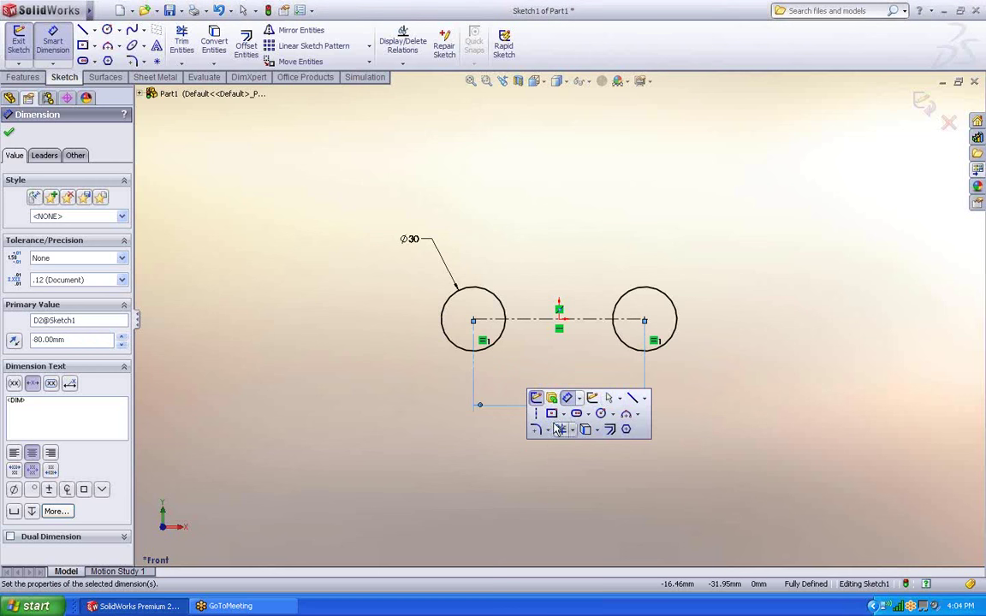
left_click(553, 414)
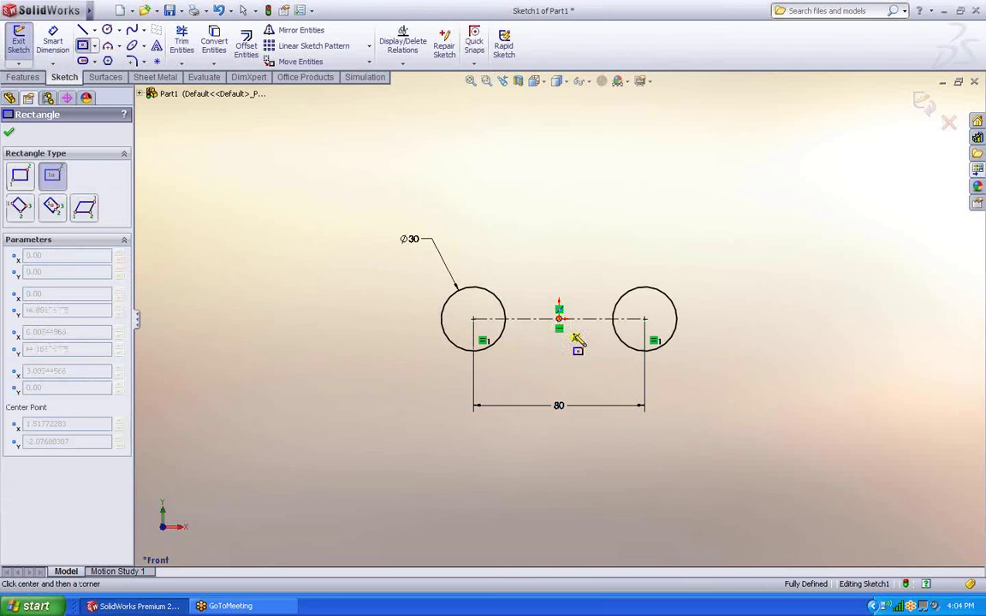
left_click(559, 319)
left_click(719, 392)
Dimension the rectangle with a height of 40 mm and a width of 120 mm
key("s")
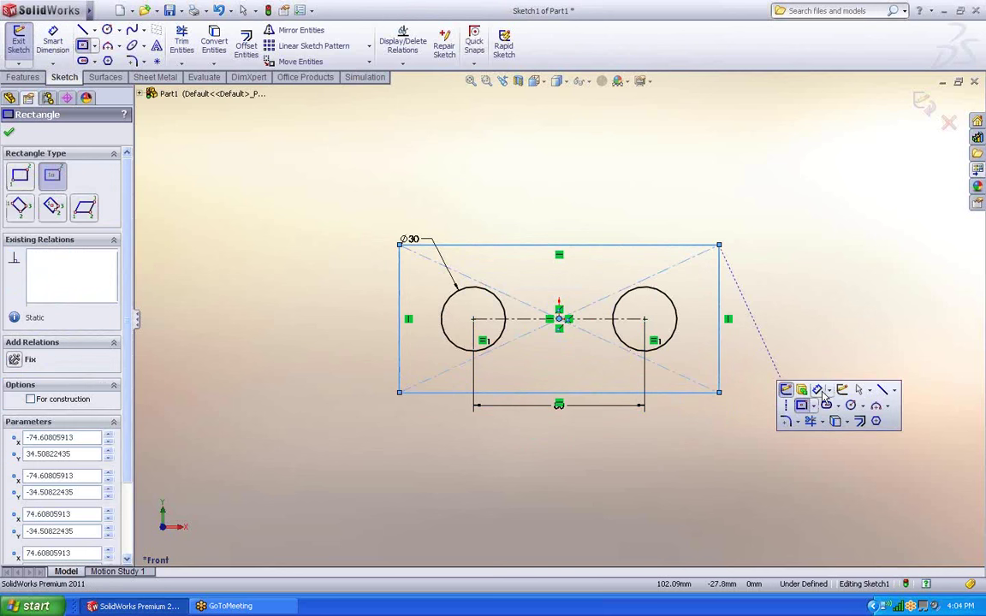
left_click(817, 391)
left_click(721, 347)
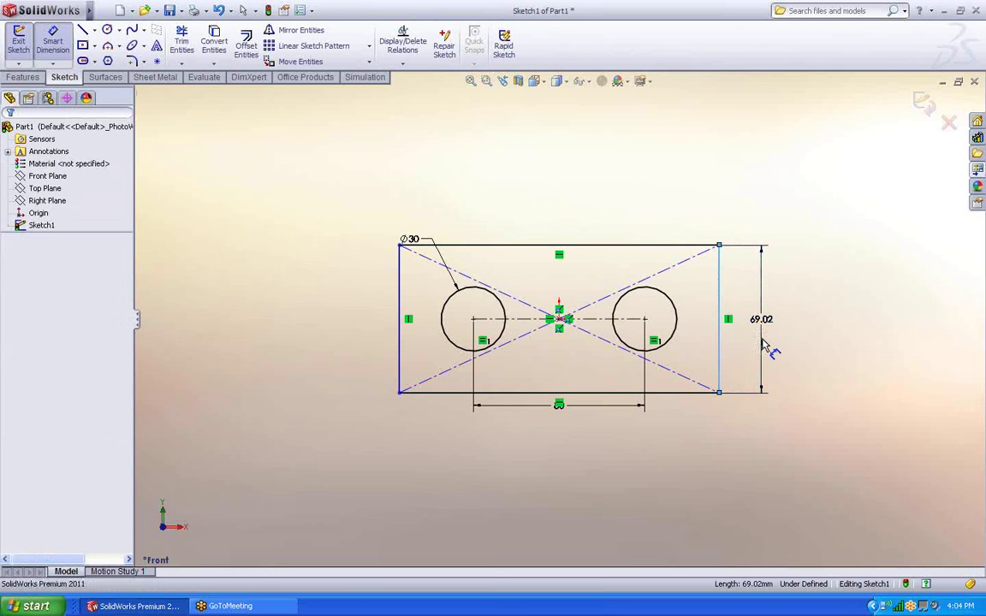
left_click(765, 345)
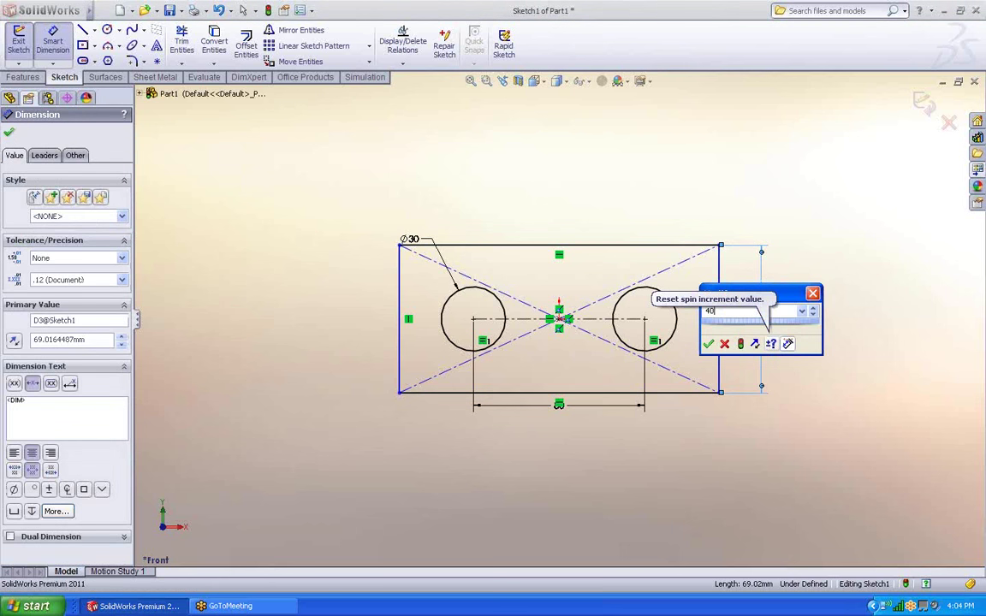
key("Return")
left_click(504, 363)
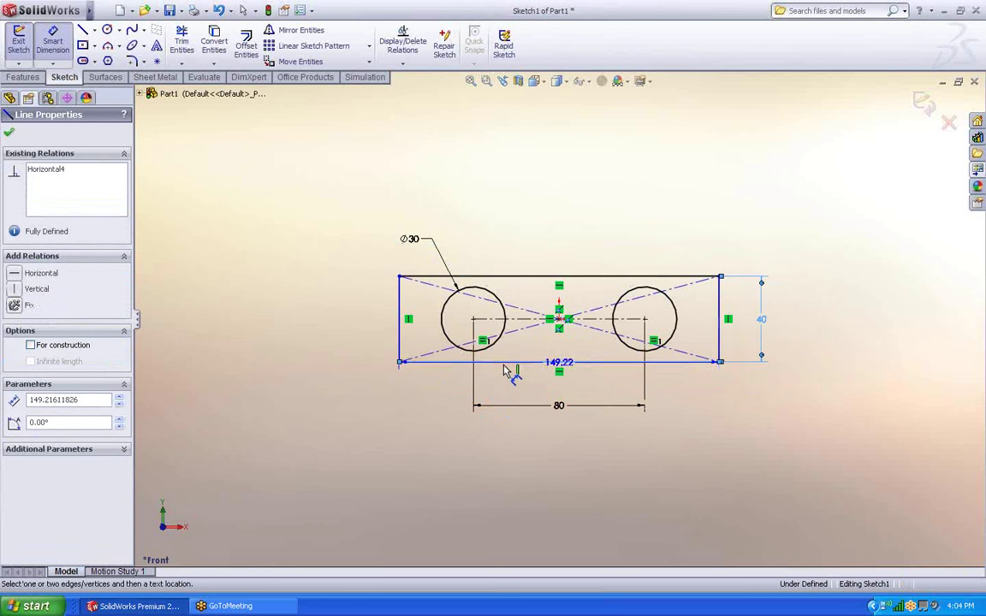
left_click(511, 439)
type("120")
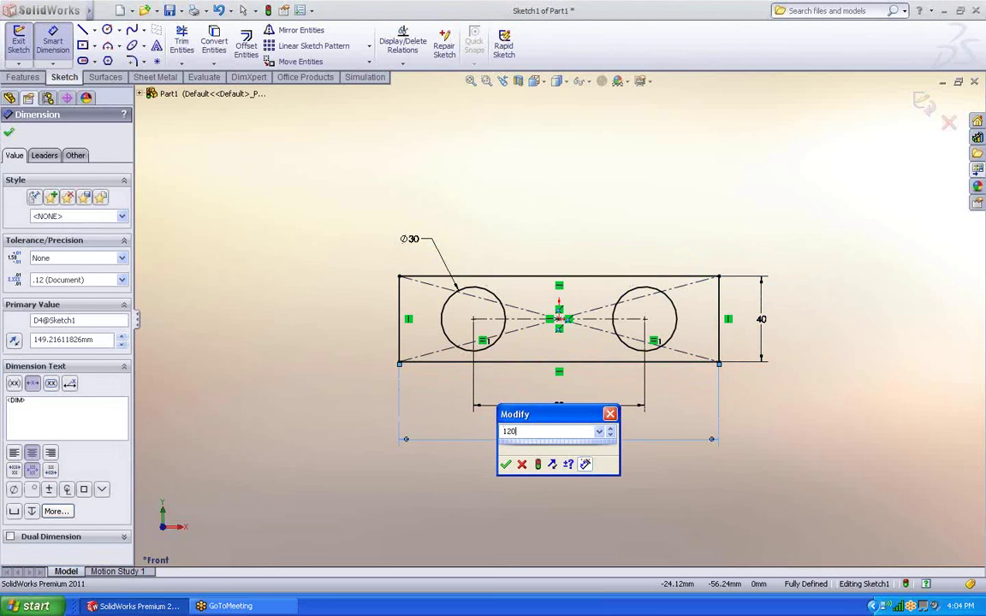
key("Return")
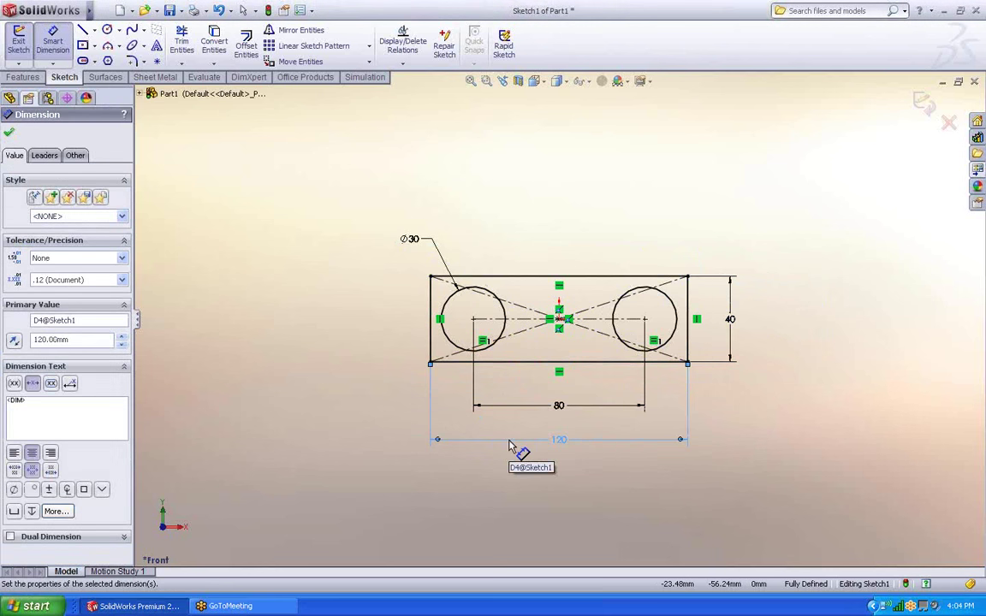
Finish the sketch and extrude the rectangle with its two circular holes forward by 60 mm
key("Escape")
key("ctrl+b")
middle_click_drag(608, 227, 568, 275)
left_click(551, 286)
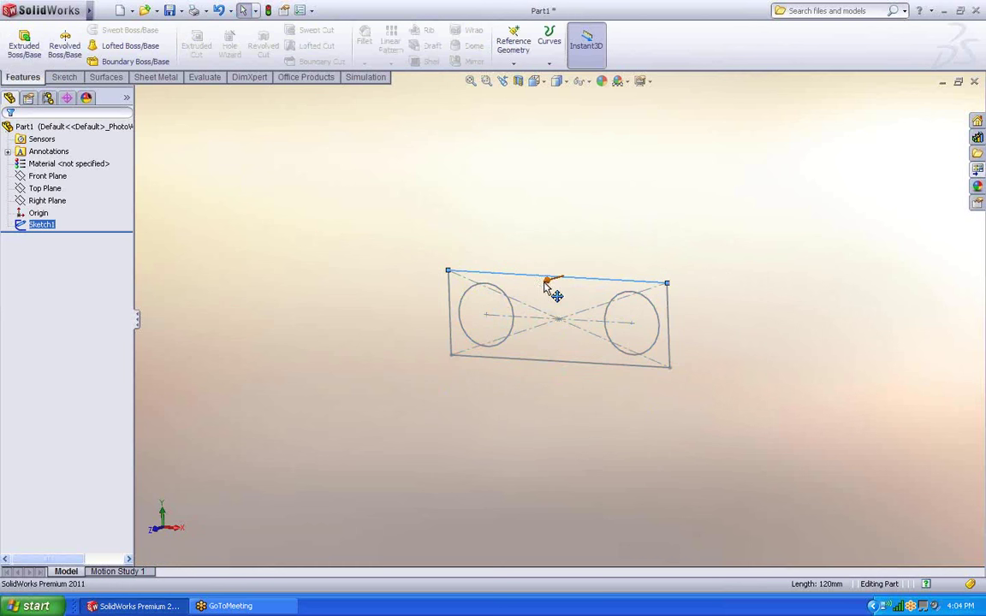
mouse_move(551, 286)
left_mouse_down()
mouse_move(523, 322)
mouse_move(491, 332)
left_mouse_up()
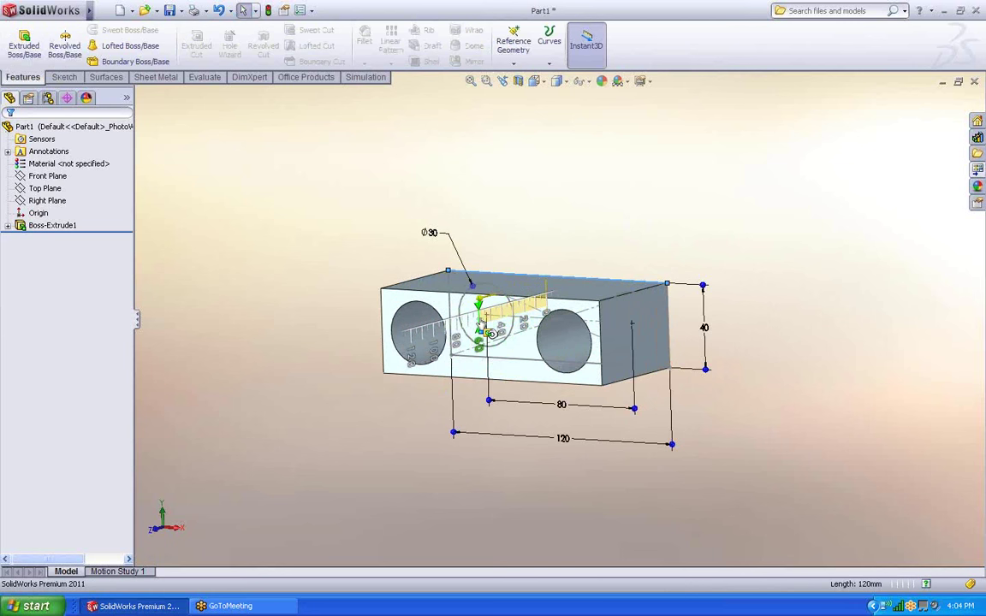
left_click(514, 229)
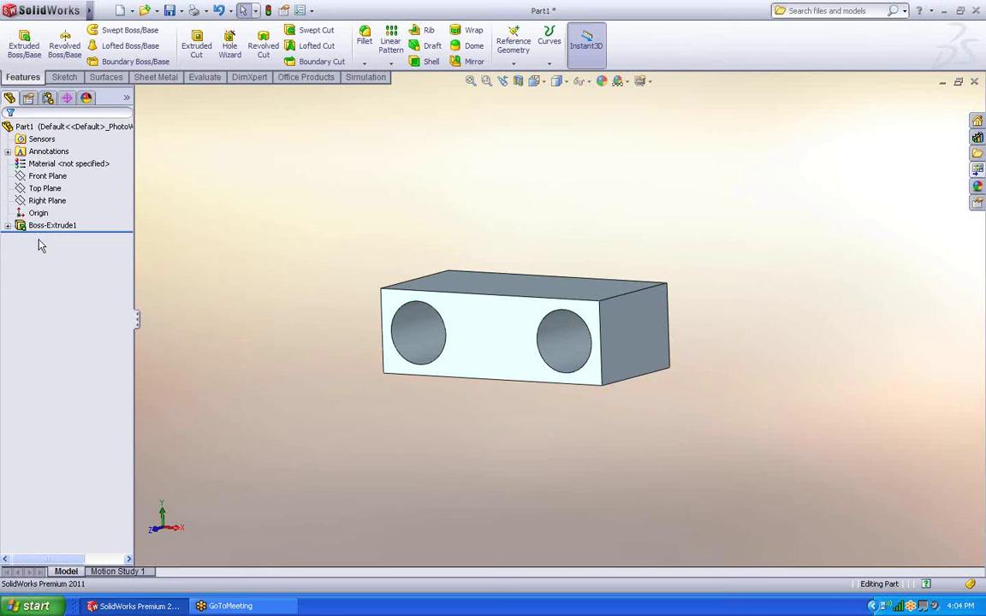
left_click(7, 226)
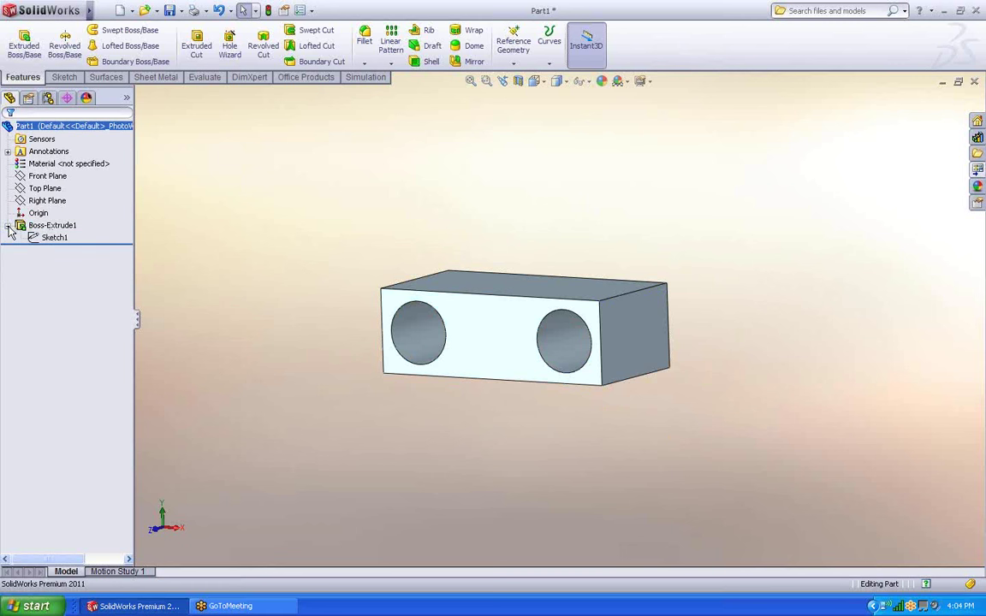
left_click(53, 238)
left_click(8, 226)
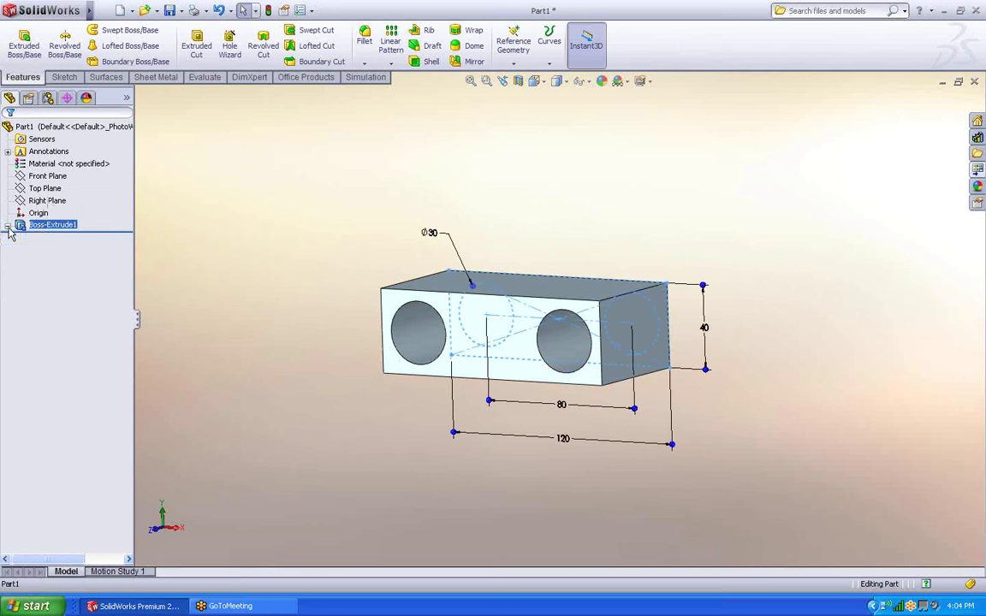
Start a sketch on the block's right end face and draw a 3 Point Corner Rectangle on its upper edge, about 31 mm high
left_click(648, 340)
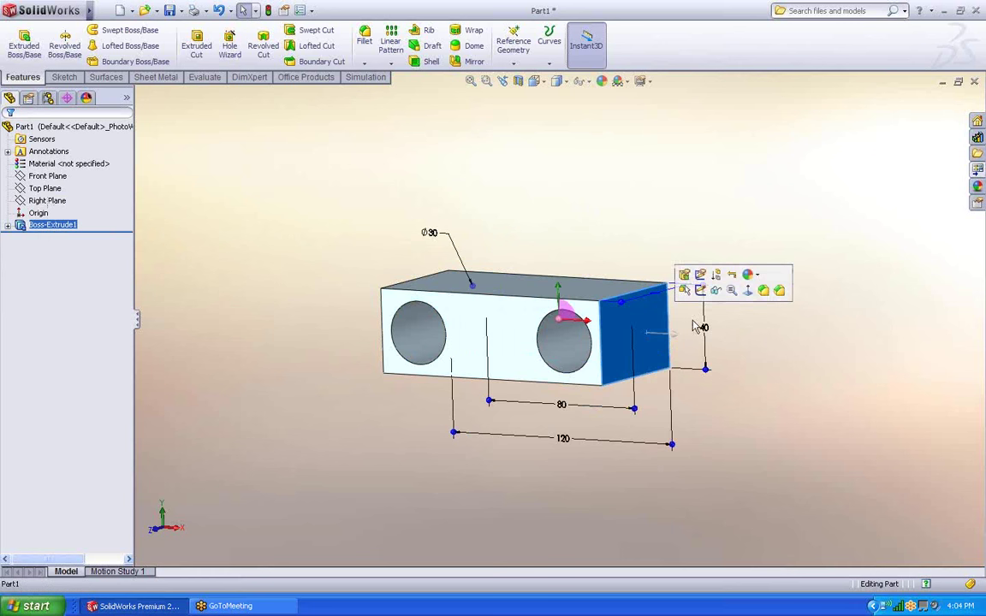
left_click(701, 287)
key("s")
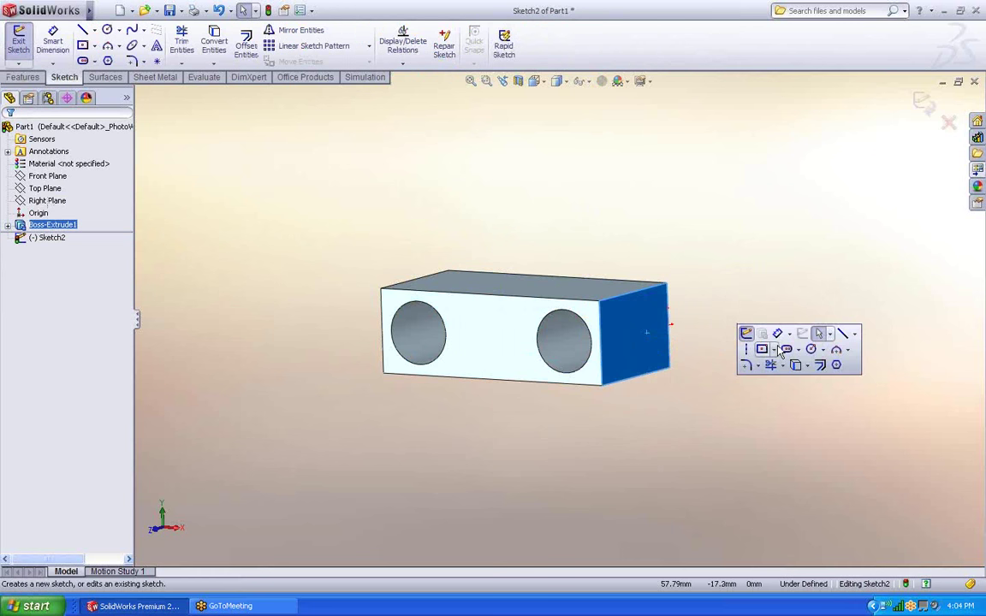
left_click(773, 352)
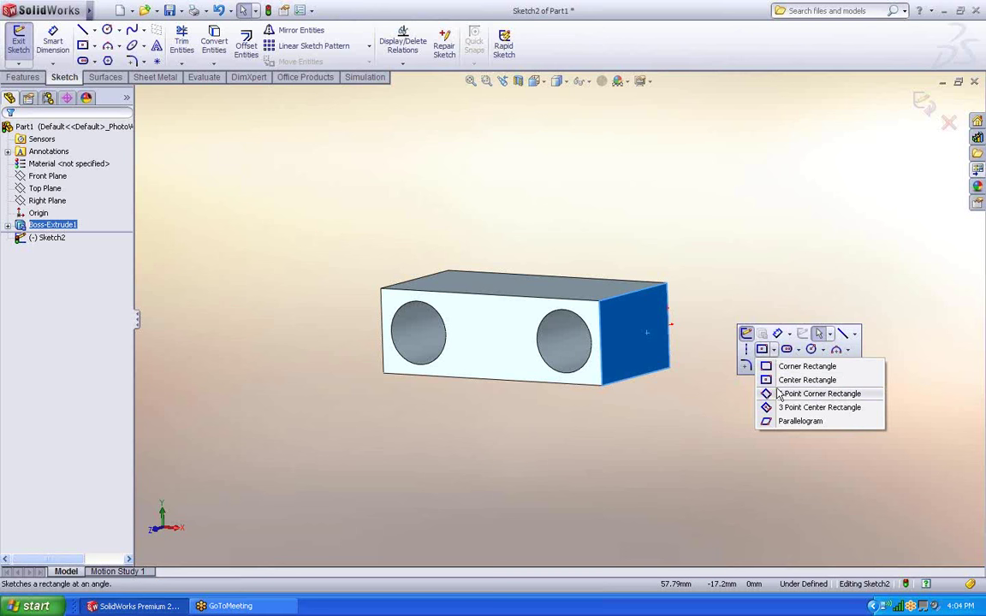
left_click(777, 395)
left_click(600, 300)
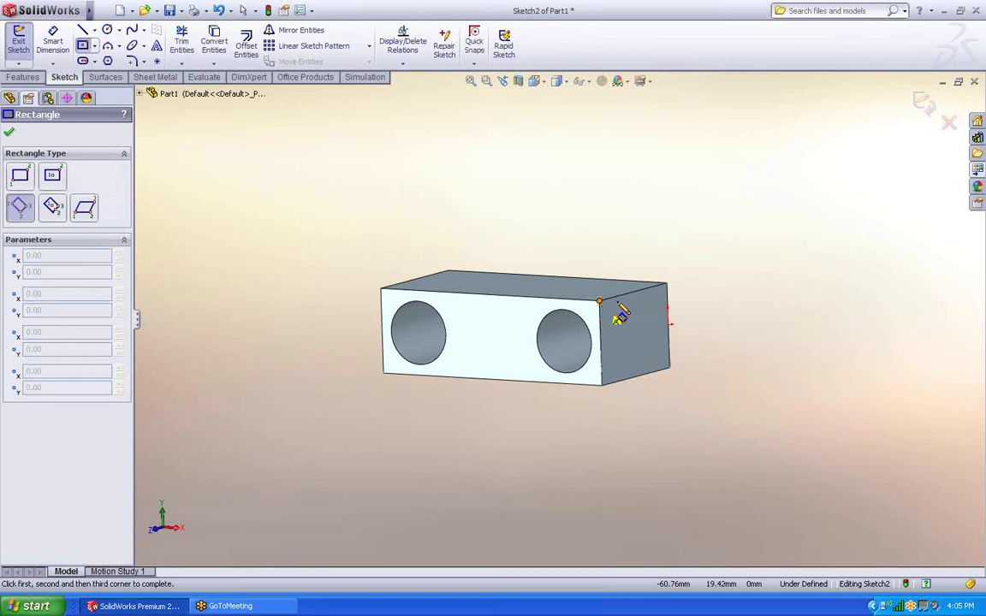
left_click(667, 283)
left_click(664, 219)
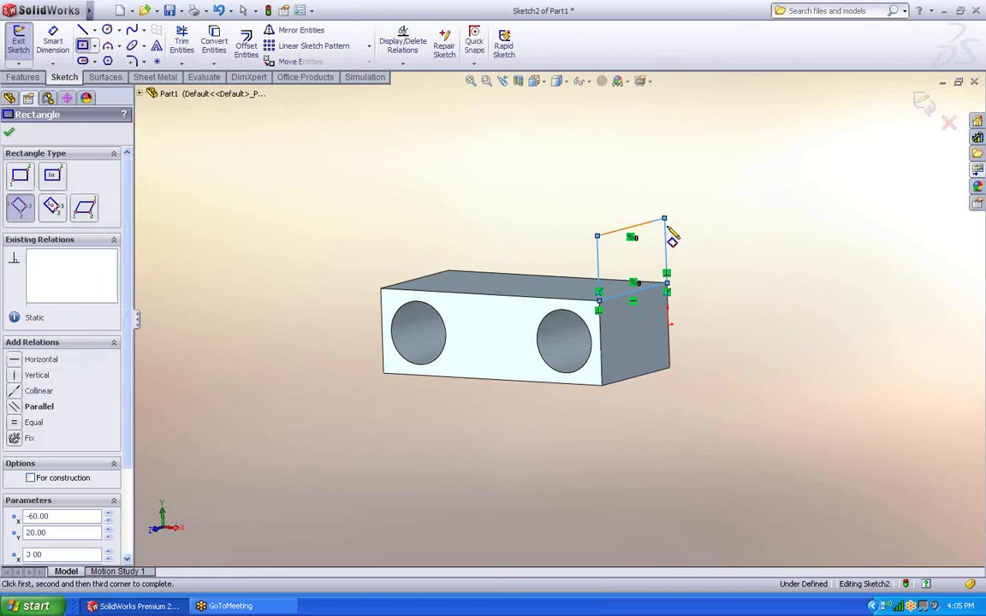
Sketch two concentric circles centered on the rectangle's upper edge, about 12 mm and 85 mm in diameter, the larger through the rear corner
key("s")
left_click(814, 303)
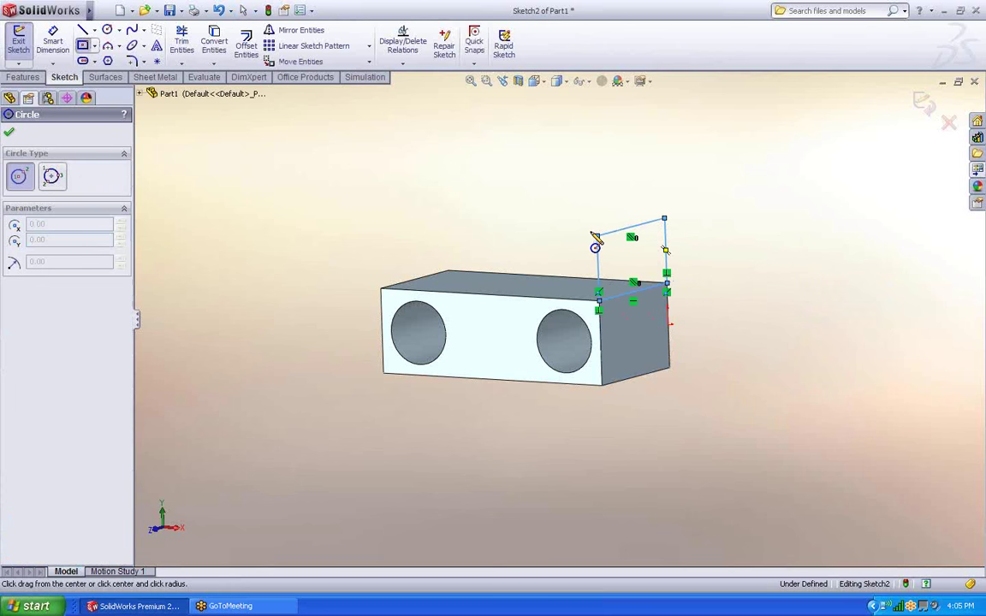
left_click(617, 231)
left_click(629, 236)
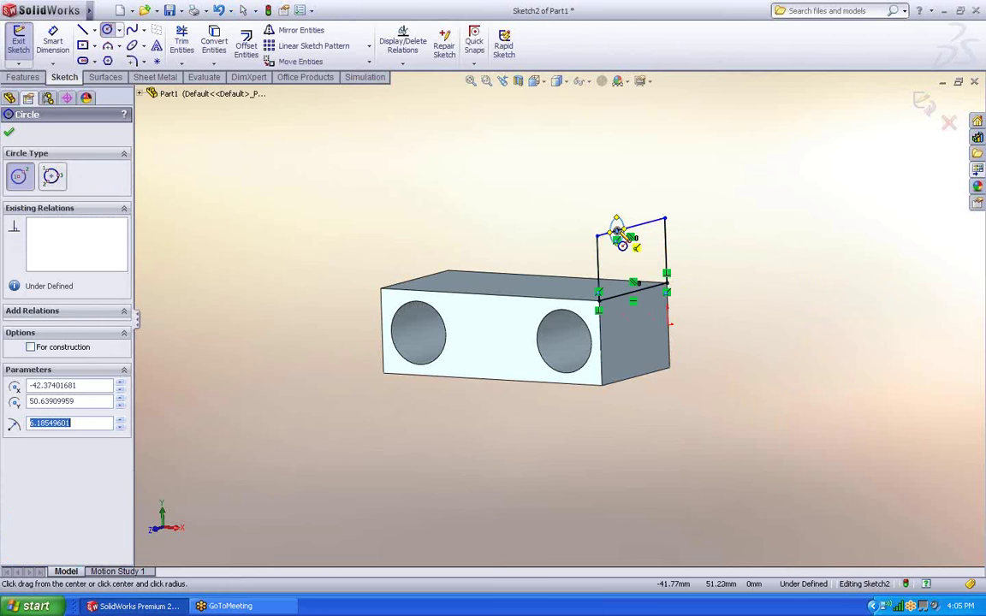
left_click(617, 232)
left_click(664, 219)
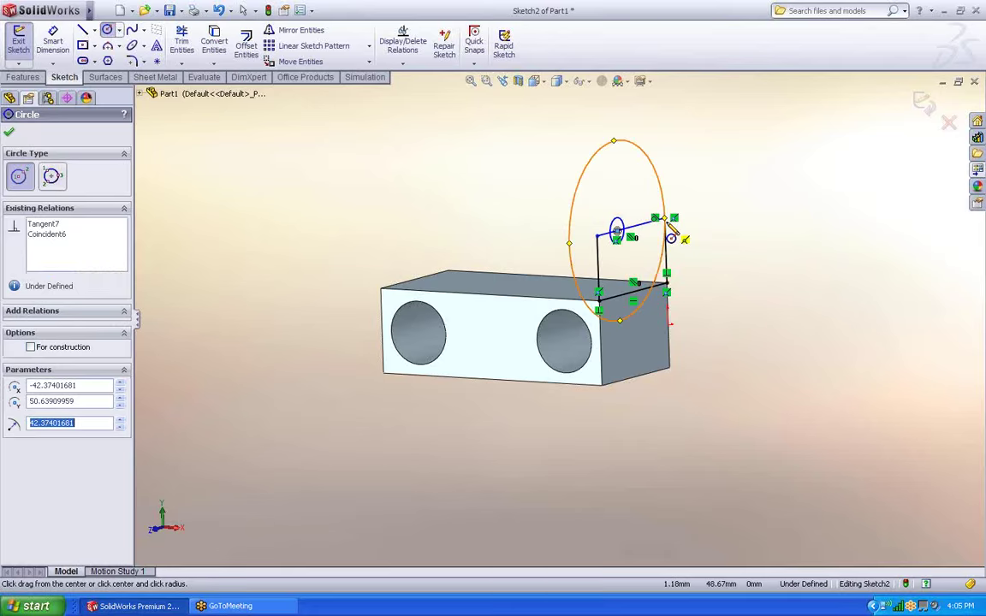
key("Escape")
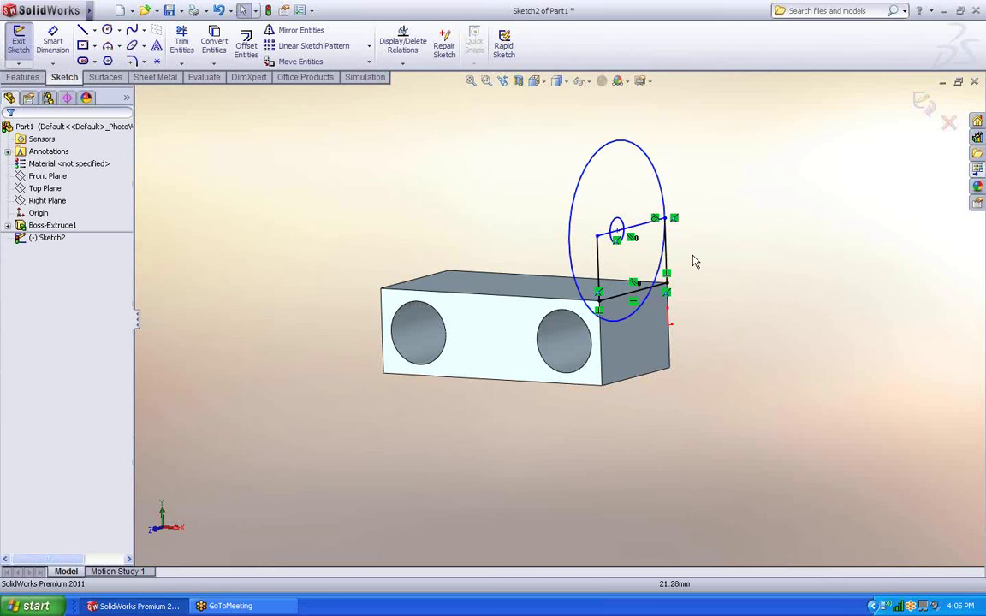
Fully define the lug sketch by automatically adding the missing relations and dimensions
scroll(696, 247, "down", 2)
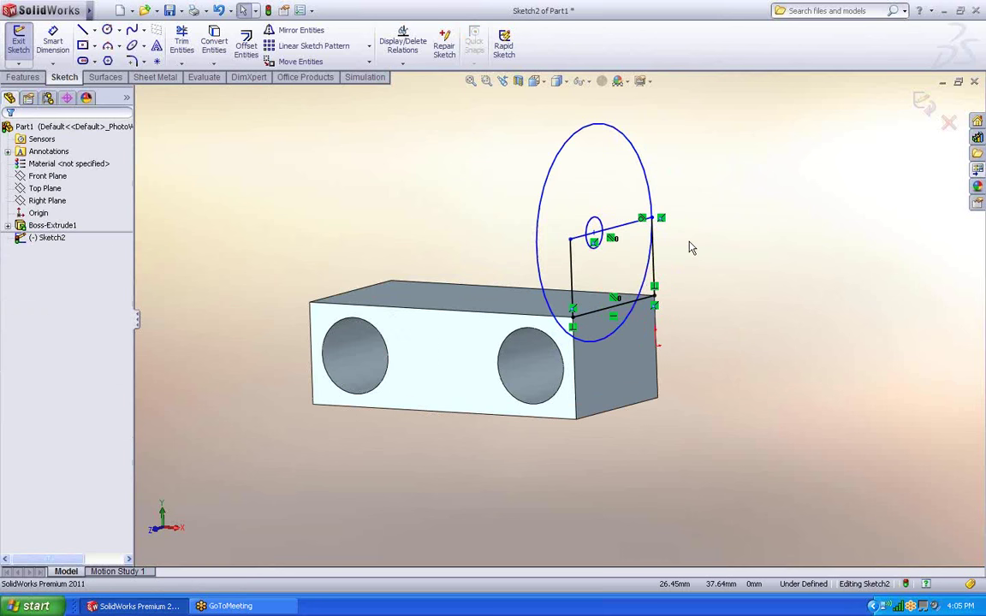
middle_click_drag(698, 240, 664, 249)
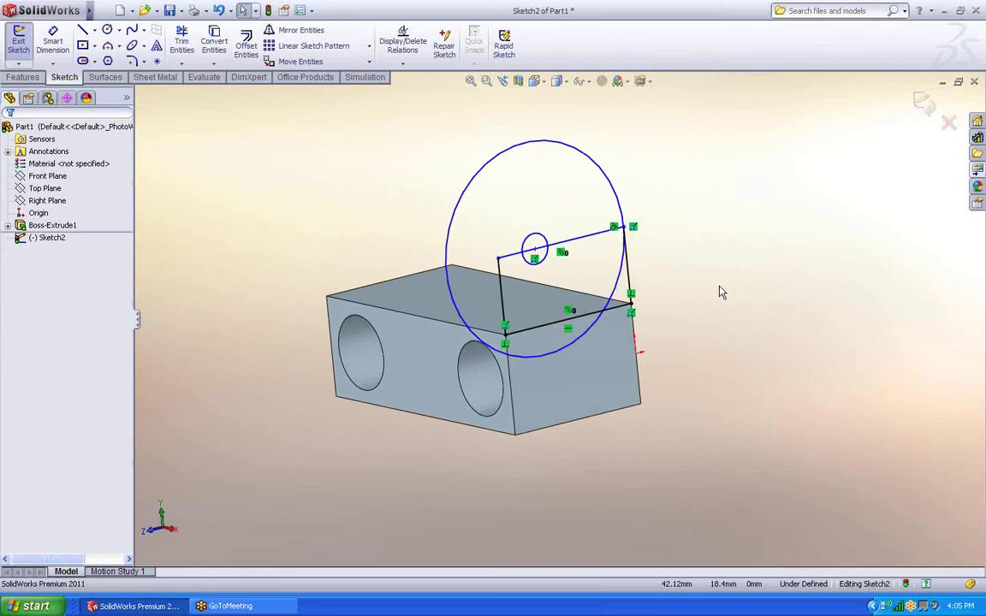
key("s")
left_click(784, 297)
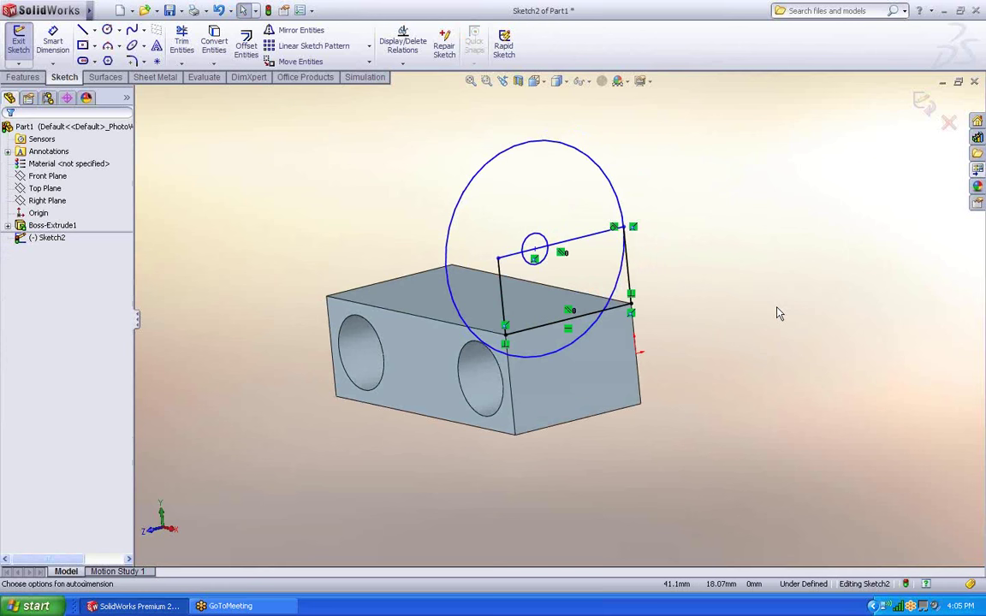
right_click(702, 331)
left_click(726, 374)
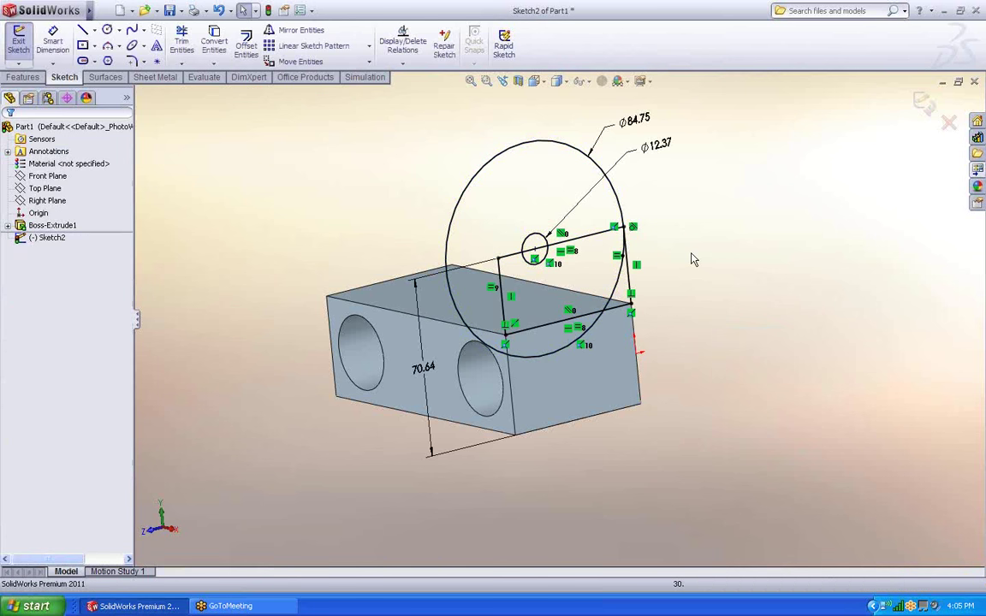
Set the height from the block's lower edge to the rectangle's upper edge to 82 mm
double_click(425, 368)
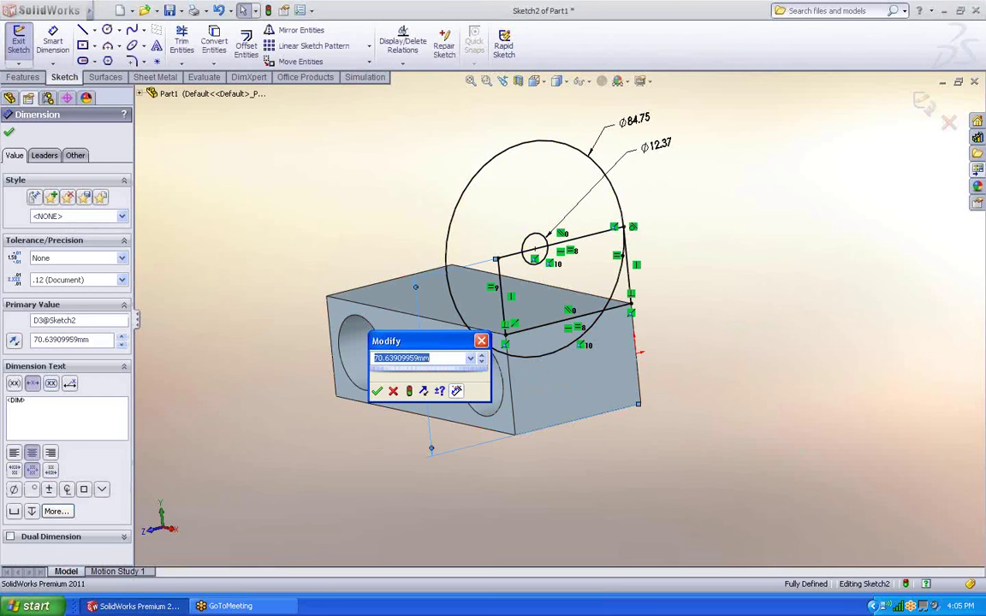
type("8")
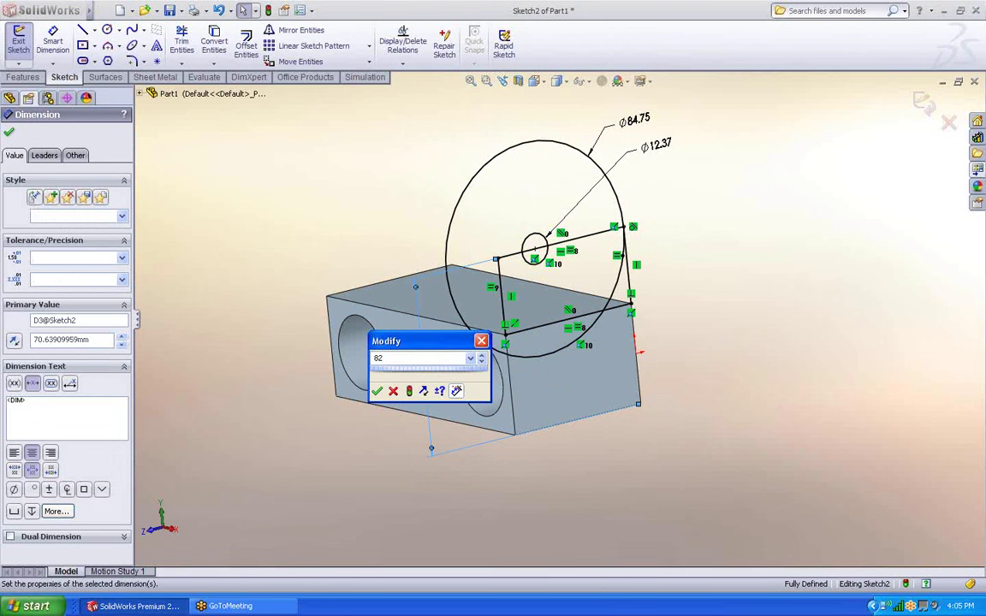
type("2")
key("Return")
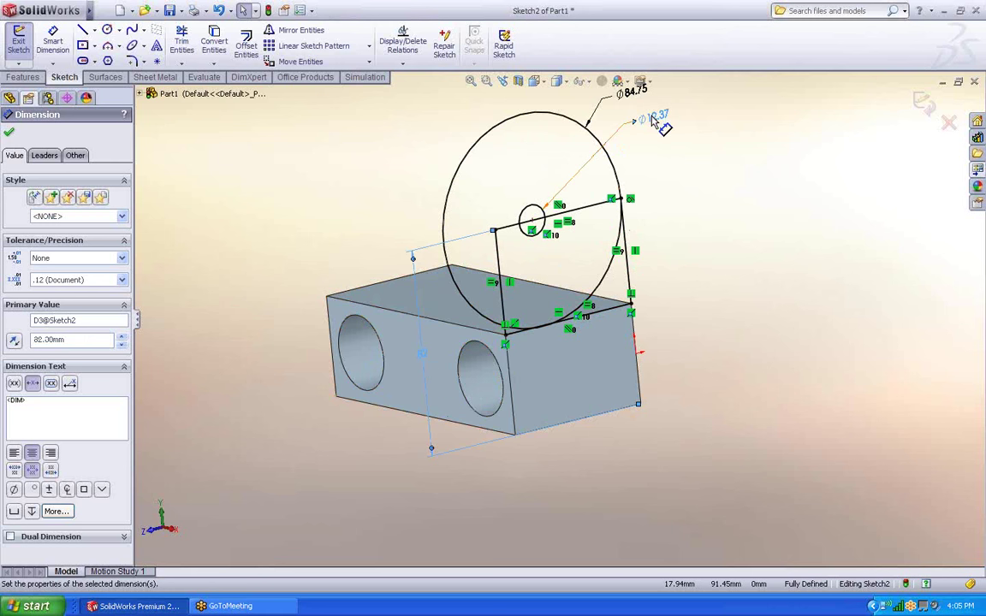
Set the inner circle's diameter to 16 mm and the outer circle's to 60 mm, and finish the sketch
double_click(653, 115)
type("16")
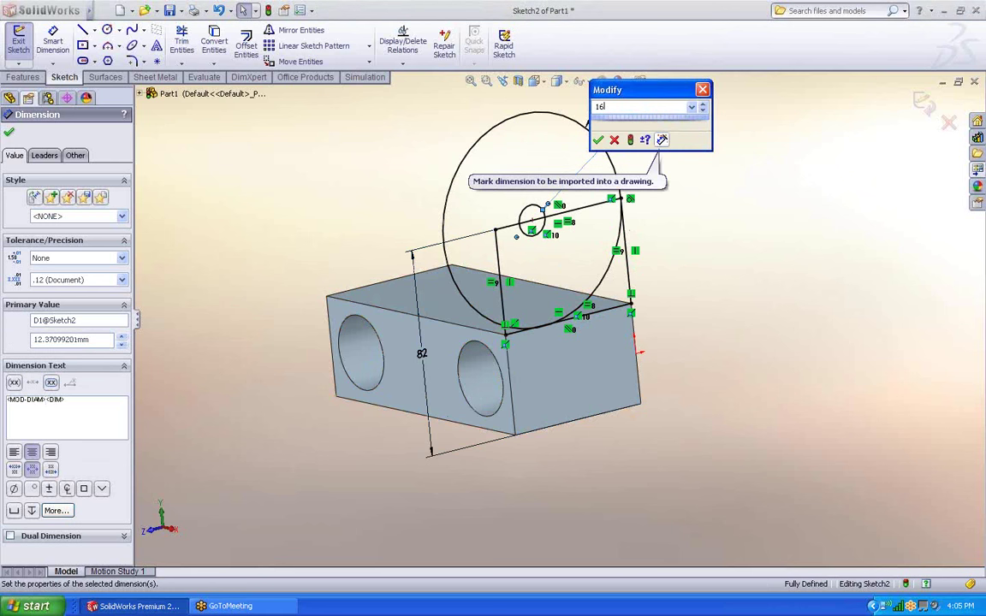
key("Return")
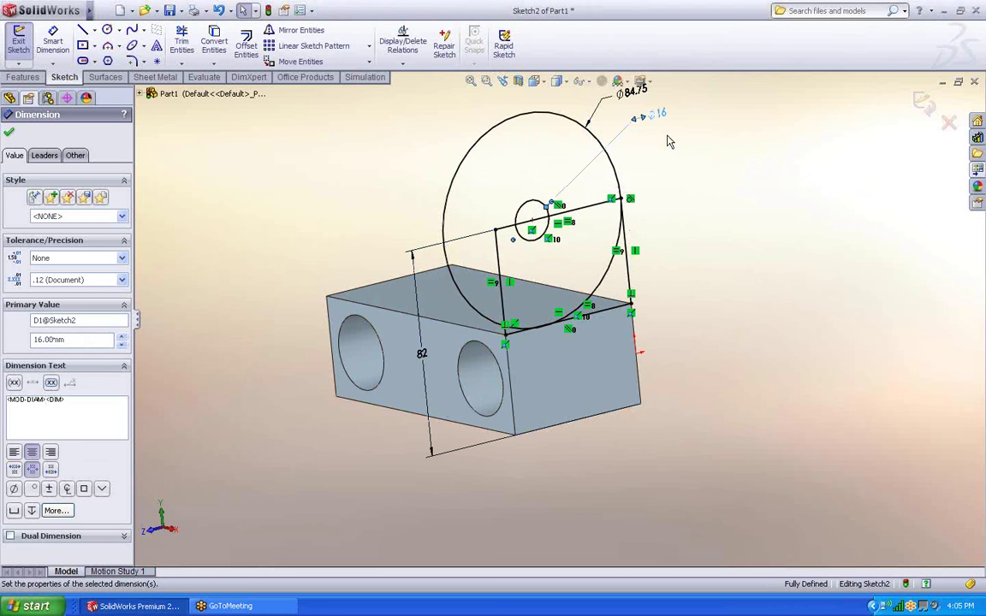
double_click(631, 95)
type("6")
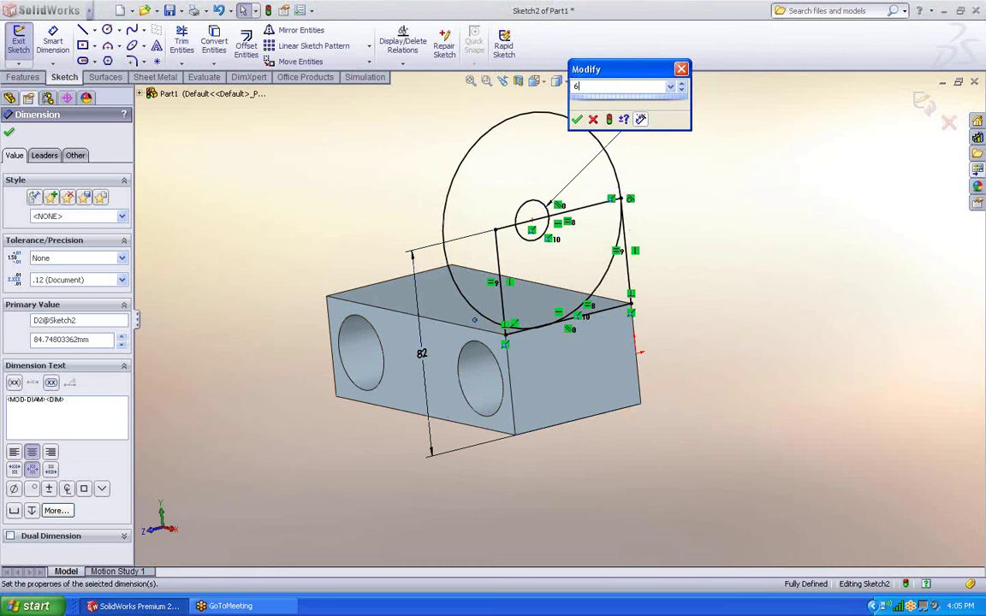
type("0")
key("Return")
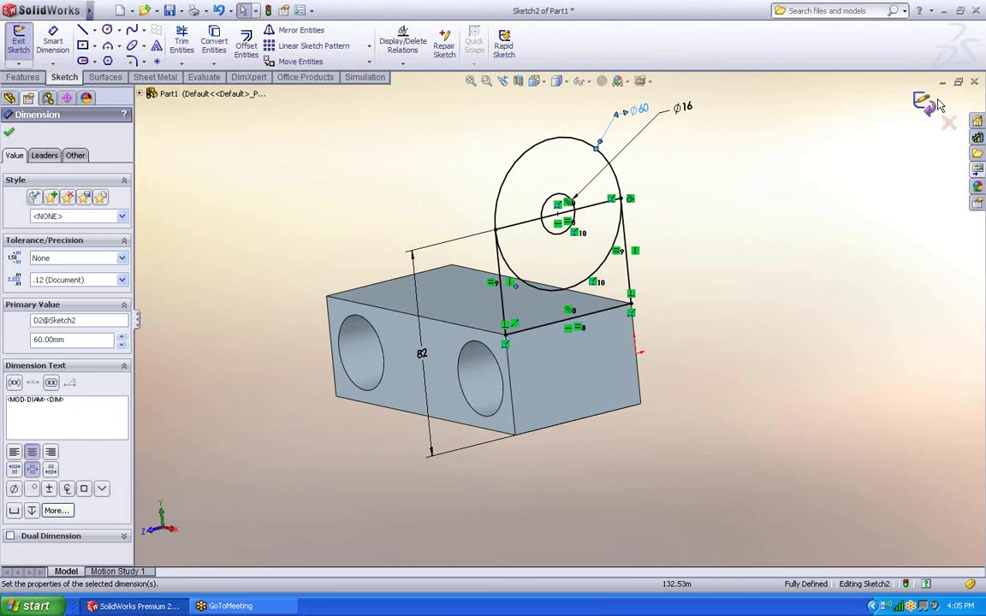
left_click(923, 104)
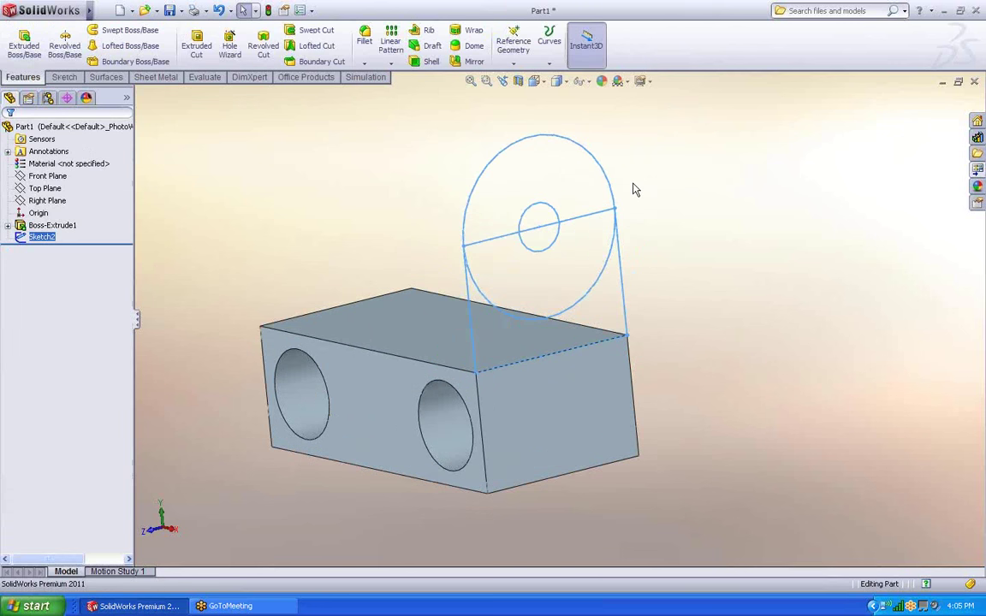
Select the 60 mm circle as a contour and extrude it inward over the block as a thick solid disc
mouse_move(661, 184)
middle_mouse_down()
mouse_move(675, 181)
mouse_move(601, 140)
middle_mouse_up()
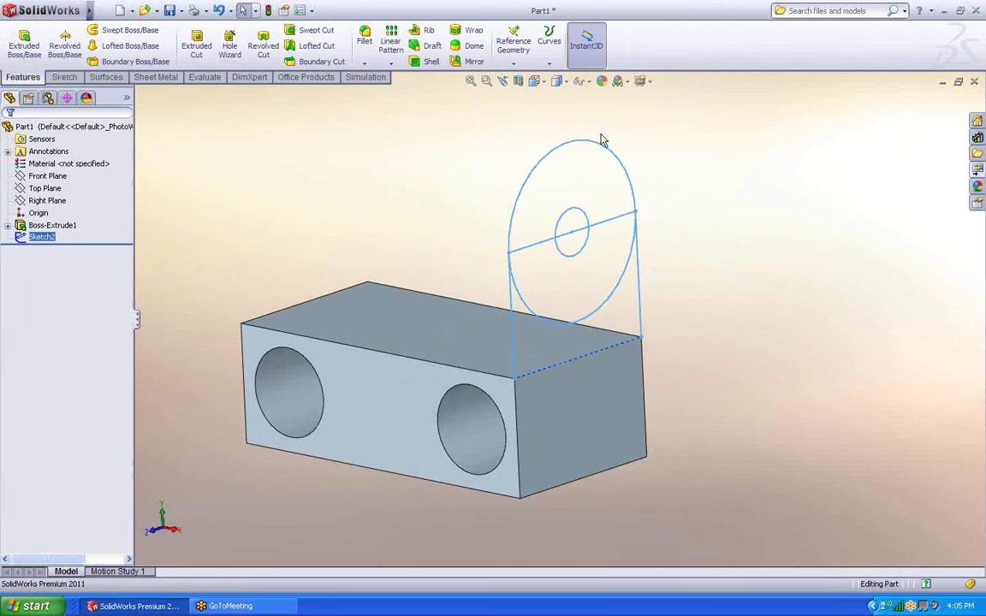
right_click(734, 224)
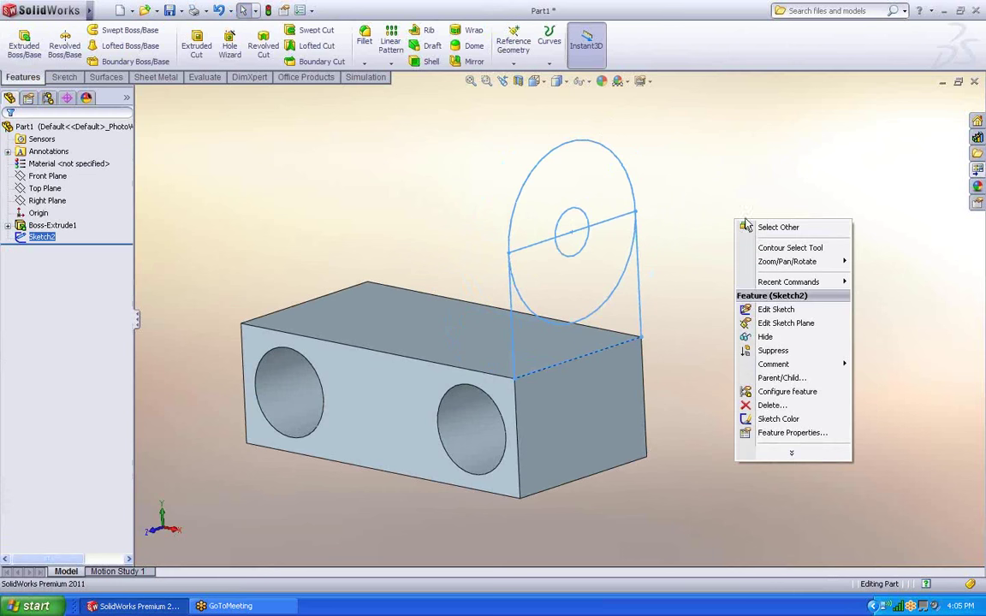
left_click(783, 248)
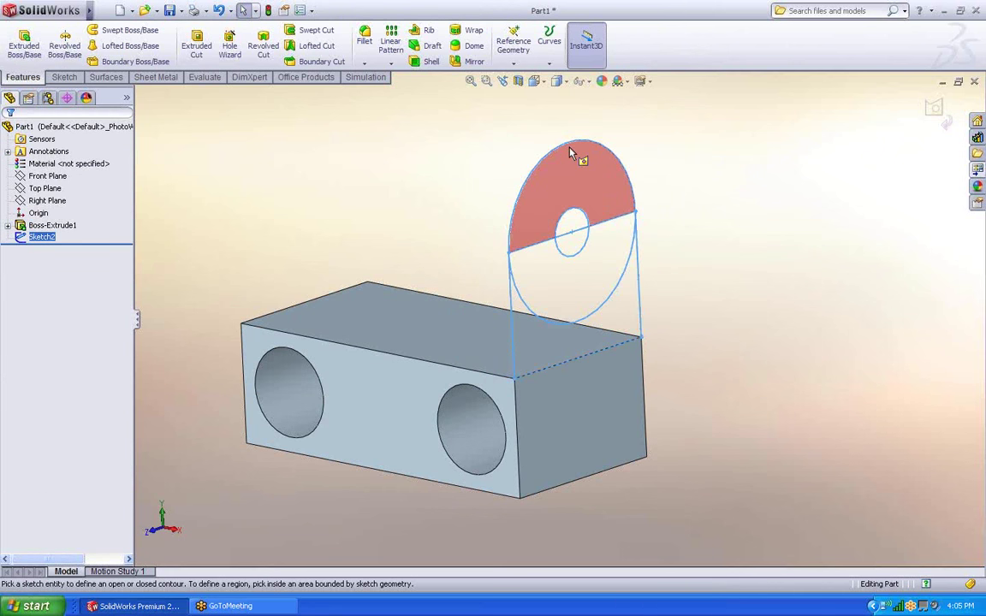
left_click(629, 278)
middle_click_drag(740, 310, 673, 276)
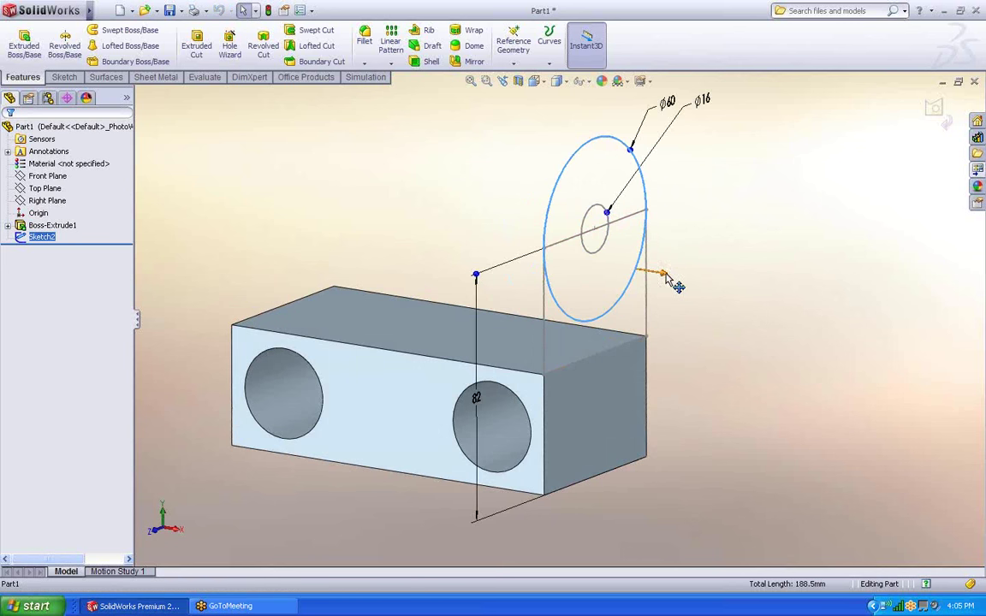
left_click_drag(668, 282, 623, 255)
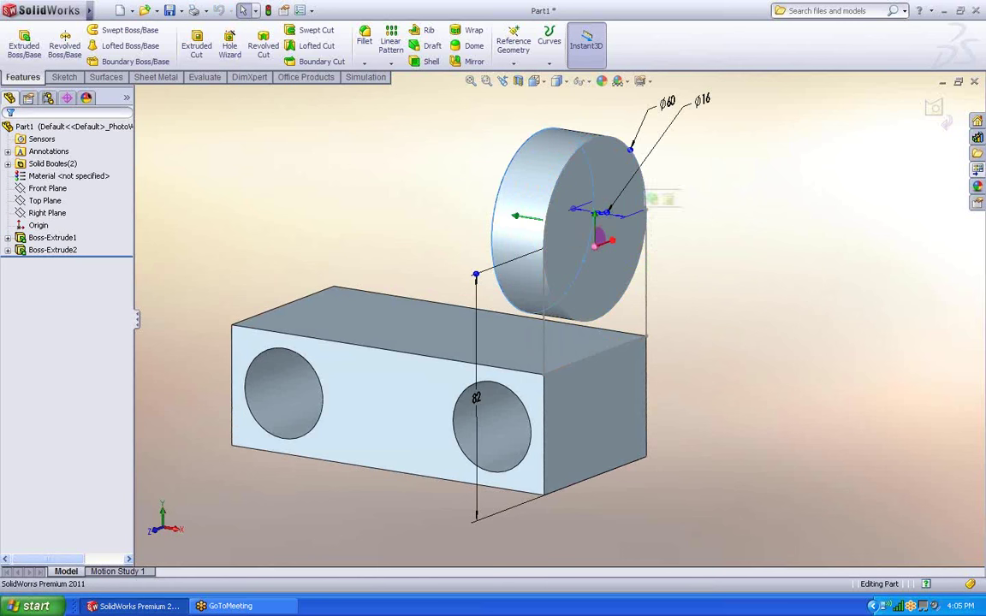
Extrude the sketch region between the disc and the block inward by about 10 mm to join them
left_click(638, 329)
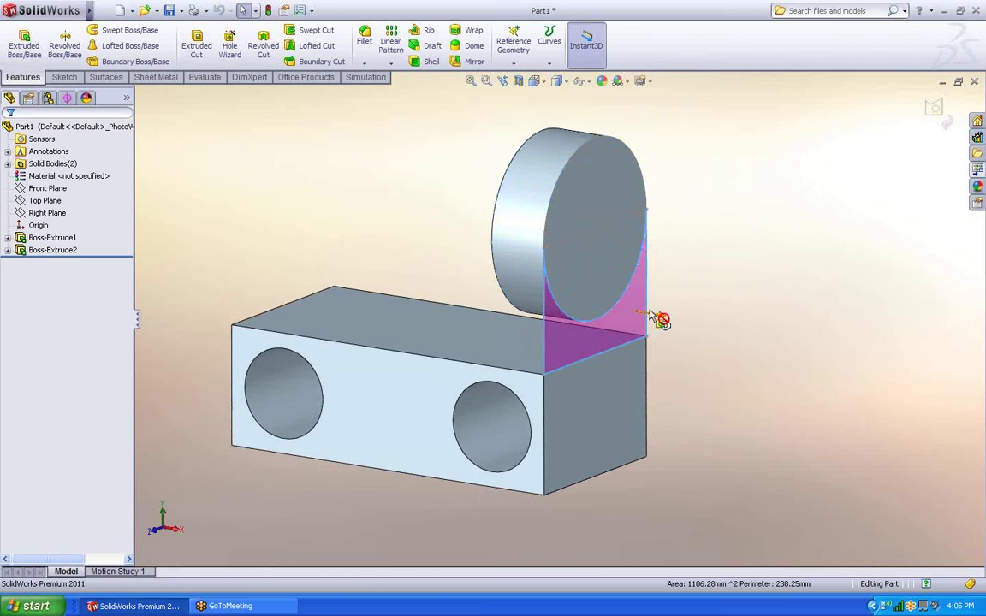
left_click_drag(659, 318, 633, 297)
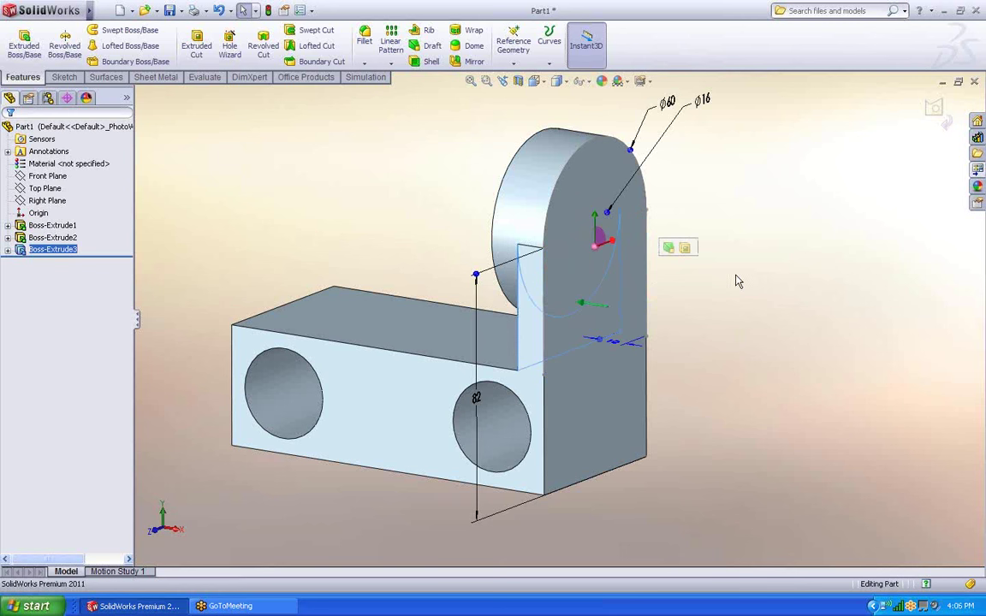
left_click(739, 300)
Extrude the 16 mm circle outward as a pin and pull its end face back through the disc to make a through hole
left_click(602, 205)
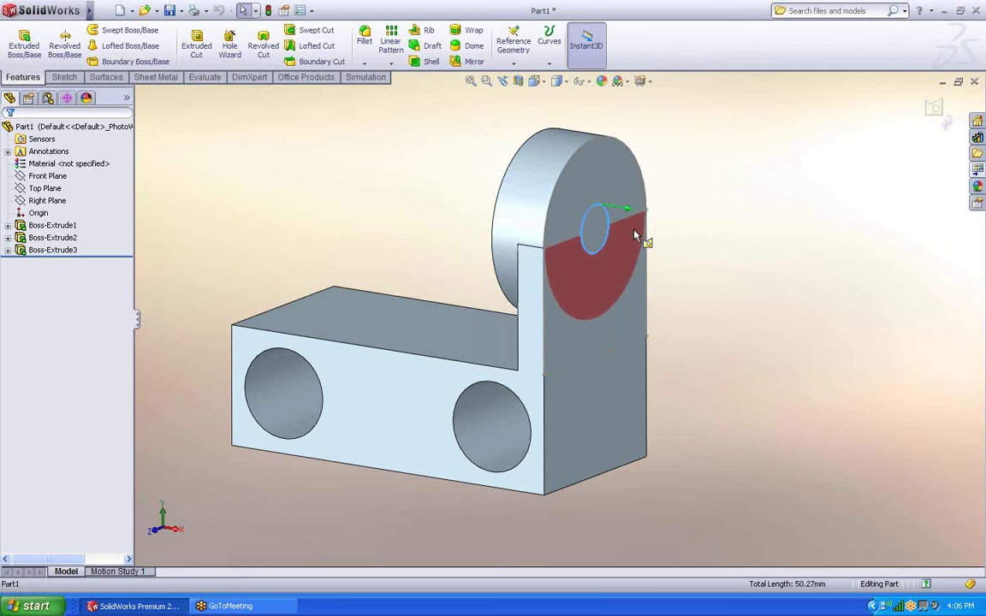
left_click_drag(632, 212, 685, 224)
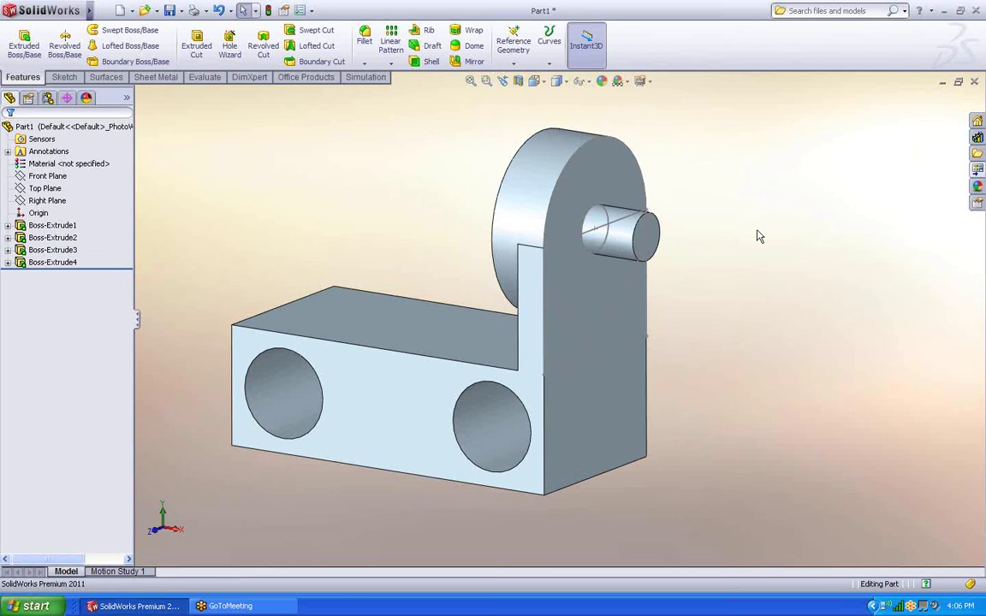
mouse_move(757, 236)
middle_mouse_down()
mouse_move(674, 258)
mouse_move(700, 213)
mouse_move(755, 225)
mouse_move(744, 249)
middle_mouse_up()
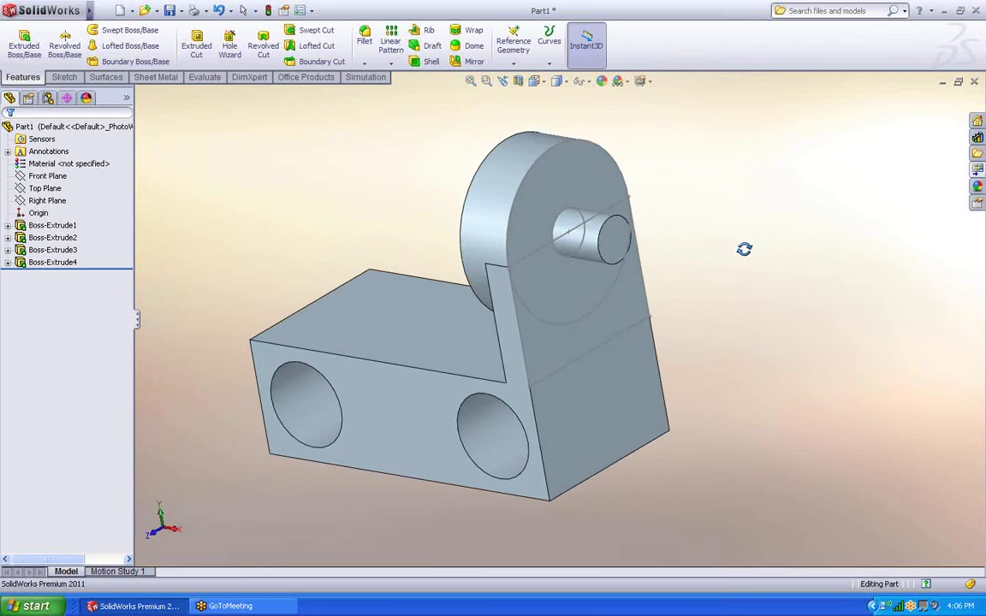
left_click(620, 246)
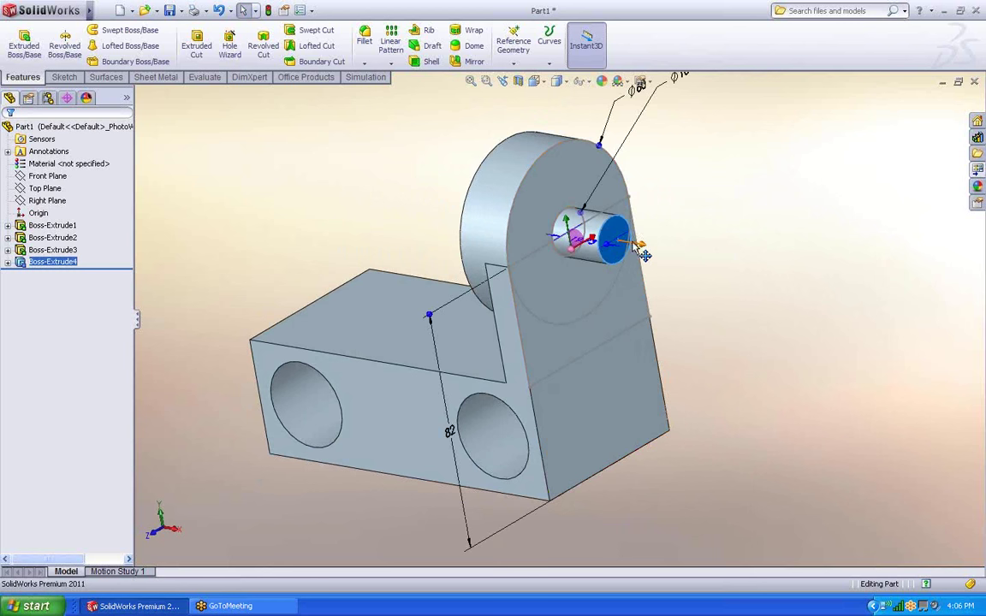
left_click_drag(643, 255, 359, 203)
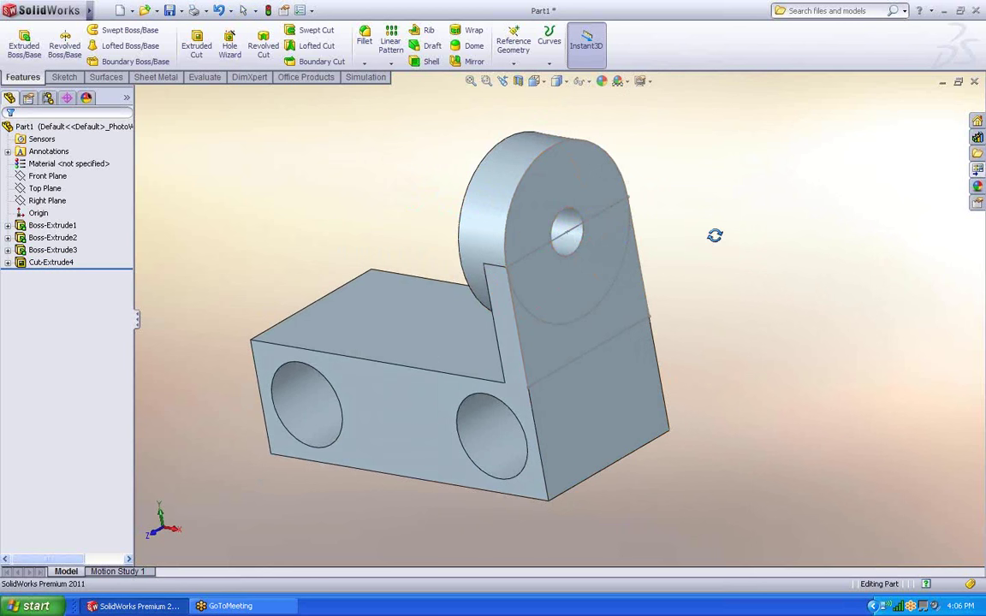
Hide the sketch whose lines still show on the lug's outer face
middle_click_drag(715, 235, 562, 256)
left_click(478, 228)
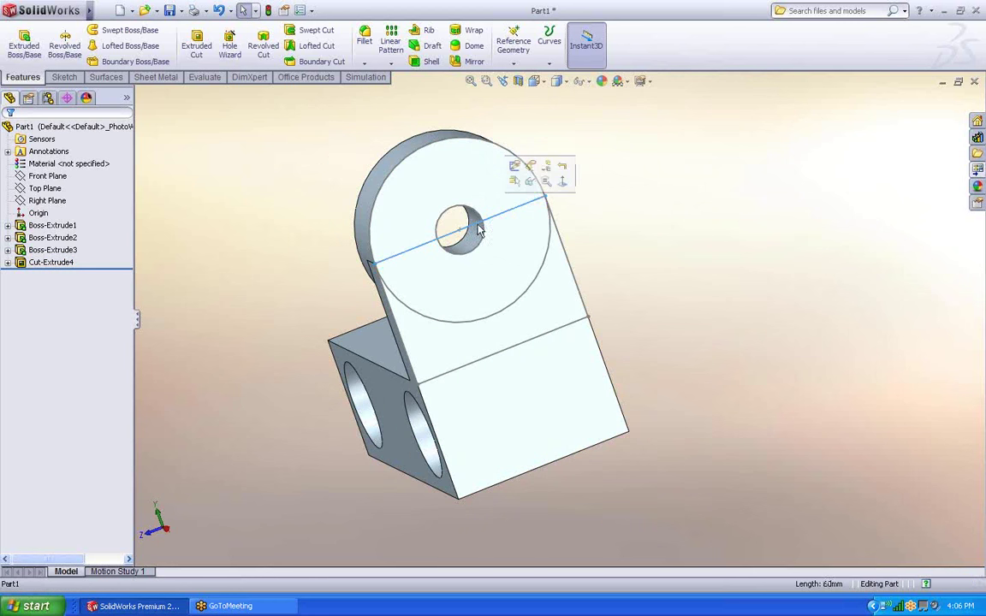
left_click(530, 182)
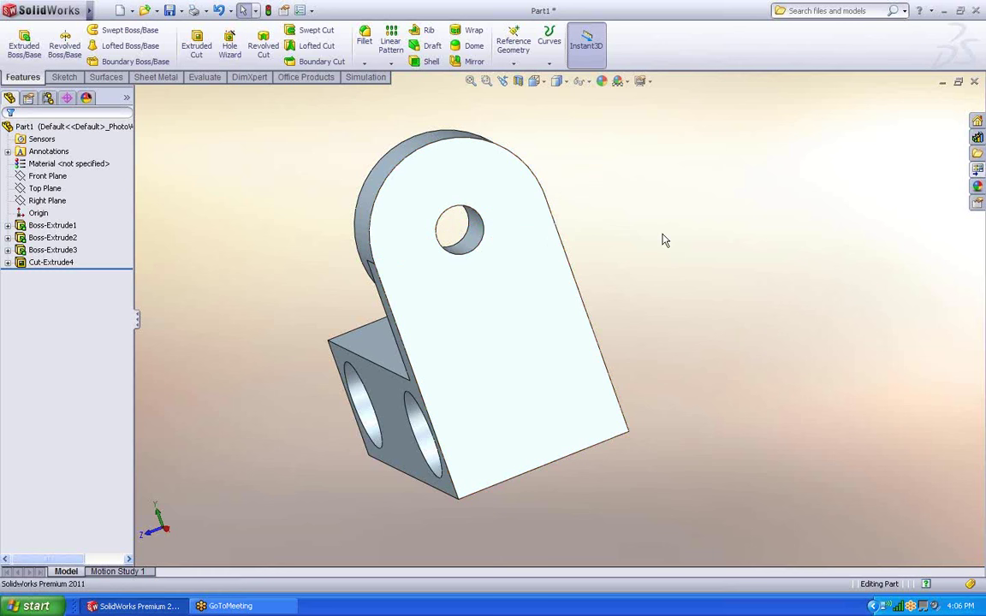
Mirror the whole solid body about the Right Plane with merged solids, giving the yoke a second pivot lug
middle_click_drag(656, 259, 579, 336)
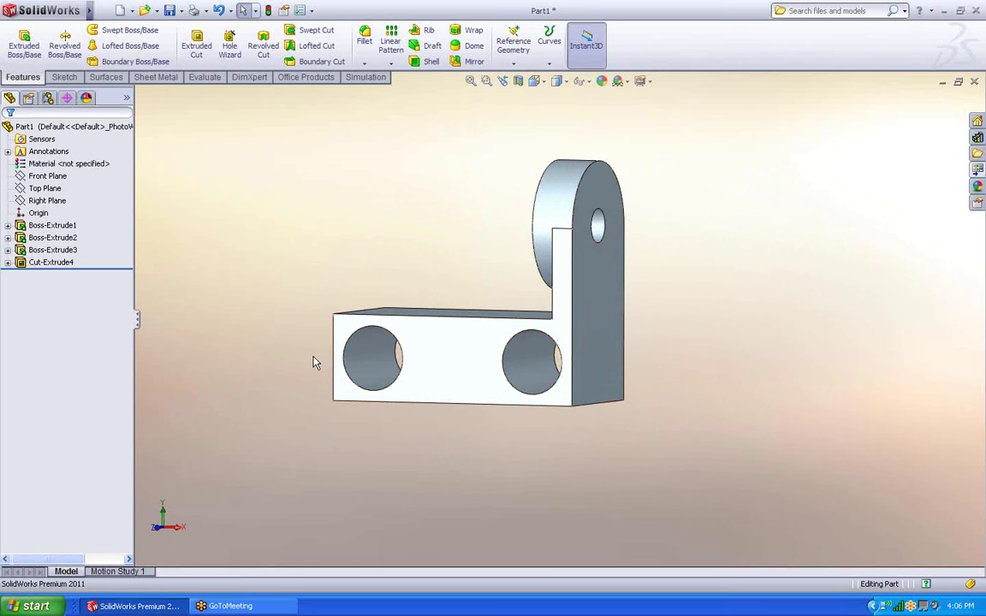
left_click(47, 200)
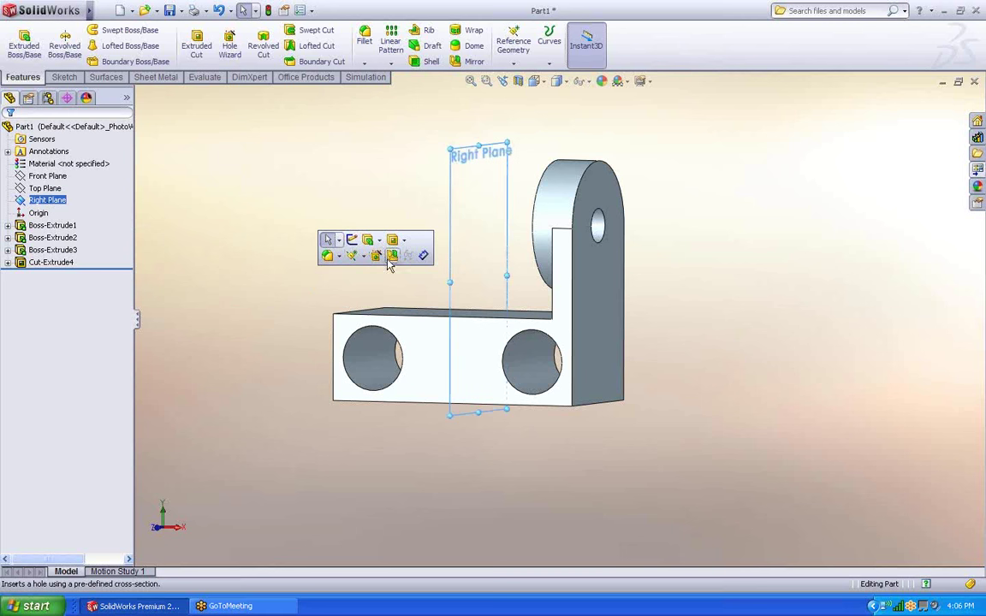
left_click(393, 255)
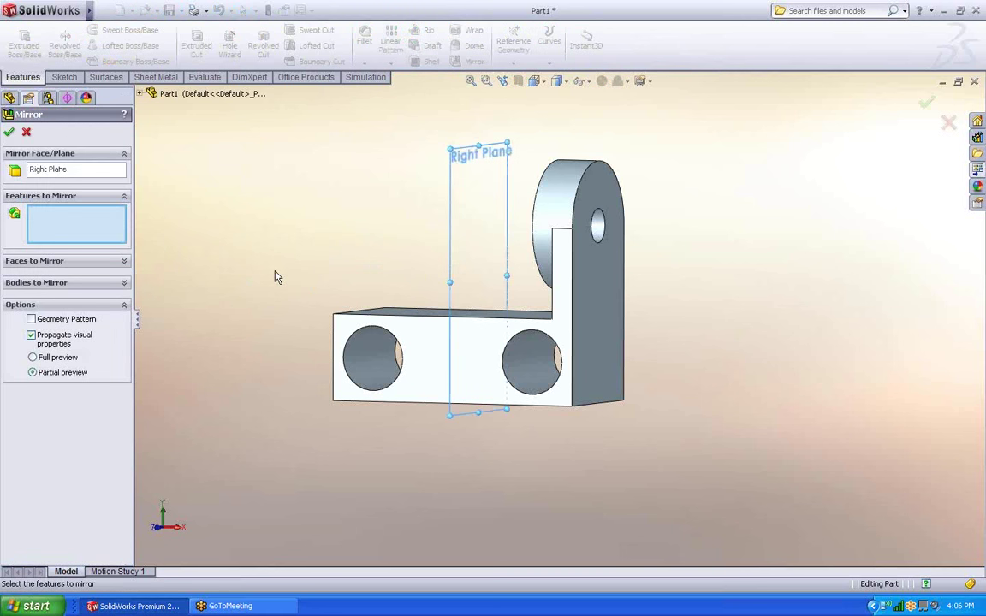
left_click(51, 284)
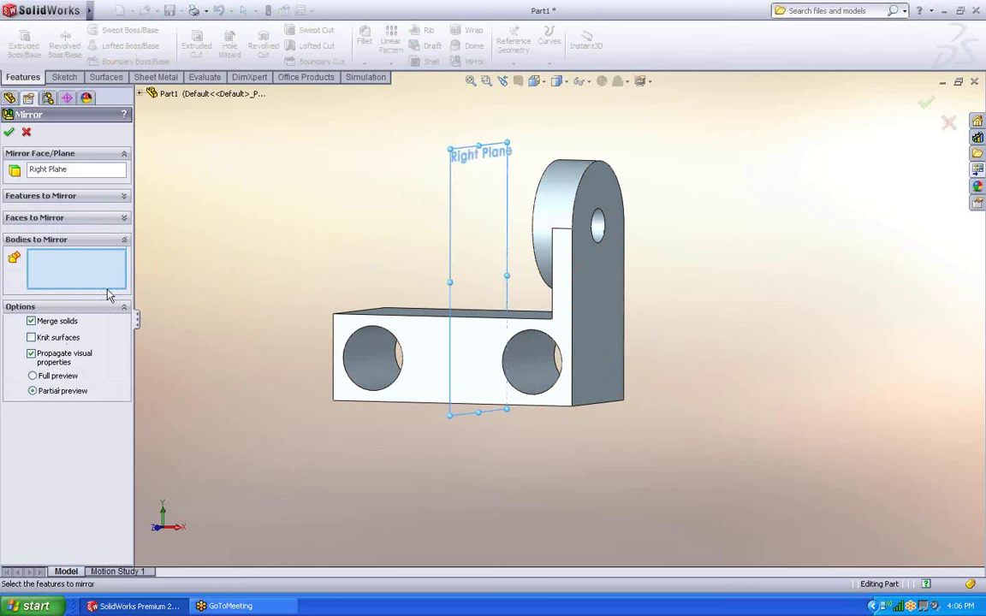
left_click(577, 301)
left_click(9, 133)
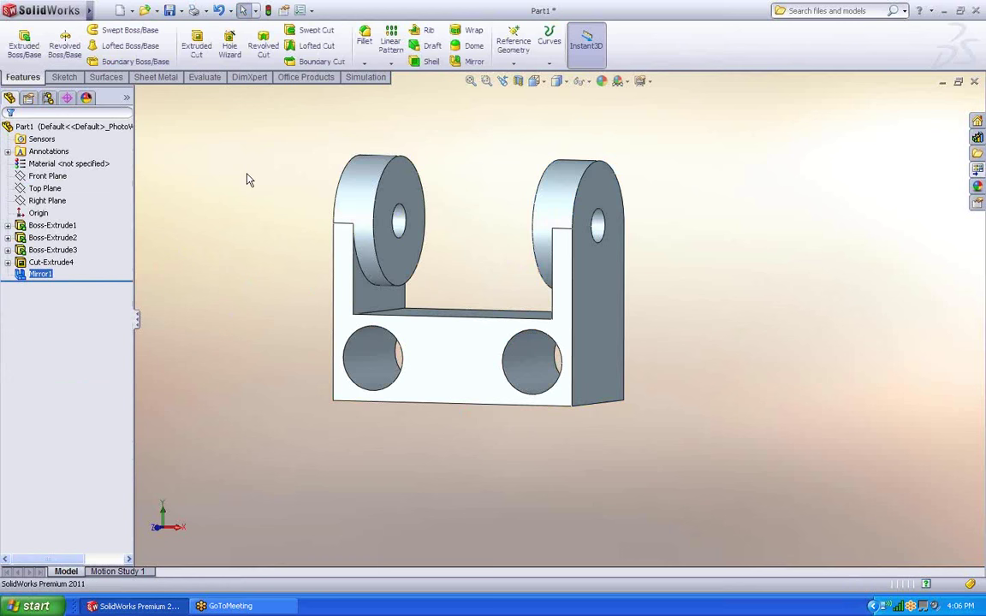
Fillet the two bottom outer edges of the yoke block with a 20 mm radius
middle_click_drag(250, 178, 312, 288)
middle_click_drag(658, 389, 670, 362)
key("s")
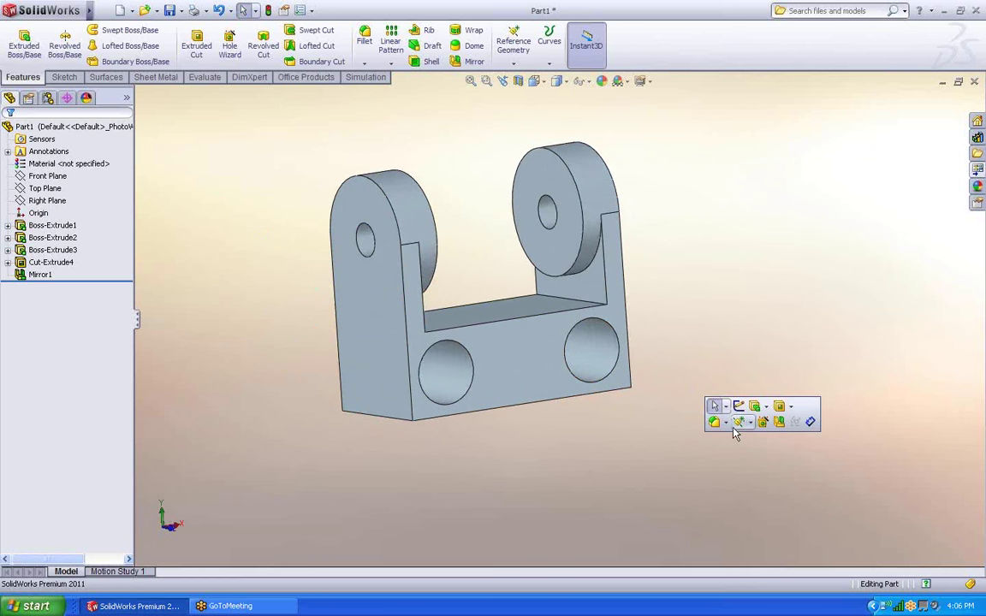
left_click(714, 422)
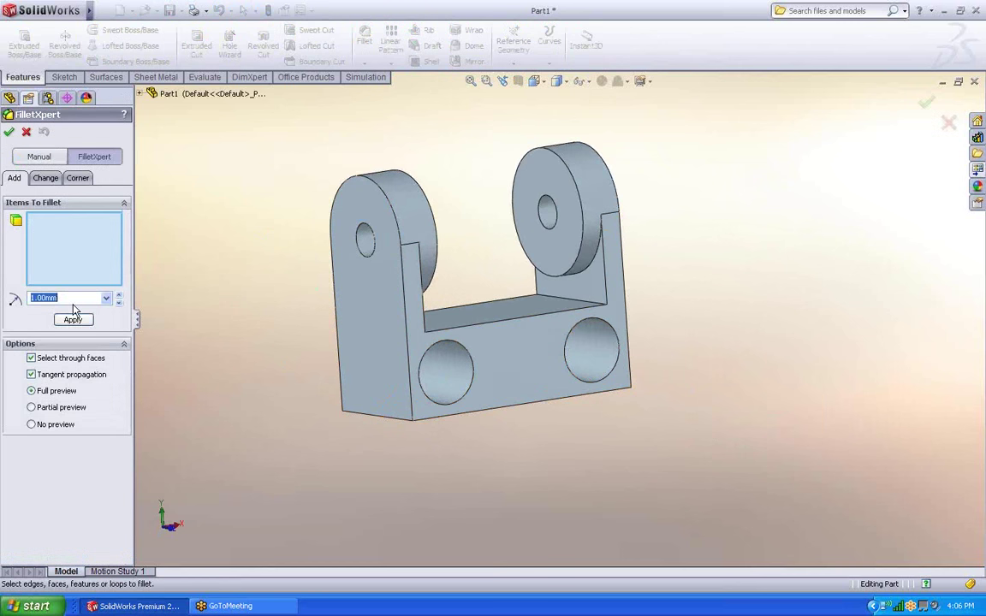
left_click(622, 392)
left_click(378, 419)
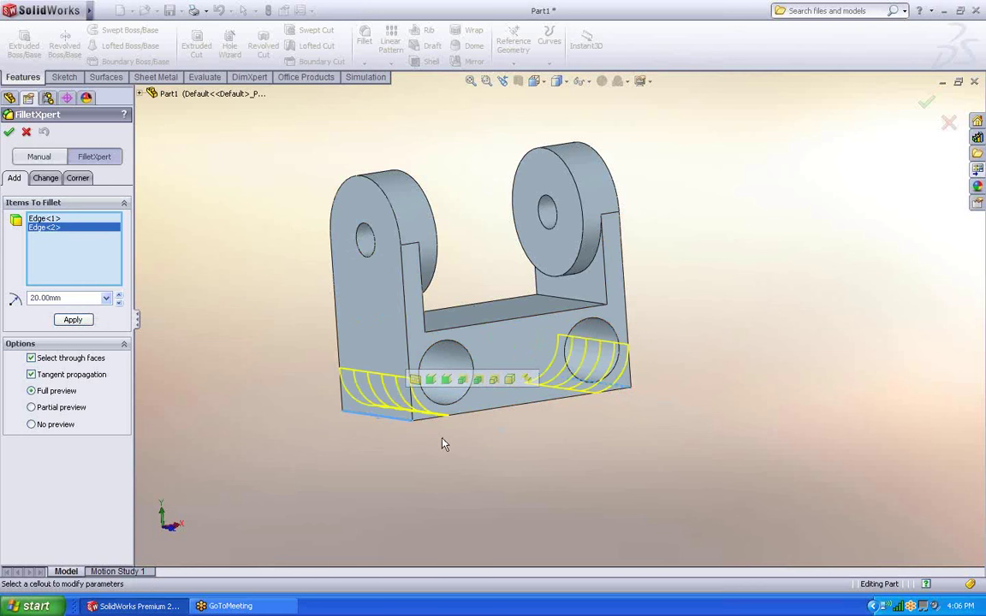
left_click(72, 320)
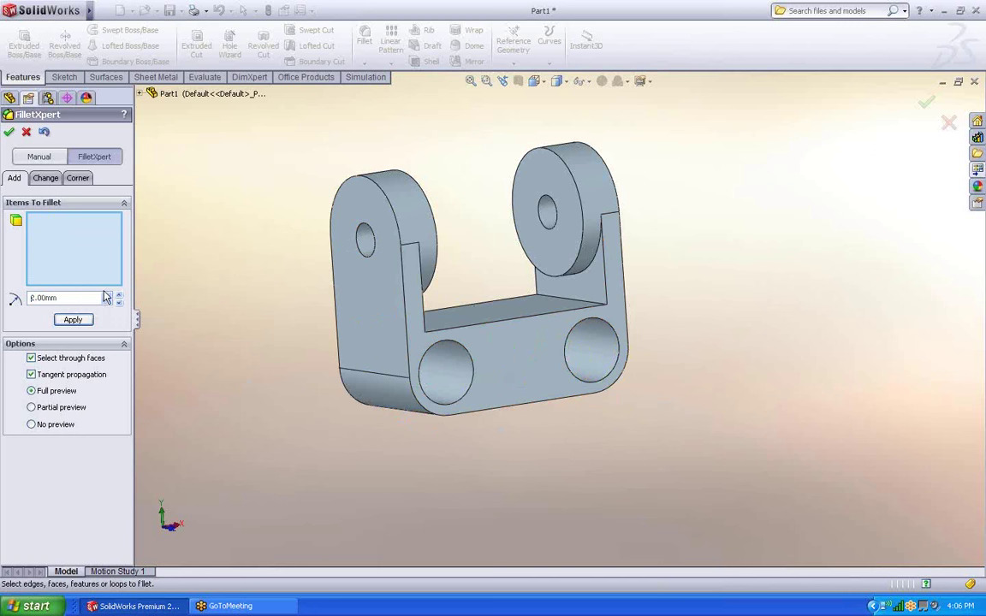
Add 2 mm fillets to the yoke's outer profile edges and its inner pocket edges, leaving the hole edges sharp
left_click(548, 406)
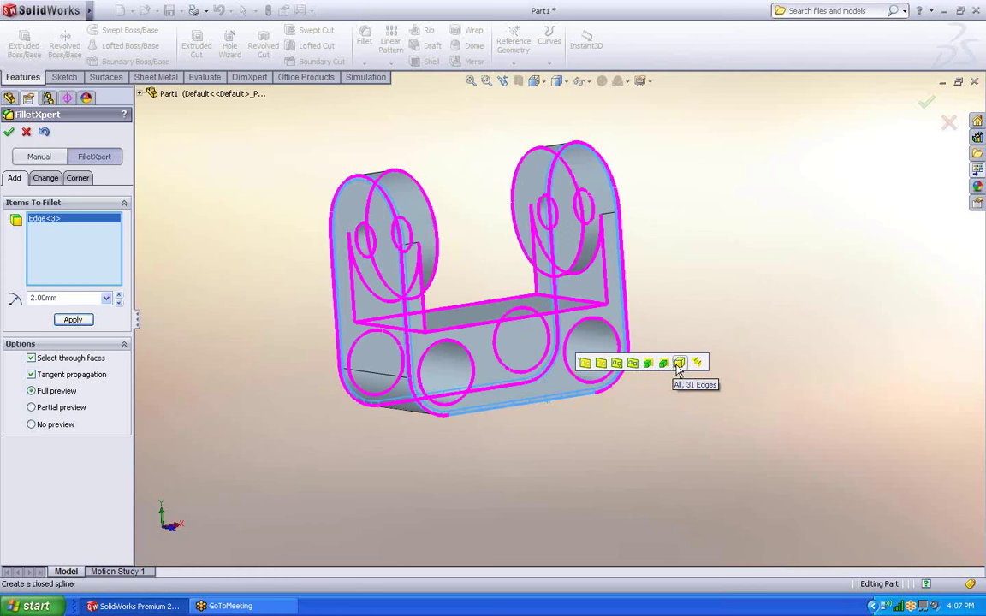
left_click(608, 365)
left_click(509, 328)
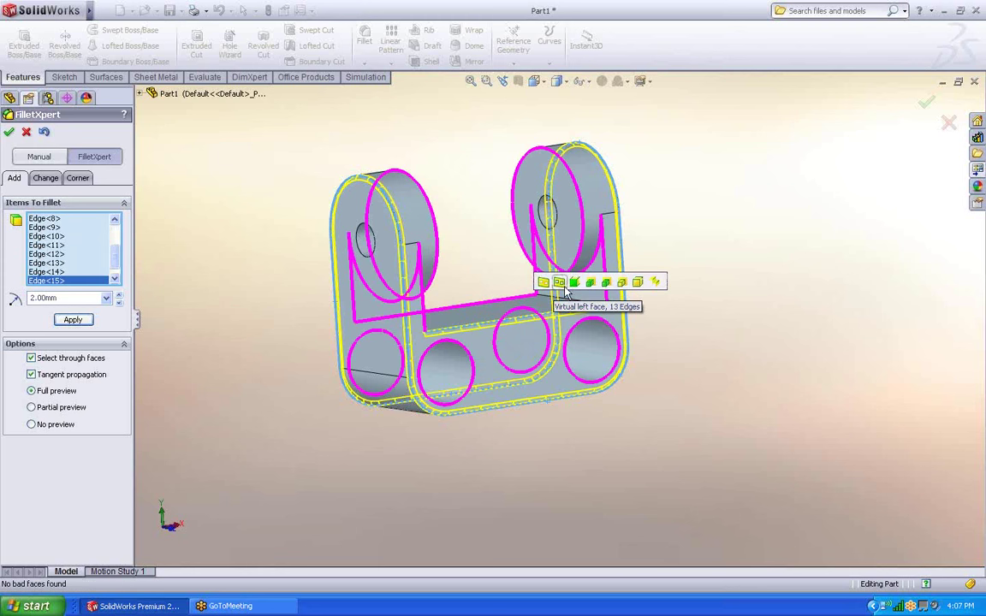
left_click(621, 285)
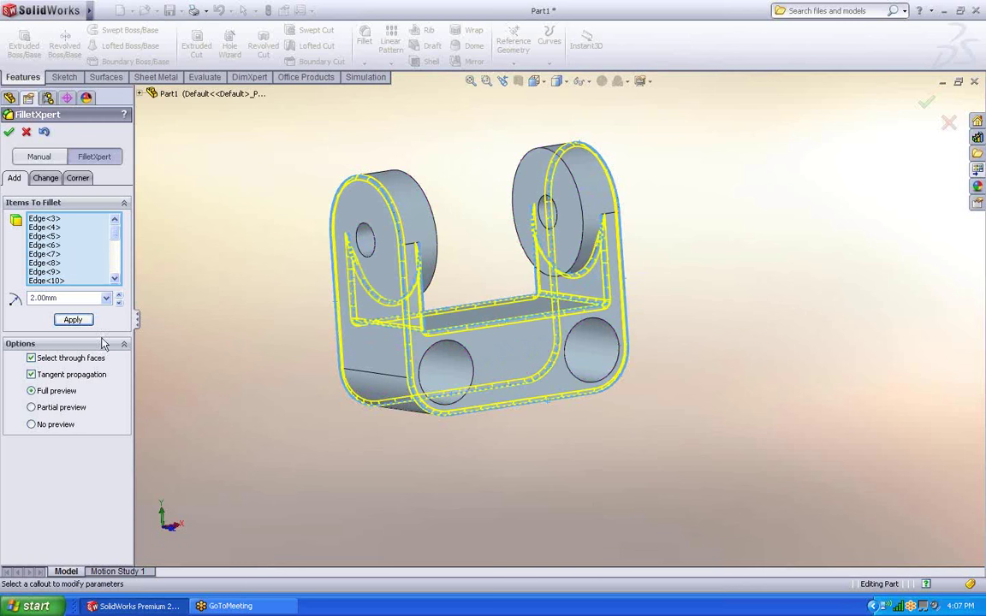
left_click(80, 321)
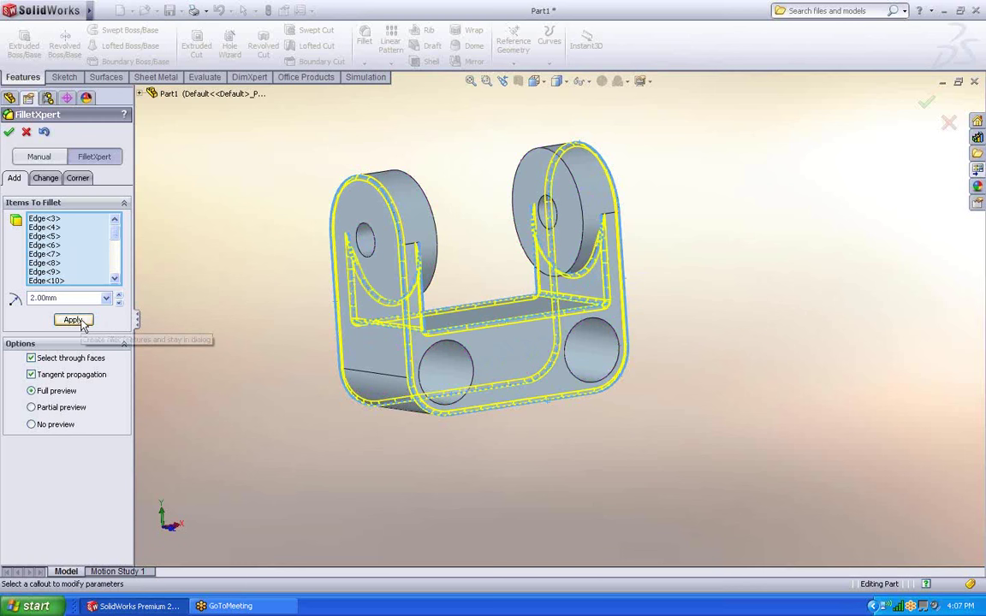
left_click(9, 134)
Try to enlarge the 2 mm fillet at one inner corner of the yoke directly on the model
middle_click_drag(338, 312, 359, 308)
scroll(562, 321, "down", 3)
scroll(562, 321, "down", 3)
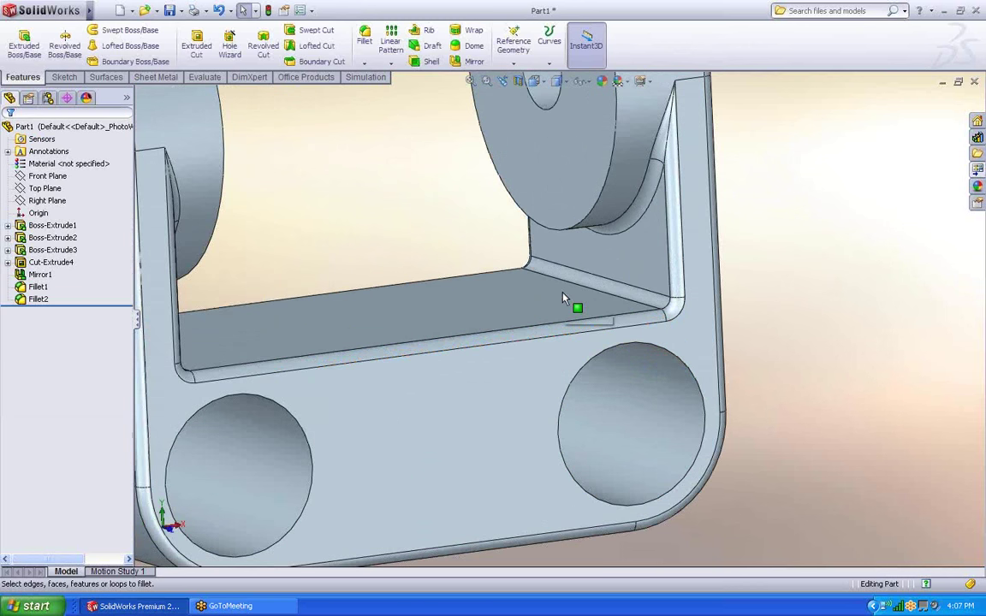
left_click(603, 289)
scroll(599, 304, "down", 3)
scroll(591, 295, "down", 3)
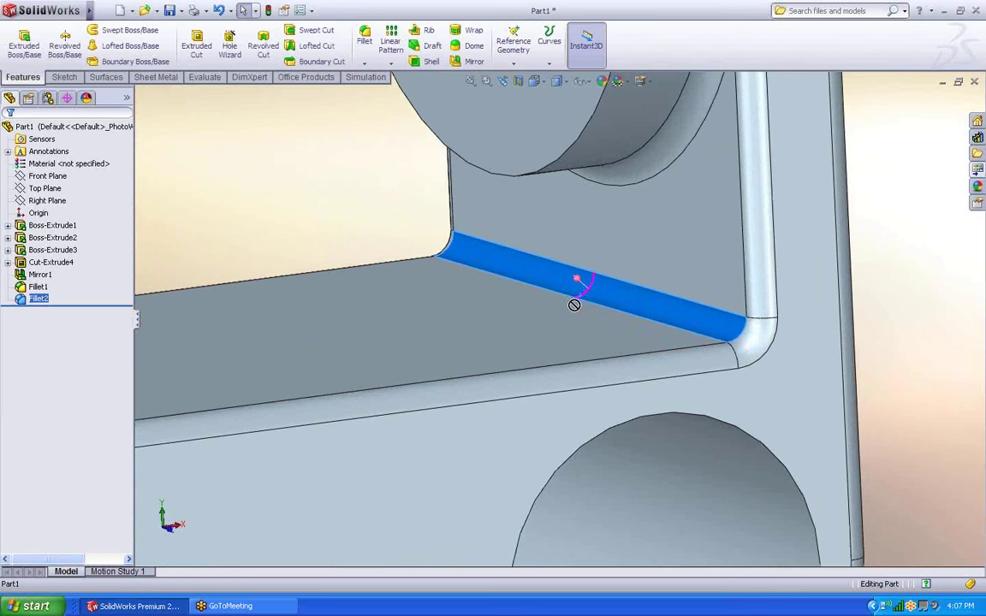
left_click(580, 295)
mouse_move(580, 296)
left_mouse_down()
mouse_move(565, 305)
mouse_move(585, 301)
mouse_move(578, 313)
left_mouse_up()
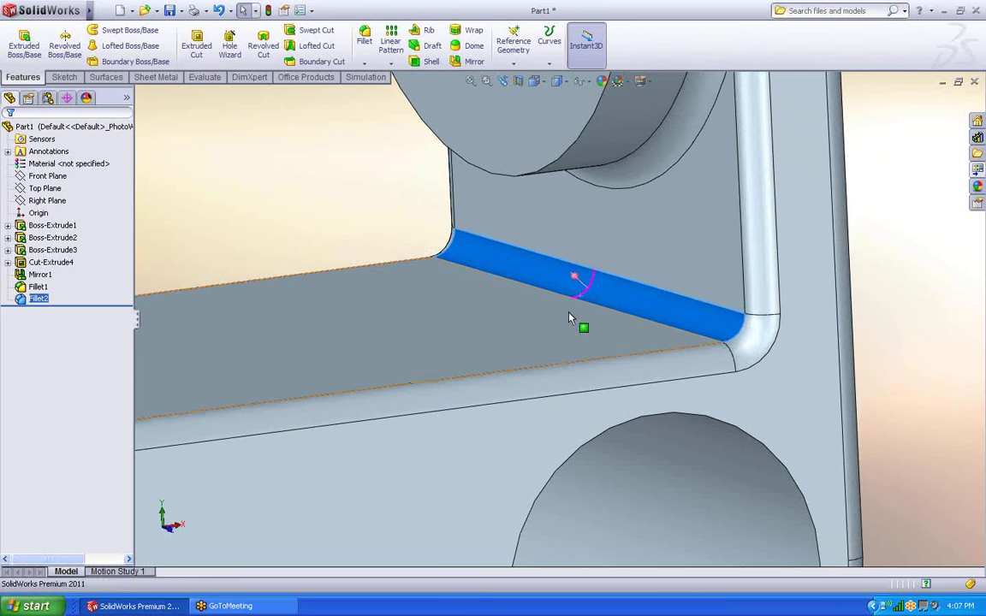
scroll(557, 318, "up", 3)
left_click(385, 238)
Resize the two inner corner fillets between the block and the lugs to 10 mm
scroll(390, 233, "up", 4)
middle_click_drag(391, 233, 410, 262)
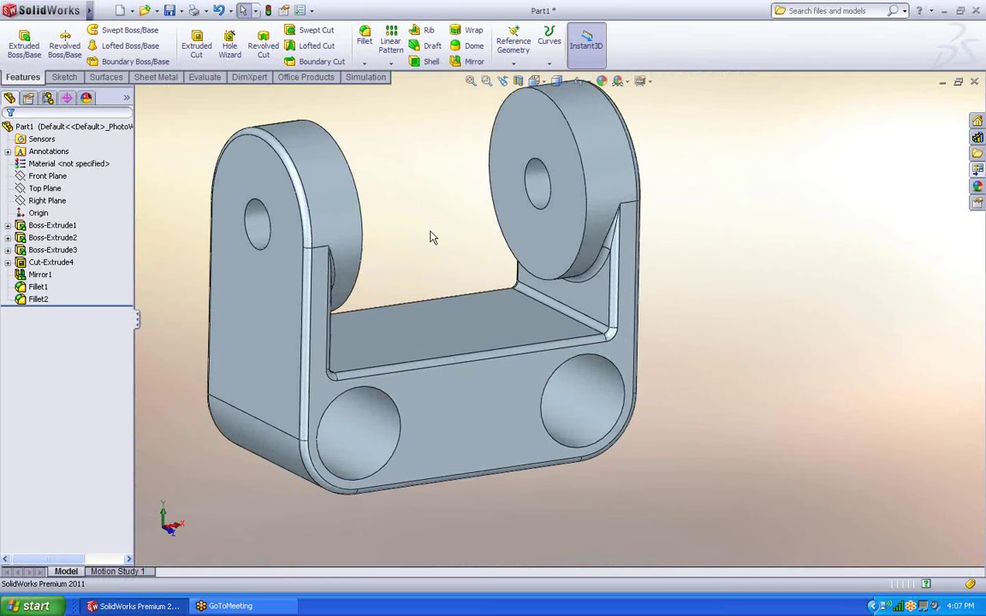
left_click(592, 325)
middle_click_drag(462, 238, 392, 302)
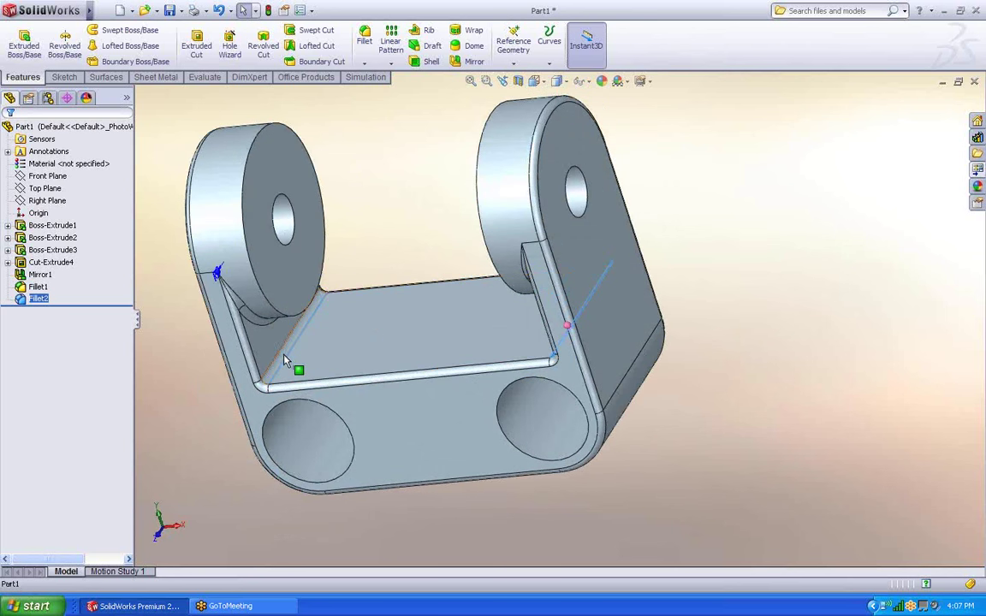
left_click(285, 360)
middle_click_drag(341, 311, 408, 286)
left_click(398, 295)
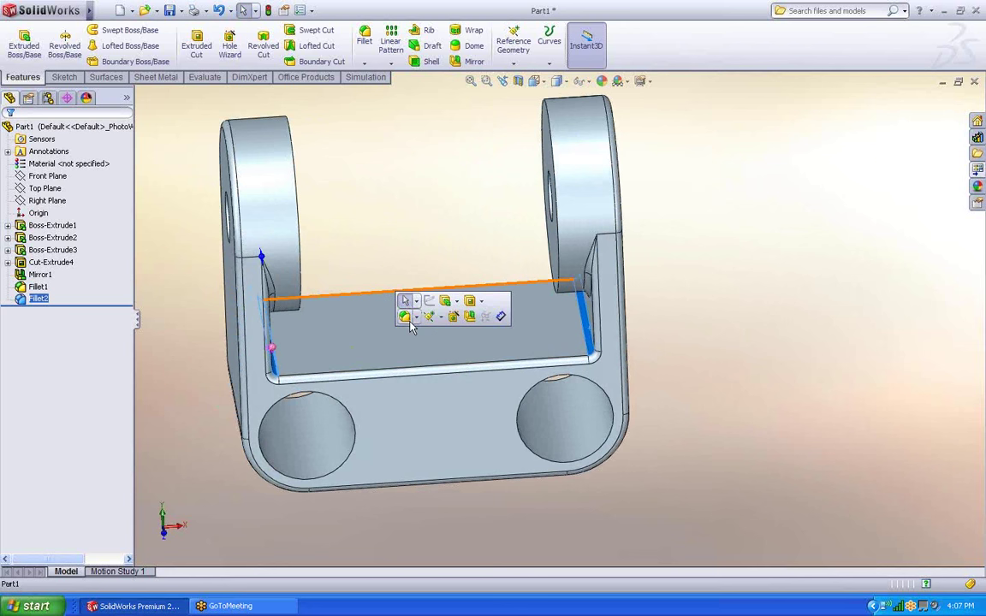
left_click(405, 316)
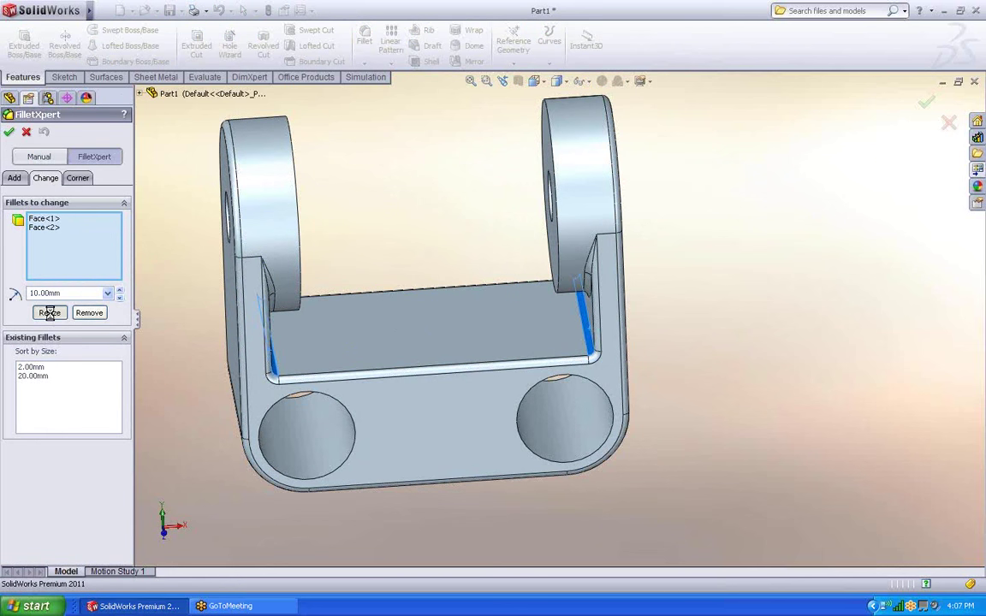
left_click(9, 131)
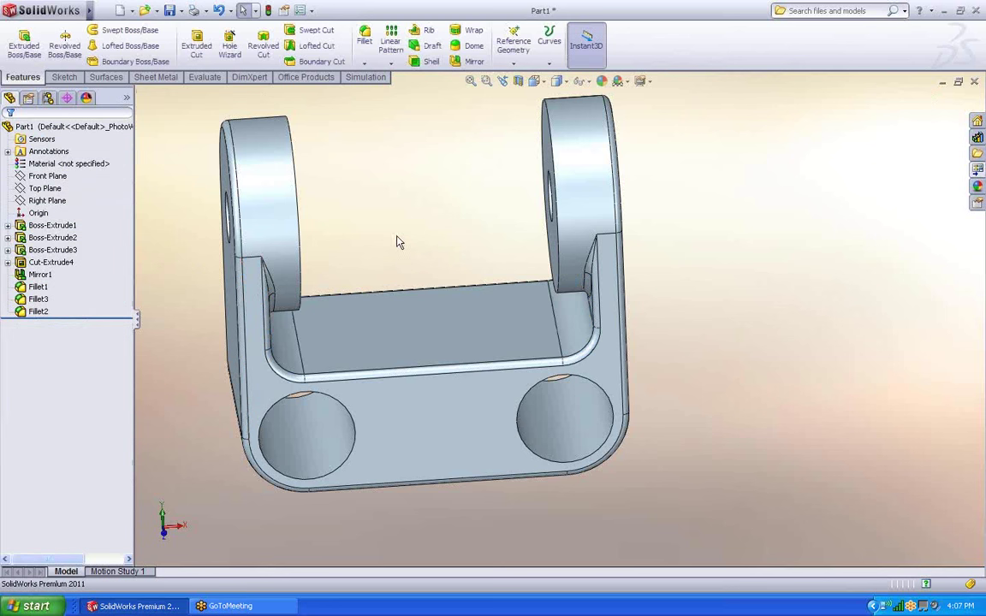
Examine which edges each of the three fillet features covers and their order in the feature history
middle_click_drag(396, 243, 552, 317)
middle_click_drag(382, 264, 360, 261)
left_click(41, 286)
left_click(39, 312)
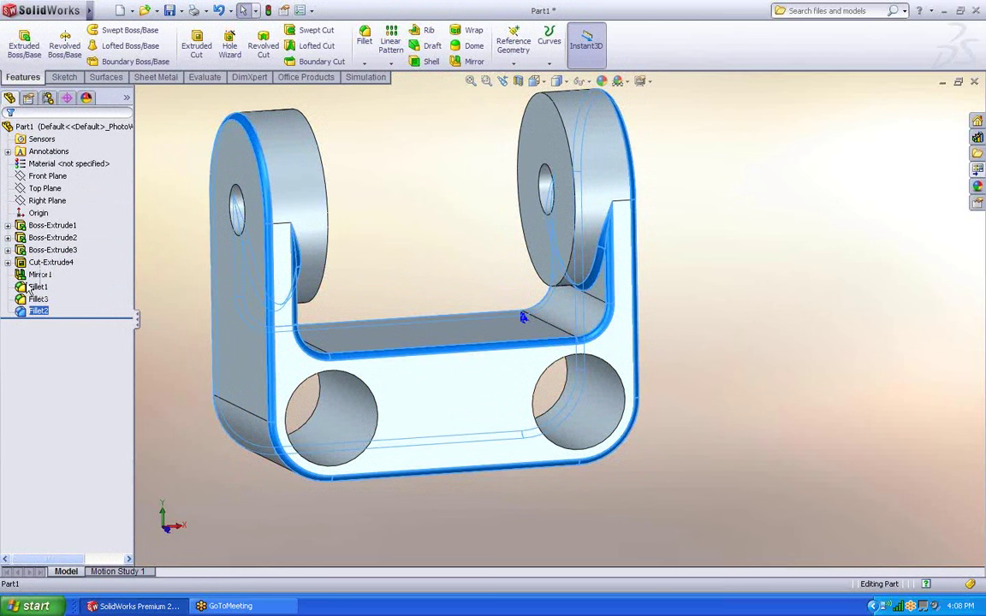
left_click(31, 288)
left_click(33, 300)
left_click(34, 311)
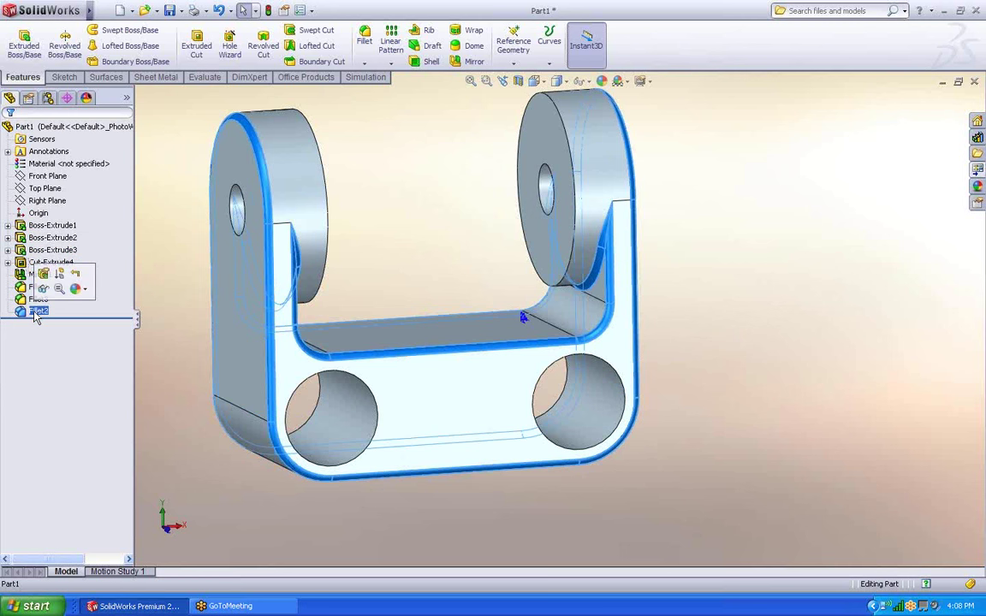
left_click(175, 297)
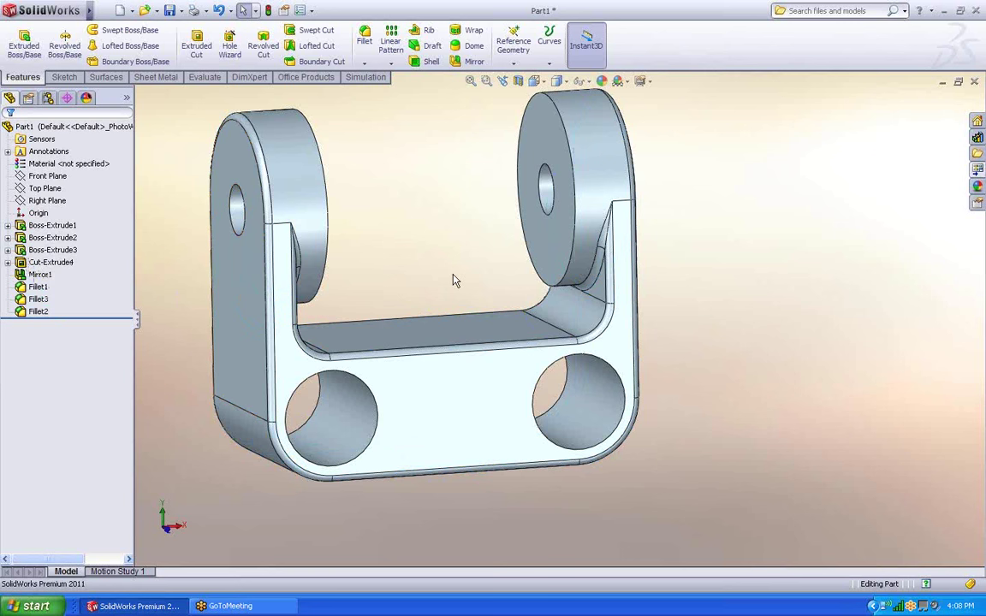
Assign the aluminium material 6061 Alloy to the part
mouse_move(454, 281)
middle_mouse_down()
mouse_move(446, 269)
mouse_move(331, 305)
mouse_move(444, 262)
mouse_move(442, 285)
middle_mouse_up()
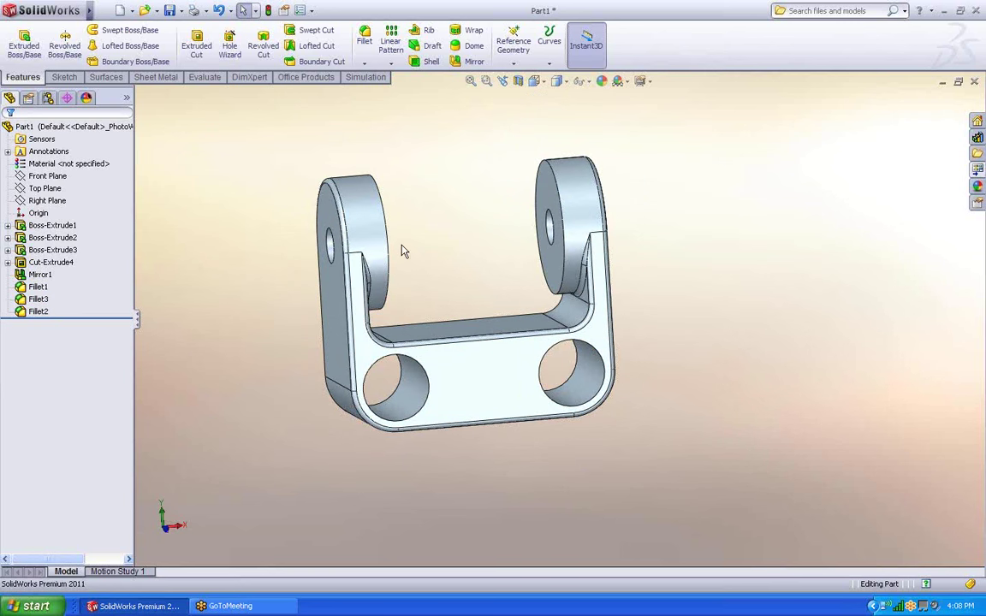
left_click(60, 165)
right_click(72, 167)
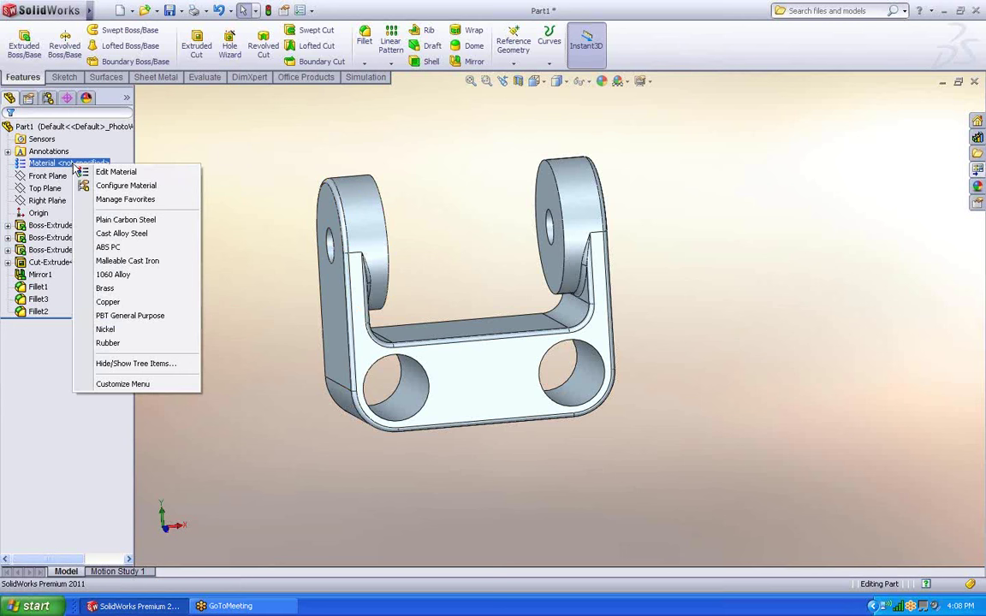
left_click(101, 174)
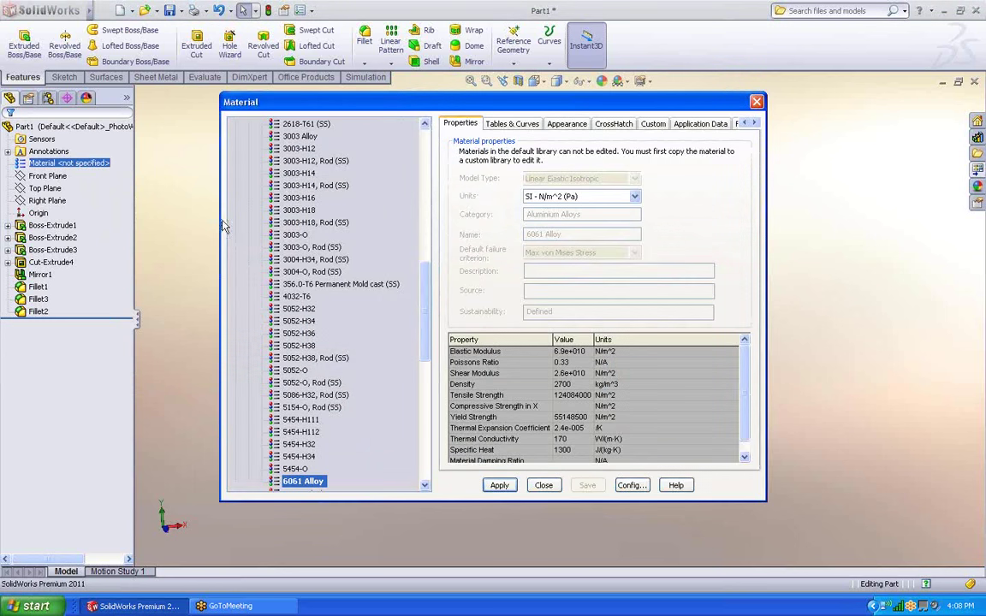
left_click_drag(430, 319, 420, 377)
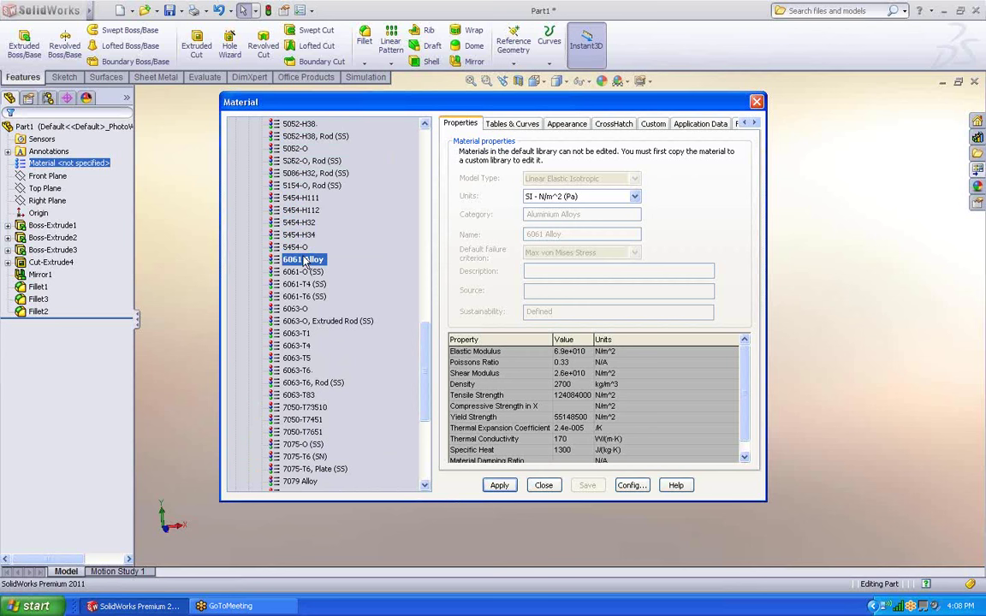
left_click(498, 486)
left_click(465, 324)
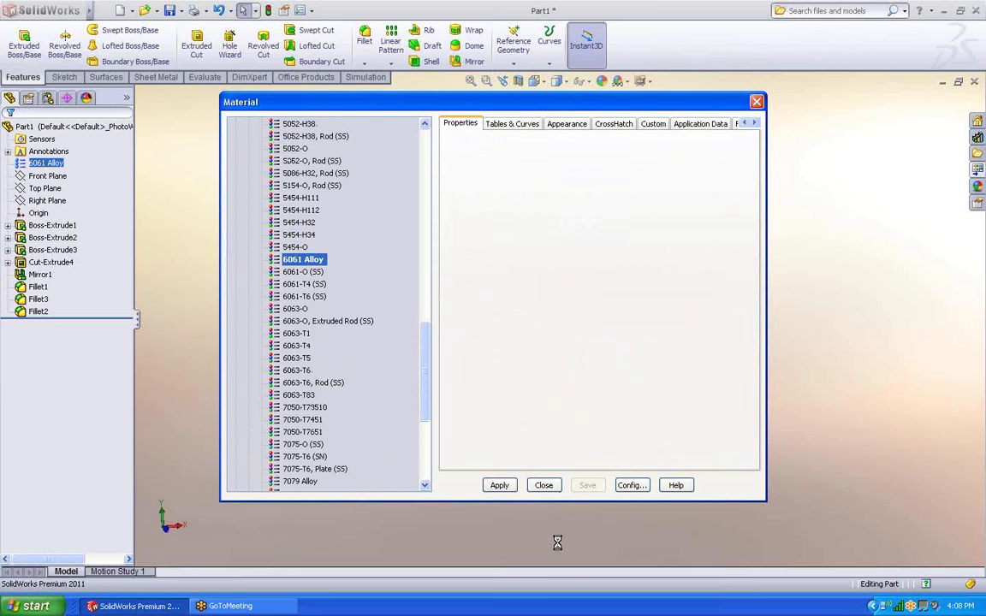
left_click(545, 487)
Save the part to the Desktop as "new yoke"
middle_click_drag(230, 296, 253, 253)
middle_click_drag(133, 371, 251, 344)
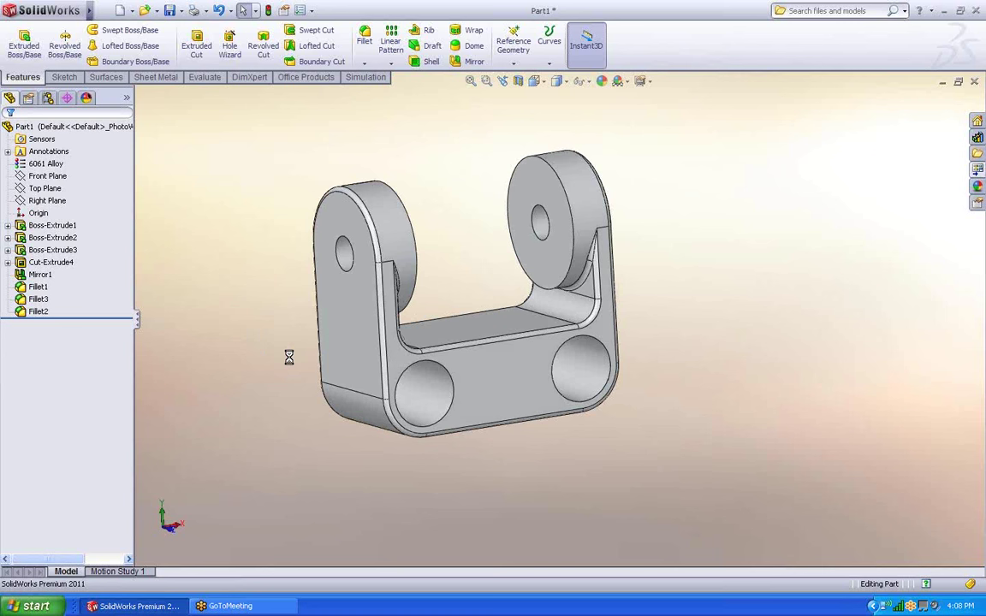
key("ctrl+s")
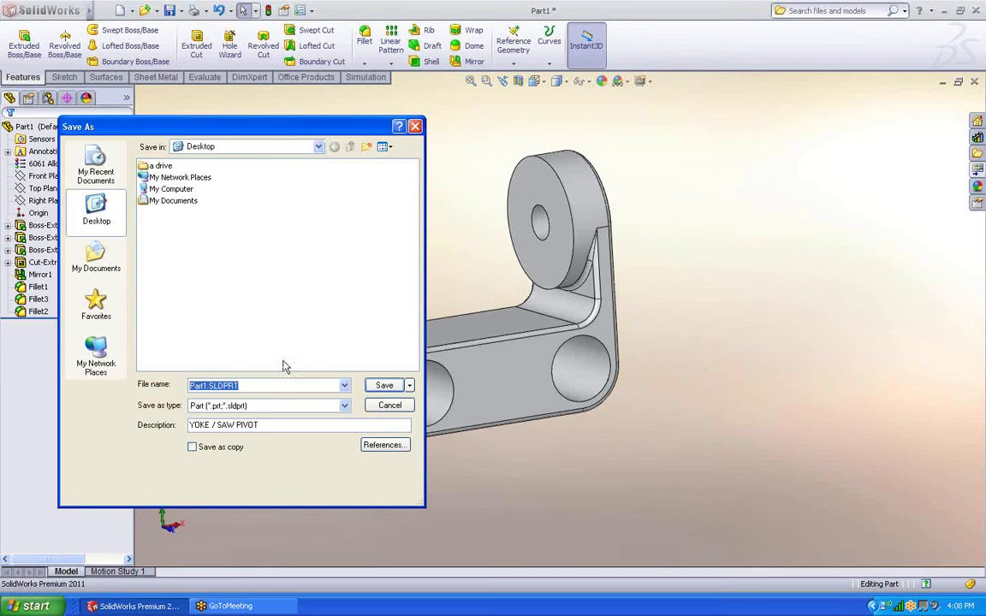
type("new yoke")
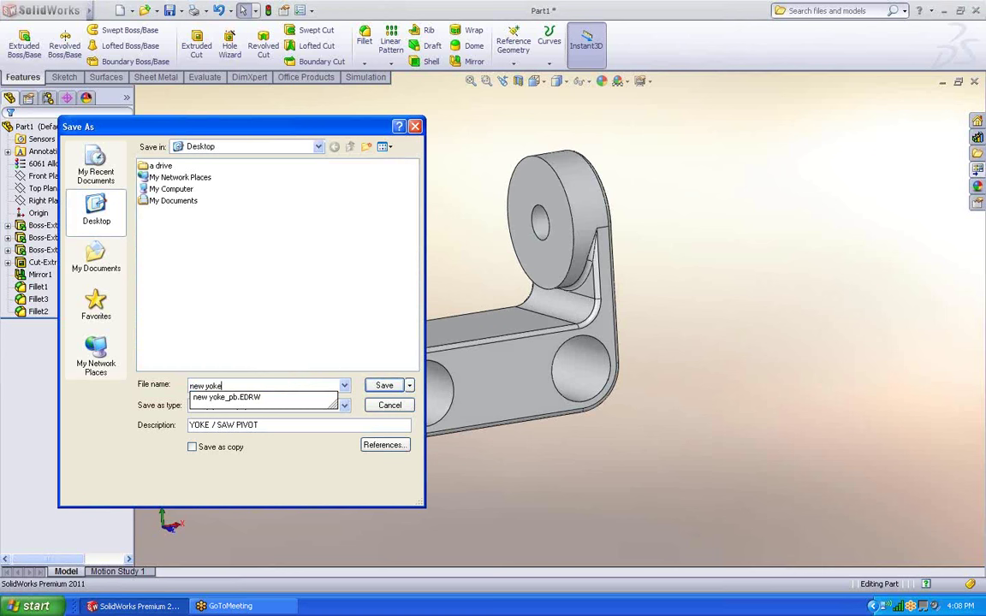
key("Return")
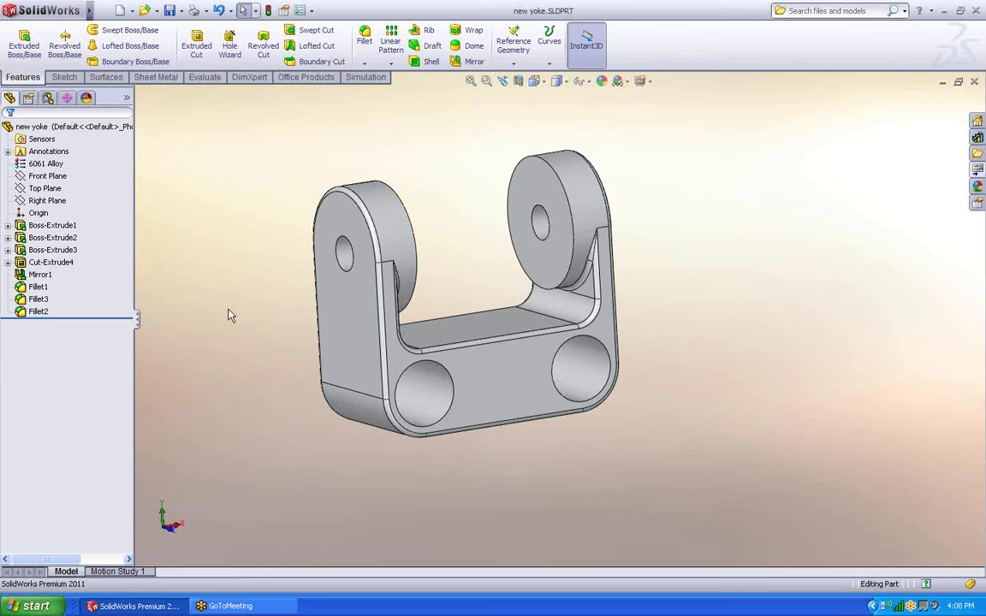
Switch to the miter saw assembly and insert the "new yoke" part between the slide tubes and the saw head
key("ctrl+Tab")
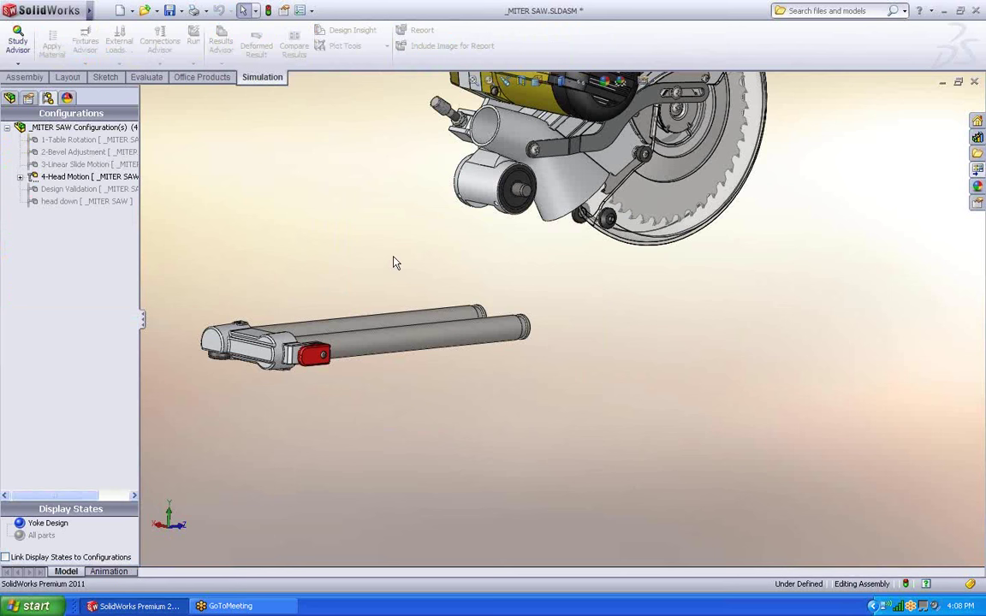
key("z")
key("z")
key("z")
key("s")
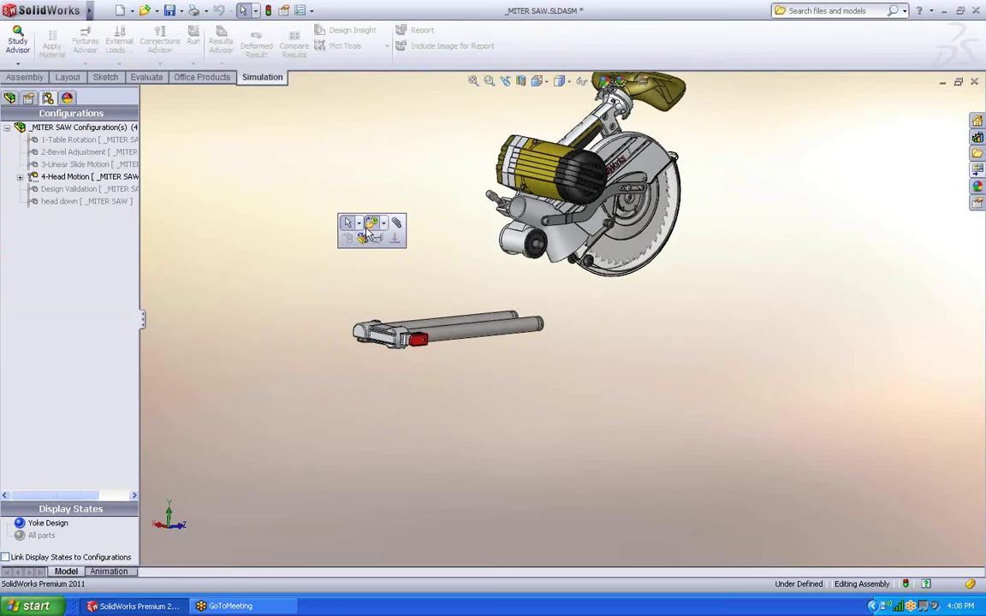
left_click(368, 230)
left_click(38, 281)
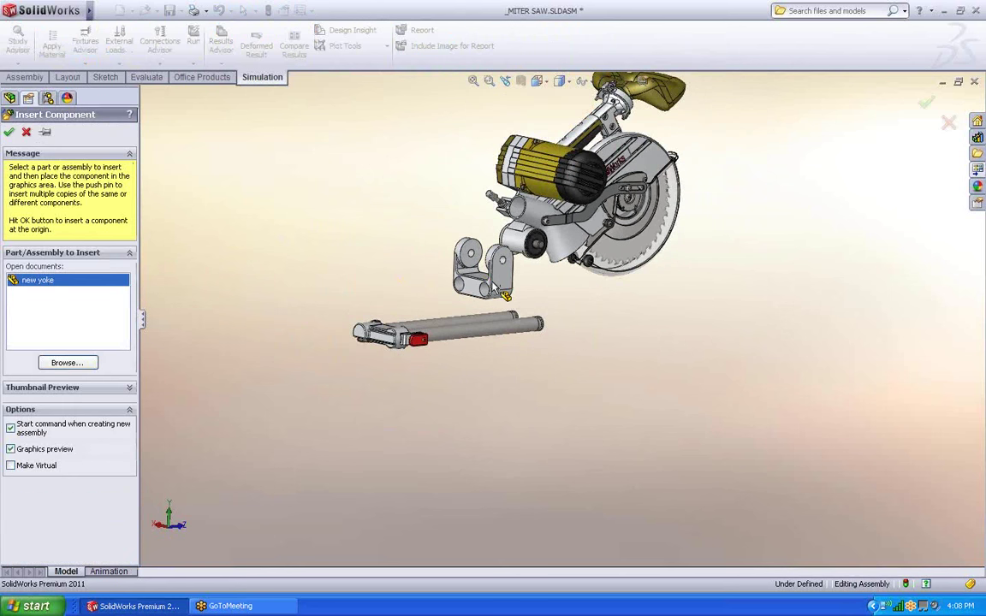
left_click(499, 289)
Mate the yoke's two large block holes concentric with the two slide tubes
scroll(518, 310, "down", 2)
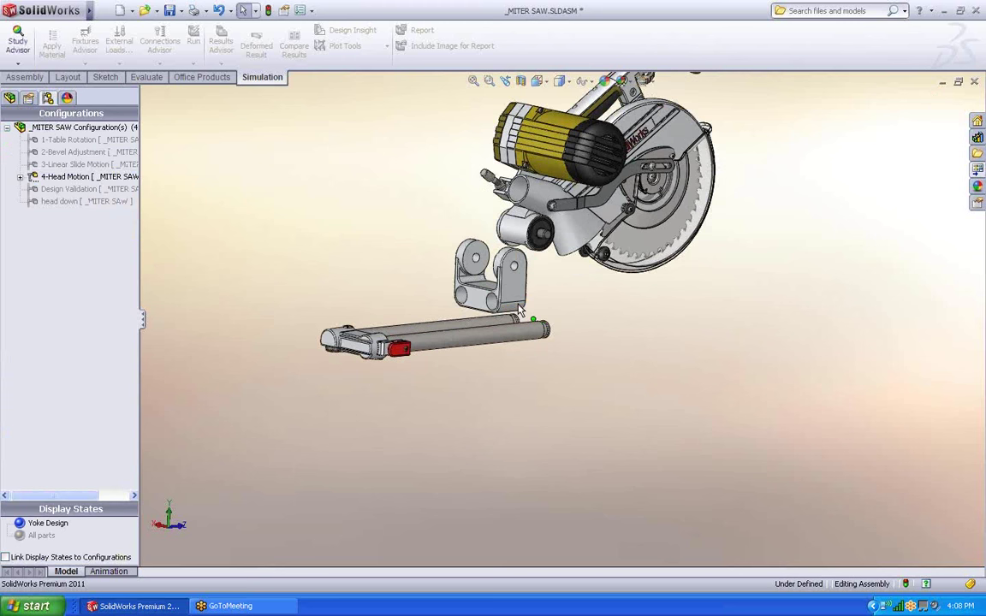
scroll(506, 307, "down", 4)
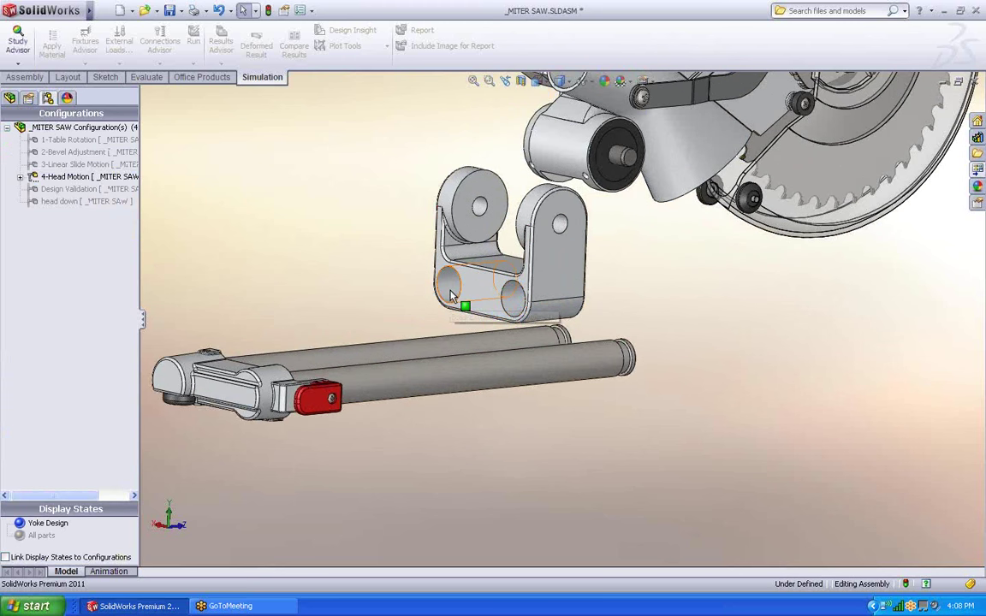
left_click(450, 291)
left_click(451, 353, "ctrl")
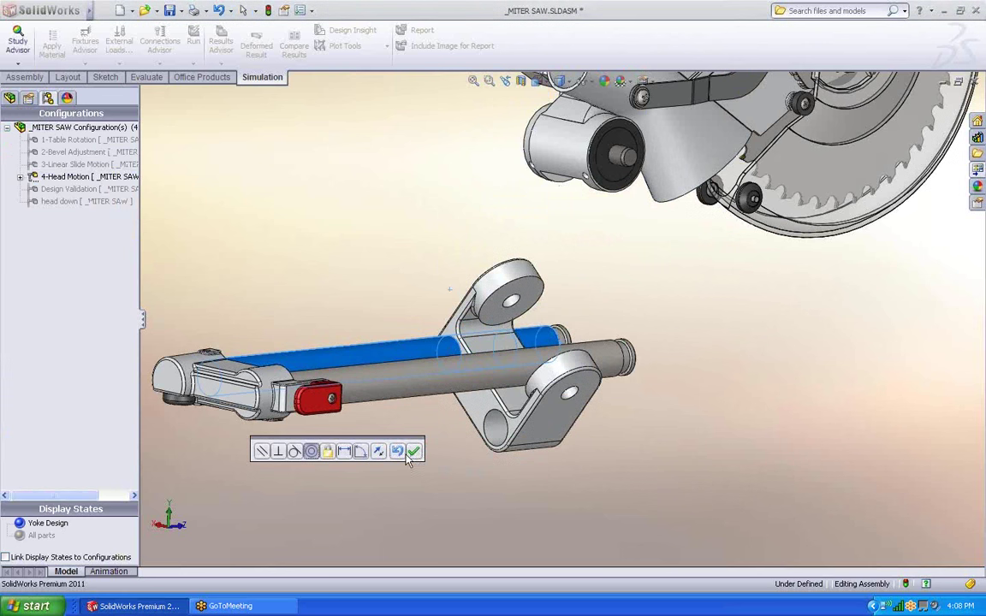
left_click(413, 451)
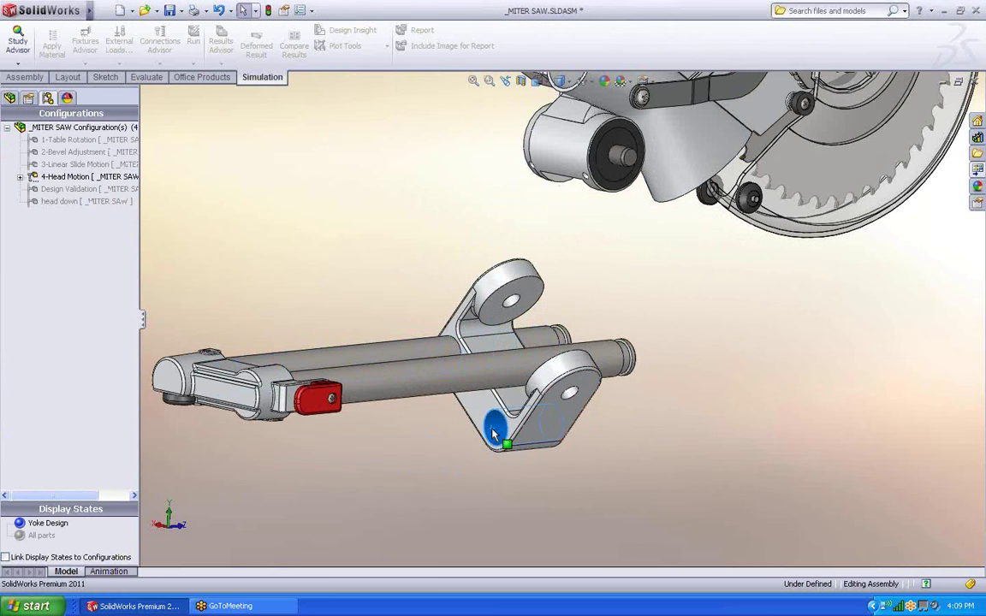
left_click(478, 375, "ctrl")
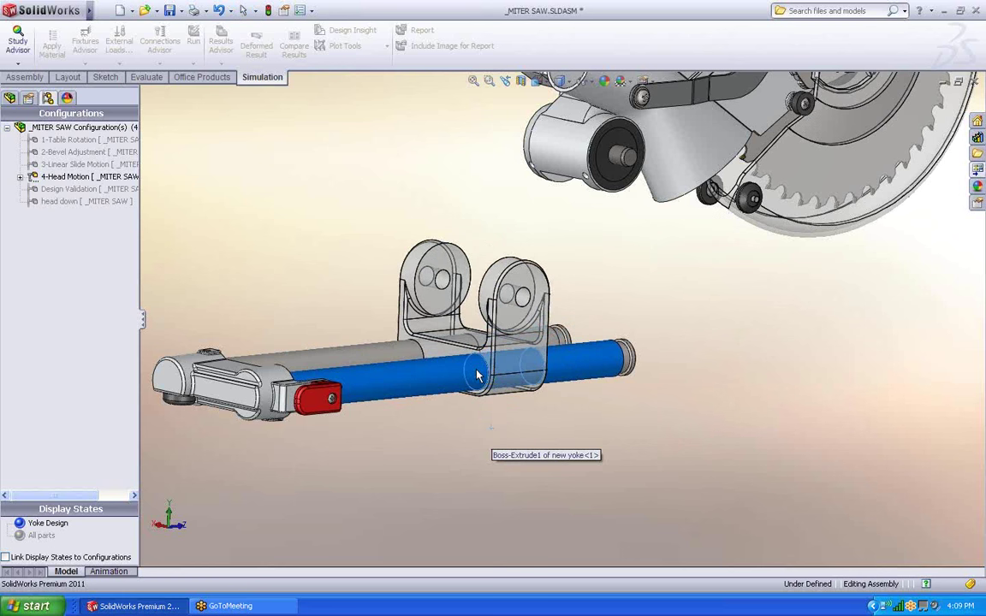
left_click(458, 390)
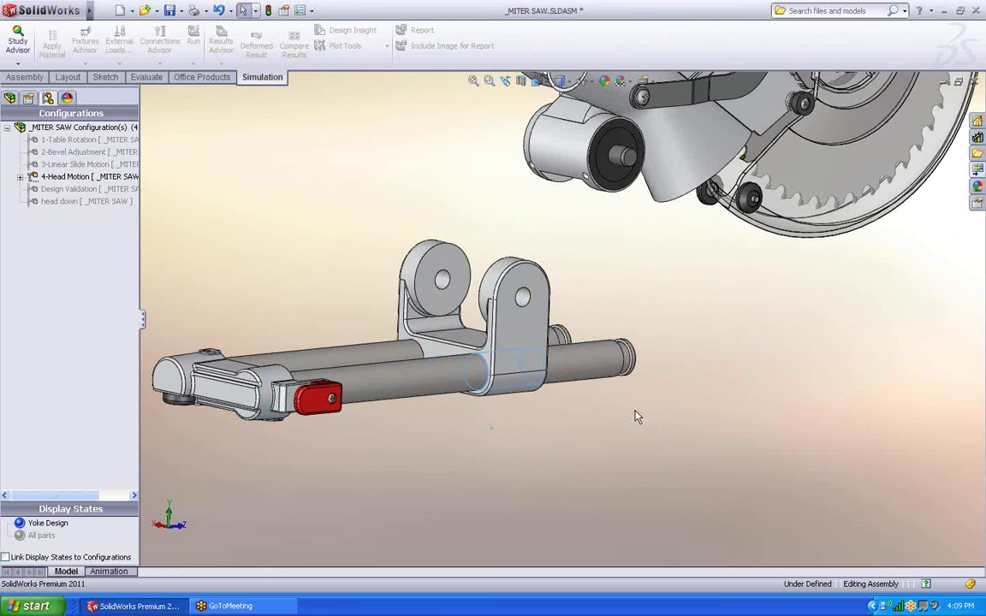
Add a coincident mate between the yoke block's outer face and the end of the slide tube
middle_click_drag(634, 413, 564, 342)
left_click_drag(565, 343, 719, 391)
scroll(713, 355, "down", 1)
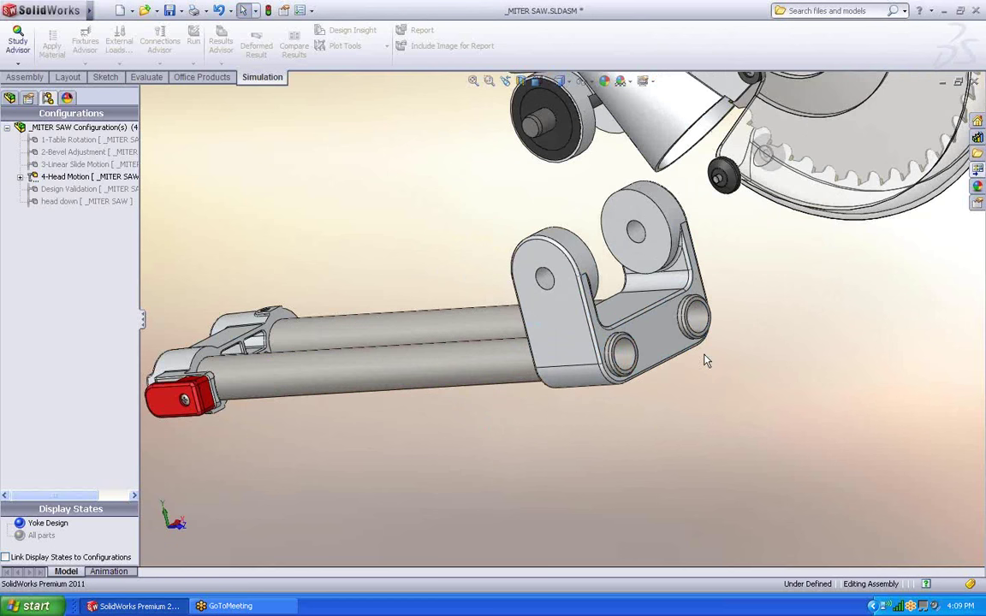
left_click_drag(656, 330, 758, 388, "alt")
left_click_drag(687, 356, 687, 324)
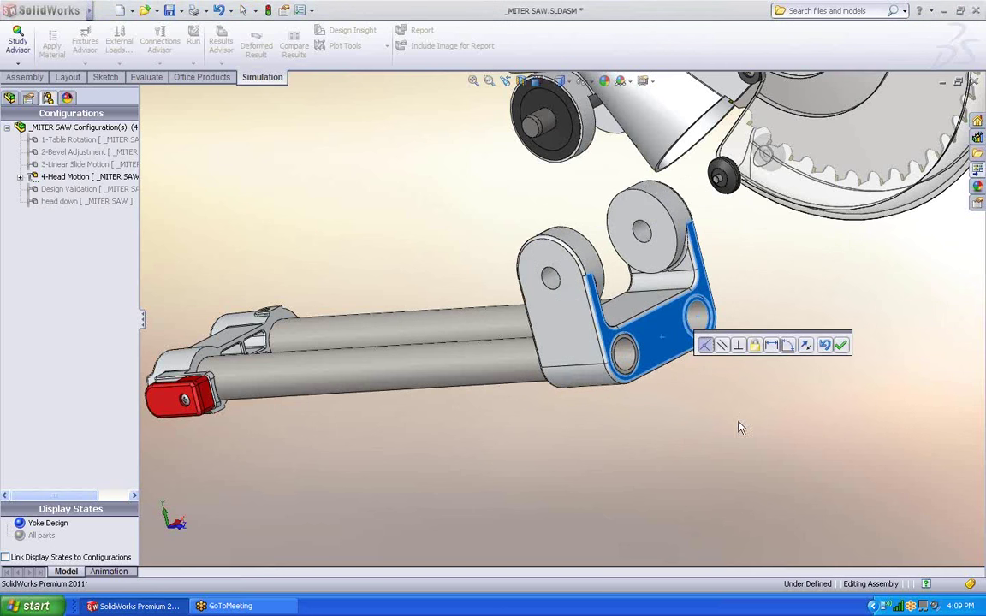
left_click(842, 345)
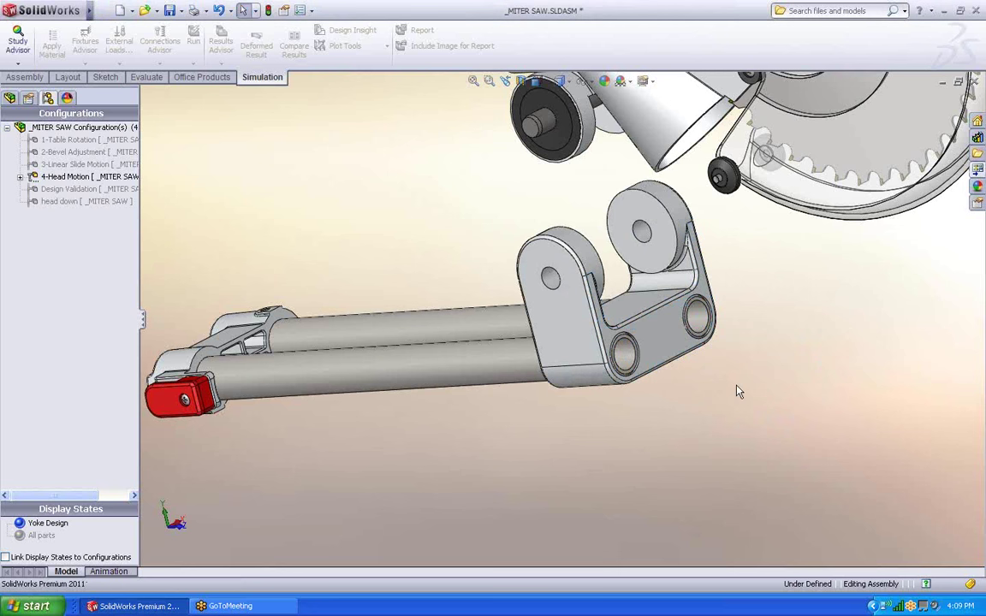
Mate the head assembly's pivot shaft concentric with the yoke's lug hole and swing the saw head upward
middle_click_drag(663, 346, 624, 286)
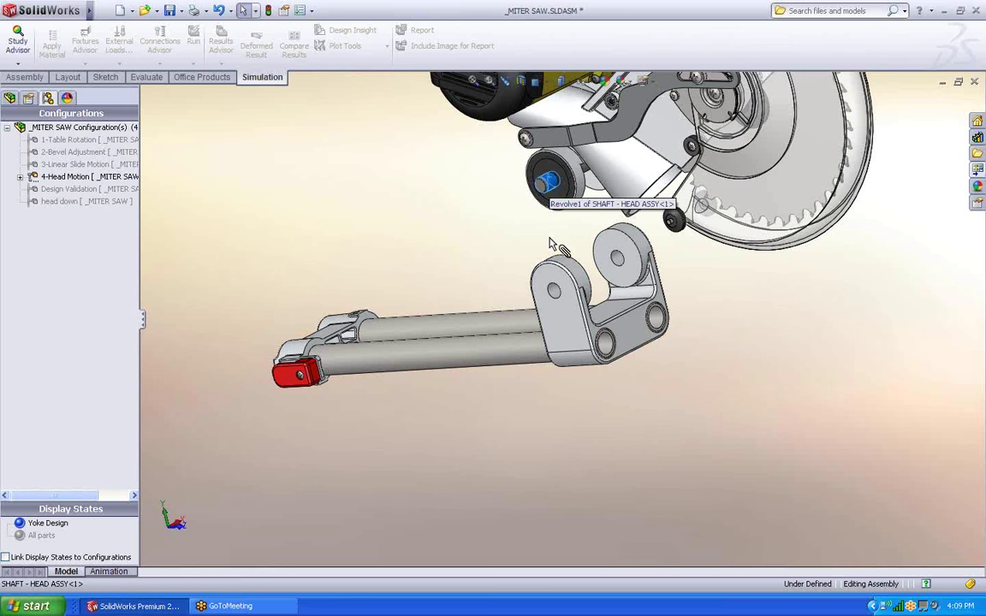
left_click_drag(550, 238, 553, 293, "alt")
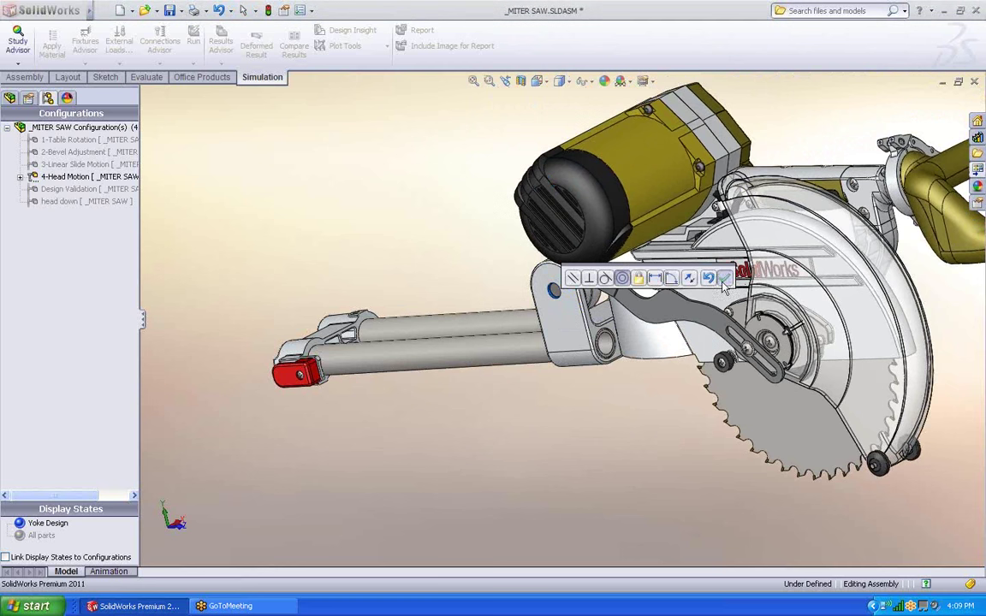
left_click(724, 282)
middle_click_drag(601, 440, 644, 375)
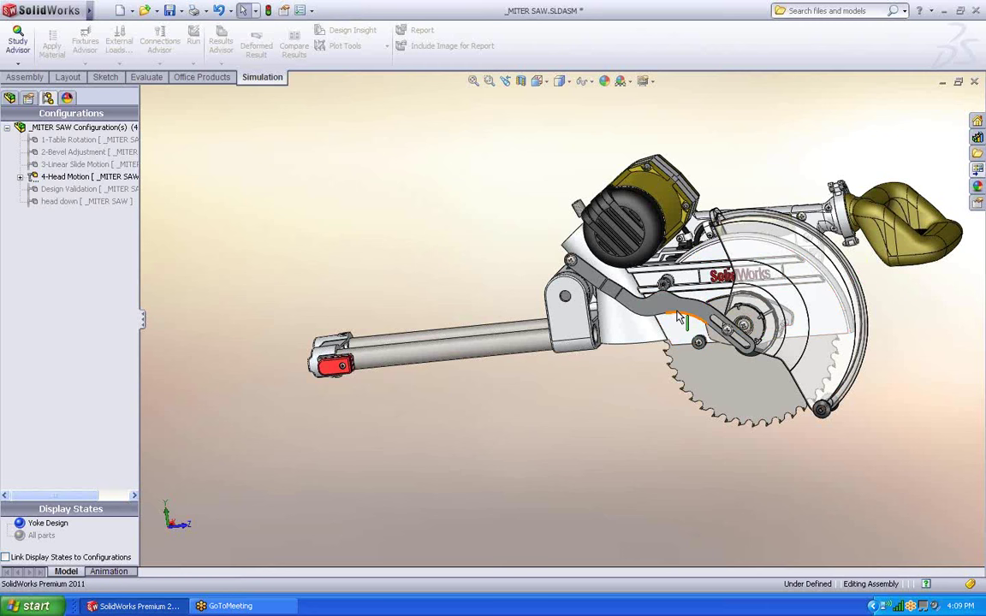
left_click_drag(690, 299, 599, 168)
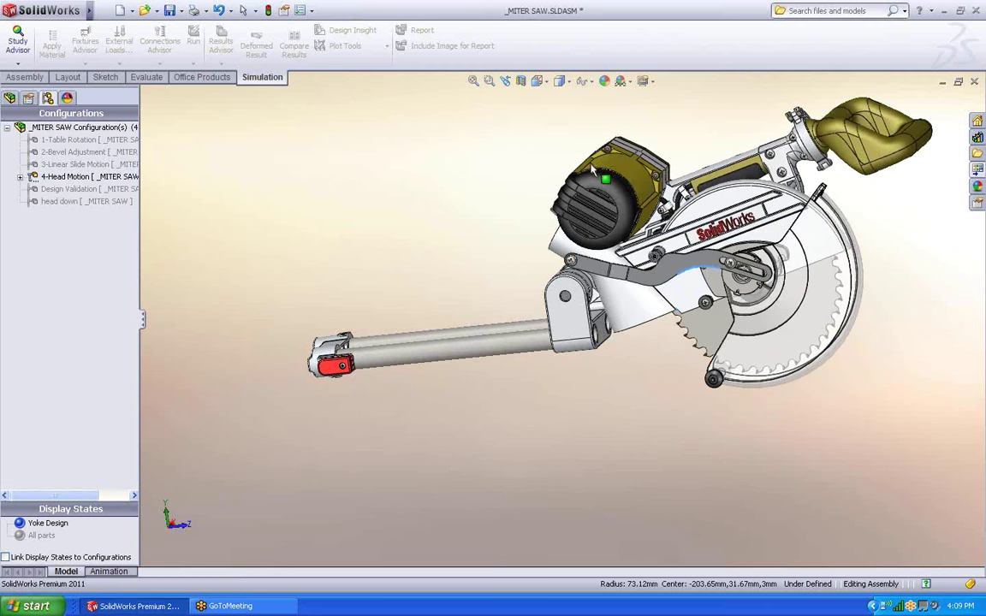
Inspect the yoke lug beside the blade guard's link-arm screw and start editing the yoke within the assembly
scroll(545, 355, "down", 5)
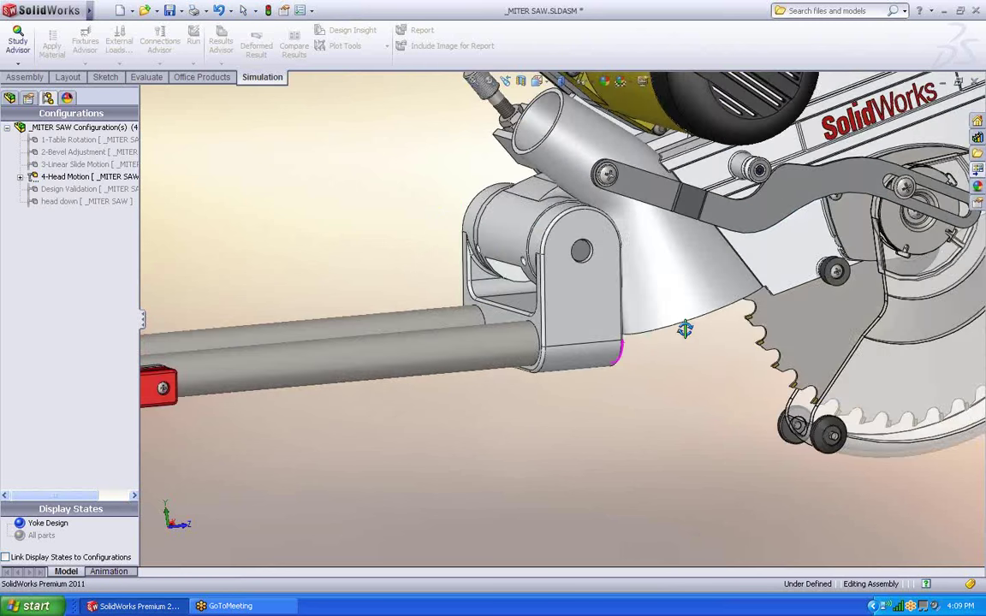
middle_click_drag(685, 330, 716, 348)
scroll(631, 192, "down", 2)
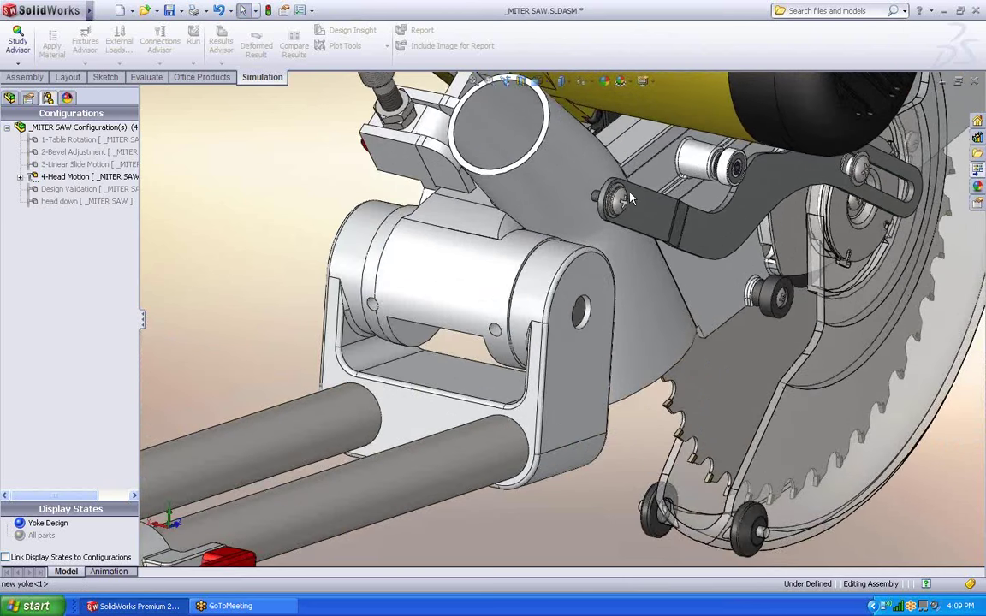
scroll(629, 199, "down", 4)
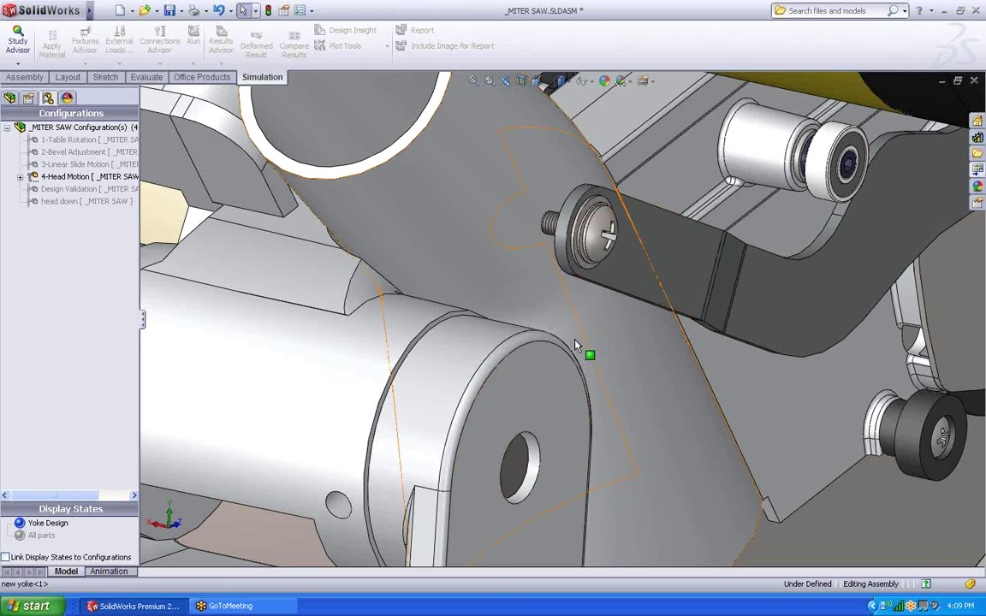
scroll(575, 346, "up", 5)
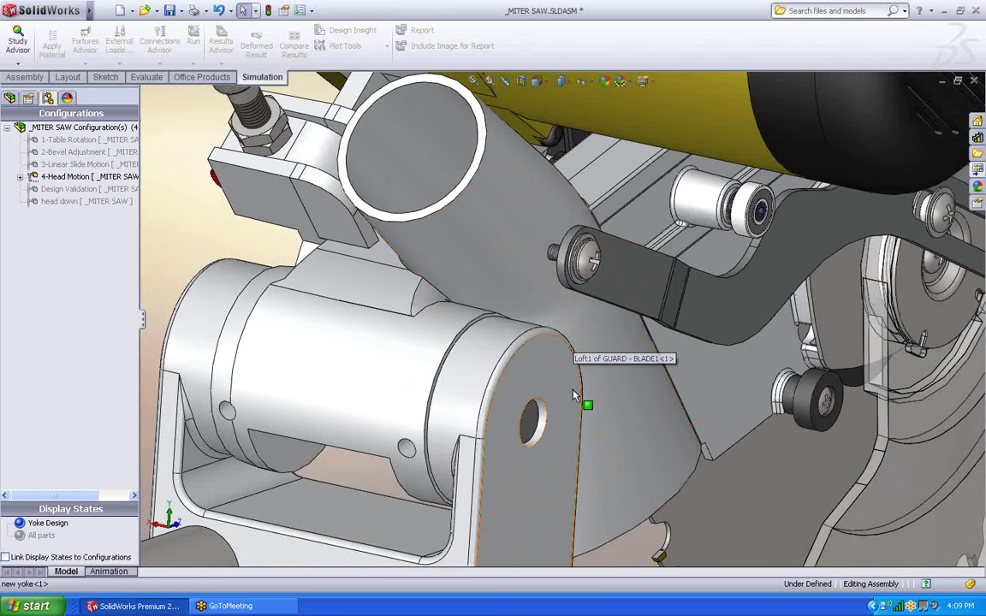
left_click(555, 366)
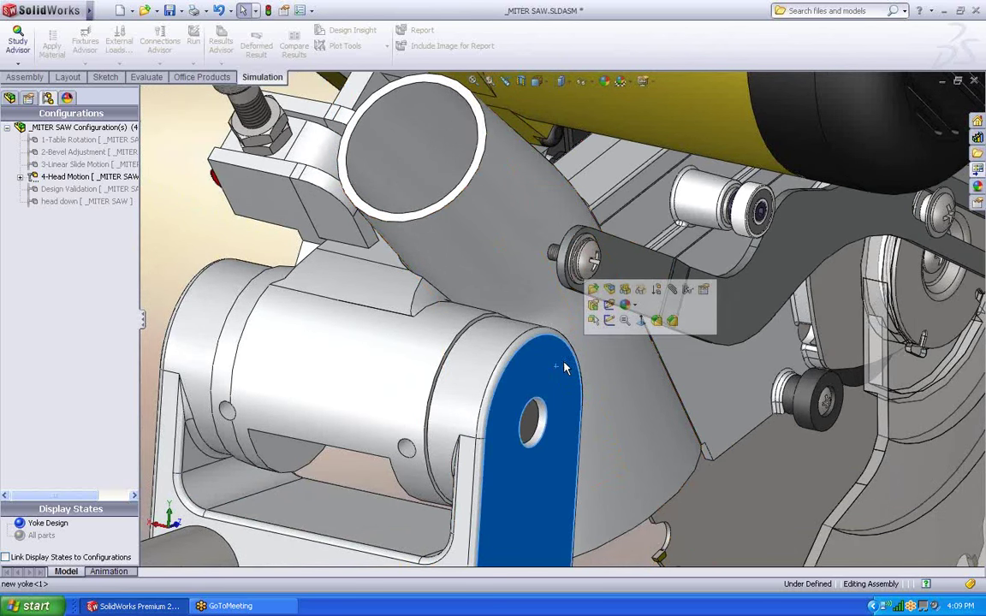
left_click(609, 291)
Start a sketch on the lug's outer flat face and convert the circular edge of the link-arm screw's washer into it
scroll(560, 351, "up", 3)
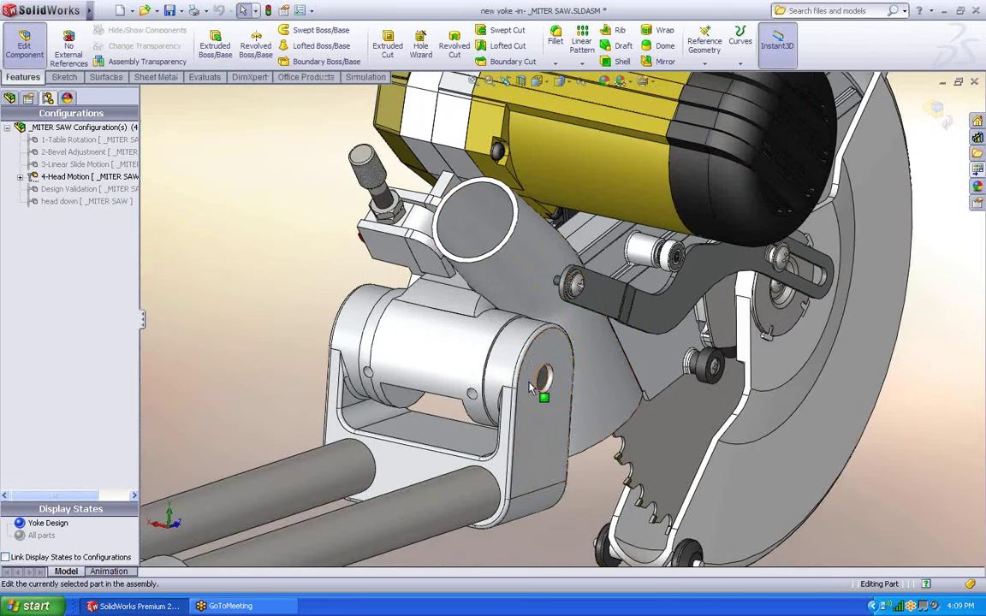
left_click(562, 367)
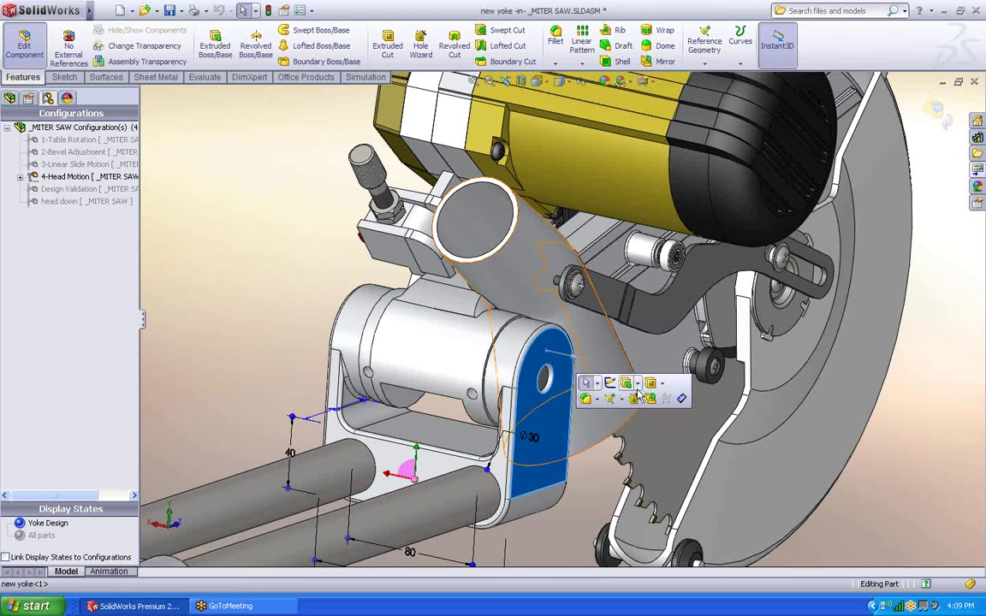
left_click(583, 383)
scroll(580, 284, "down", 3)
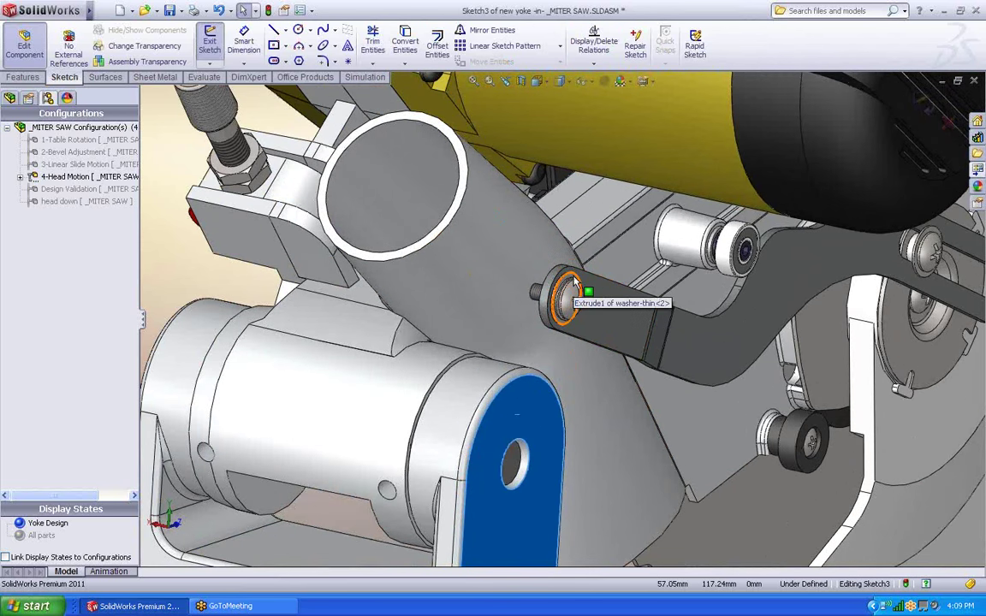
left_click(575, 281)
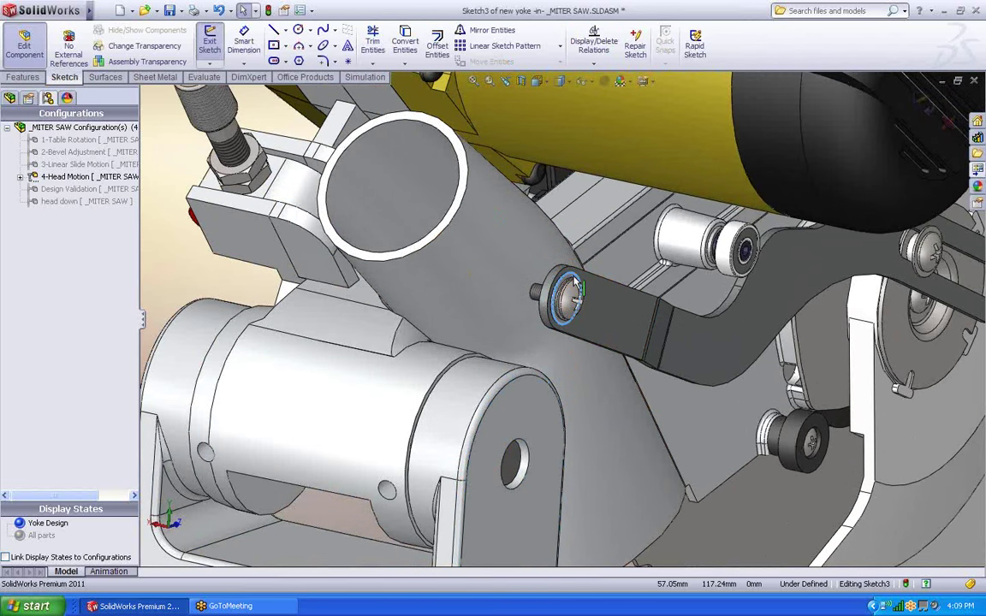
left_click(404, 35)
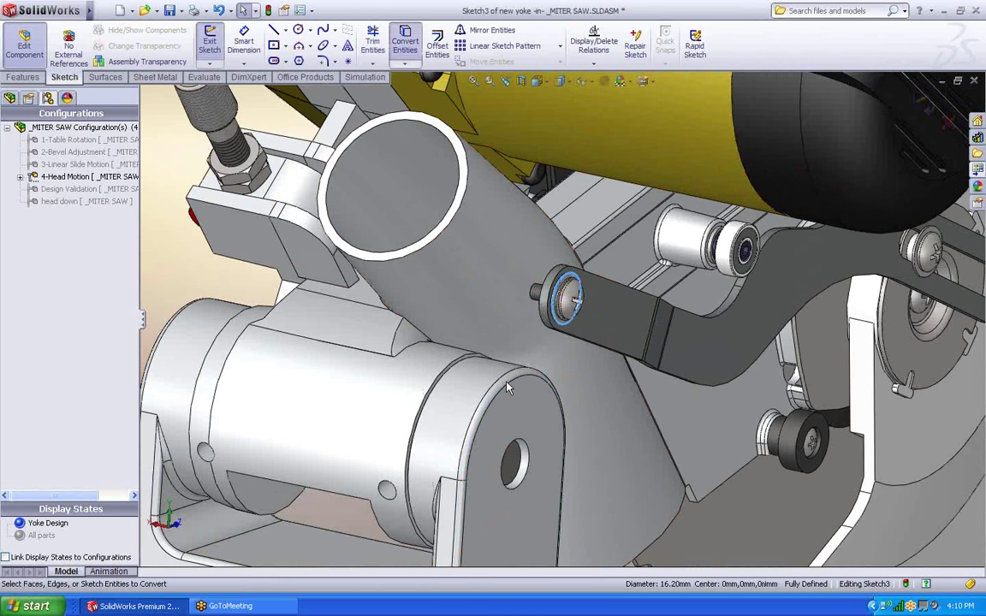
left_click(10, 136)
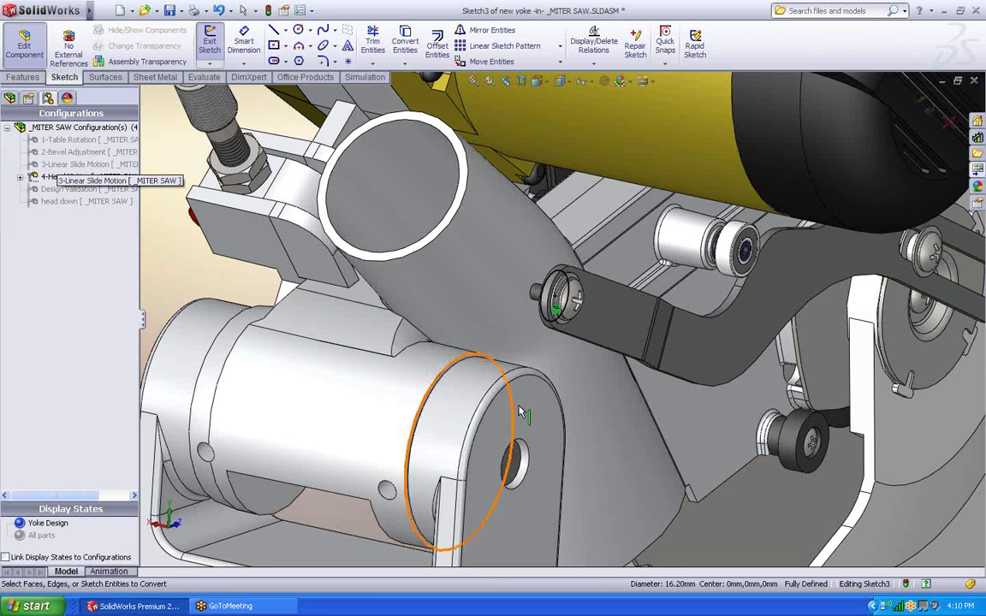
Sketch two lines from opposite sides of the converted circle down toward the lug, one vertical about 41 mm, the other about 60 mm long
key("s")
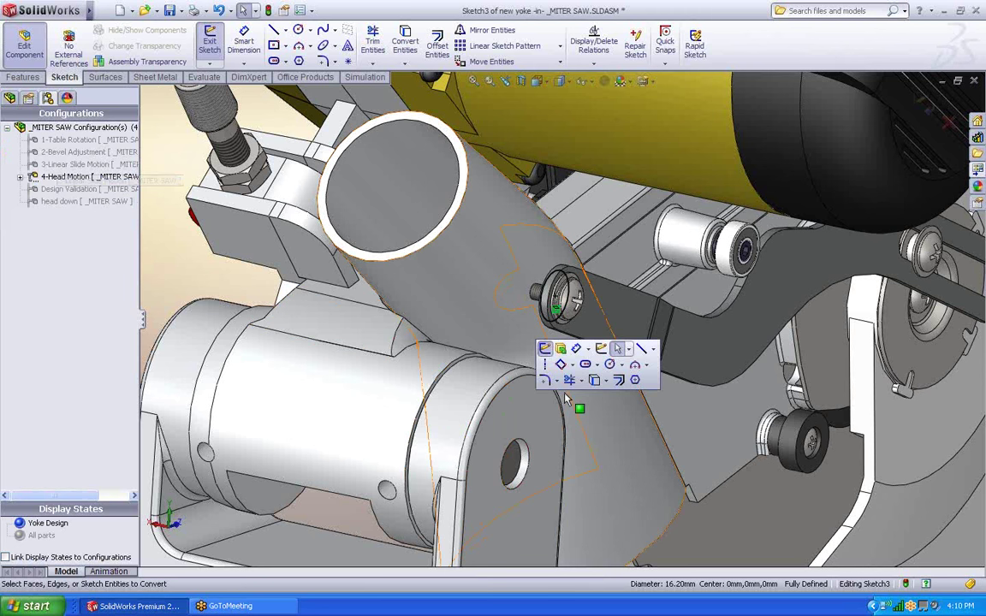
left_click(642, 350)
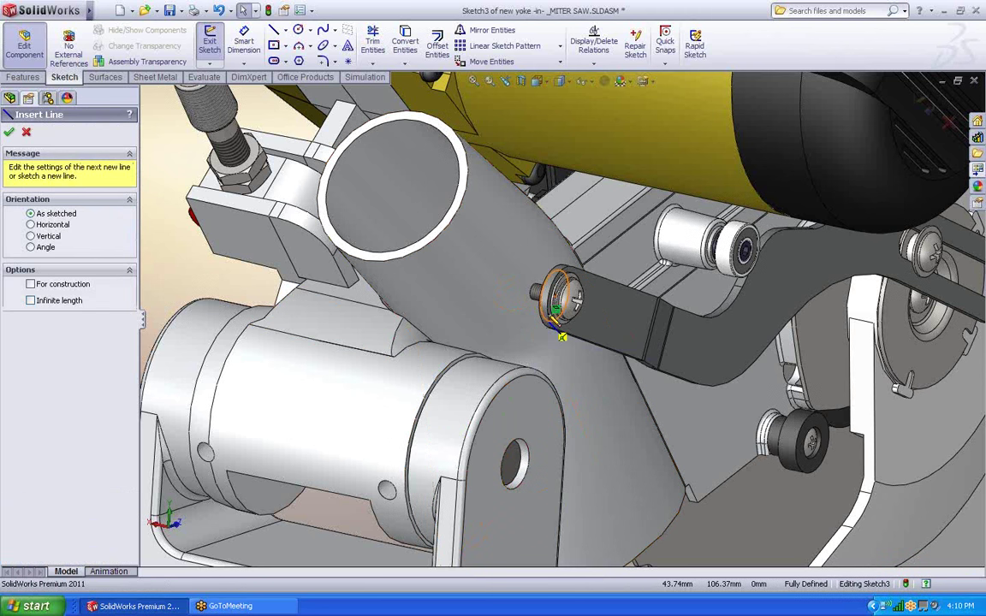
left_click(540, 301)
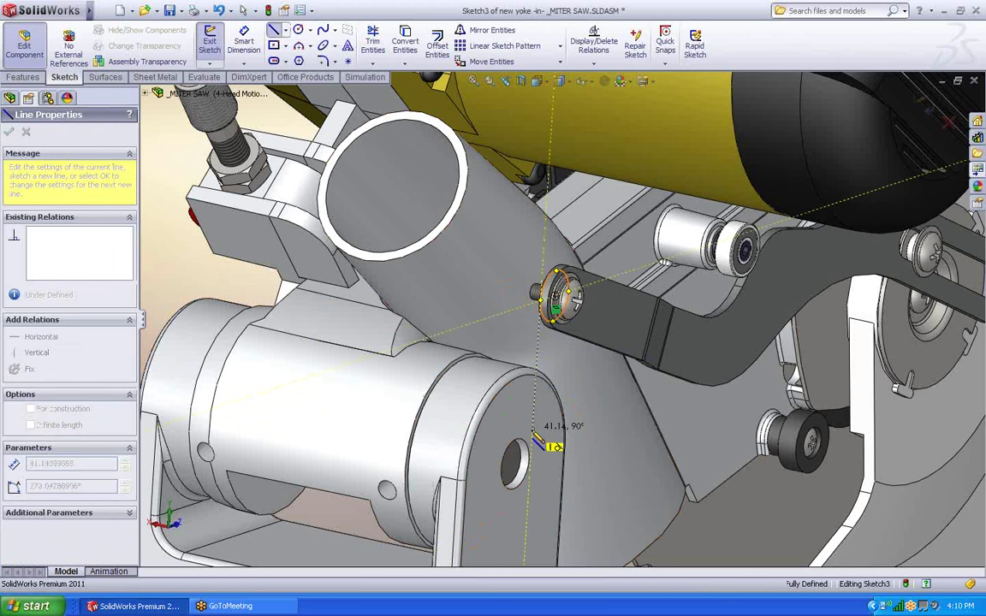
double_click(532, 431)
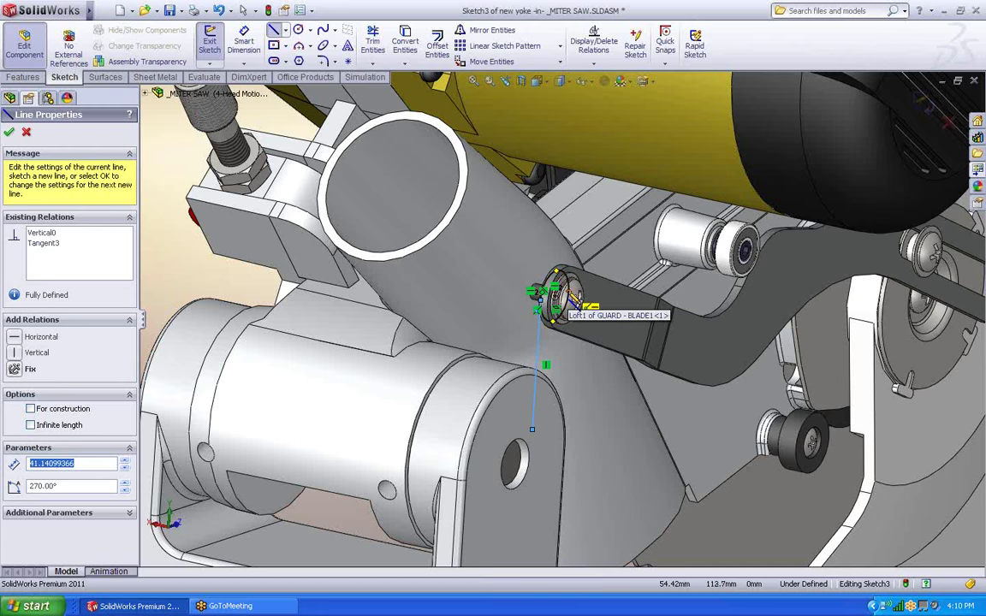
left_click(559, 300)
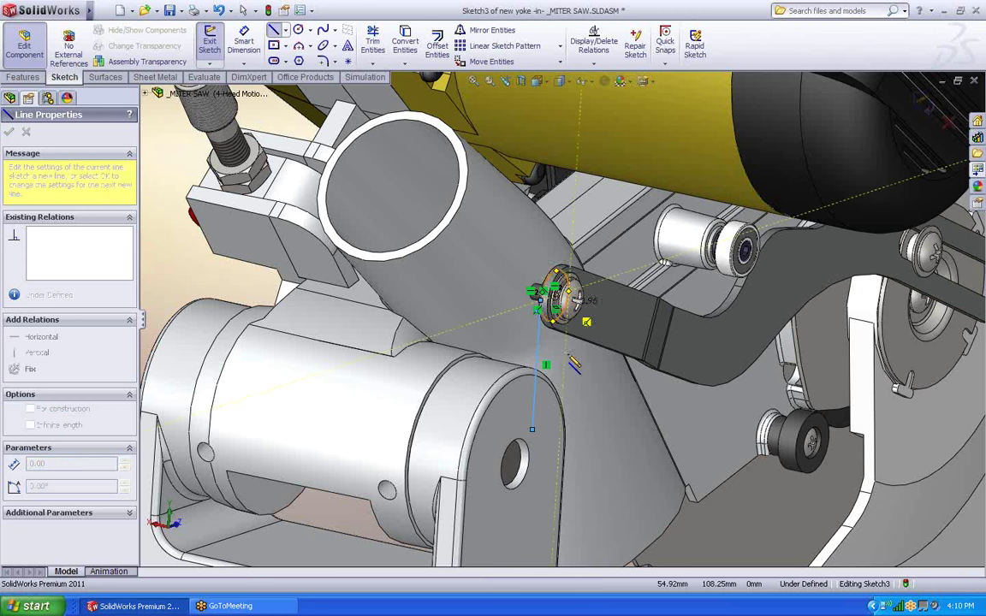
double_click(556, 478)
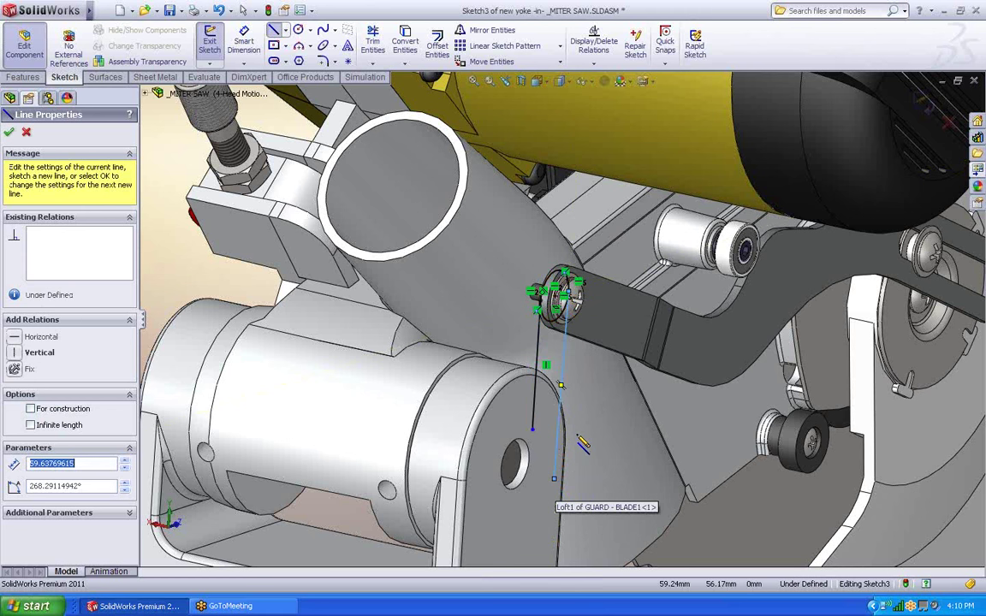
key("Escape")
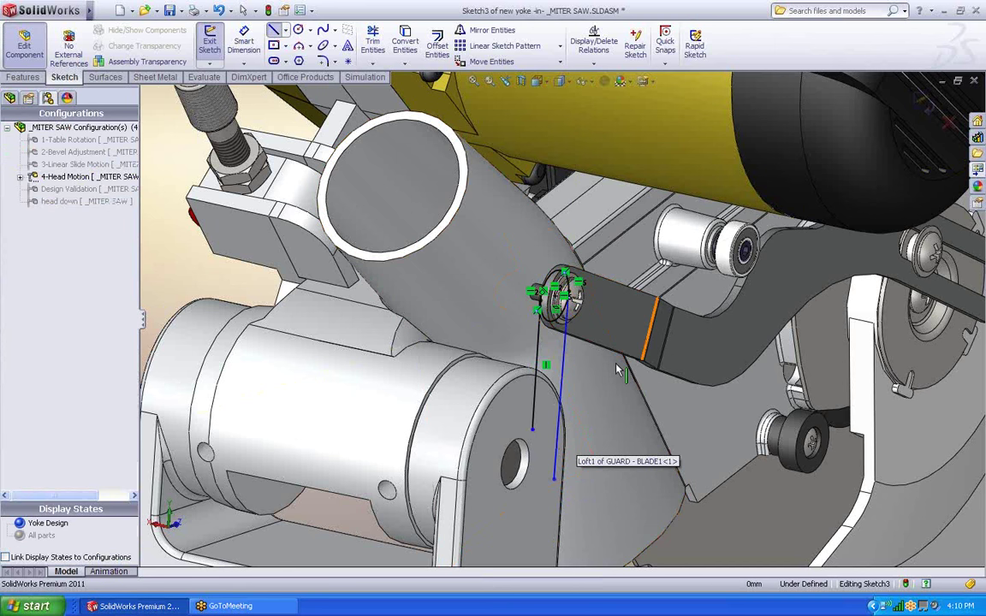
Replace the slanted sketch line with a vertical line about 54 mm long, tangent to the converted circle and ending on the lug
middle_click_drag(599, 364, 566, 381)
left_click(467, 394)
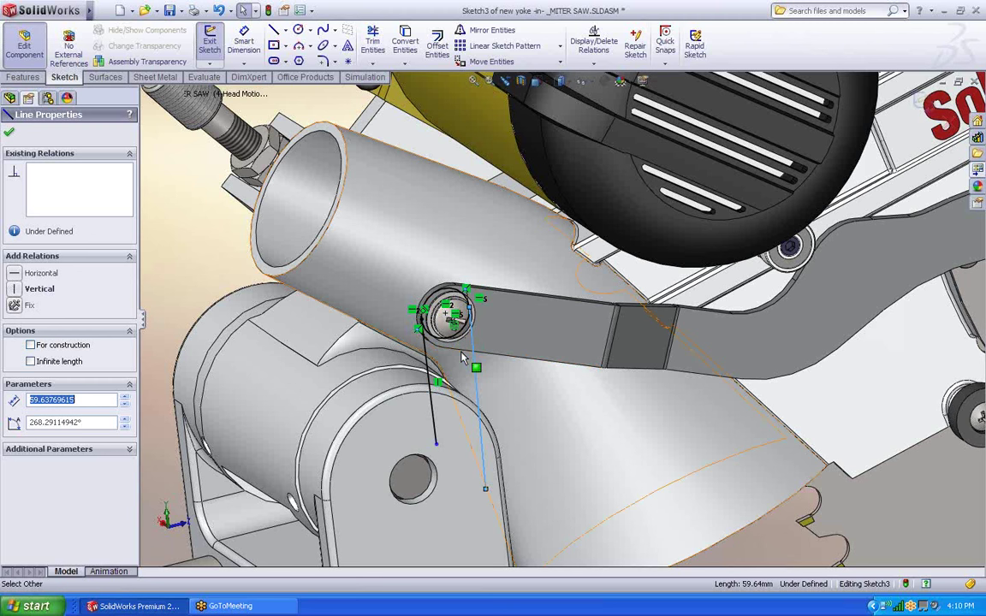
key("Delete")
left_click(462, 358)
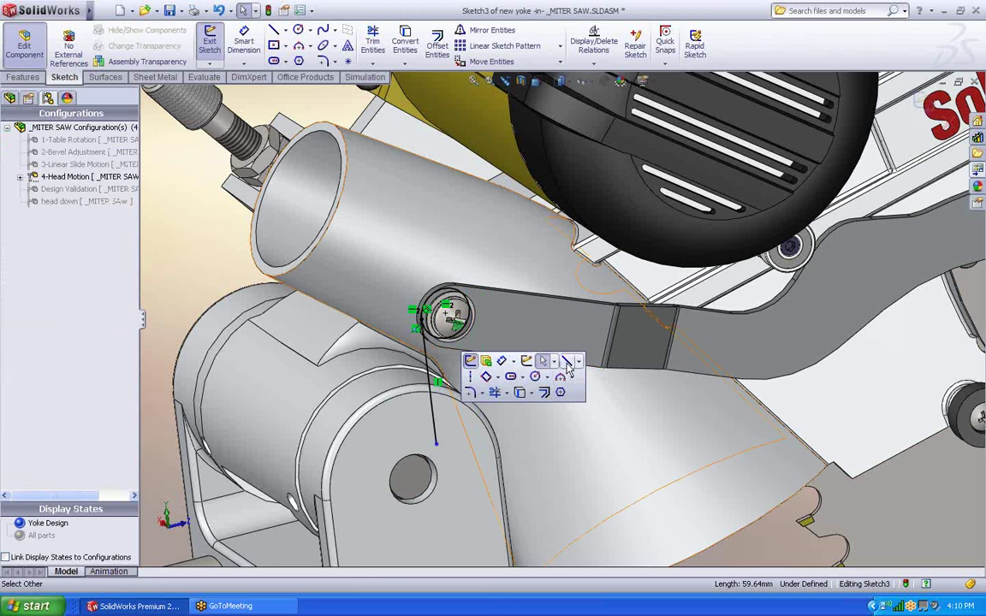
left_click(567, 362)
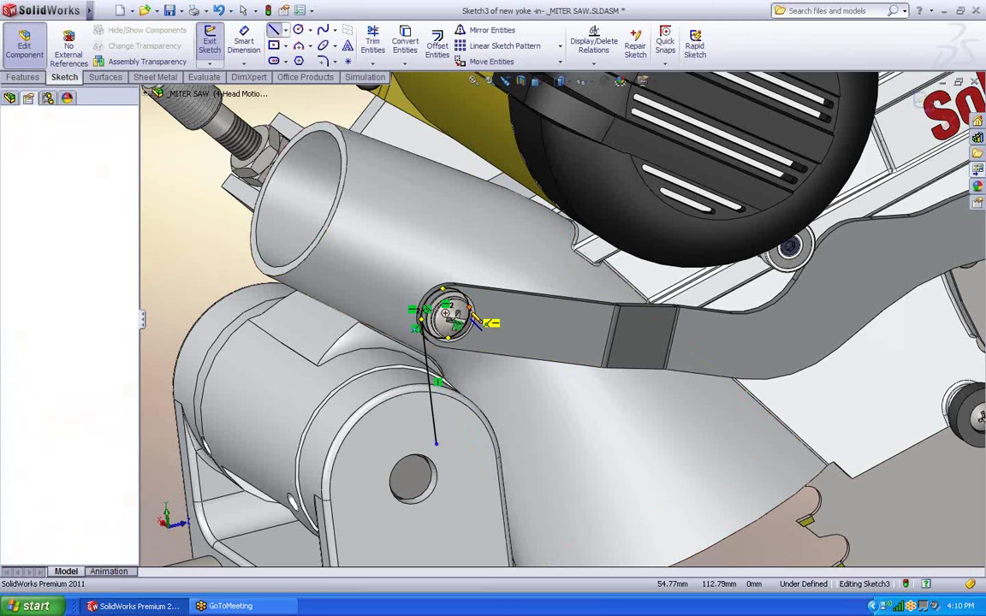
left_click(472, 313)
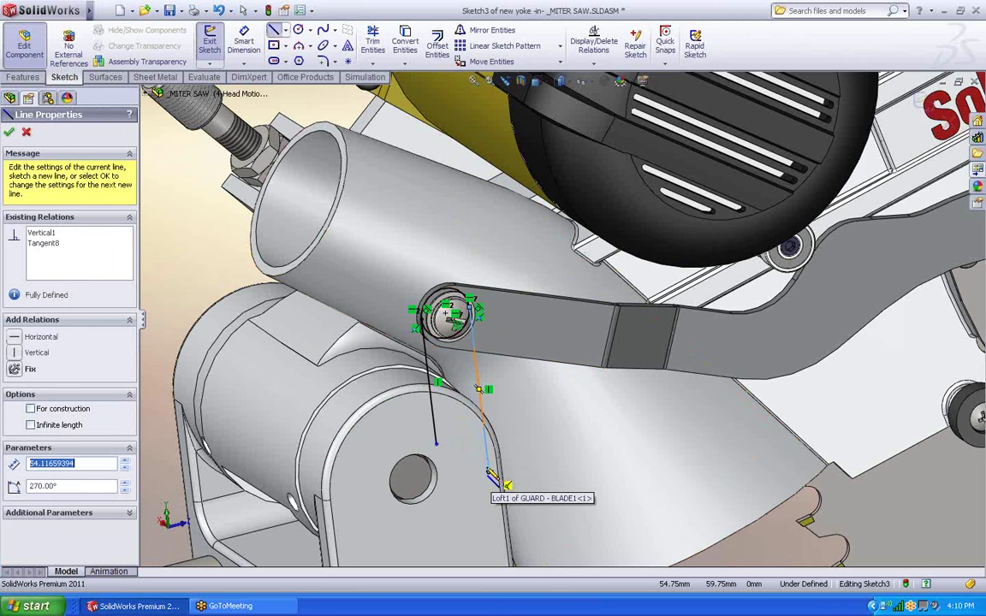
left_click(490, 472)
key("Escape")
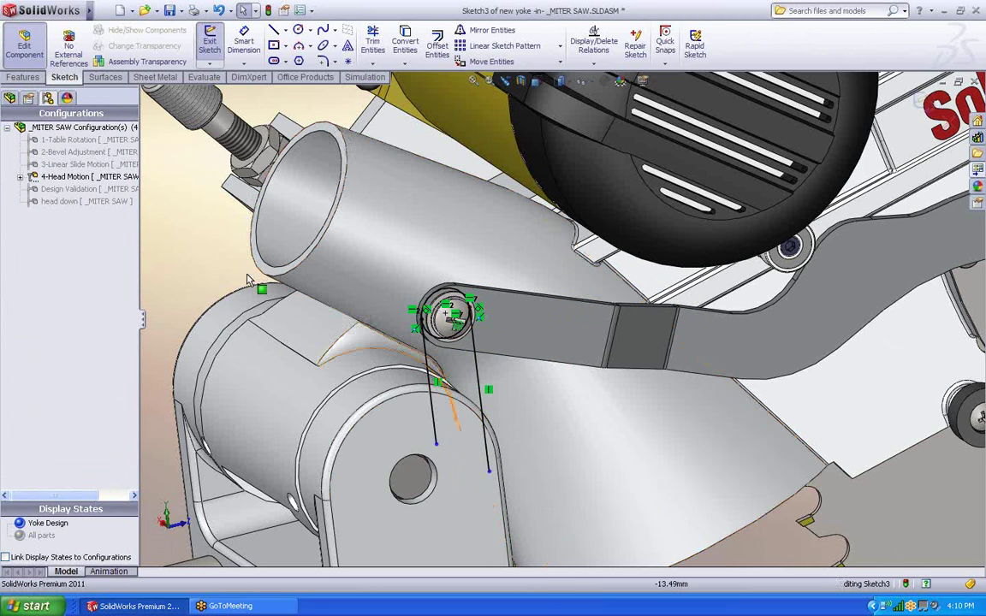
Extrude the circle and the region between the two lines 10 mm inward from the lug's outer face, merged with the yoke
double_click(201, 247)
left_click(451, 313)
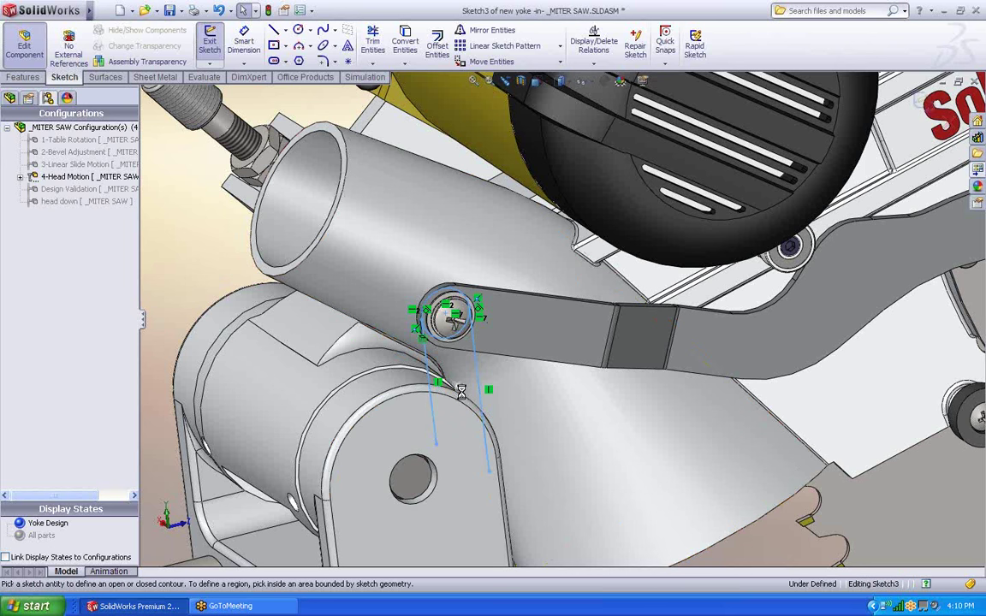
left_click(440, 365)
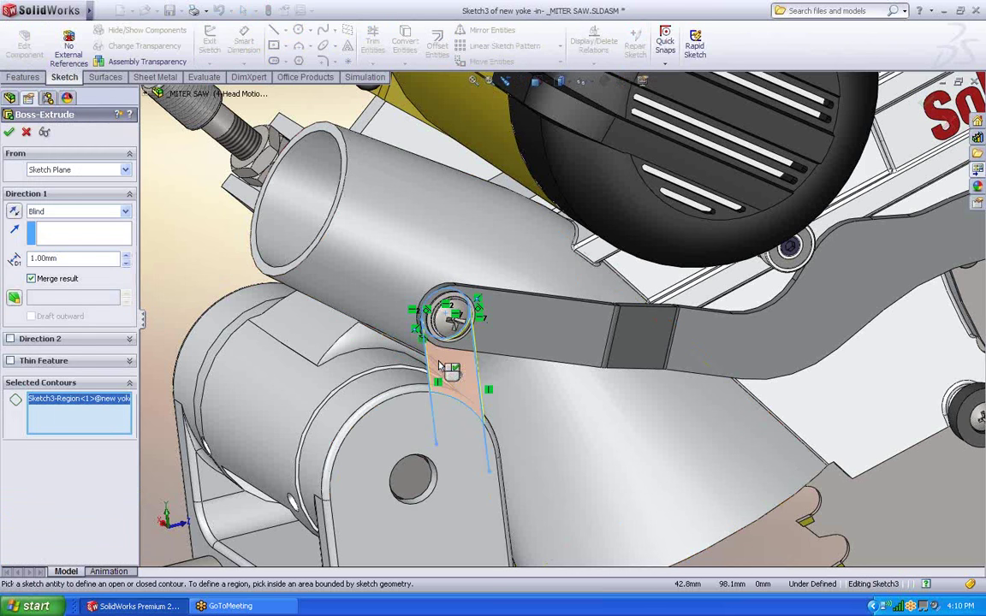
left_click(429, 298)
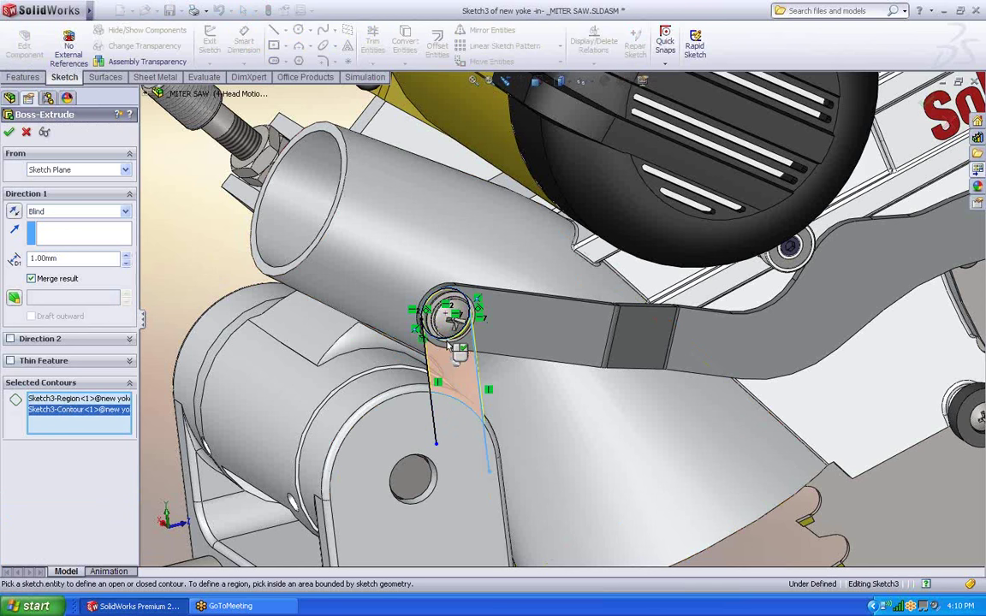
mouse_move(456, 349)
middle_mouse_down()
mouse_move(459, 358)
mouse_move(480, 350)
middle_mouse_up()
left_click(675, 370)
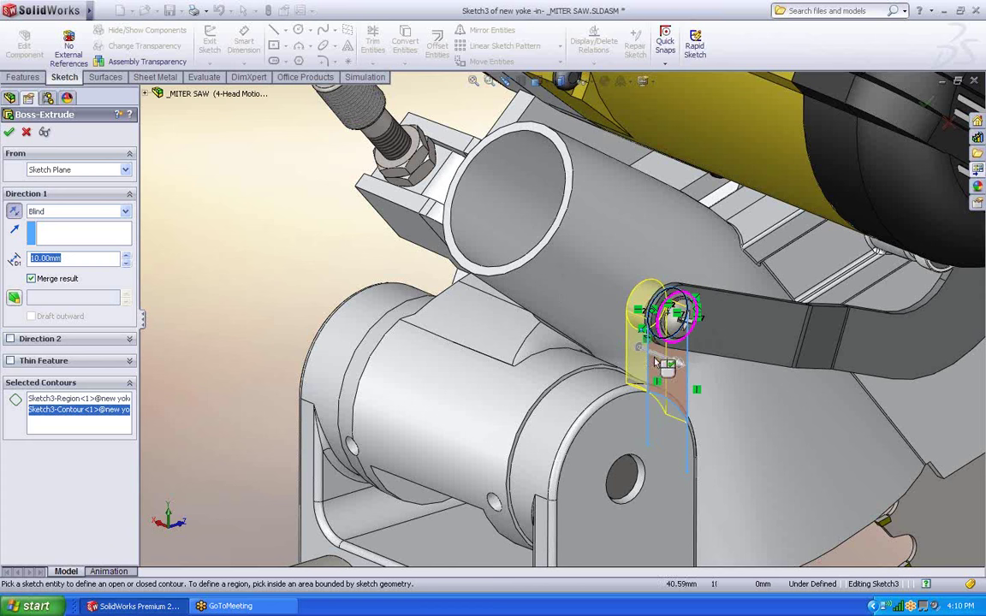
left_click(9, 133)
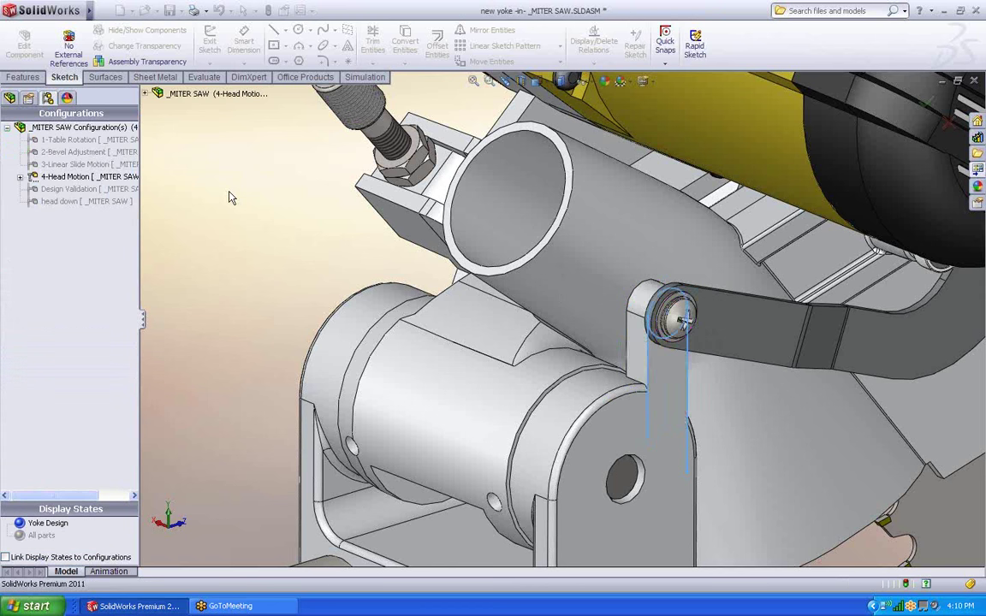
Start a Hole Wizard hole on the support arm's inner face as a DIN M5 bottoming tapped hole, with hole and thread through all
middle_click_drag(578, 414, 664, 353)
scroll(599, 321, "down", 6)
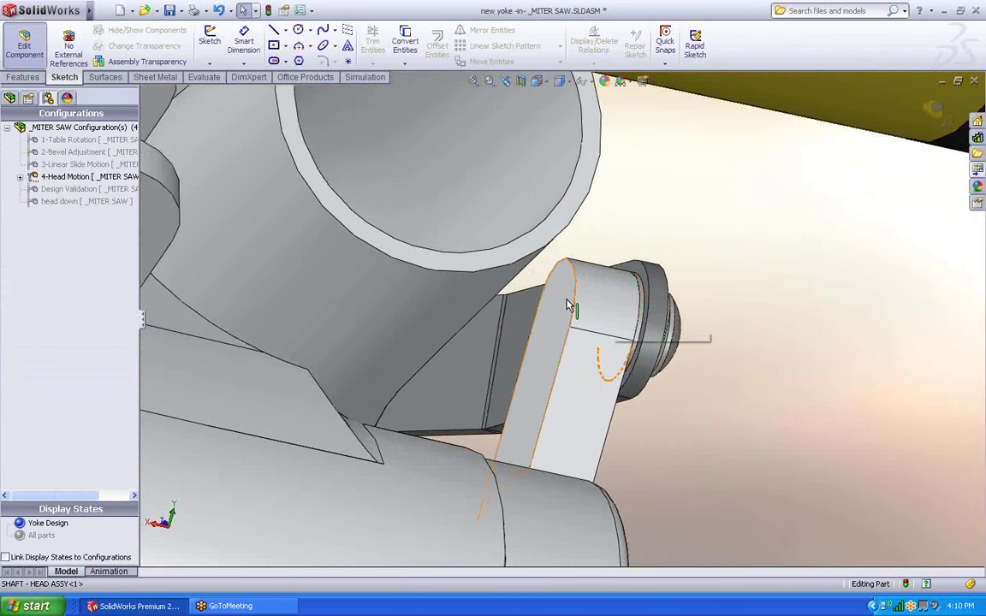
left_click(568, 306)
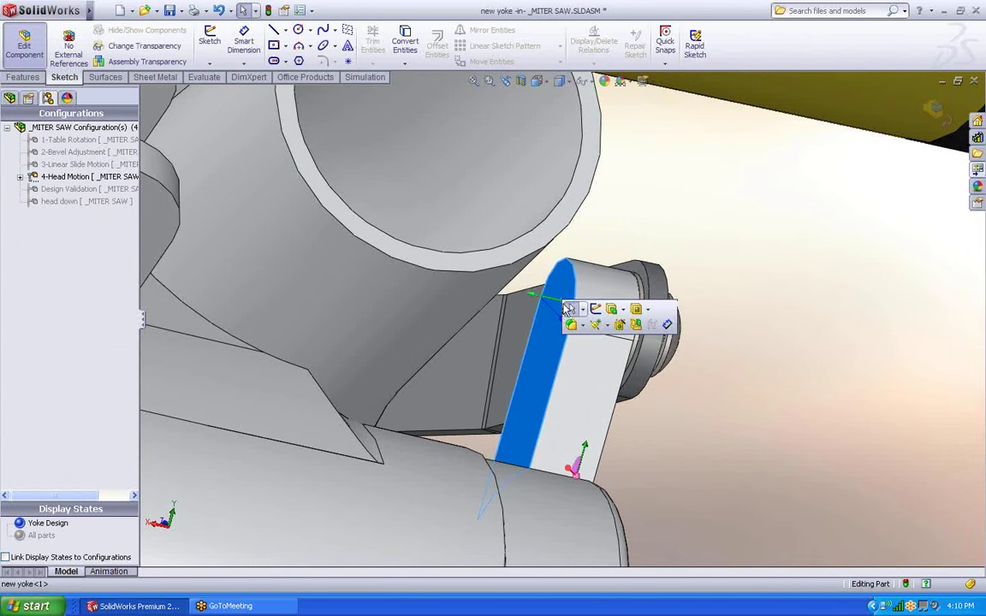
left_click(621, 325)
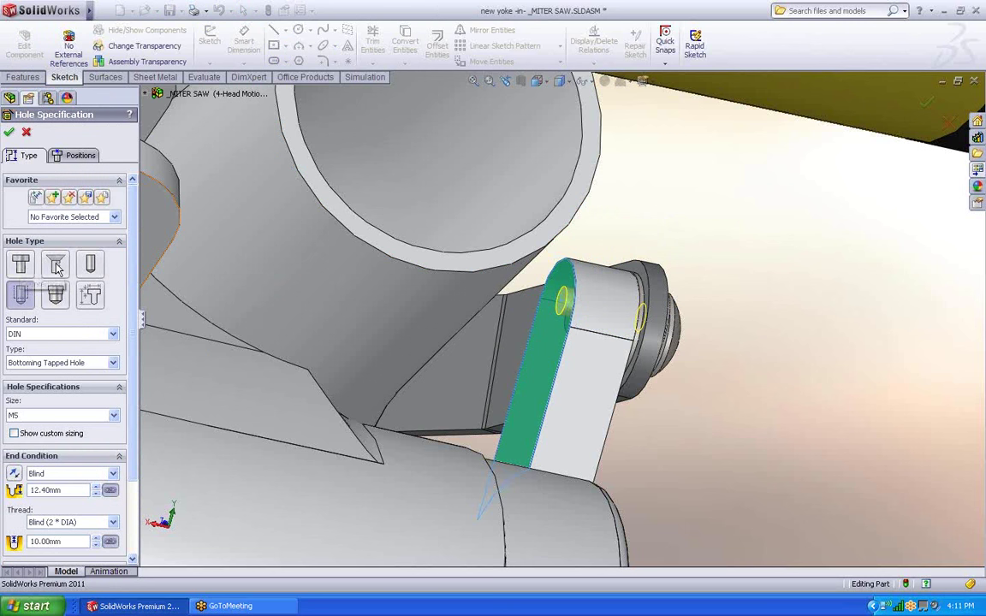
left_click(51, 334)
left_click(51, 334)
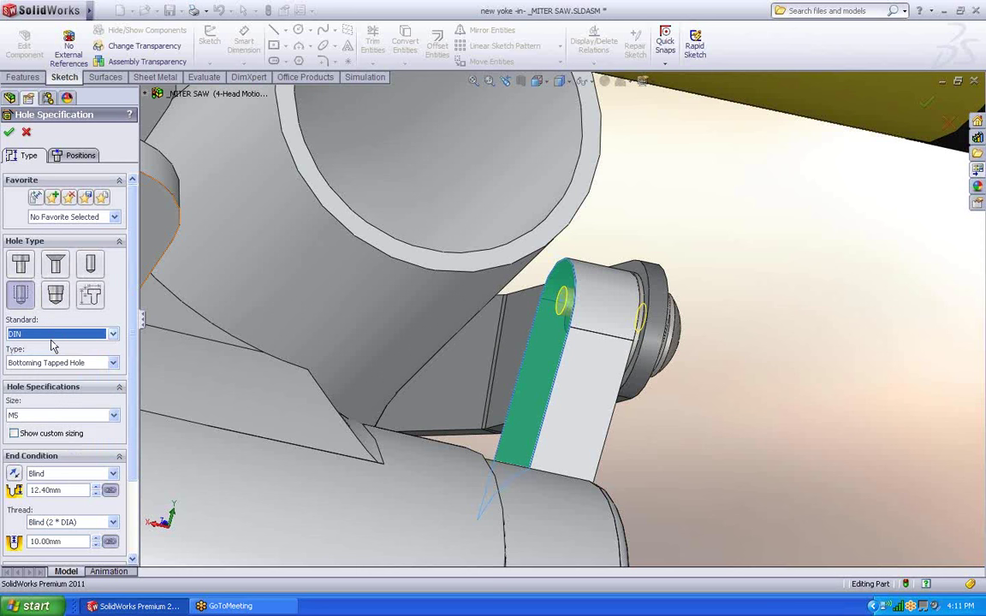
left_click(50, 416)
left_click(52, 417)
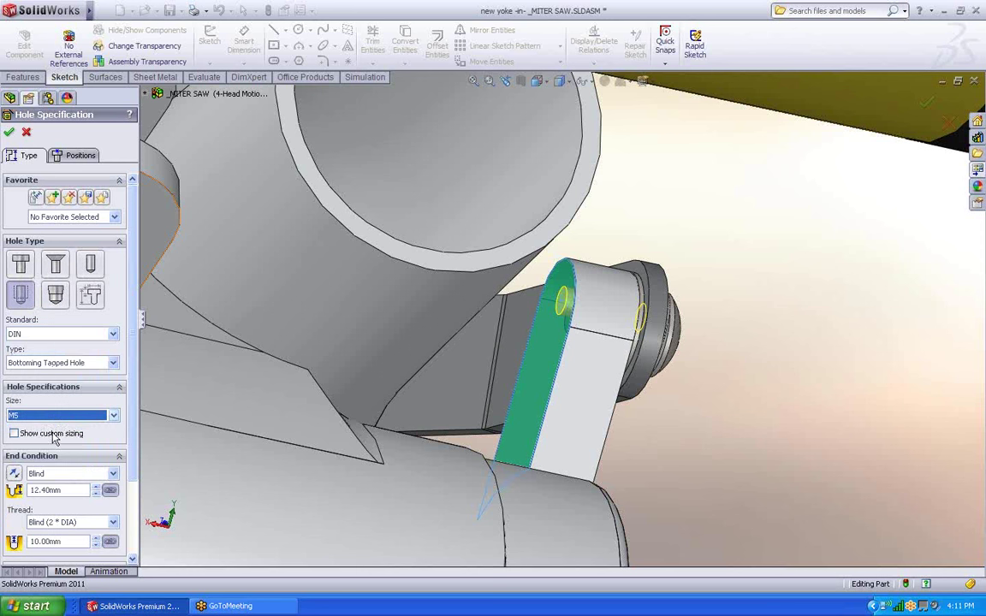
left_click(64, 476)
left_click(56, 495)
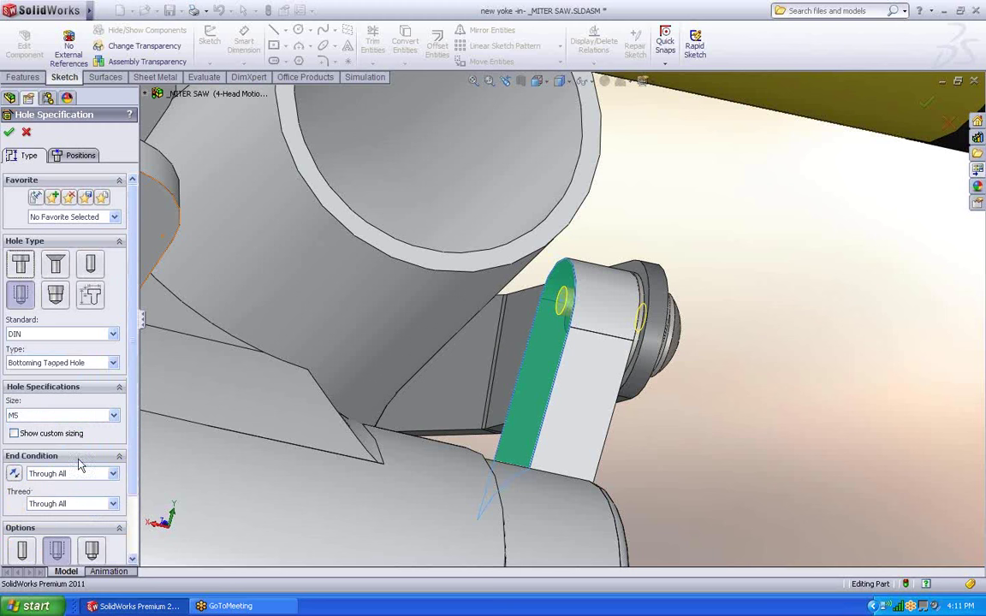
Position the tapped hole at the center of the support arm's rounded end and finish the hole
left_click(82, 157)
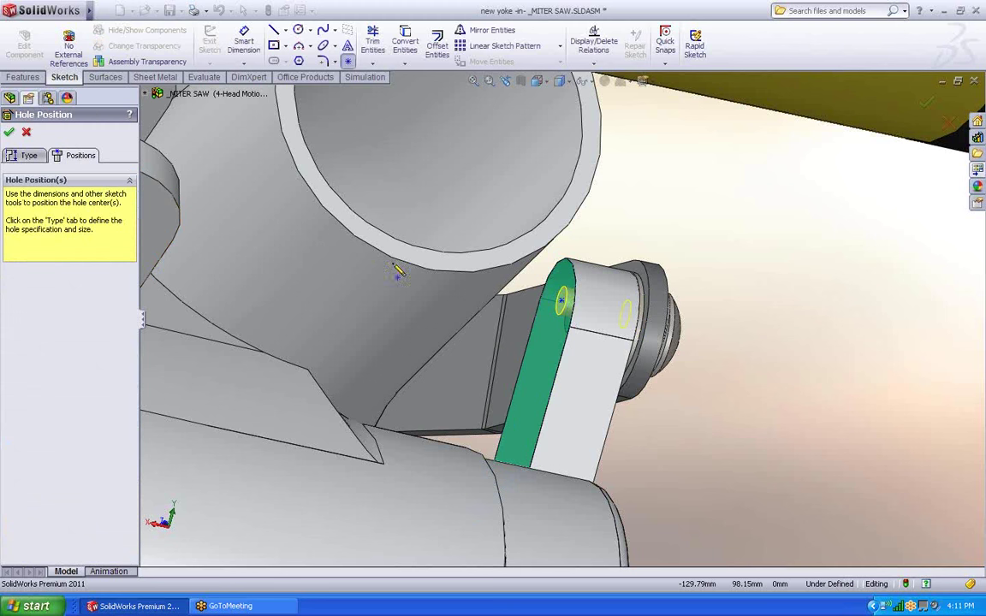
left_click(565, 299)
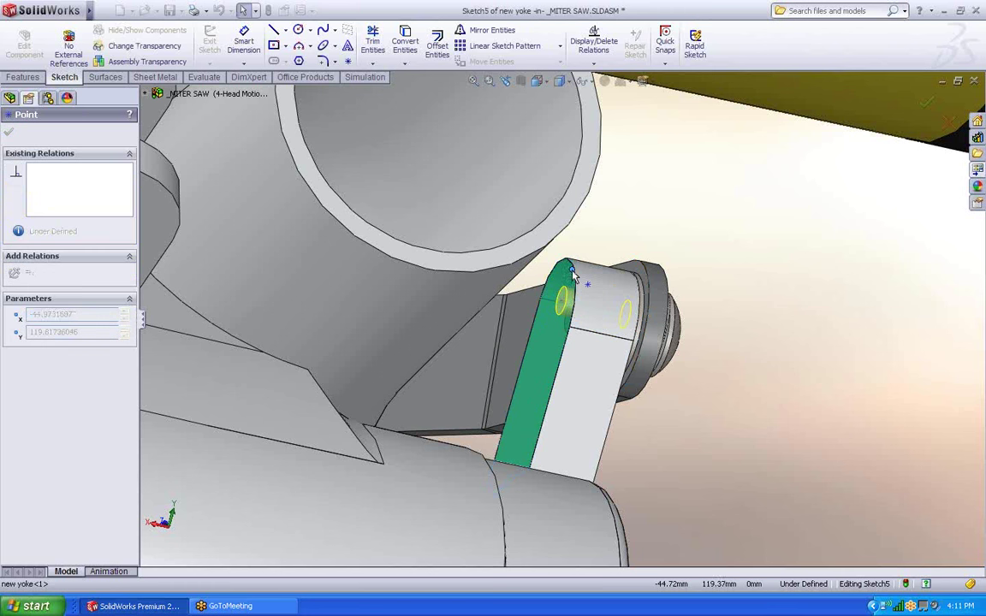
left_click_drag(572, 270, 555, 313)
left_click(10, 134)
left_click(10, 133)
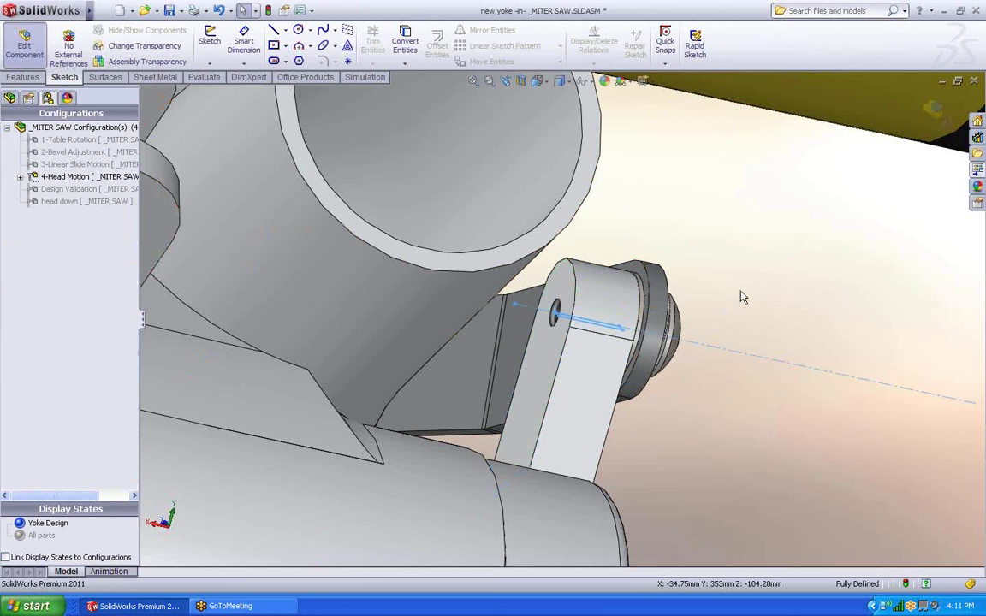
Inspect the new support arm and its tapped hole, and return from the yoke to editing the assembly
scroll(520, 324, "down", 5)
middle_click_drag(606, 310, 617, 311)
scroll(652, 378, "up", 2)
scroll(653, 379, "up", 8)
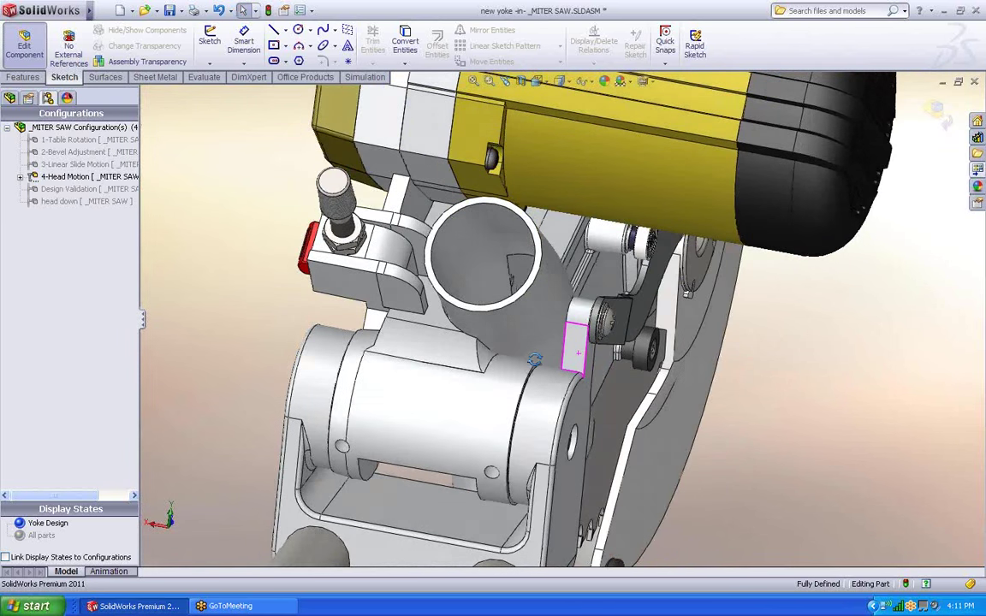
middle_click_drag(534, 361, 504, 367)
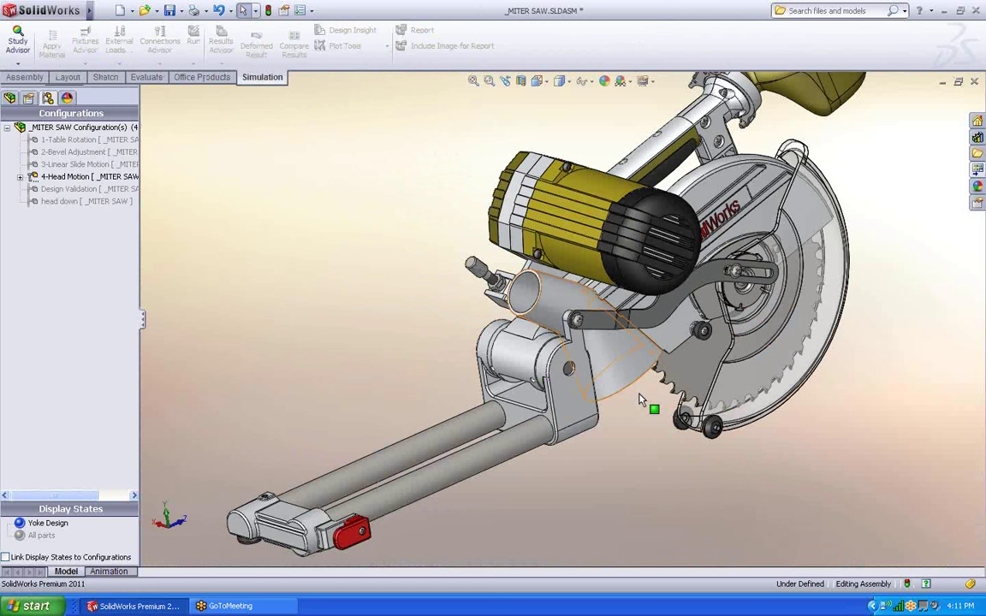
Swing the saw head up, down and up again to check how the blade guard's link arm moves
middle_click_drag(652, 403, 598, 371)
scroll(591, 356, "down", 2)
left_click_drag(598, 370, 608, 234)
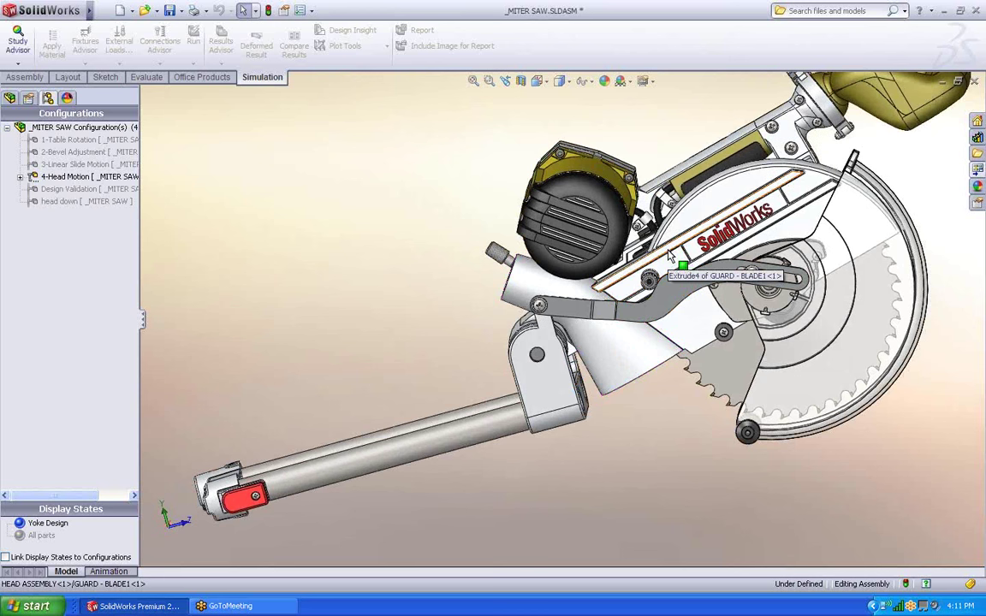
left_click_drag(672, 257, 682, 417)
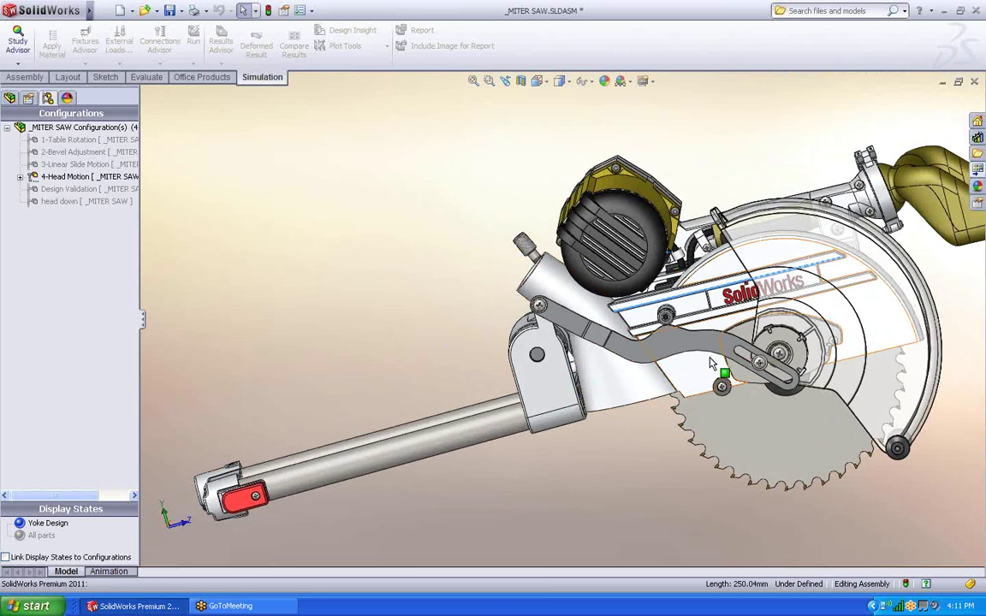
left_click_drag(703, 350, 649, 219)
left_click(178, 127)
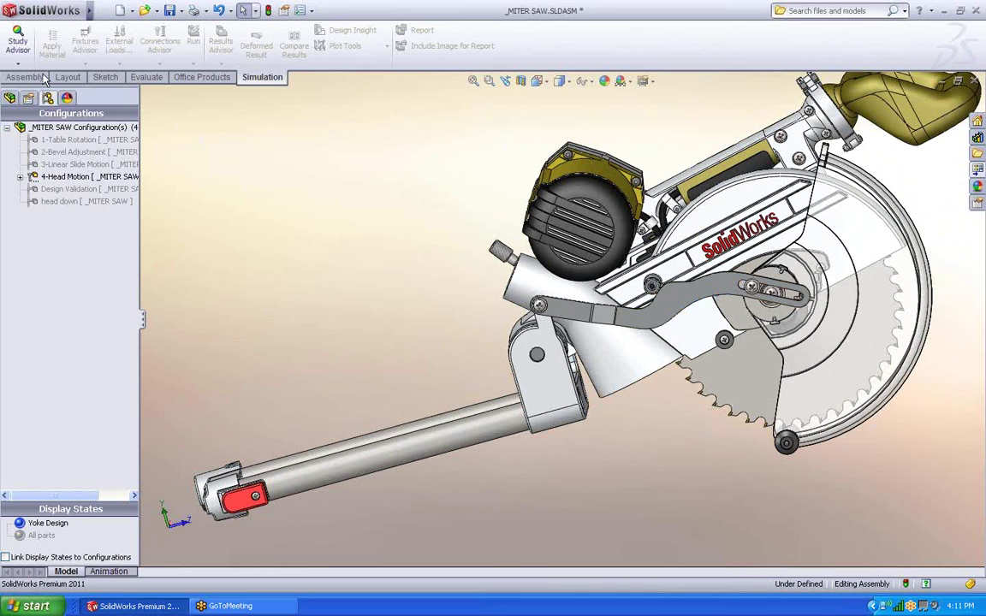
Set Move Component to collision detection against the new yoke only, with dragged part only enabled, and resume dragging
left_click(25, 77)
left_click(224, 48)
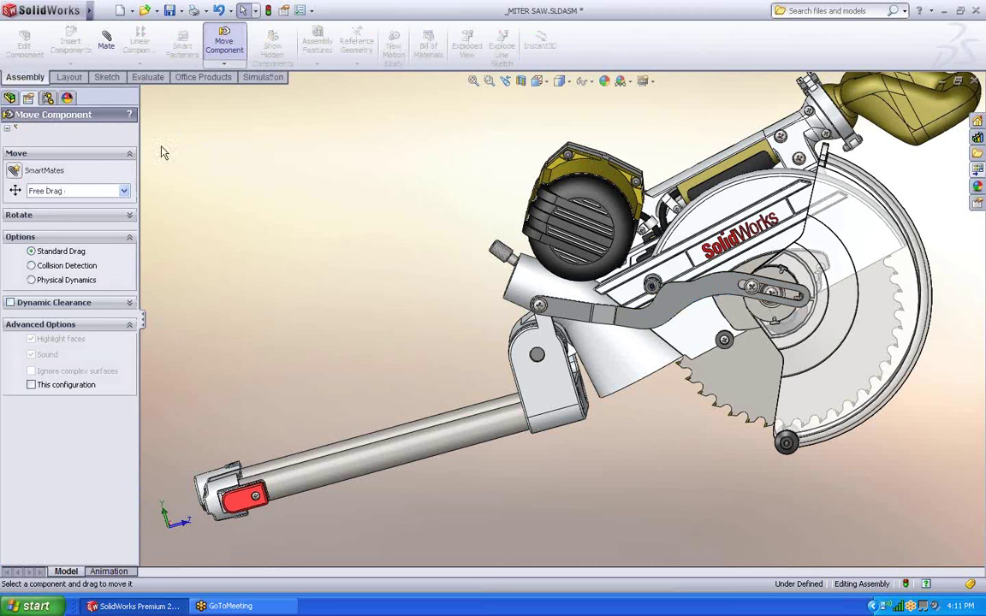
left_click(34, 266)
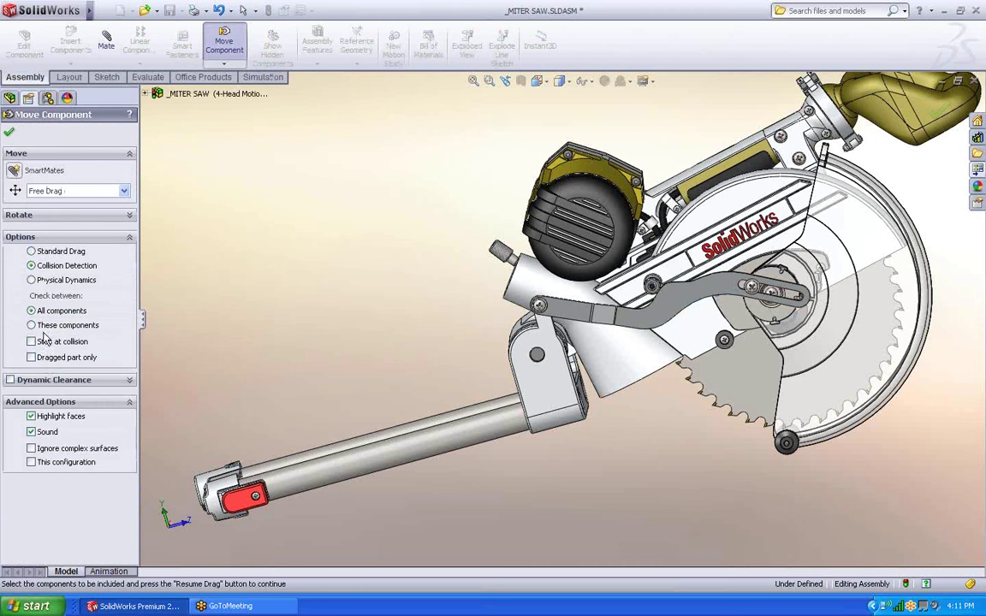
left_click(41, 326)
left_click(552, 385)
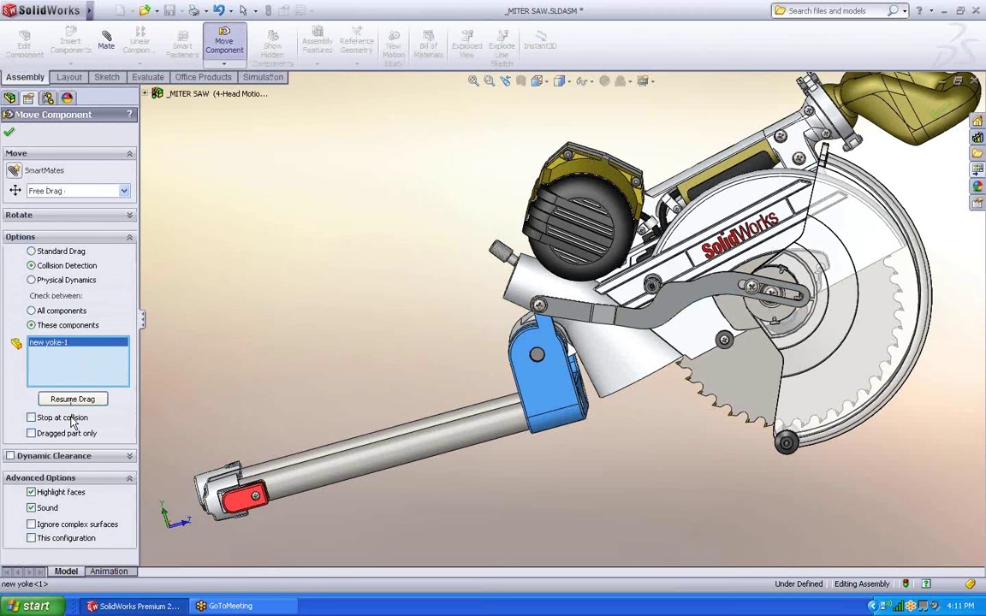
mouse_move(653, 286)
left_mouse_down()
mouse_move(604, 261)
mouse_move(582, 265)
mouse_move(636, 283)
left_mouse_up()
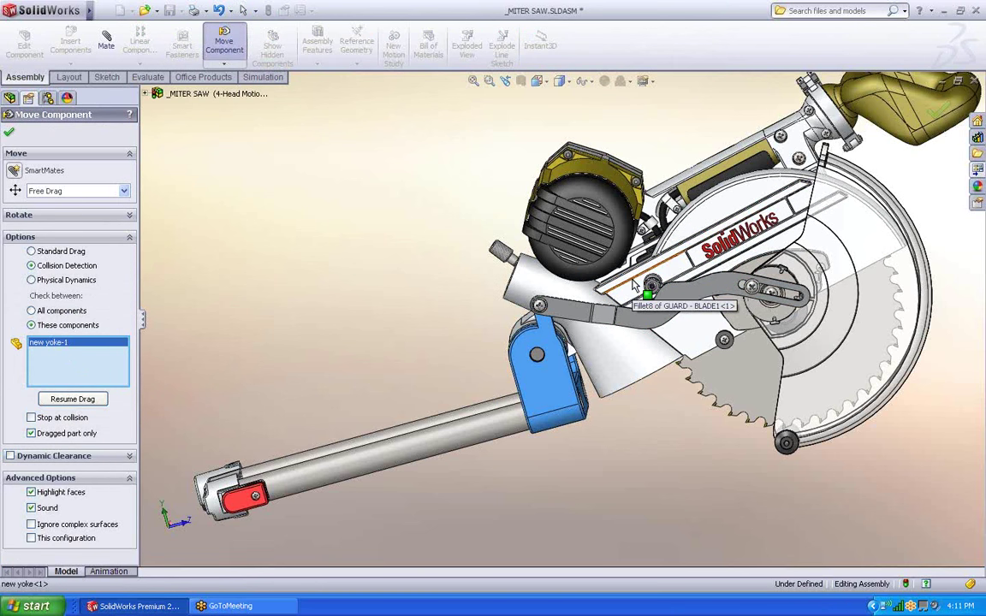
left_click(83, 400)
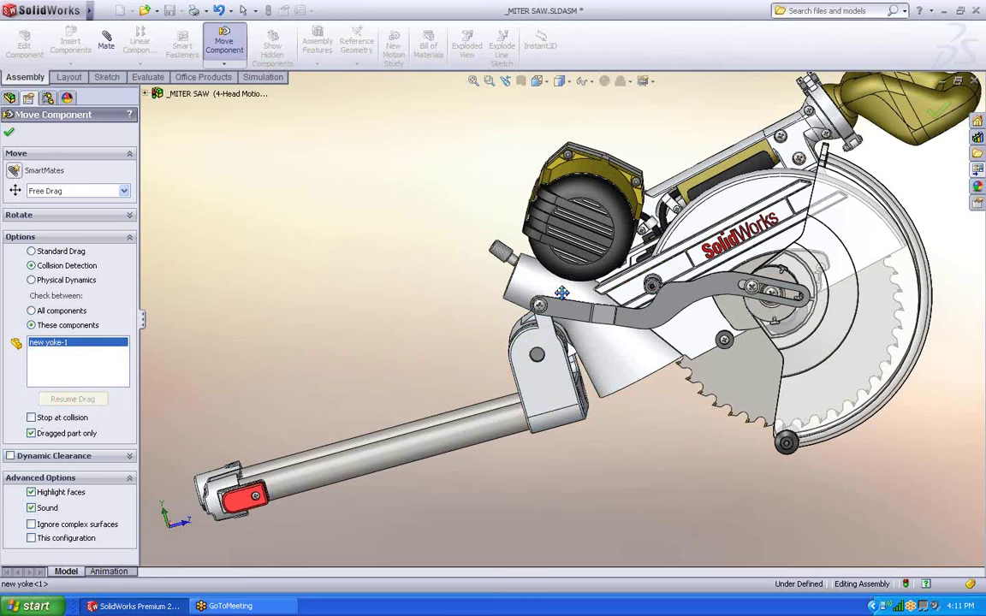
Swing the saw head through its range down to the lowered position to check for collisions with the yoke, and finish moving
left_click_drag(632, 278, 604, 438)
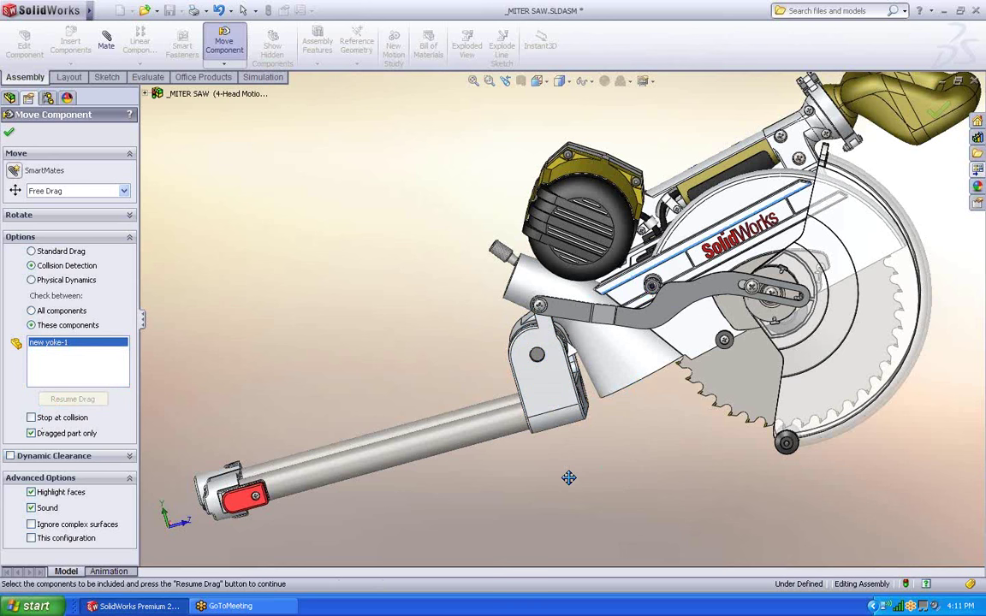
left_click_drag(583, 454, 612, 410)
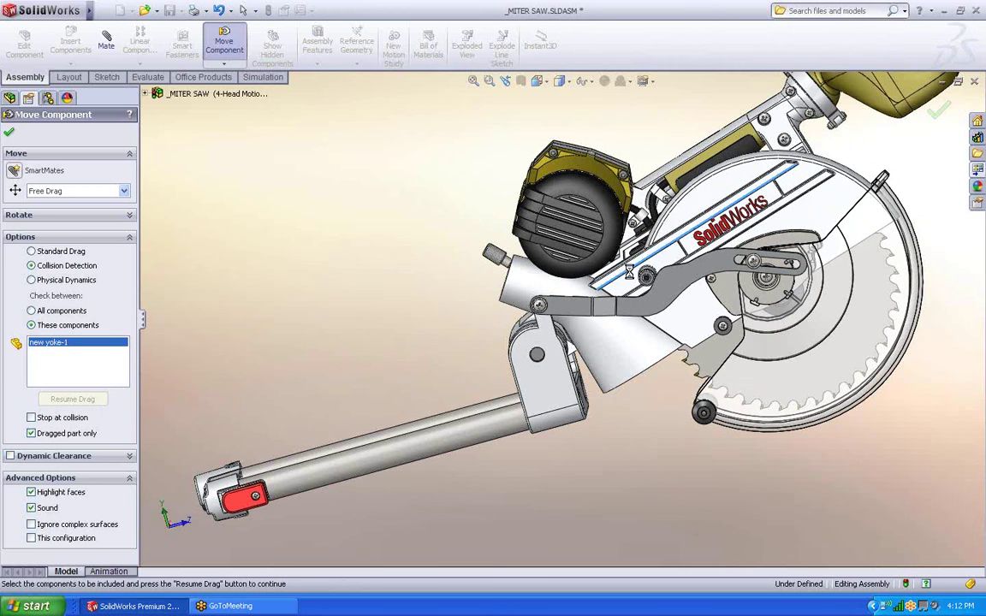
left_click_drag(629, 272, 631, 364)
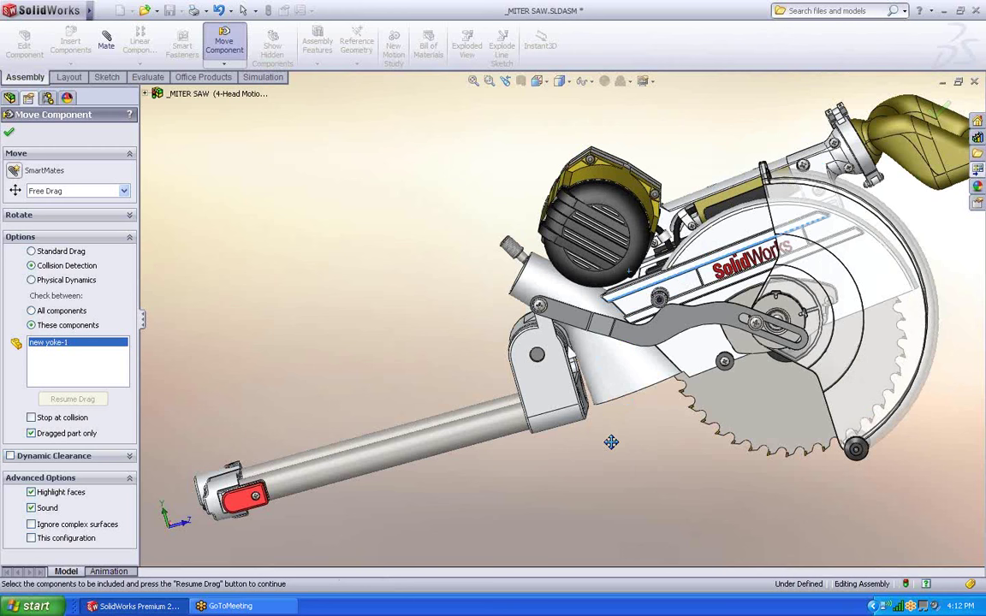
left_click_drag(602, 448, 599, 444)
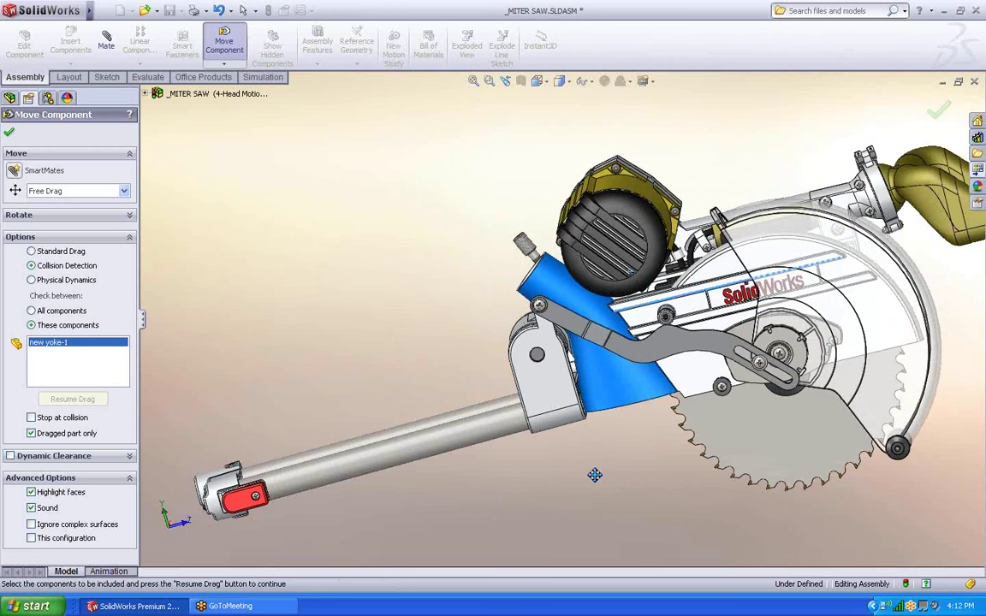
middle_click_drag(595, 475, 590, 411)
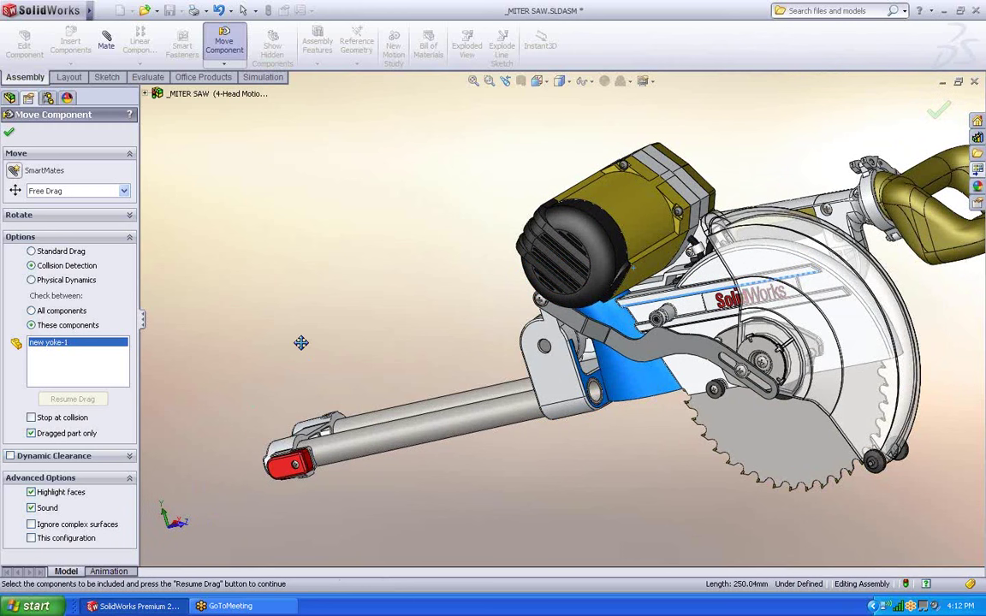
left_click(10, 134)
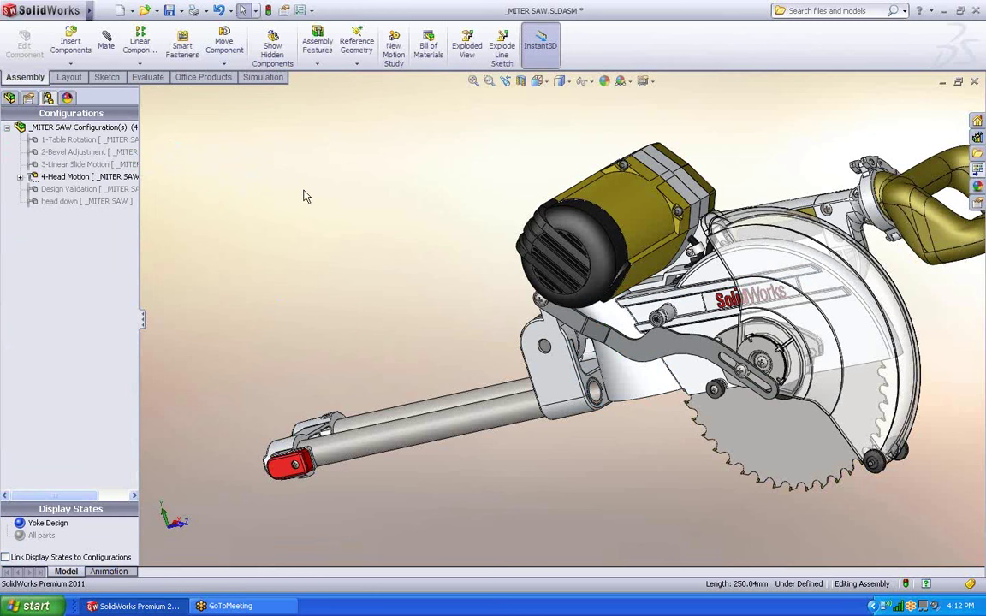
Set the extrusion depth of the yoke's base to 45 mm and rebuild the saw assembly, checking how the new link arm follows
left_click(569, 393)
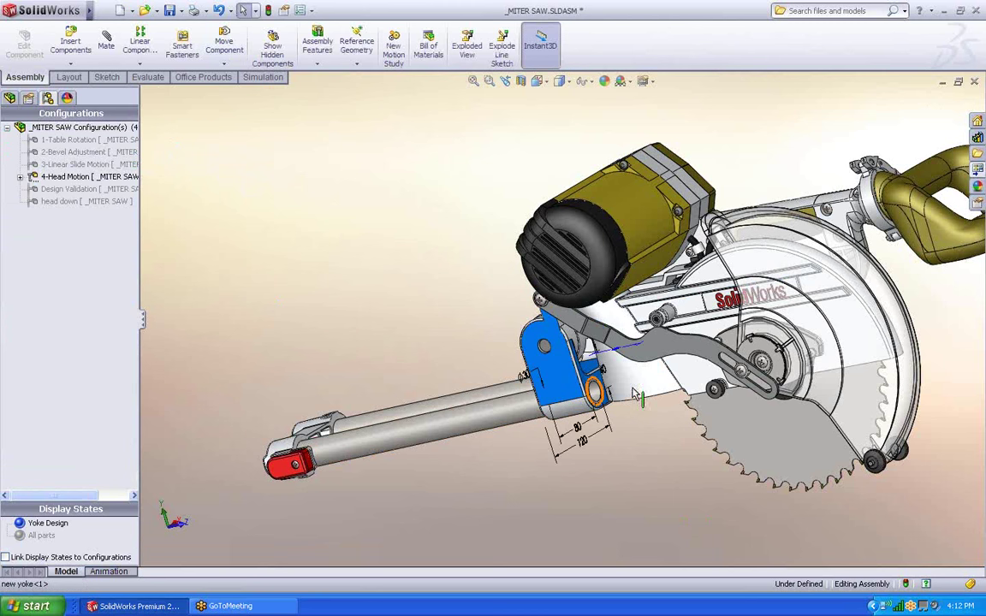
double_click(624, 359)
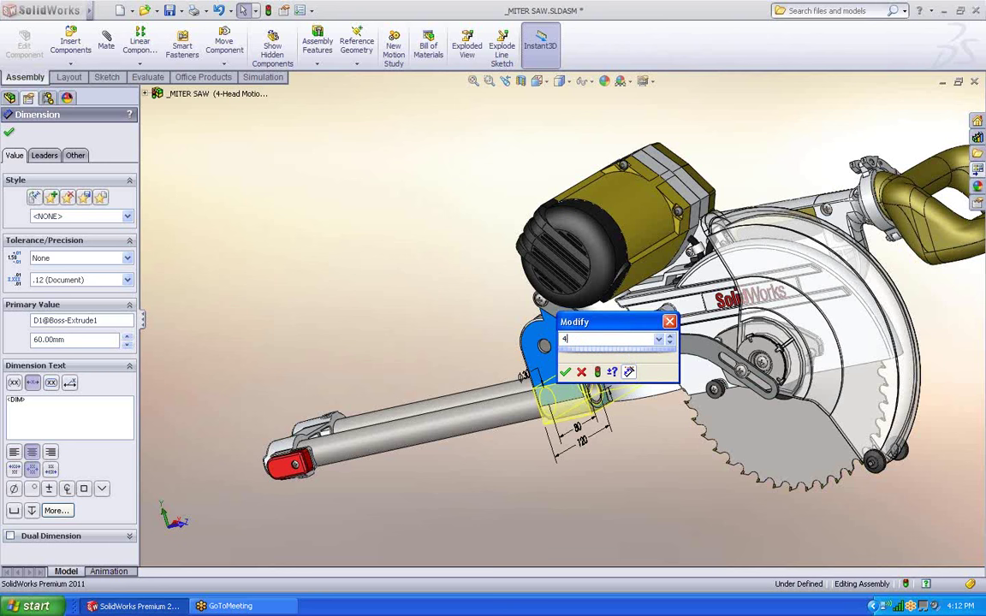
key("Return")
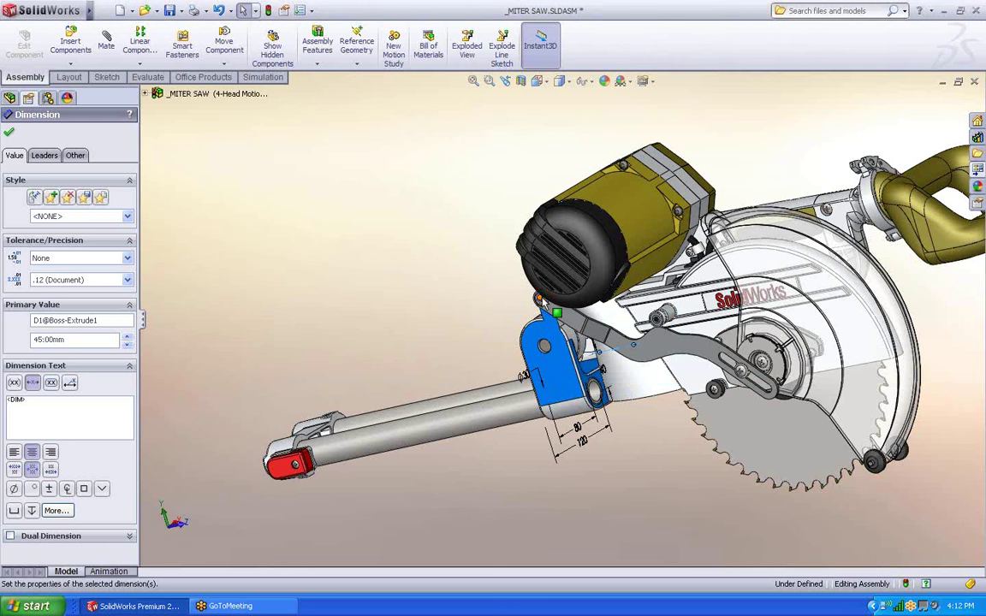
middle_click_drag(452, 313, 483, 304)
key("Escape")
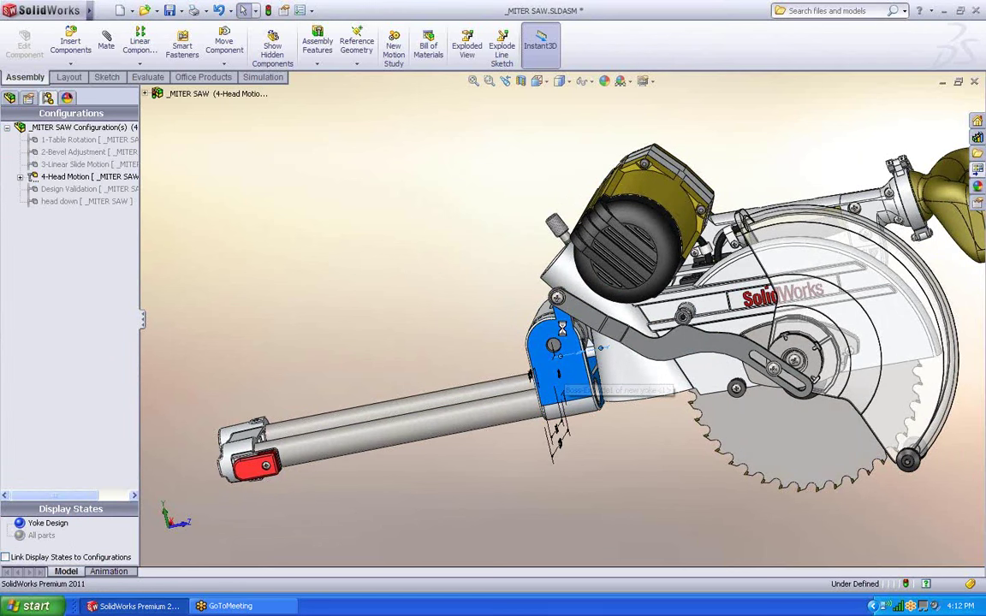
middle_click_drag(562, 322, 464, 307)
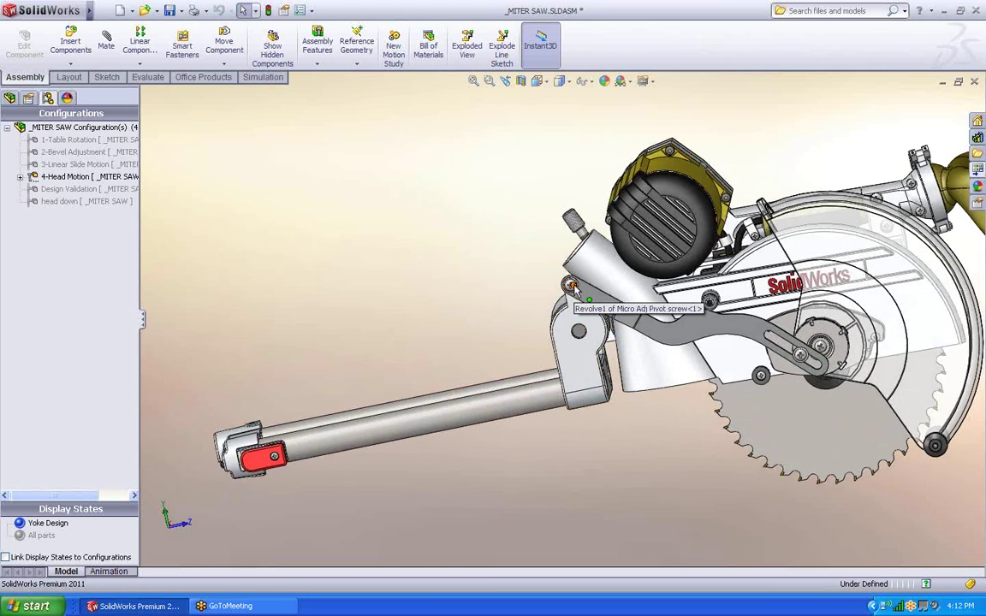
middle_click_drag(444, 289, 486, 295)
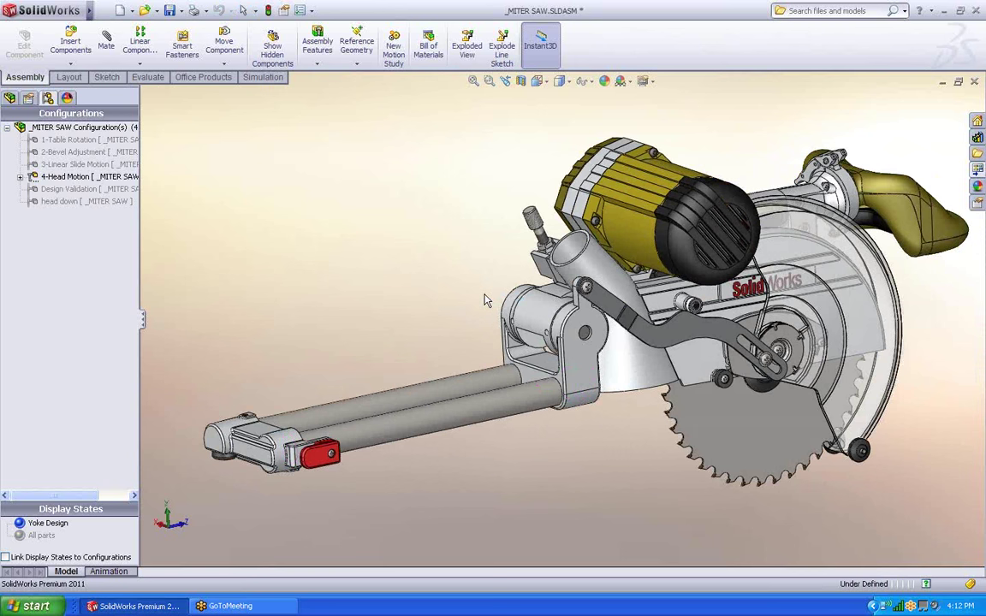
Switch from the assembly to the new yoke part and examine its updated shape from several sides
key("ctrl+Tab")
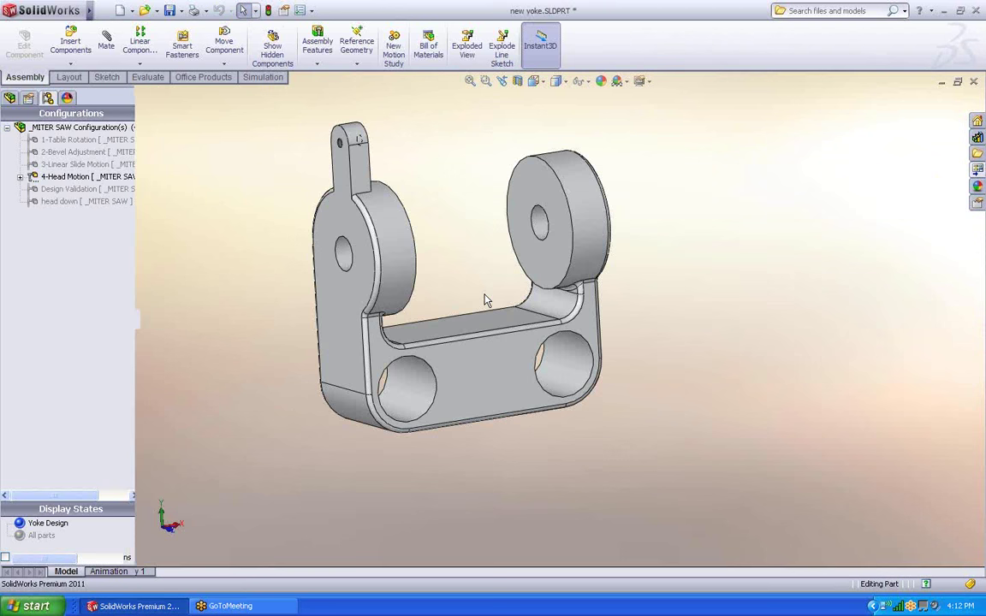
middle_click_drag(478, 294, 695, 259)
middle_click_drag(616, 276, 563, 295)
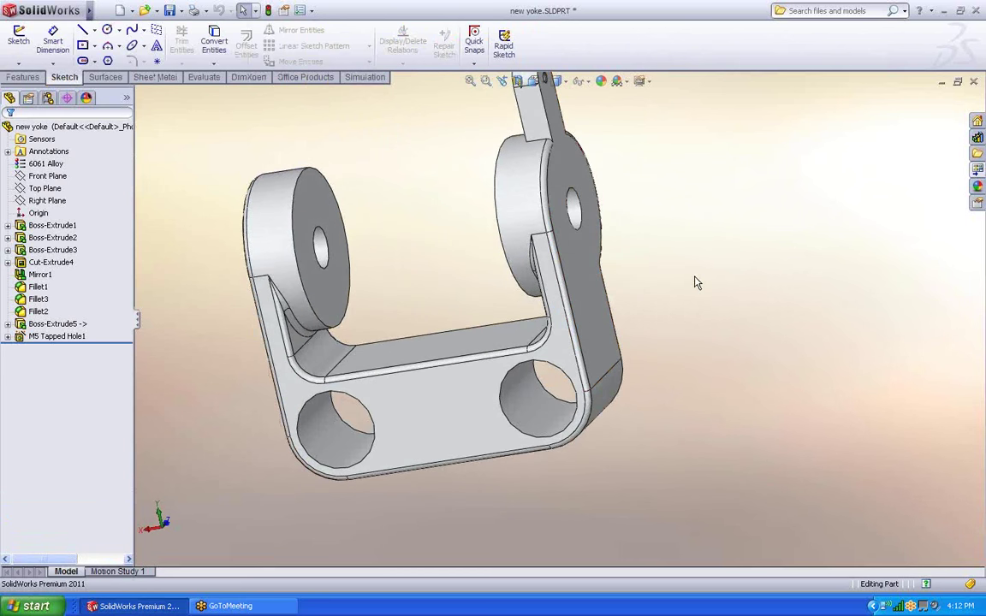
scroll(695, 282, "up", 2)
middle_click_drag(671, 291, 626, 282)
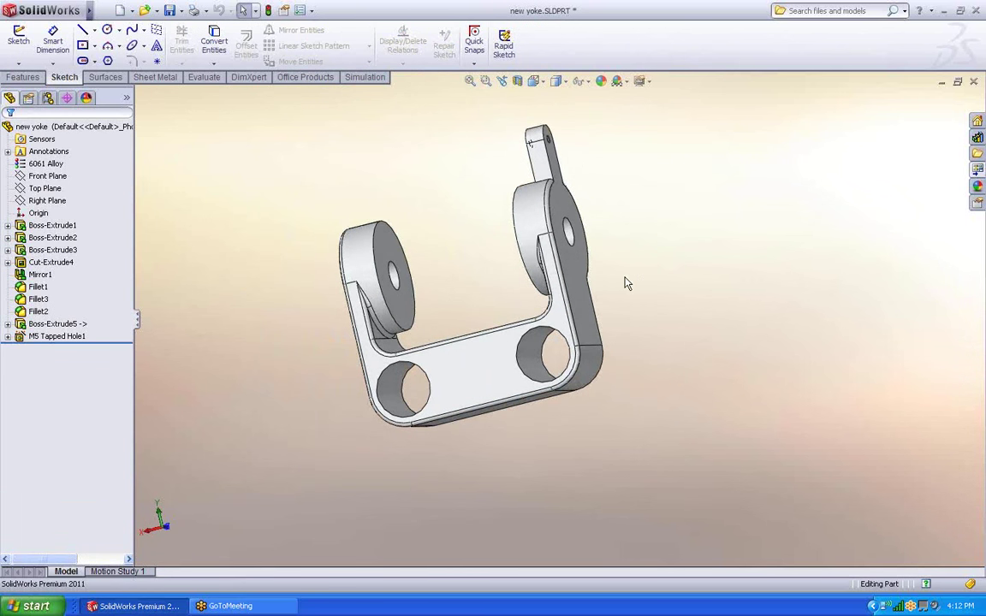
mouse_move(605, 246)
middle_mouse_down()
mouse_move(609, 260)
mouse_move(604, 252)
middle_mouse_up()
Create a prismatic plus-and-minus auto dimension scheme using the outer arm face, front face and underside as primary, secondary and tertiary datums
left_click(68, 99)
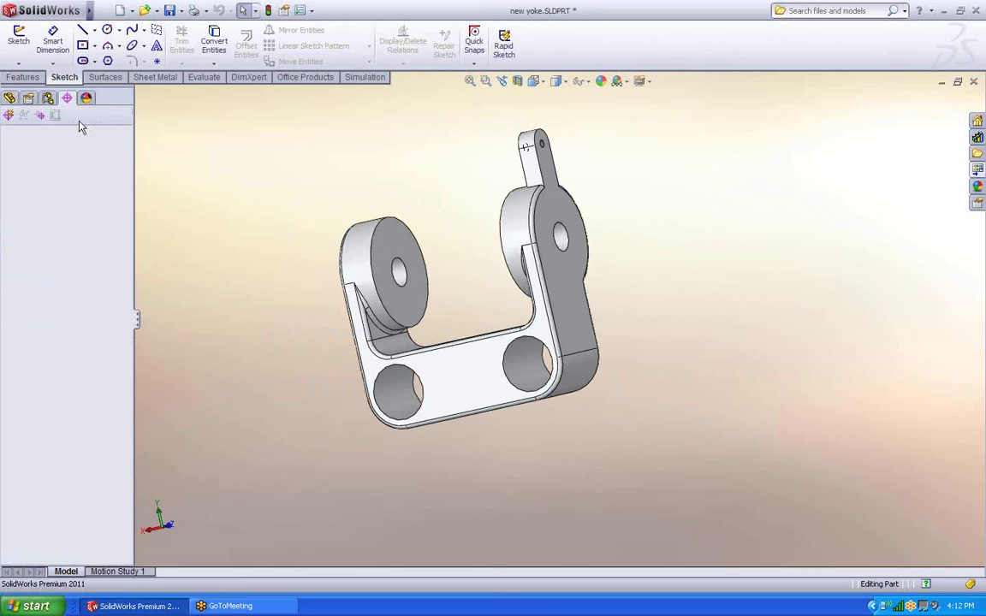
left_click(10, 117)
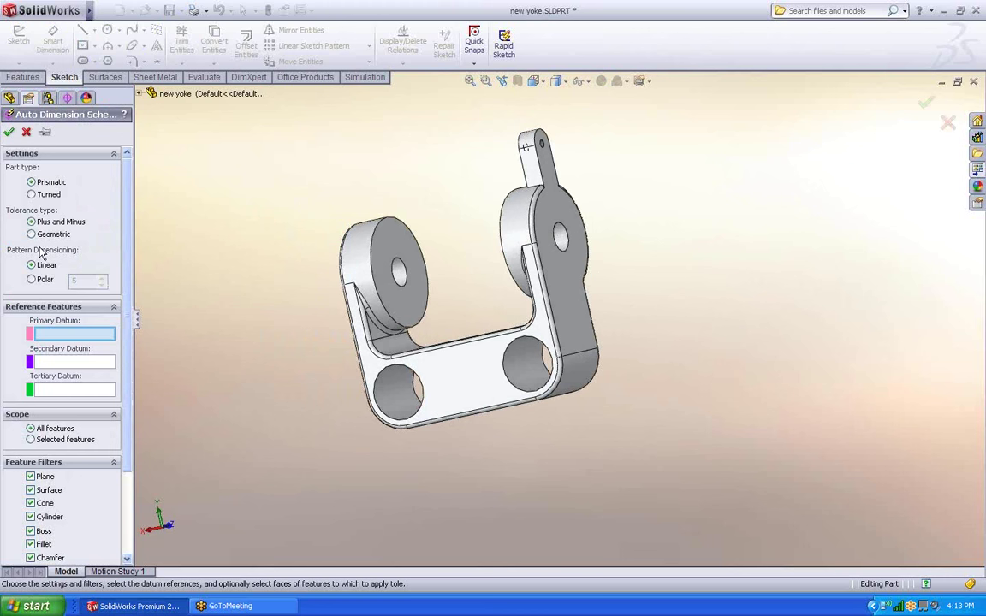
left_click(572, 330)
left_click(465, 378)
middle_click_drag(467, 438, 475, 428)
left_click(447, 416)
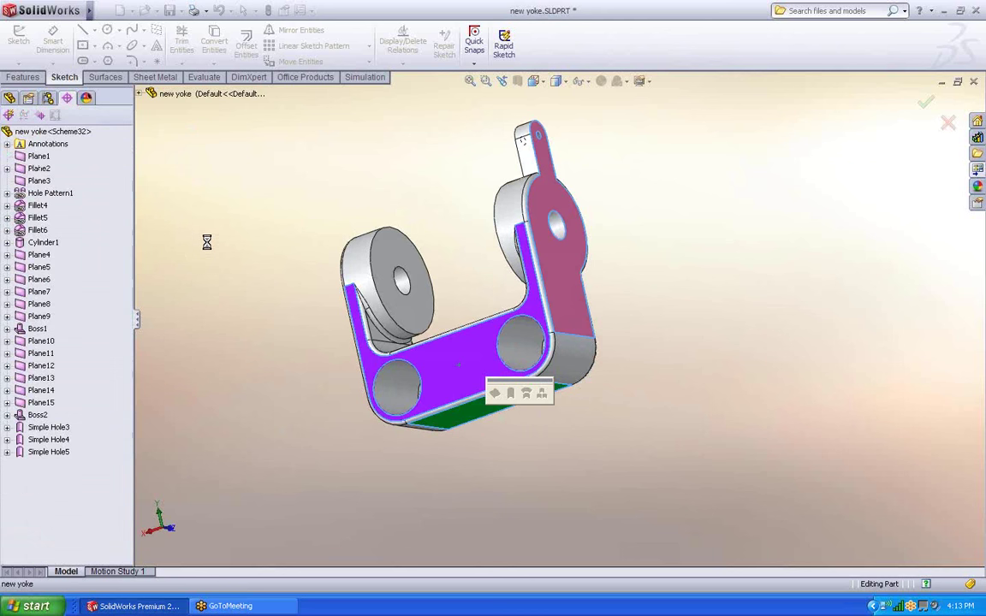
Show the yoke's tolerance status colours and move the 2X R10 fillet callout slightly higher beside the part
middle_click_drag(212, 243, 274, 250)
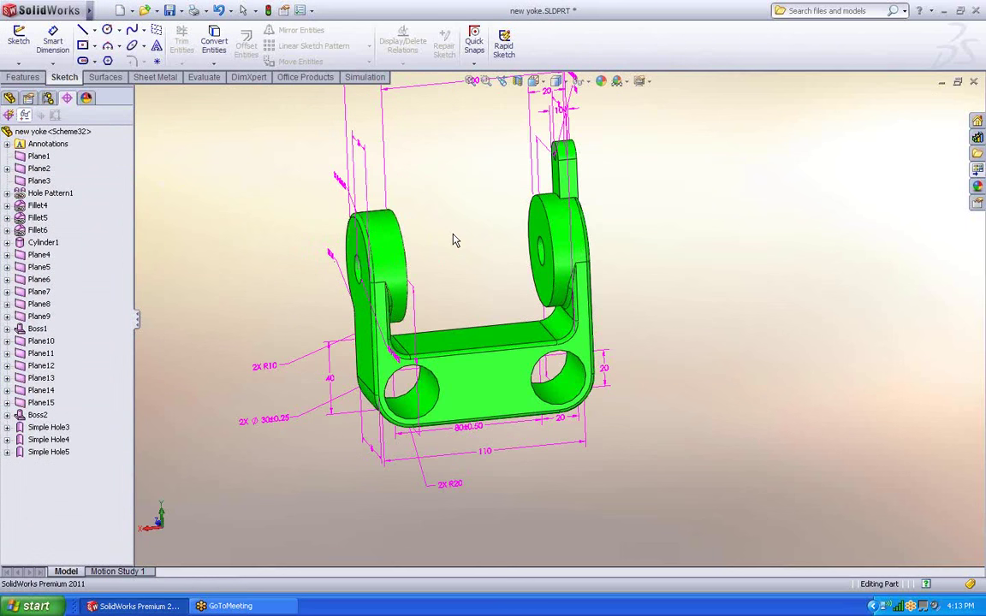
middle_click_drag(486, 238, 549, 254)
left_click_drag(663, 363, 663, 341)
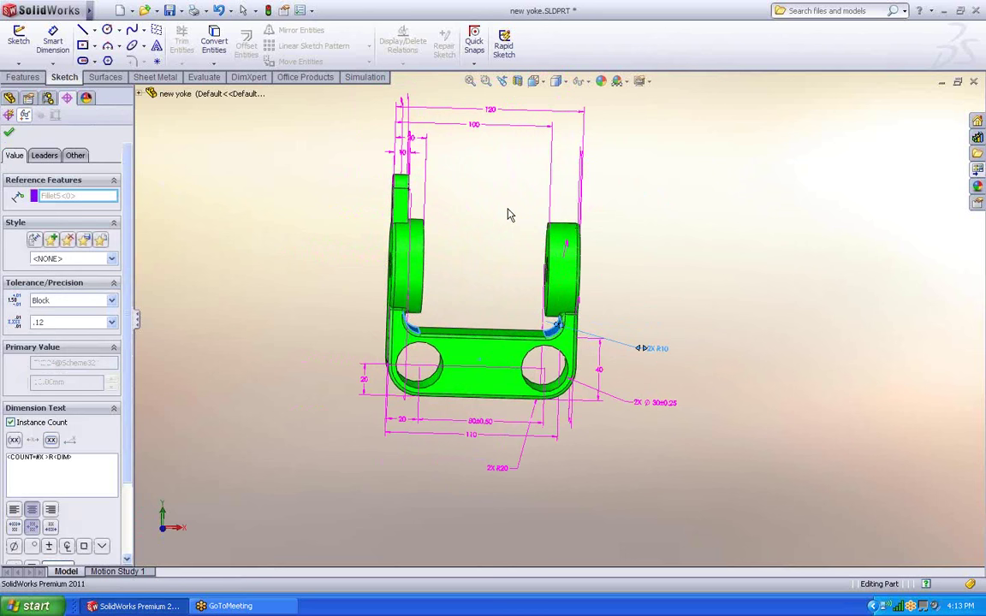
left_click(491, 188)
middle_click_drag(491, 188, 462, 143)
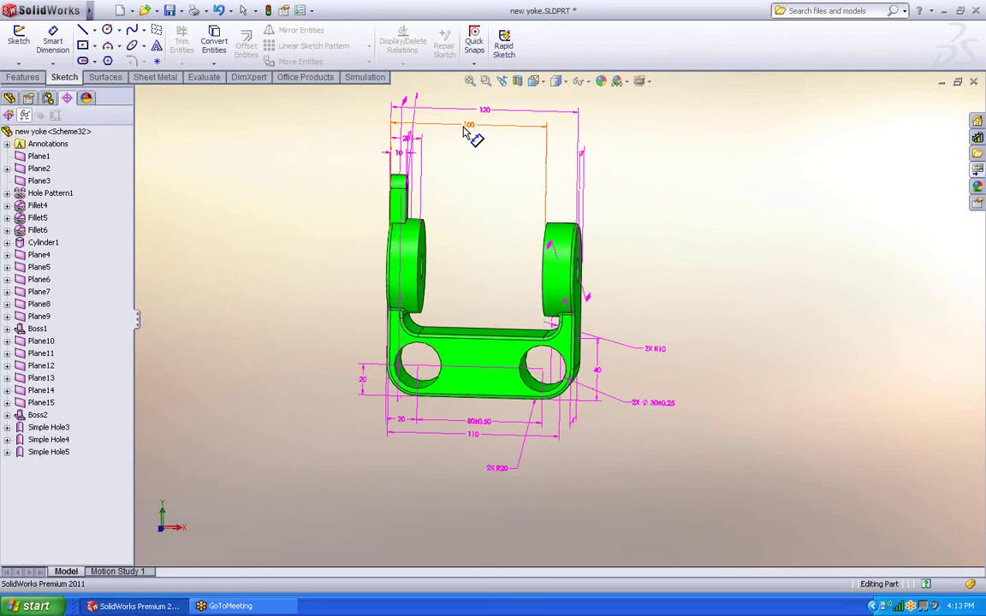
middle_click_drag(485, 220, 464, 218)
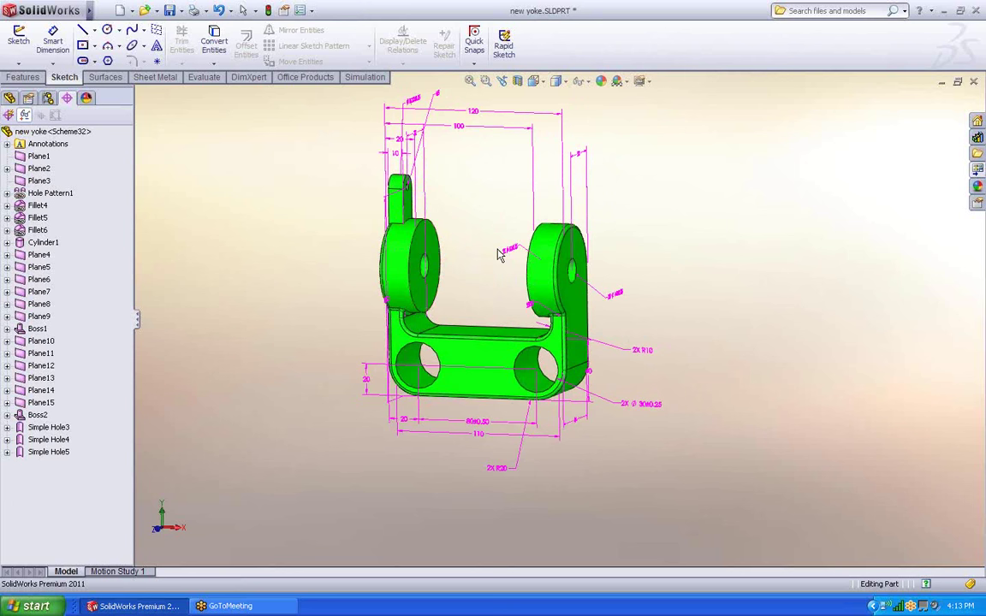
Delete the 100 mm location dimension above the yoke and show the tolerance status to check the affected boss face
left_click(461, 127)
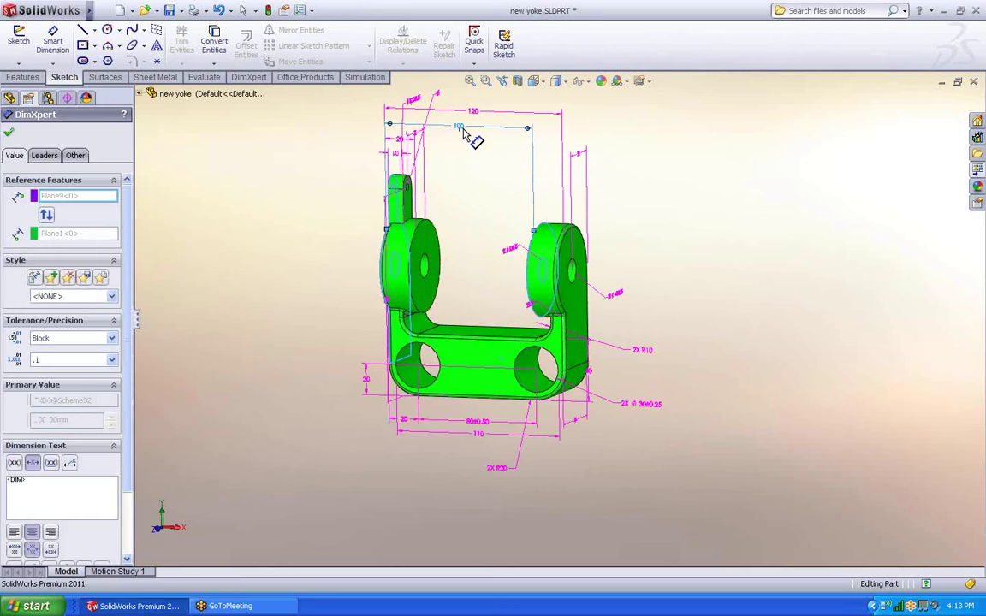
key("Delete")
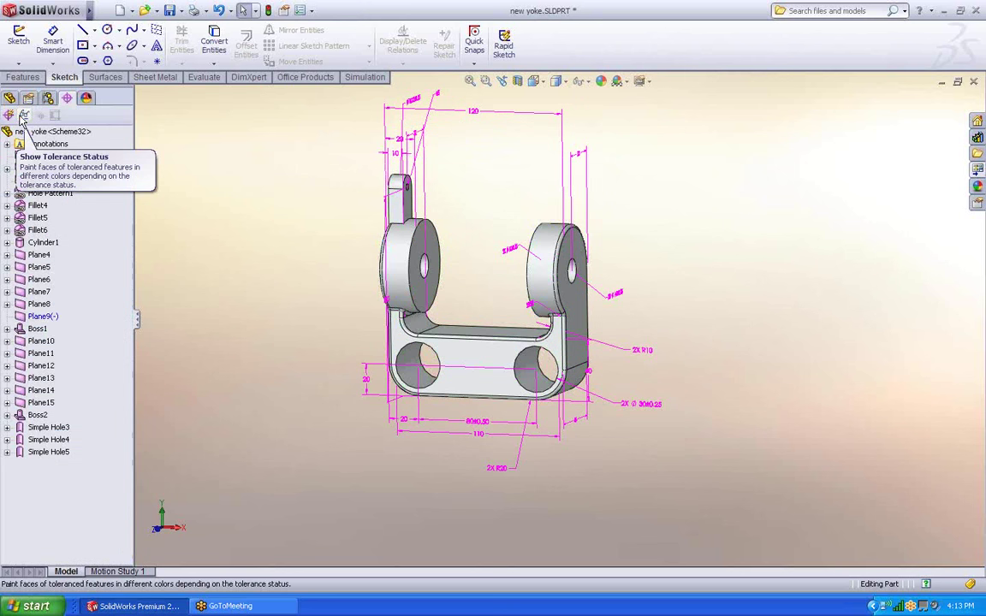
left_click(24, 115)
middle_click_drag(265, 186, 334, 182)
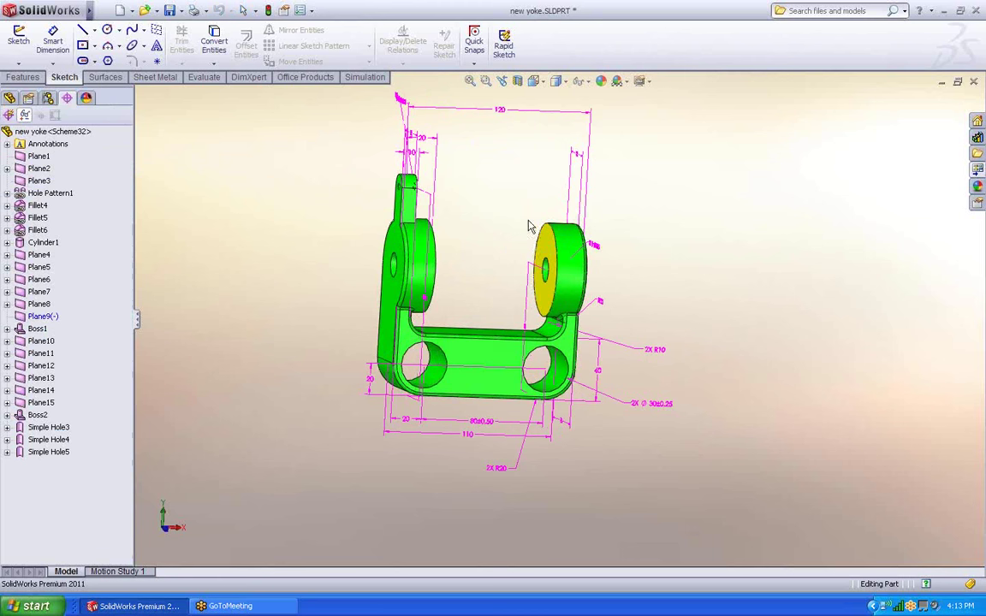
middle_click_drag(517, 205, 363, 161)
Add a DimXpert location dimension between the inner faces of the two pivot bosses, placed above the yoke, and recheck the tolerance status
left_click(51, 41)
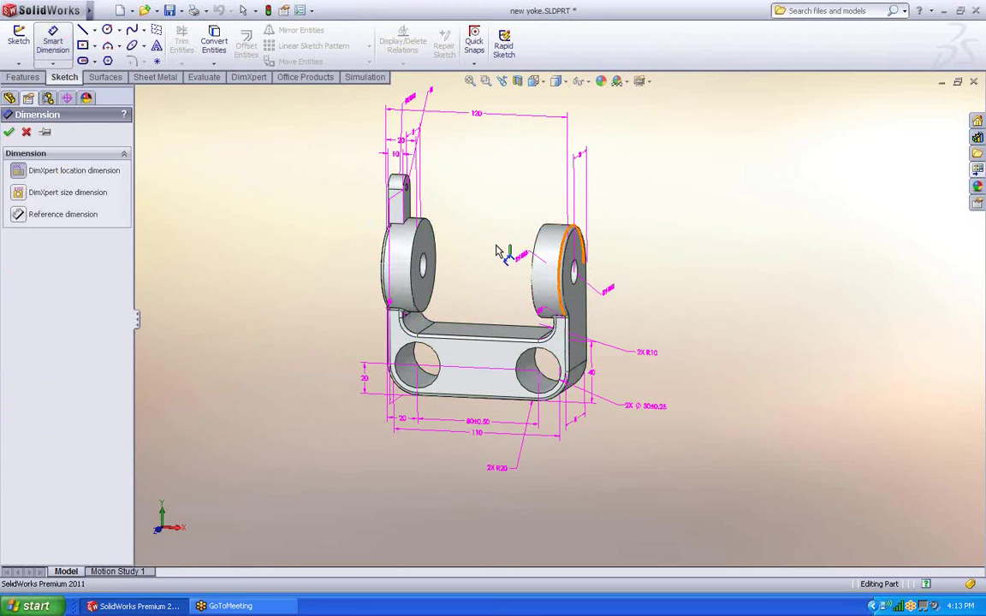
left_click(429, 237)
middle_click_drag(509, 205, 568, 242)
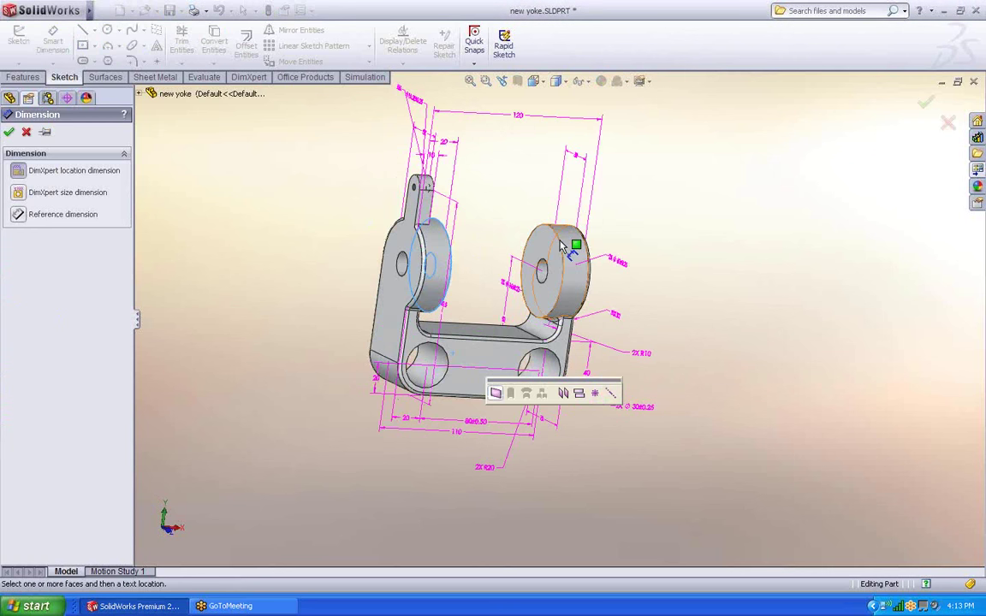
left_click(564, 243)
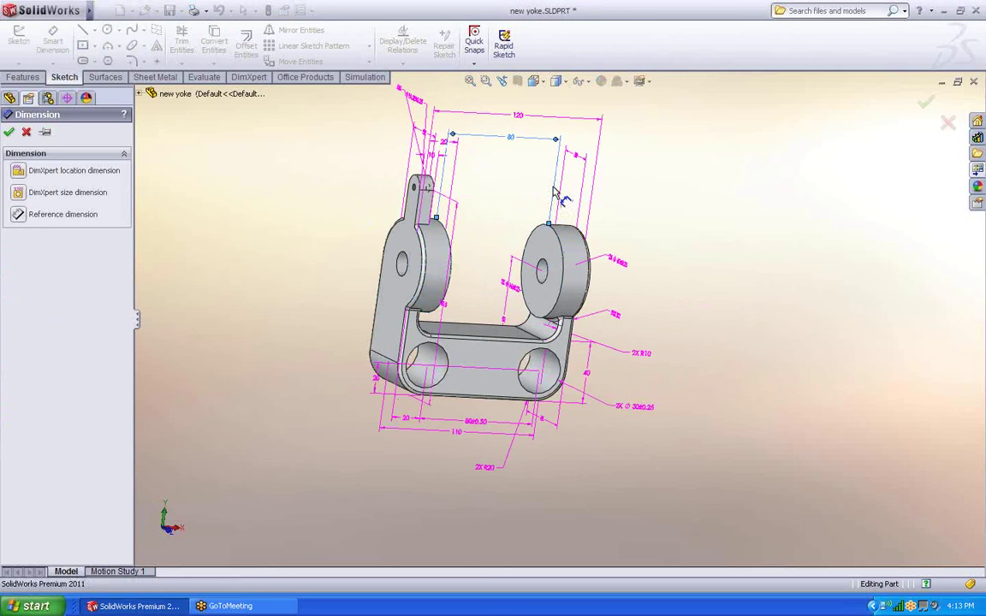
left_click(509, 135)
left_click(9, 134)
middle_click_drag(310, 178, 505, 171)
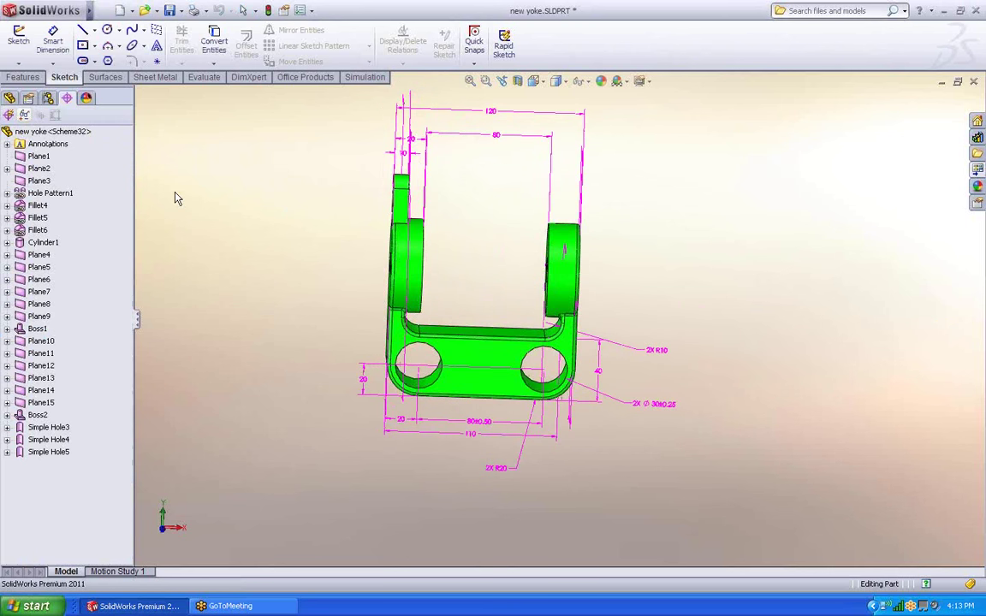
middle_click_drag(331, 232, 285, 222)
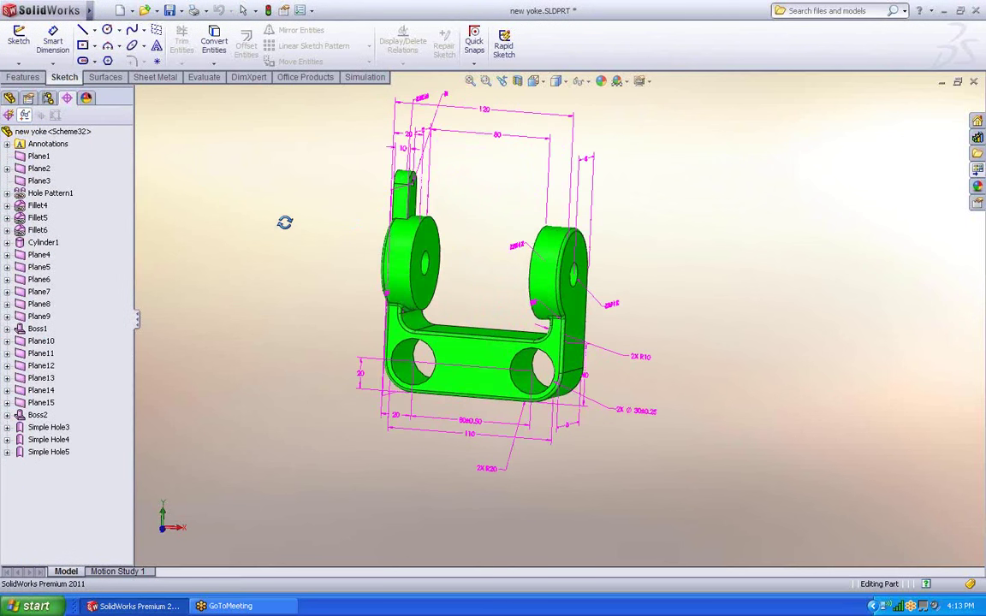
Turn off the tolerance status colours and hide the DimXpert annotations in the graphics area
left_click(25, 115)
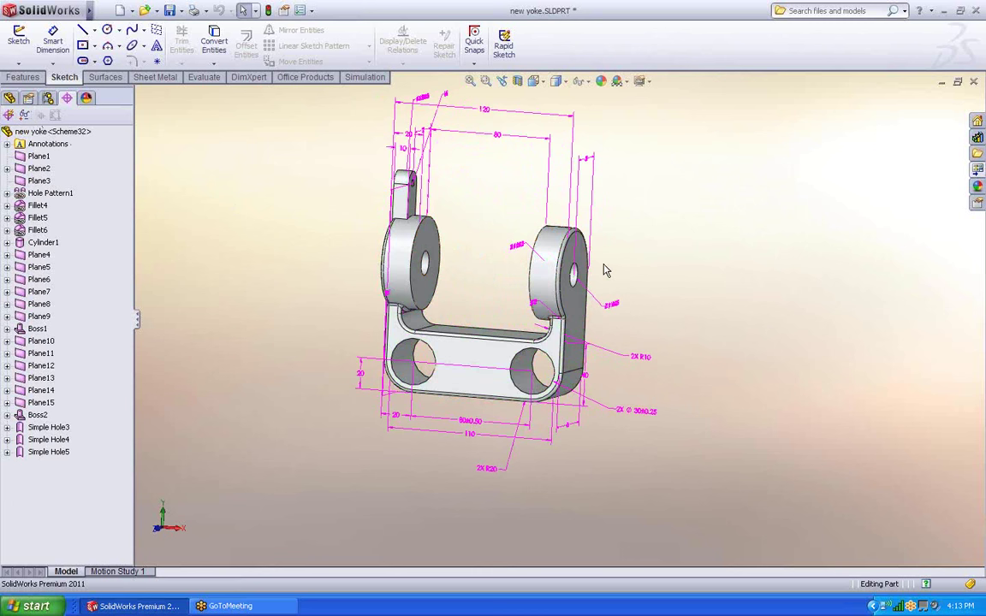
key("z")
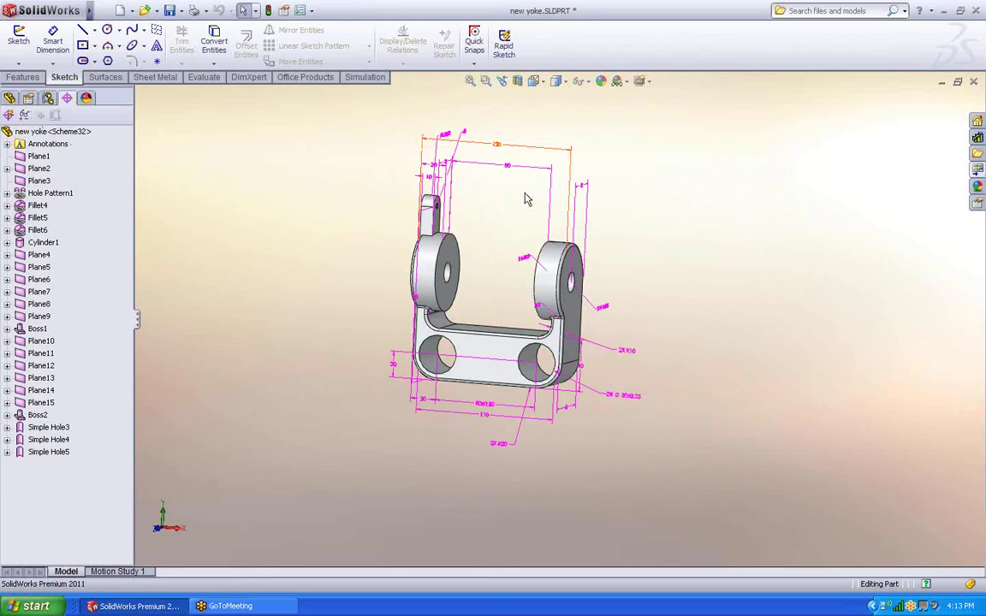
left_click(587, 83)
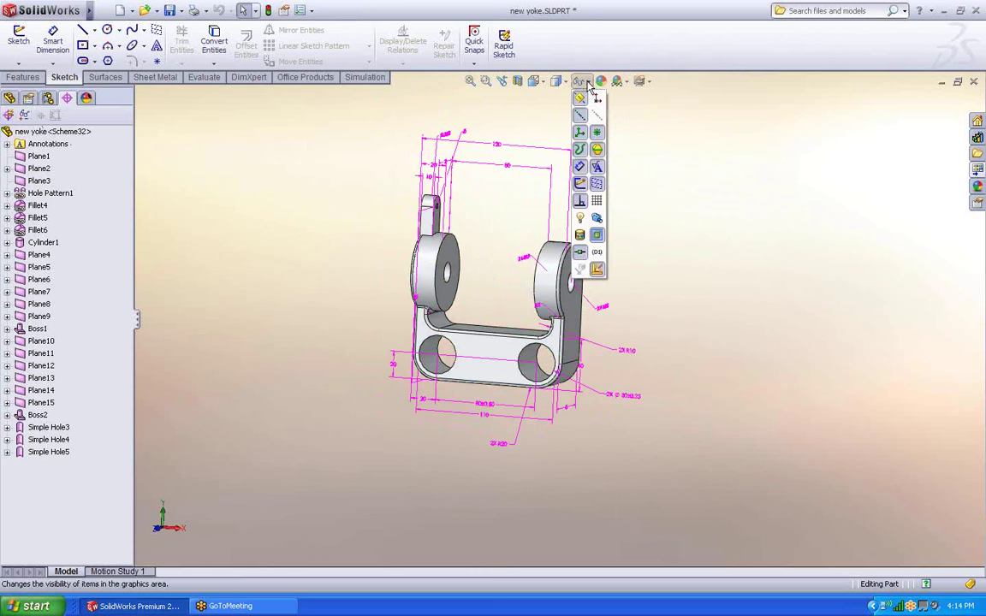
left_click(598, 183)
mouse_move(642, 336)
middle_mouse_down()
mouse_move(722, 251)
mouse_move(621, 411)
mouse_move(439, 174)
middle_mouse_up()
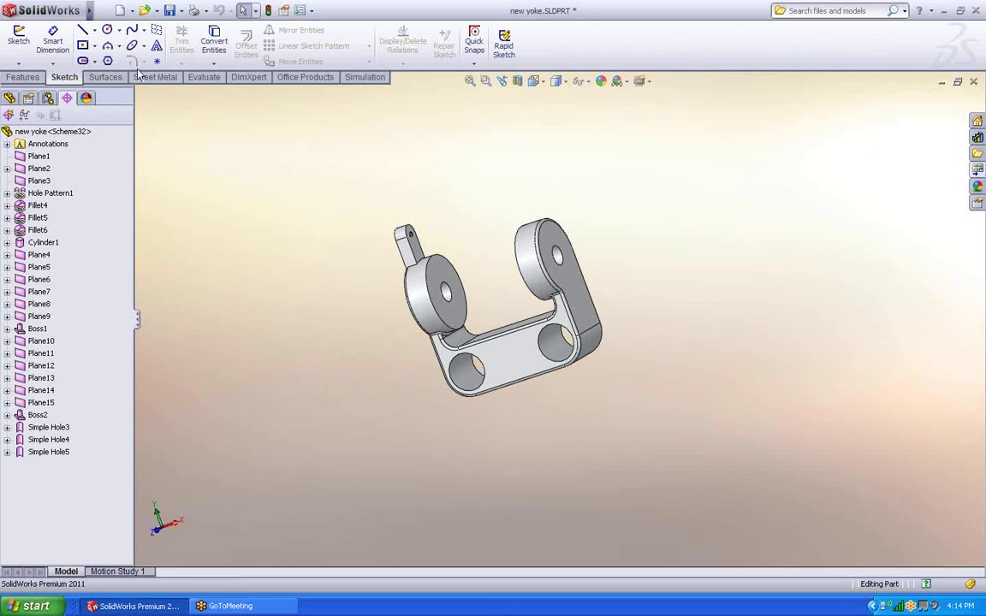
Create a new drawing from the yoke part
left_click(134, 11)
left_click(171, 37)
double_click(147, 163)
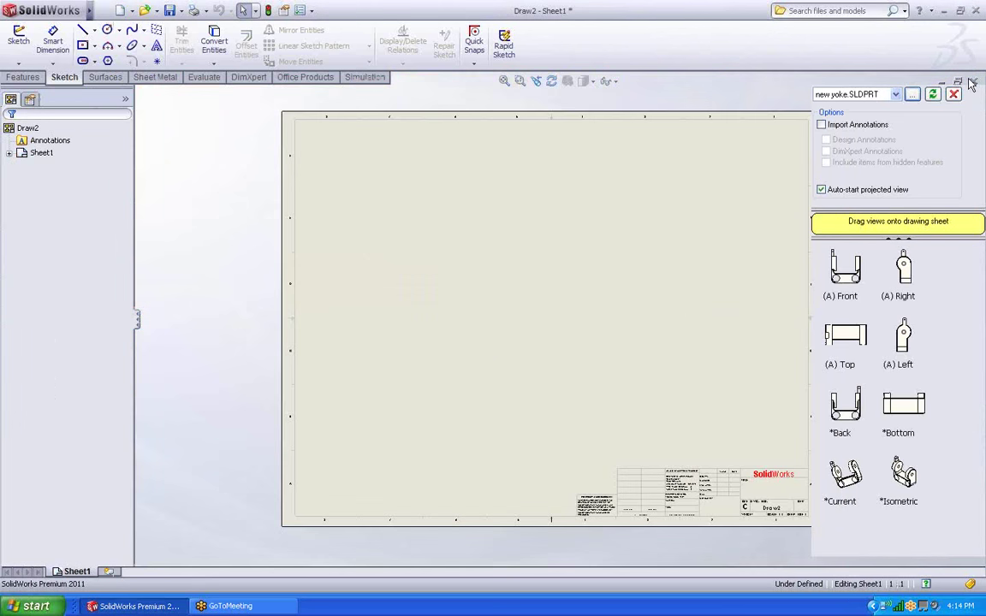
Import the DimXpert annotations and place the front view with projected side and isometric views on the sheet
left_click(822, 126)
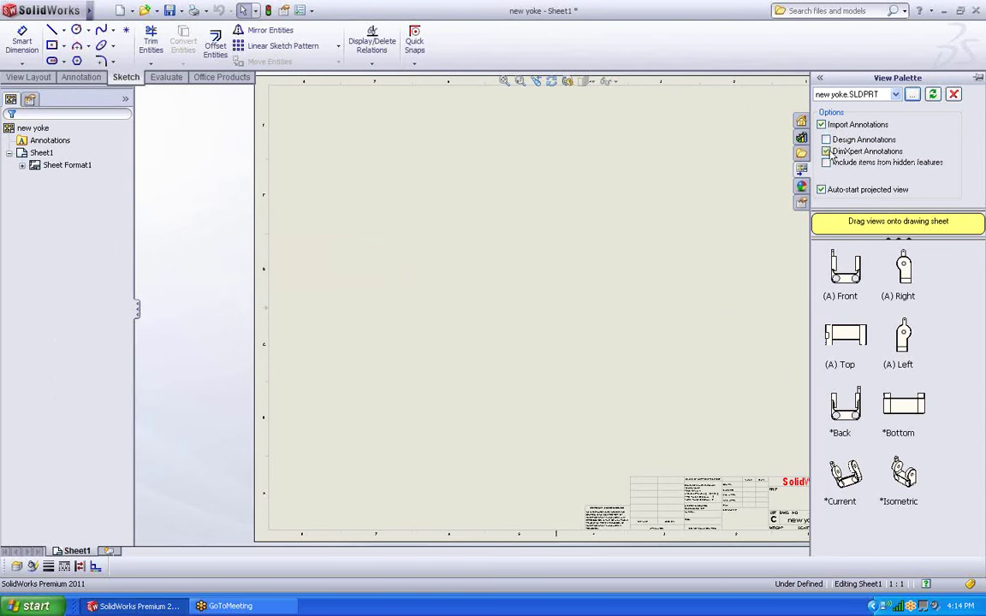
left_click_drag(852, 289, 454, 329)
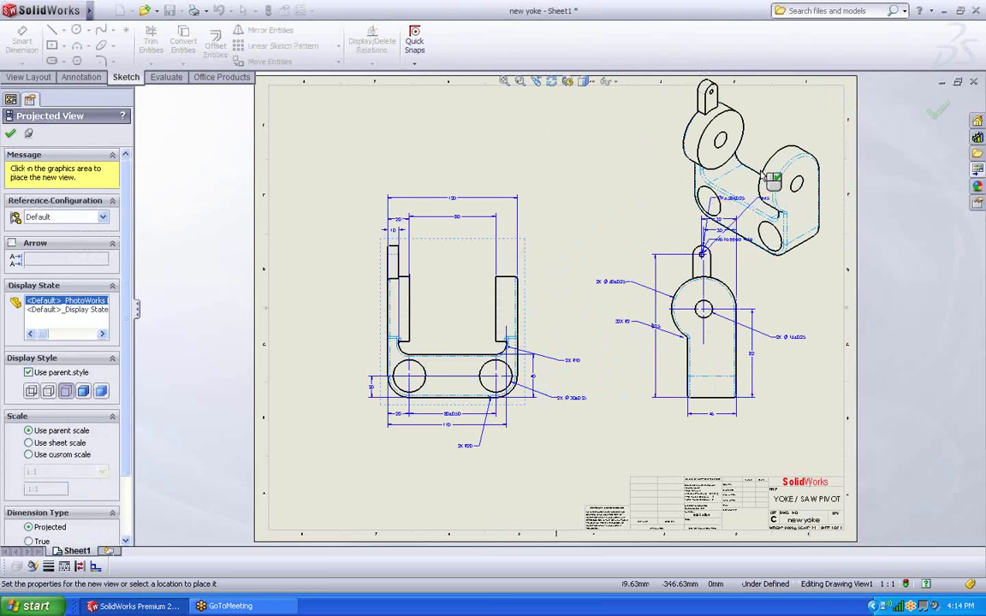
left_click(774, 176)
key("Escape")
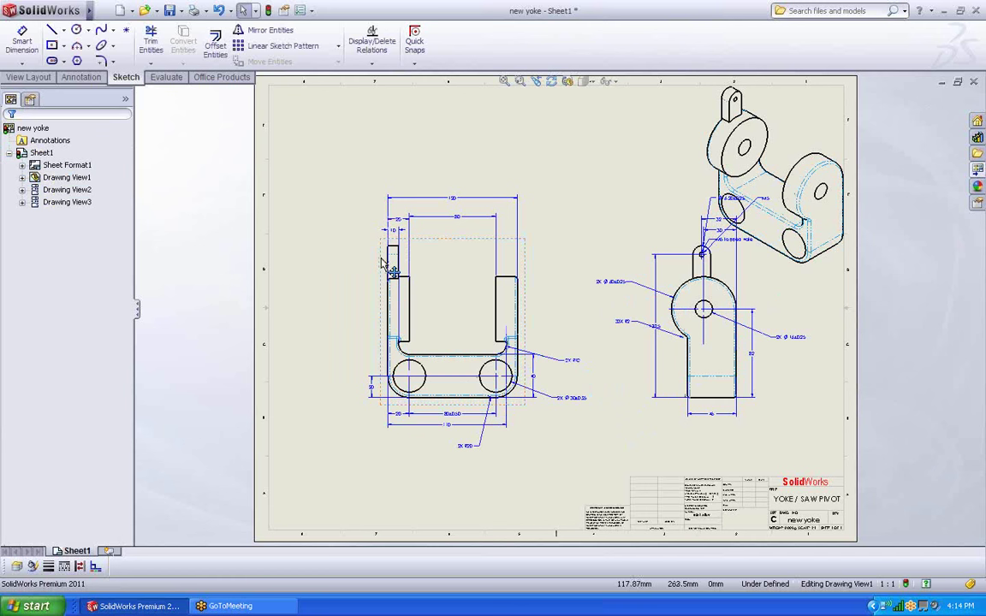
Reposition the front and side views on the sheet to spread the three views apart
mouse_move(381, 265)
left_mouse_down()
mouse_move(341, 269)
mouse_move(311, 300)
left_mouse_up()
left_click_drag(738, 345, 663, 345)
left_click(675, 290)
Move the M5 and Ø16.20±0.25 callouts to the free area on the opposite side of the support arm in the side view
scroll(675, 290, "down", 5)
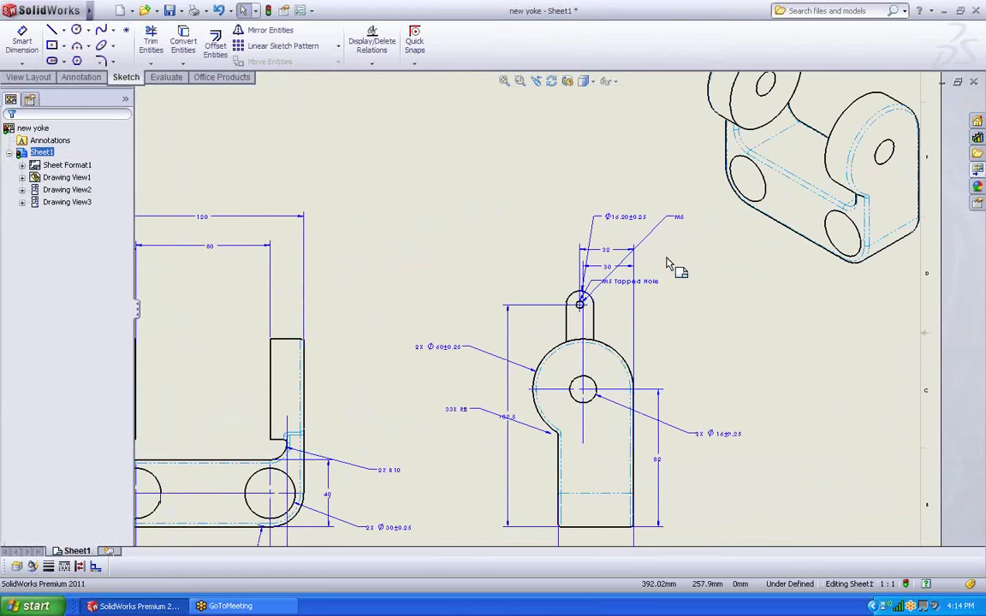
left_click_drag(686, 214, 446, 242)
left_click_drag(633, 216, 486, 208)
left_click(710, 324)
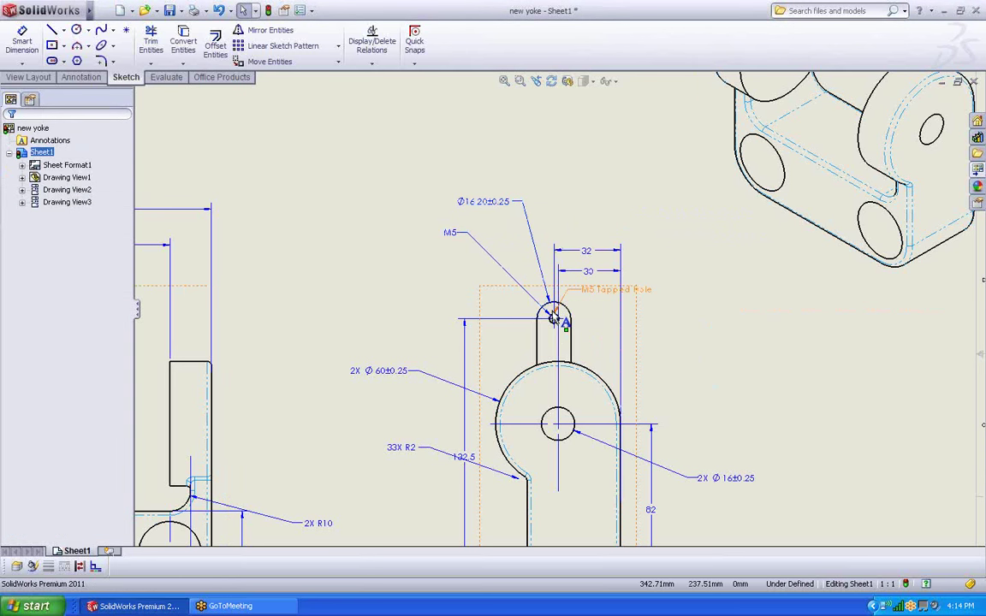
left_click(627, 287)
key("f")
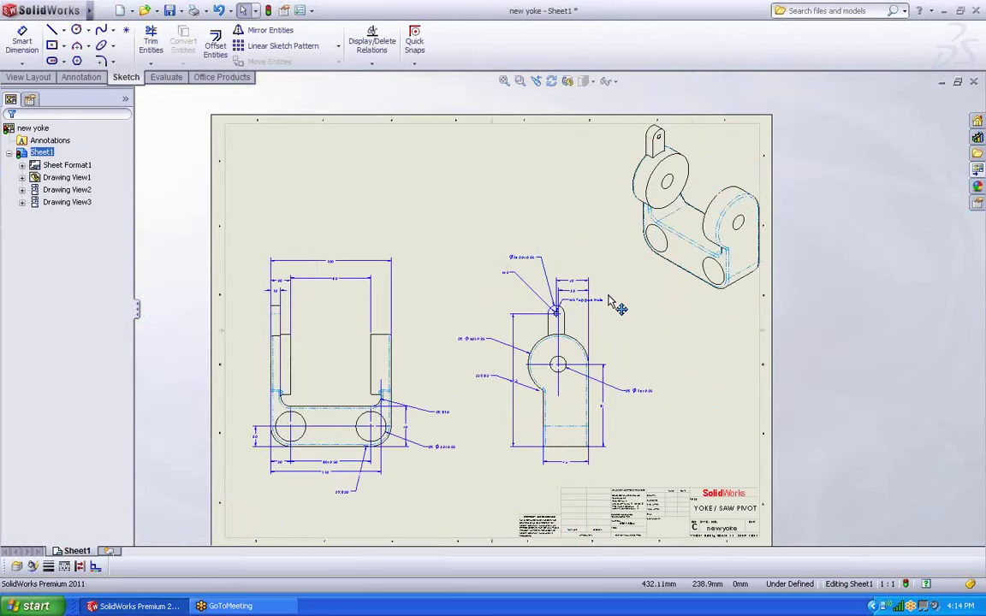
Delete the duplicate M5 callout in the side view, keeping the M5 Tapped Hole note
left_click(509, 276)
key("Delete")
scroll(633, 378, "down", 2)
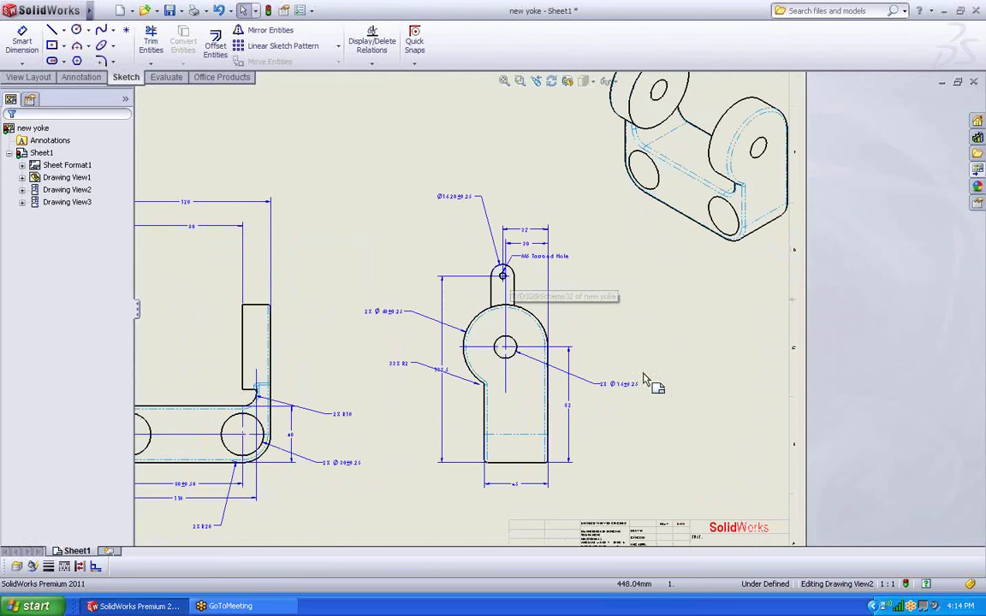
Move the 33X R2 callout lower beside the side view and flip its leader arrow to the outside of the corner
left_click_drag(446, 398, 396, 410)
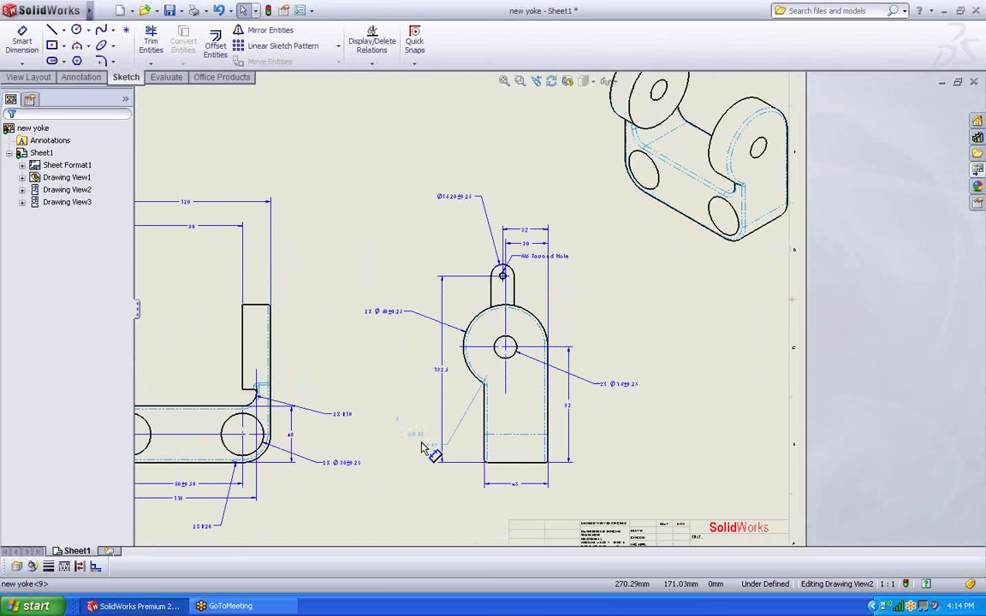
left_click(407, 440)
scroll(512, 360, "down", 5)
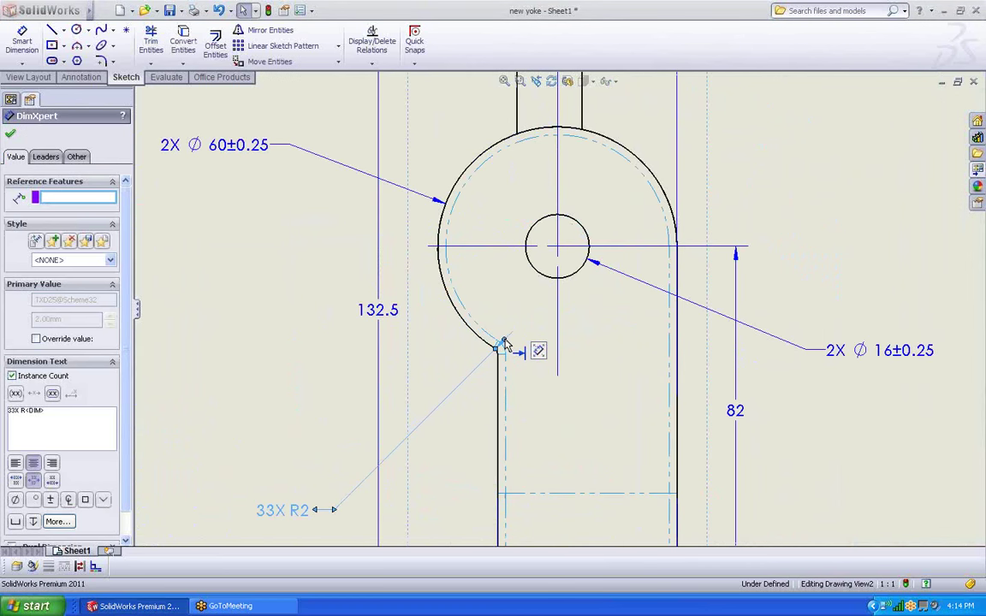
left_click(504, 340)
left_click(319, 372)
scroll(312, 379, "up", 6)
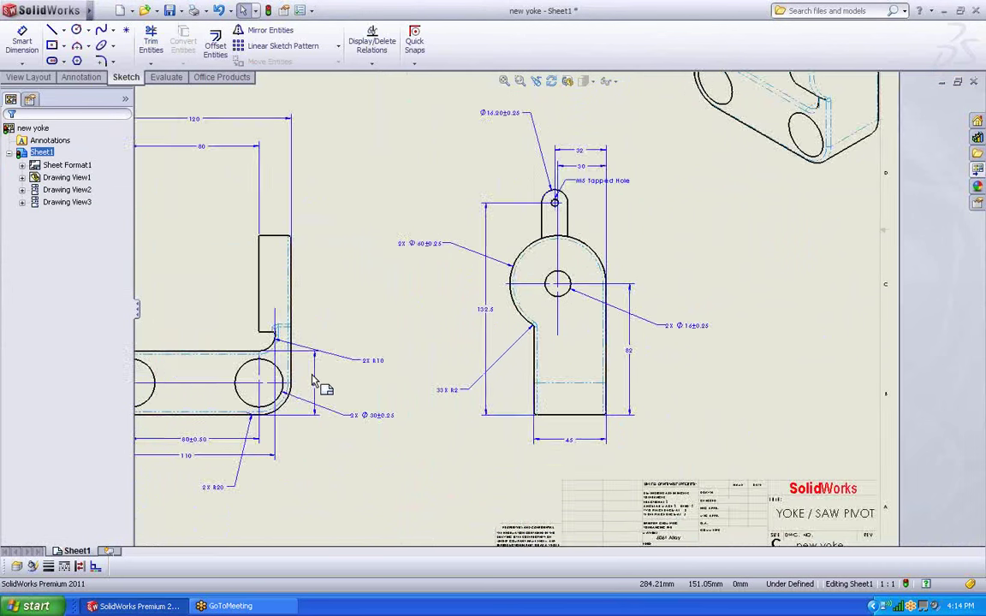
Move the 2X R10 callout into the open space between the arms of the front view
left_click_drag(377, 353, 269, 336)
left_click(398, 365)
key("f")
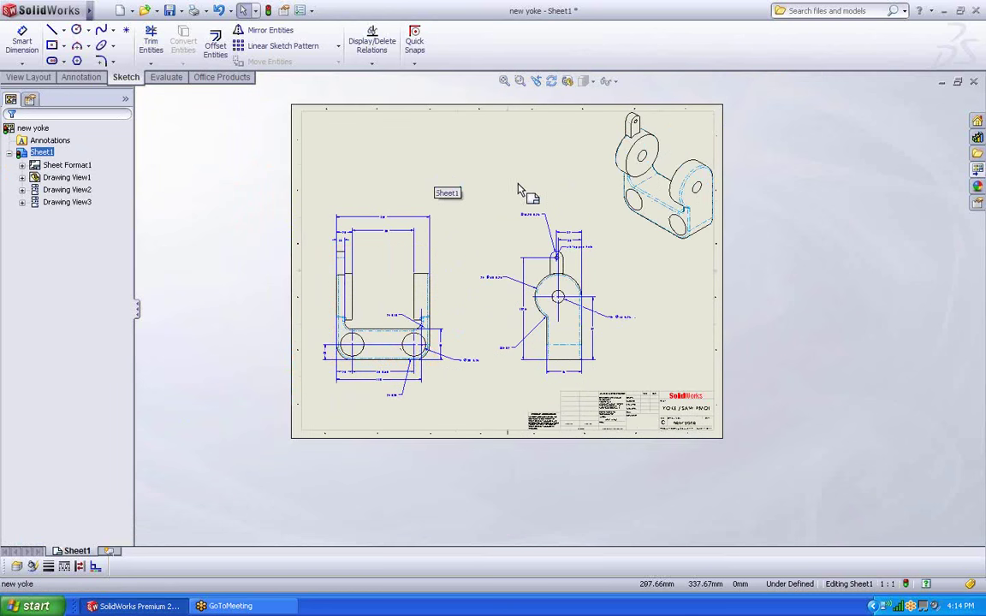
Set the side view's tangent edge display to Tangent Edges Removed
scroll(368, 257, "up", 3)
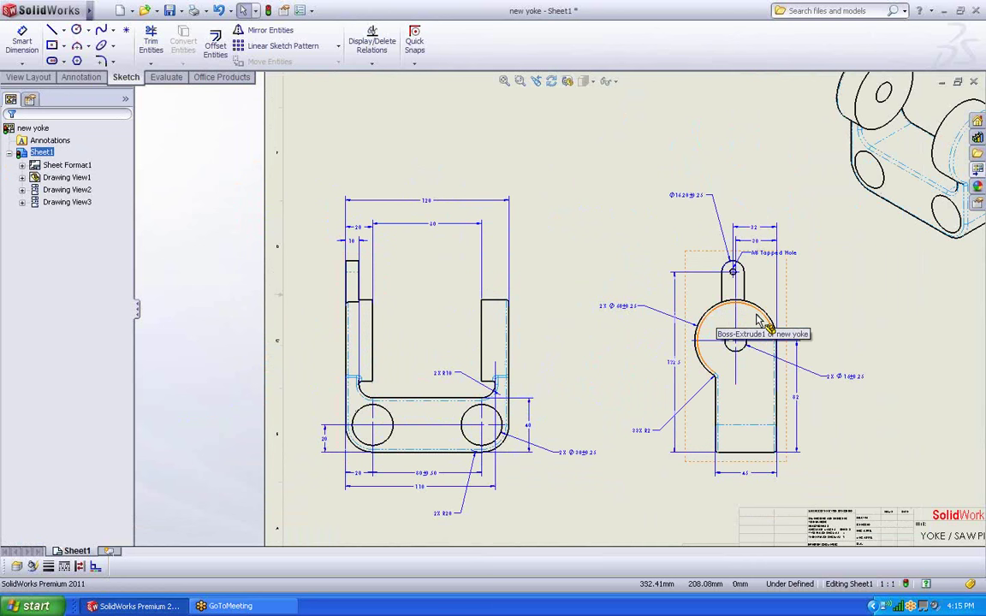
scroll(775, 469, "up", 2)
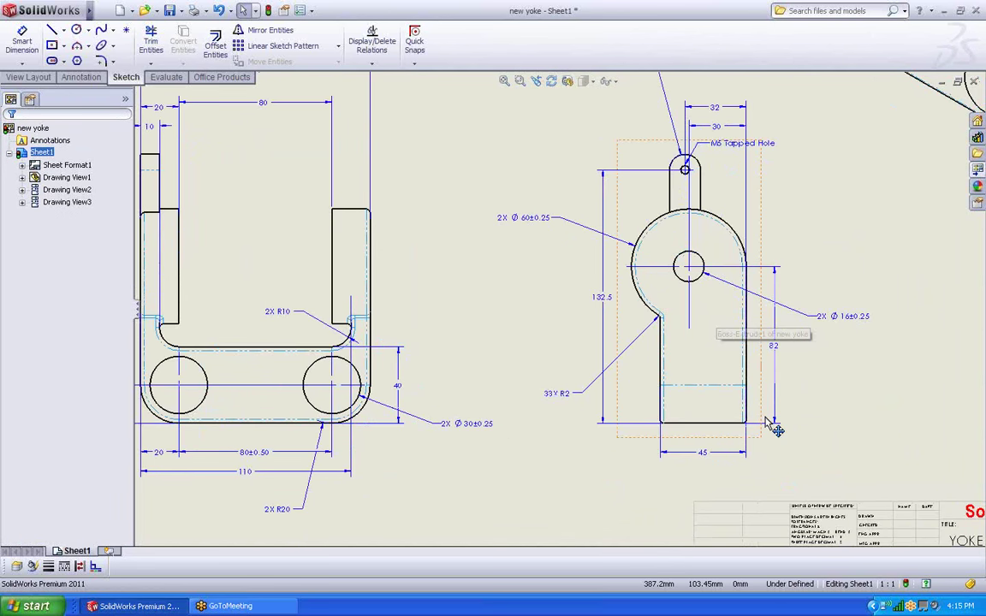
left_click(653, 401)
right_click(633, 401)
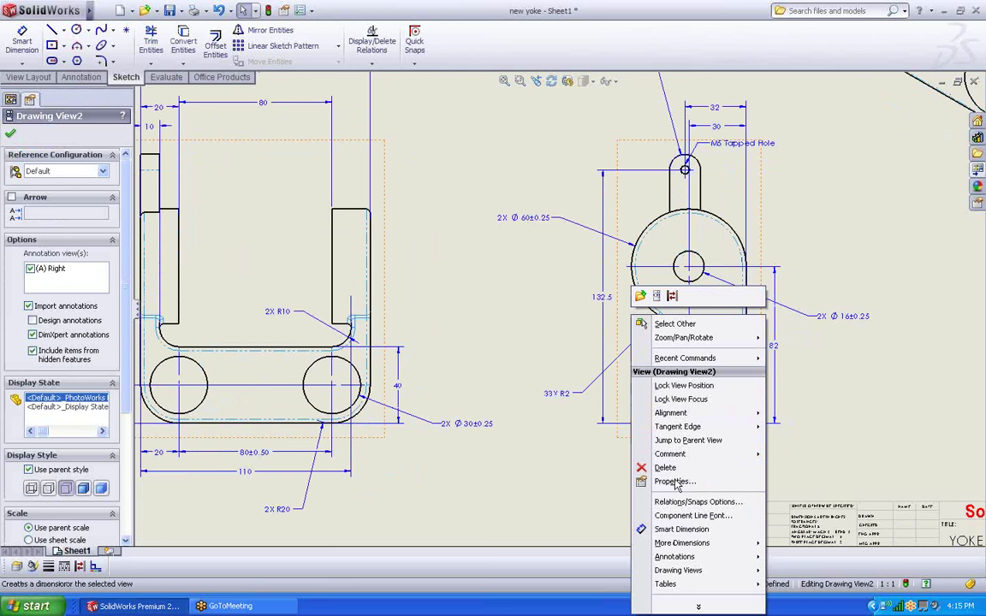
mouse_move(684, 427)
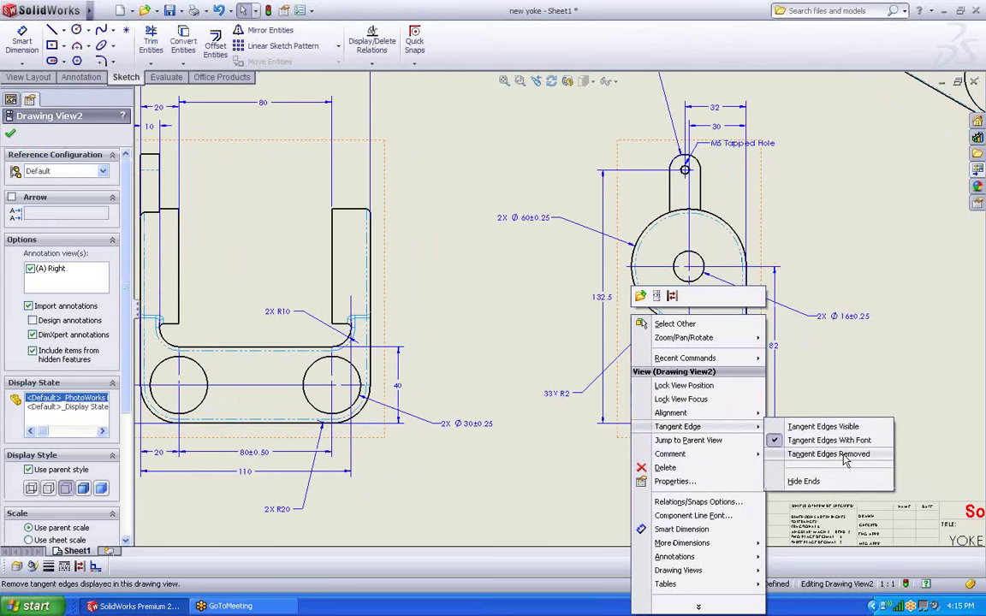
left_click(745, 454)
left_click(865, 438)
Display the isometric view as Shaded With Edges and shift it inward, away from the sheet border
scroll(762, 291, "up", 6)
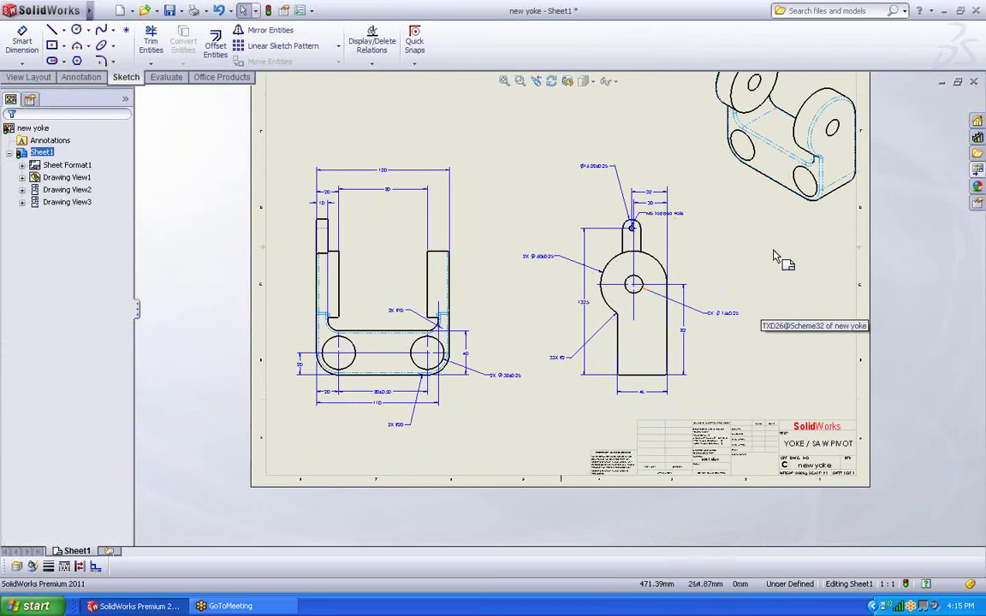
left_click(704, 163)
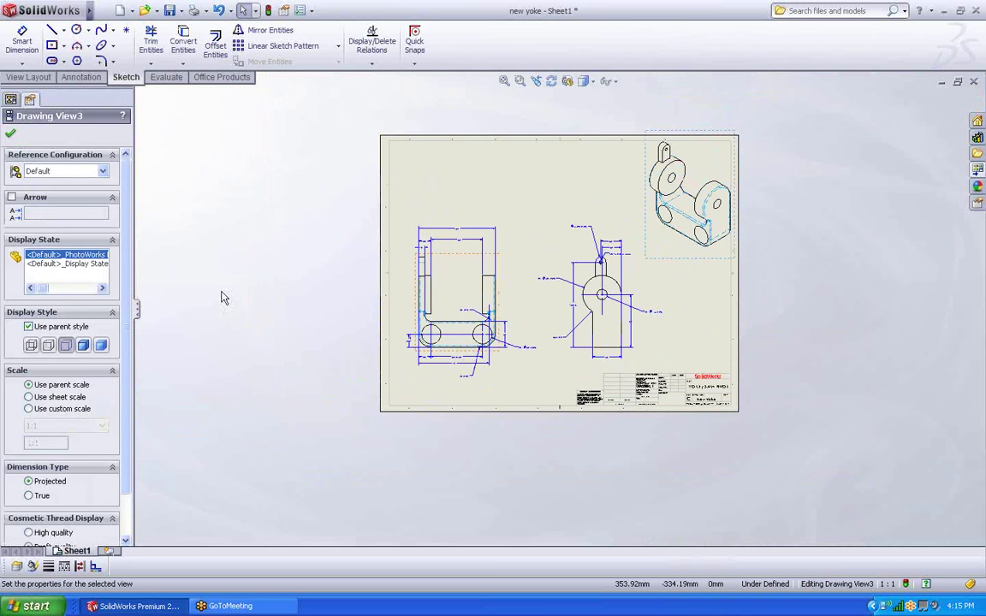
left_click(92, 343)
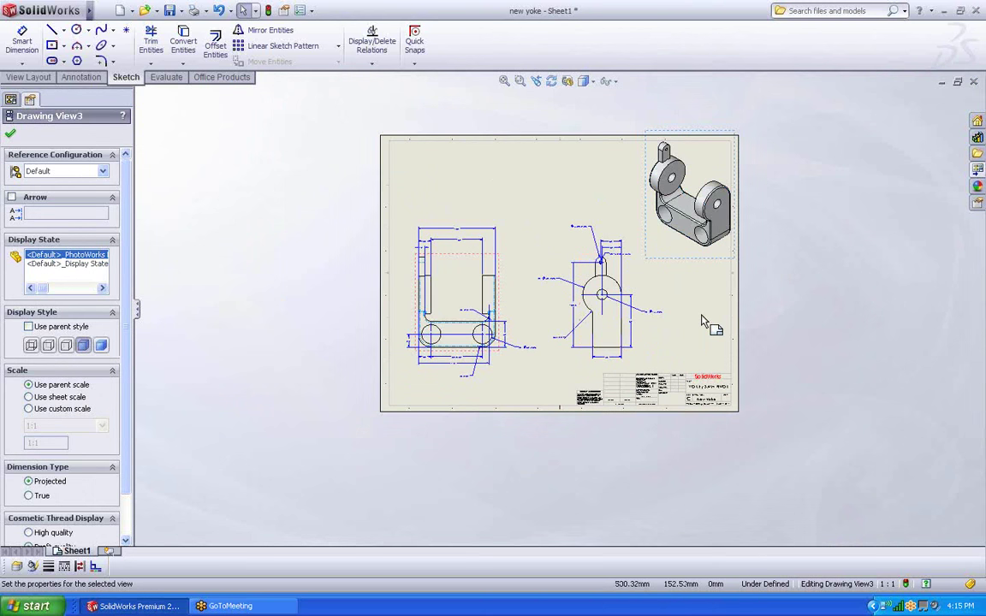
left_click(689, 275)
mouse_move(682, 262)
left_mouse_down()
mouse_move(687, 269)
mouse_move(658, 262)
left_mouse_up()
left_click(800, 276)
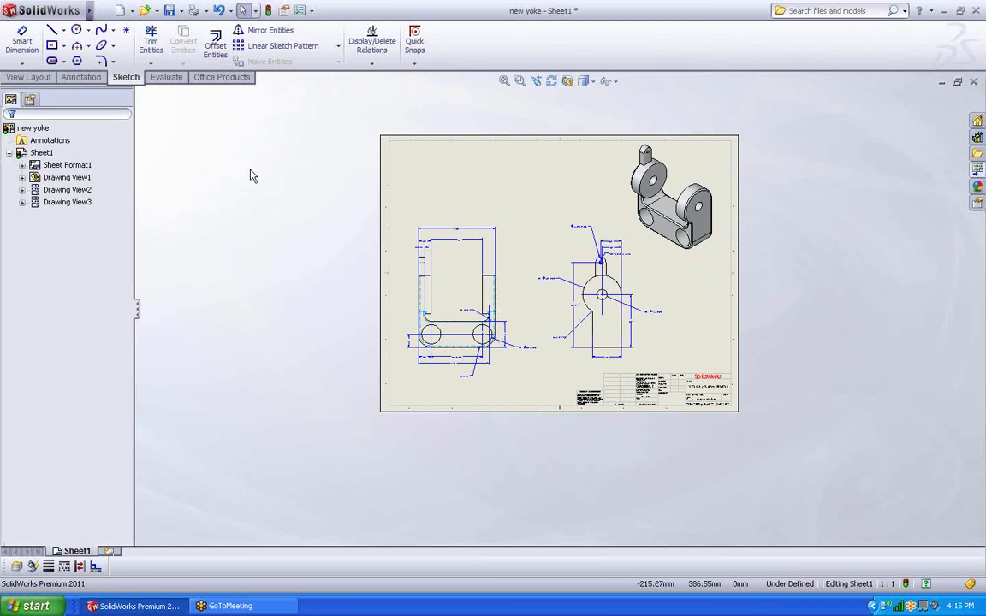
Save the drawing to the Desktop as an eDrawings file named new yoke.EDRW
left_click(103, 10)
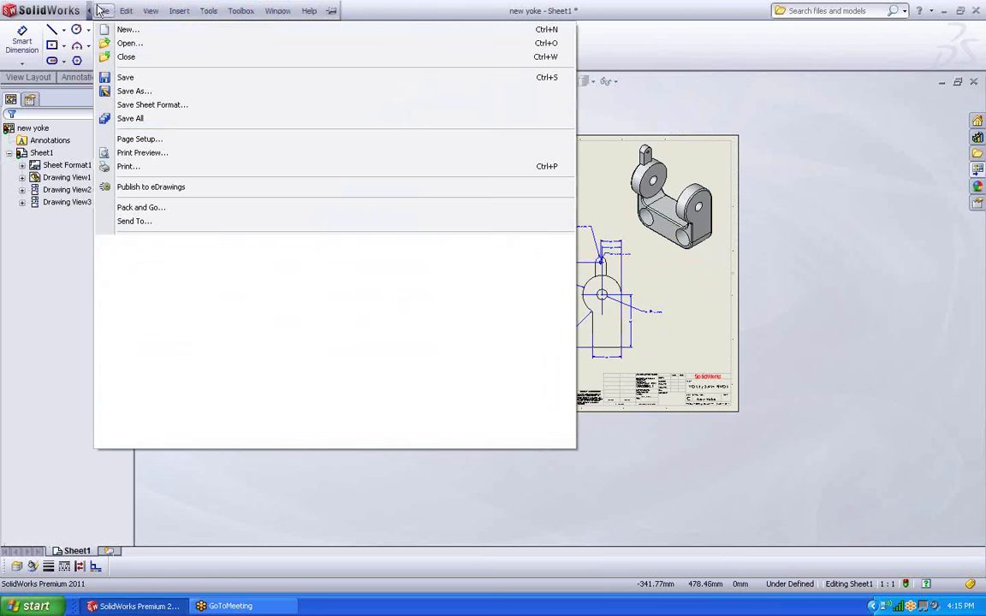
left_click(133, 92)
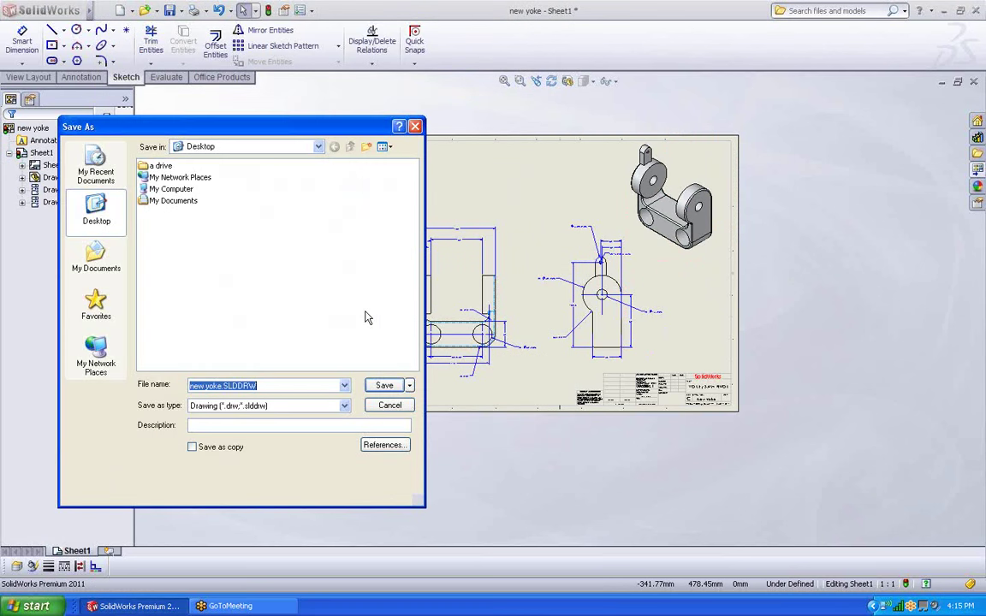
left_click(290, 408)
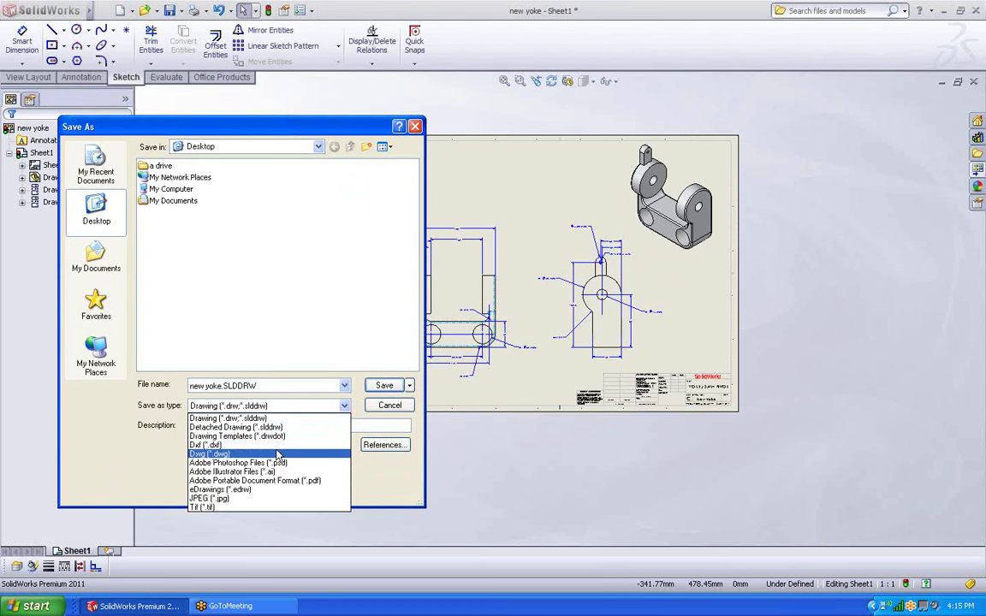
left_click(252, 490)
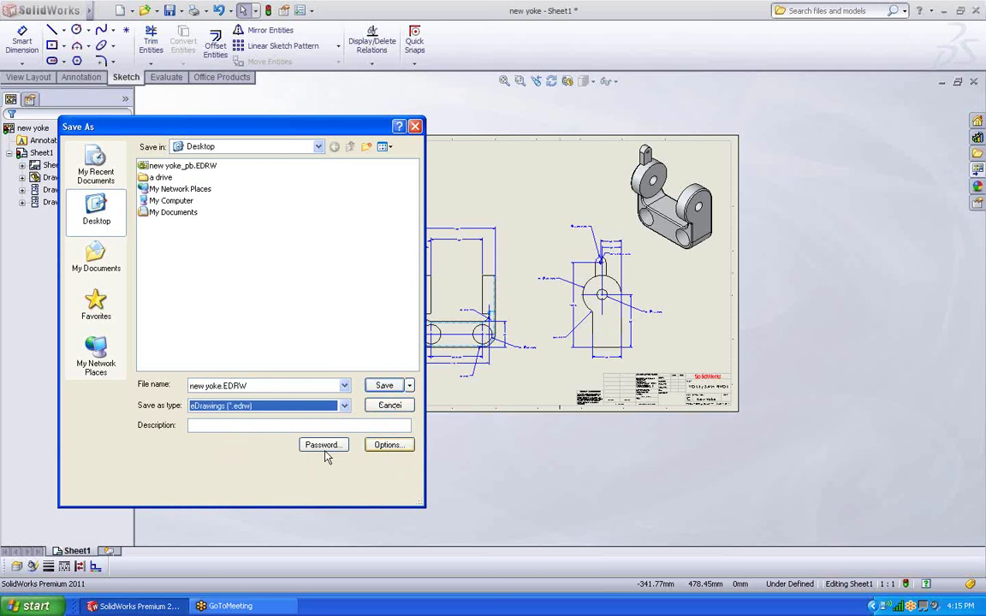
left_click(391, 388)
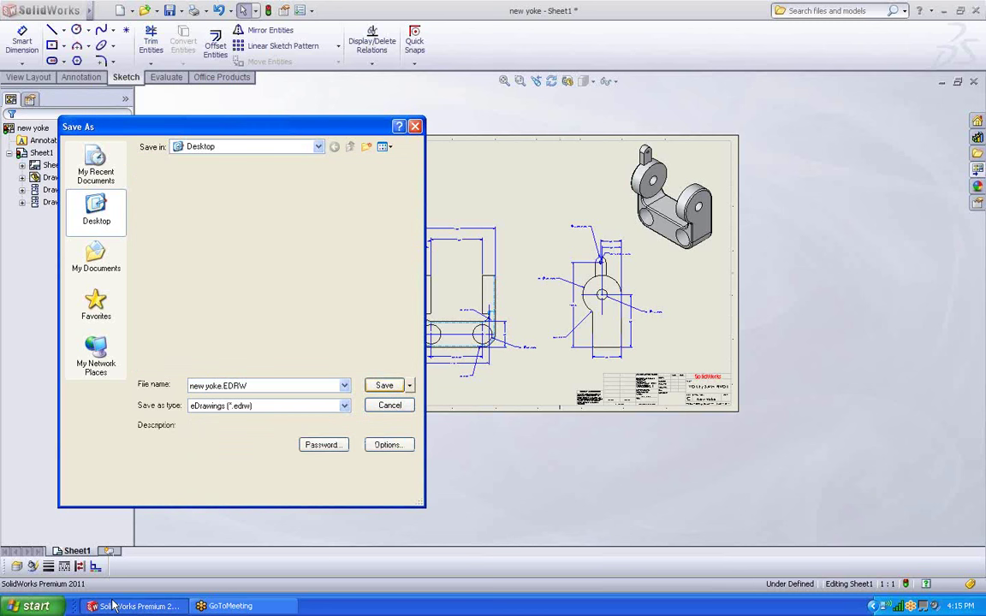
Switch to SolidWorks eDrawings 2011 and open new yoke.EDRW from the Desktop
left_click(34, 606)
left_click(51, 556)
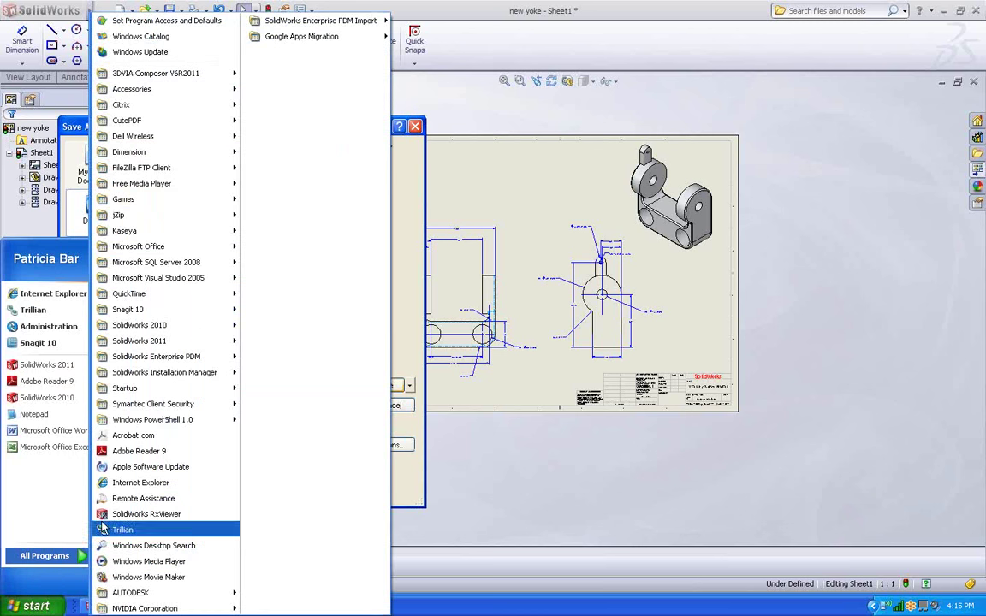
mouse_move(157, 344)
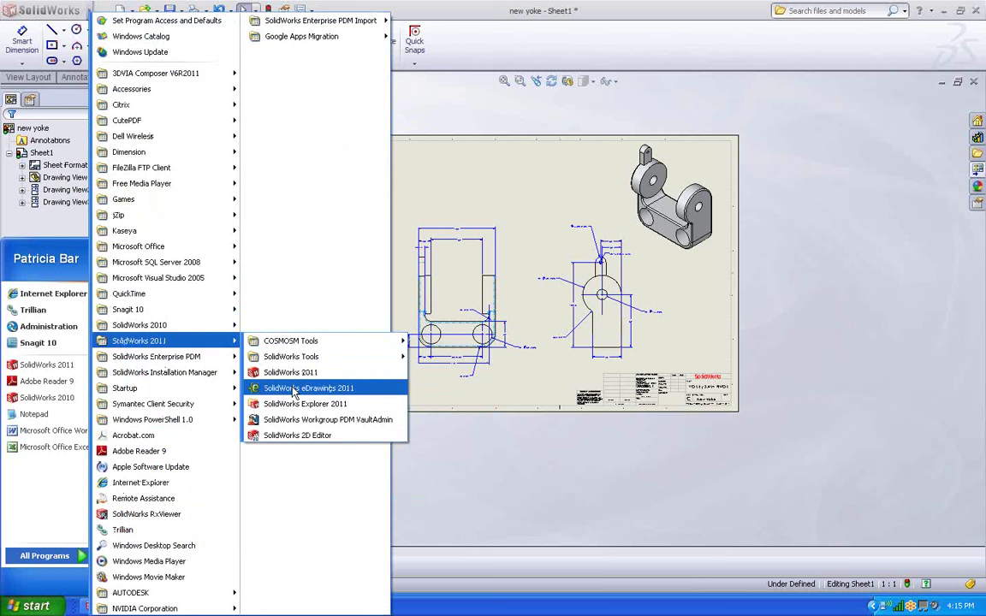
left_click(308, 388)
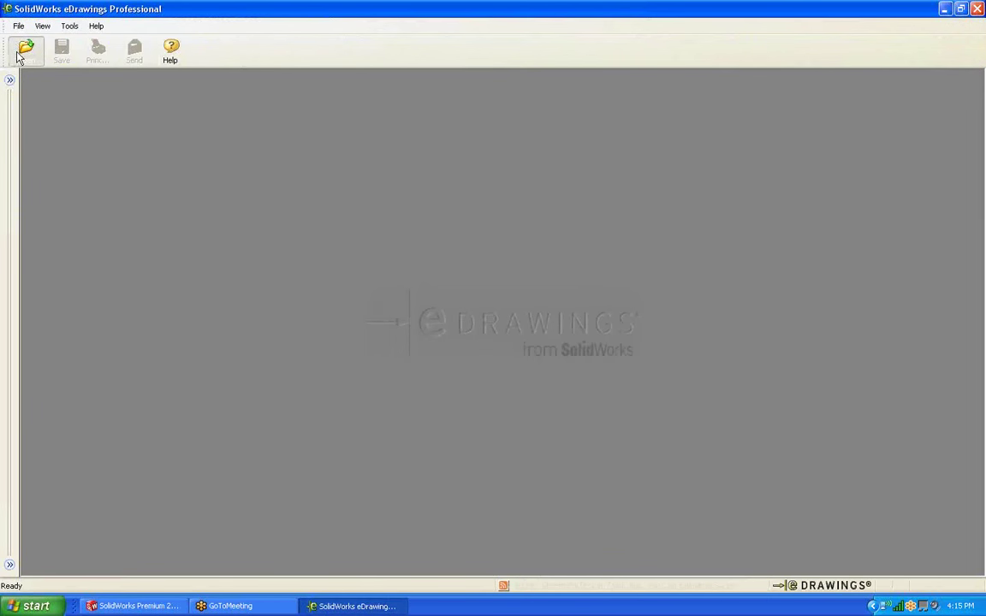
left_click(23, 51)
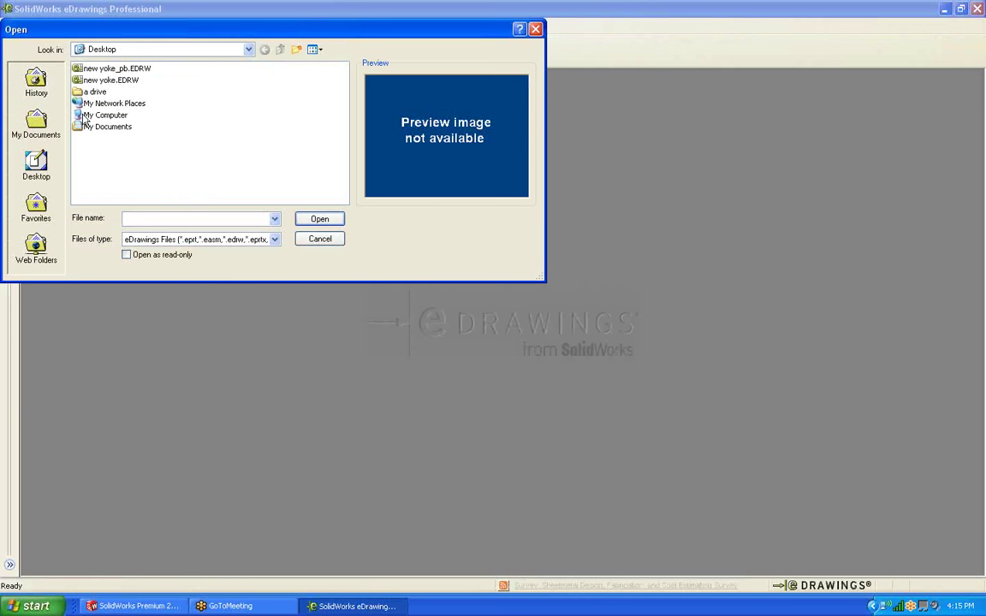
left_click(101, 80)
left_click(320, 219)
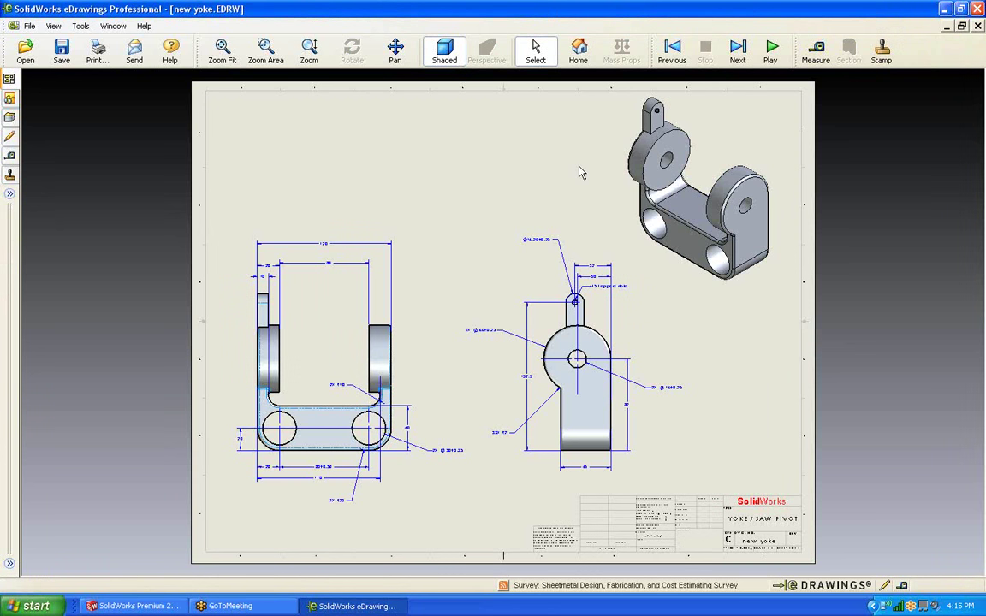
Play the animated walkthrough of the drawing views, and stop it at the isometric view
left_click(774, 51)
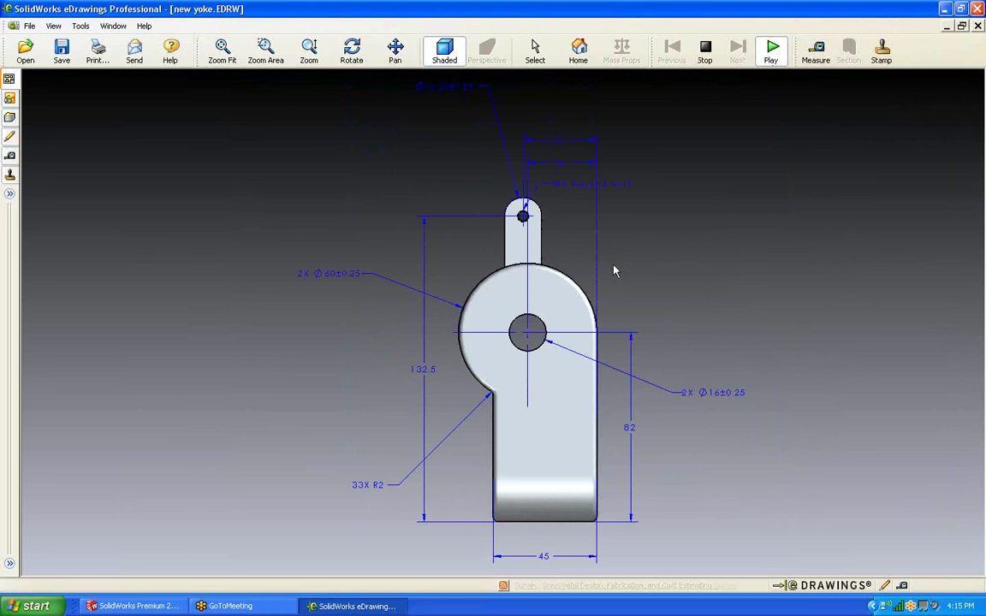
left_click(708, 53)
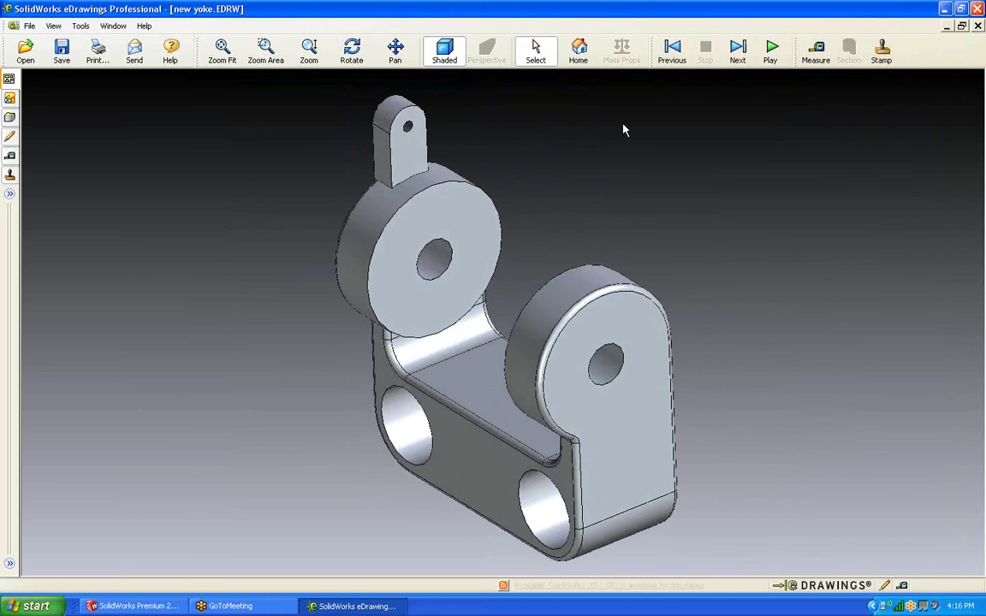
Examine the yoke's isometric drawing view in 3D from several angles and distances
left_click(353, 53)
left_click_drag(436, 243, 356, 195)
left_click(535, 54)
scroll(489, 315, "up", 5)
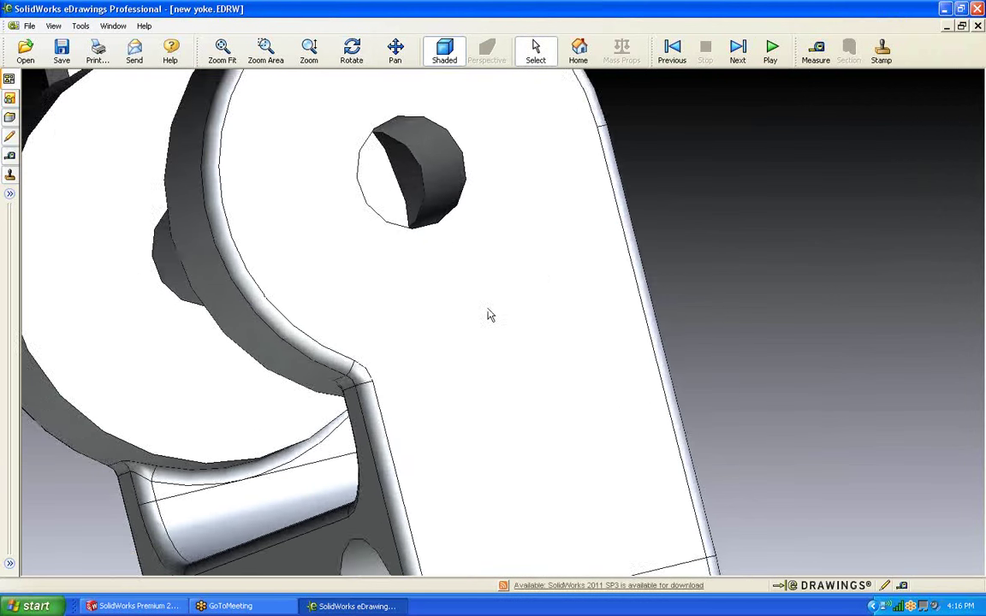
scroll(504, 309, "down", 3)
scroll(501, 304, "down", 3)
middle_click_drag(458, 308, 408, 321, "ctrl")
right_click(451, 310)
left_click(374, 311)
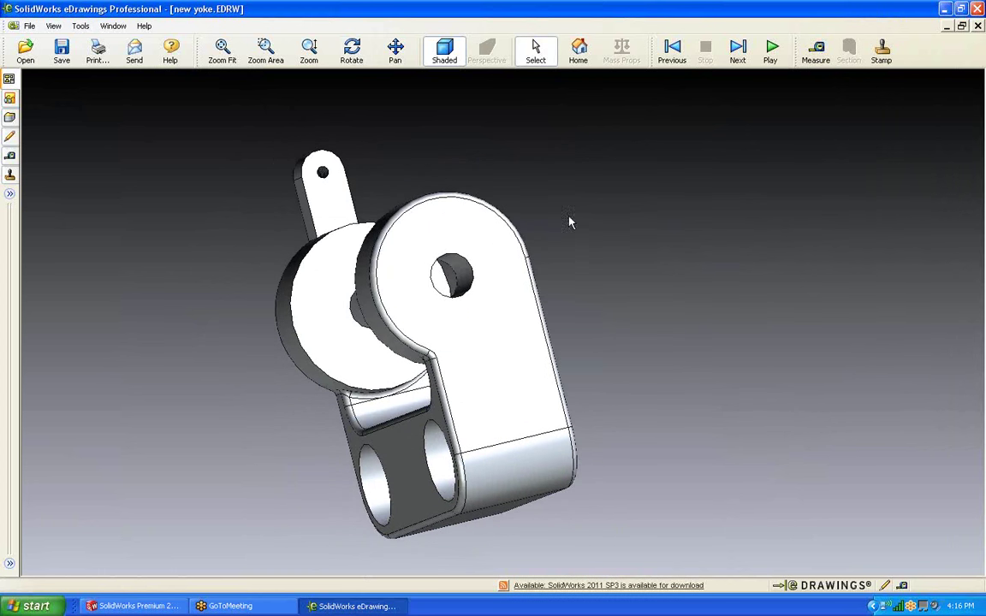
Measure the diameter and depth of the large round boss in the side view and return to the full drawing sheet
left_click(816, 53)
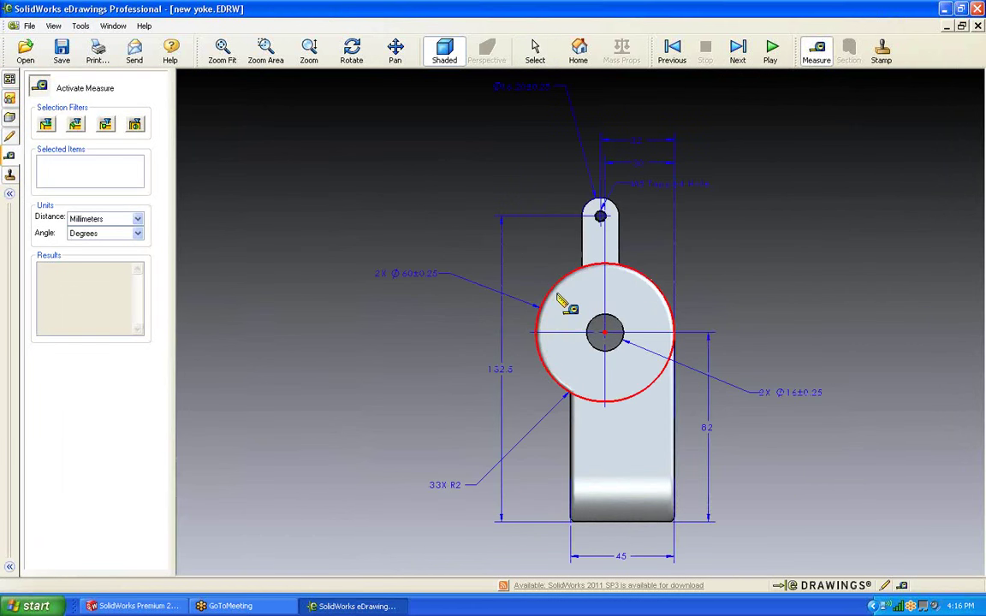
left_click(557, 294)
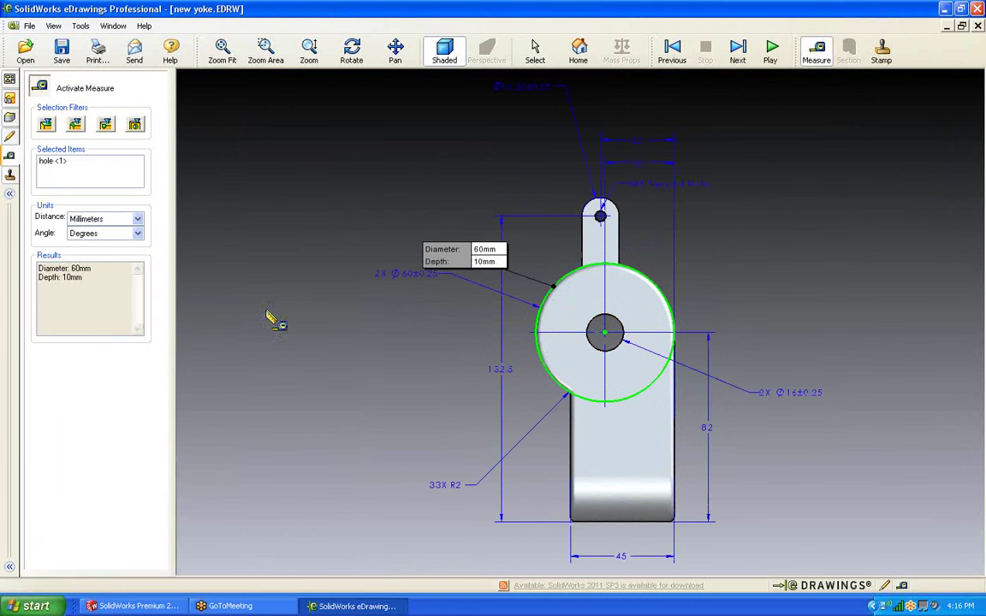
left_click(39, 86)
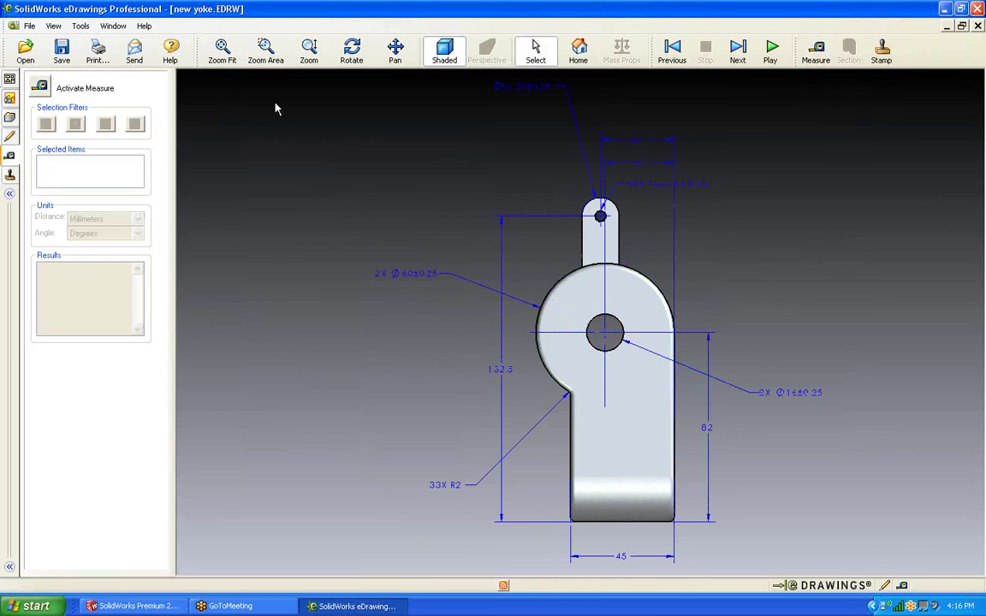
left_click(584, 52)
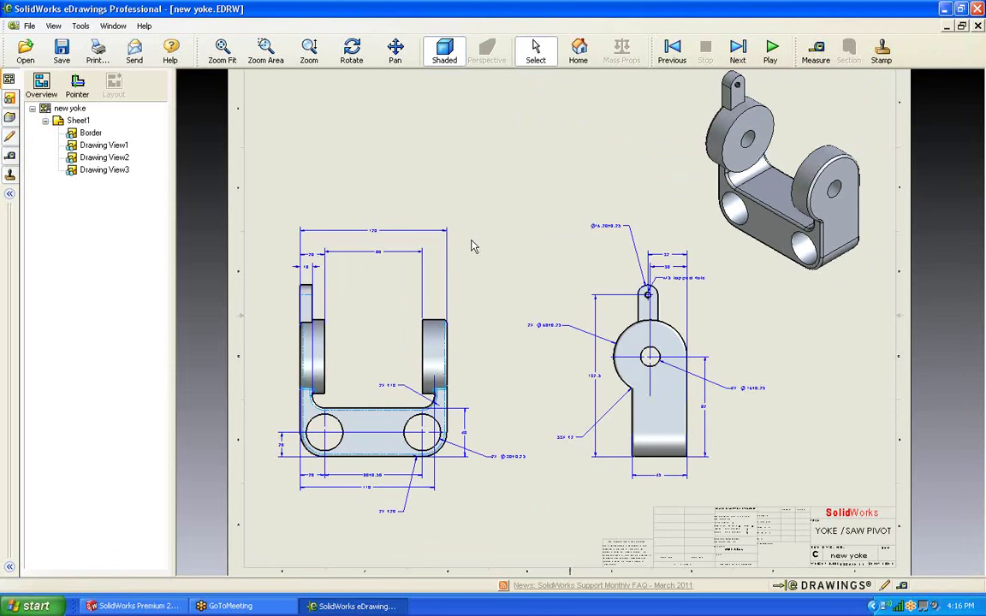
Add a leader markup note reading "watch for burrs" to the outer edge of the front view's boss
left_click(11, 141)
left_click(157, 148)
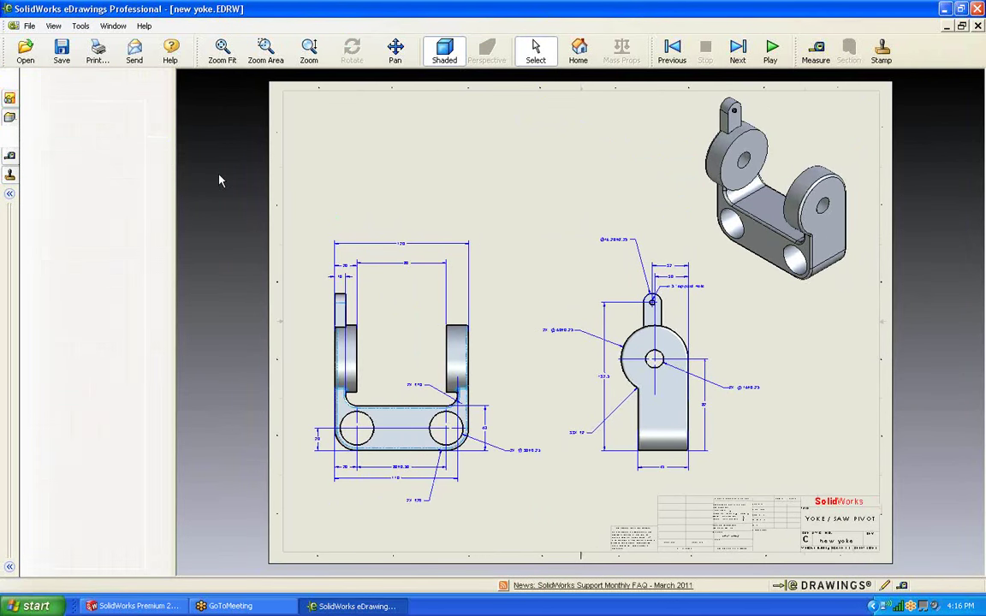
left_click(544, 229)
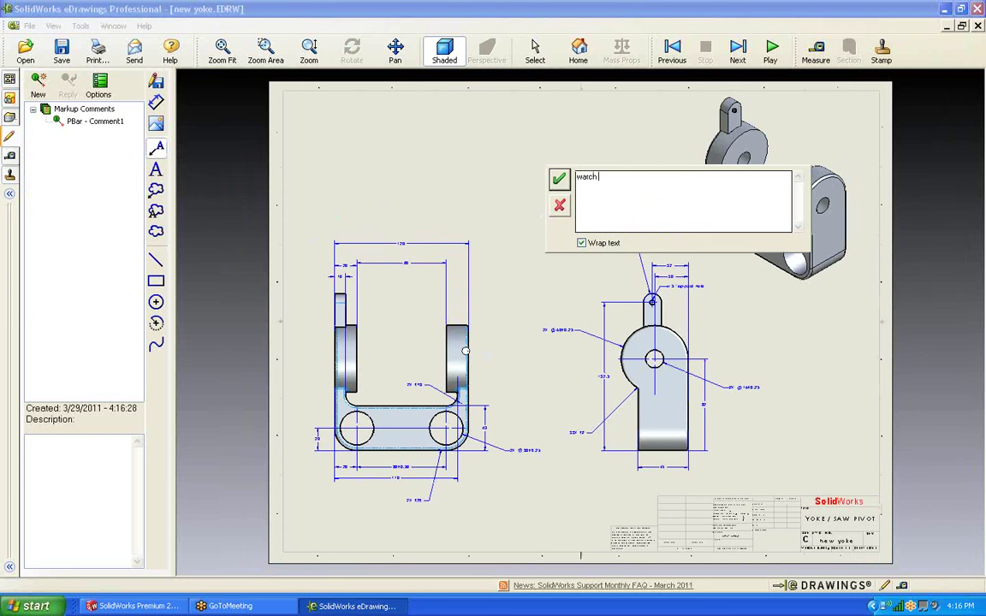
left_click(558, 178)
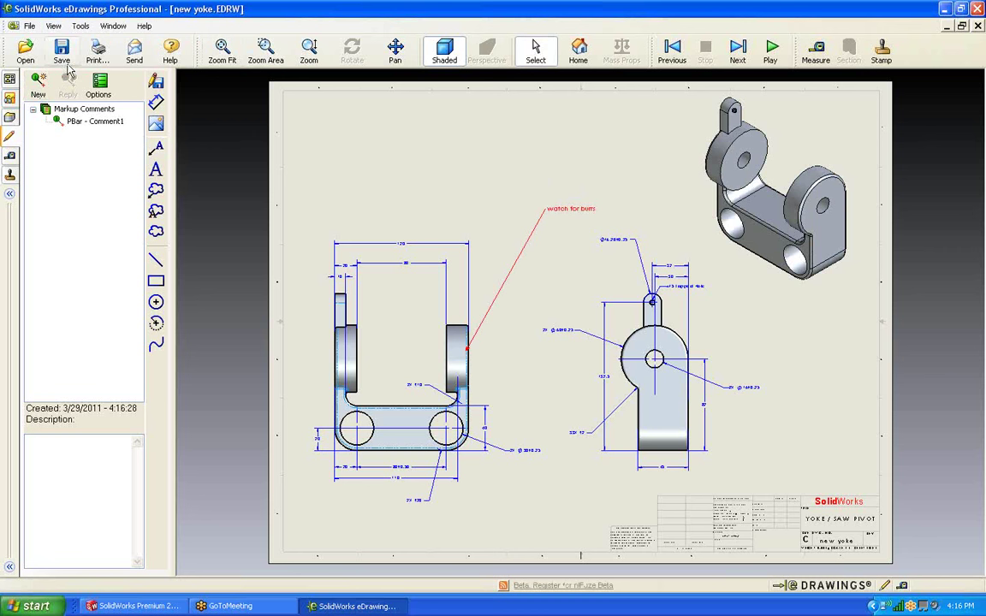
Open the markup file "Miter Saw Design Review.markup" from the Miter Saw Demo folder inside Demo Stuff on drive C
left_click(29, 26)
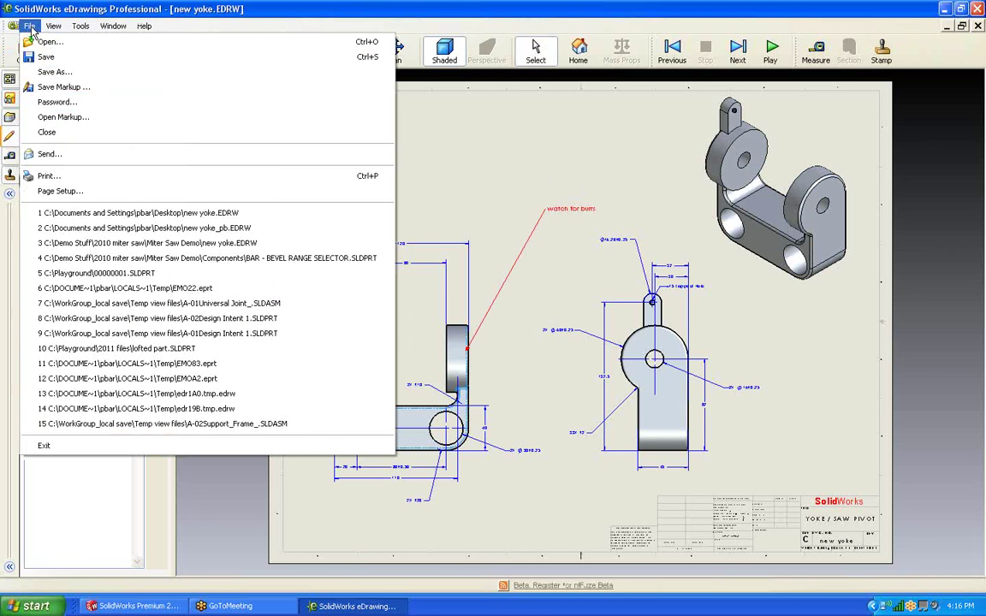
left_click(73, 117)
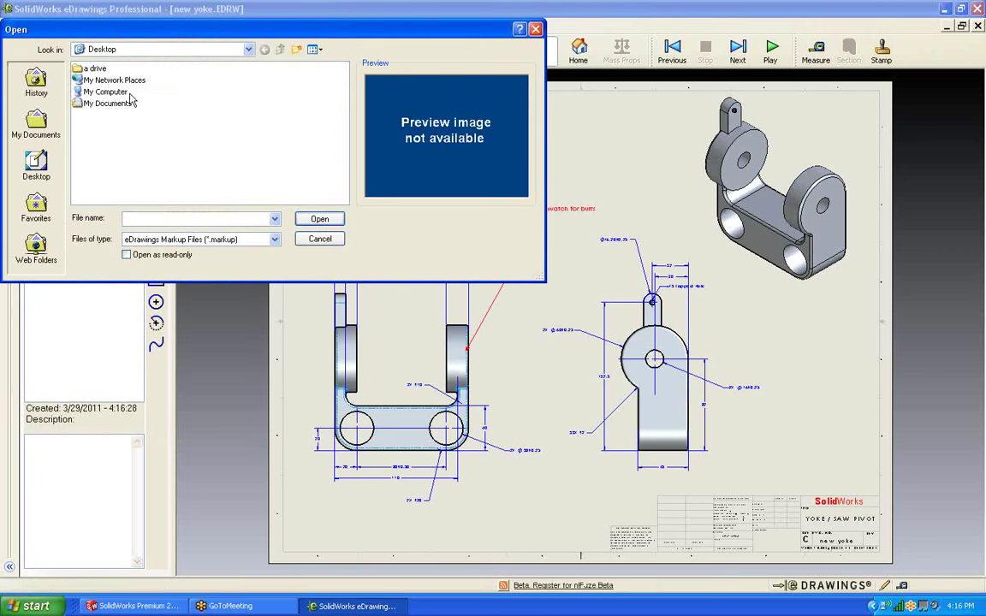
left_click(190, 50)
left_click(162, 105)
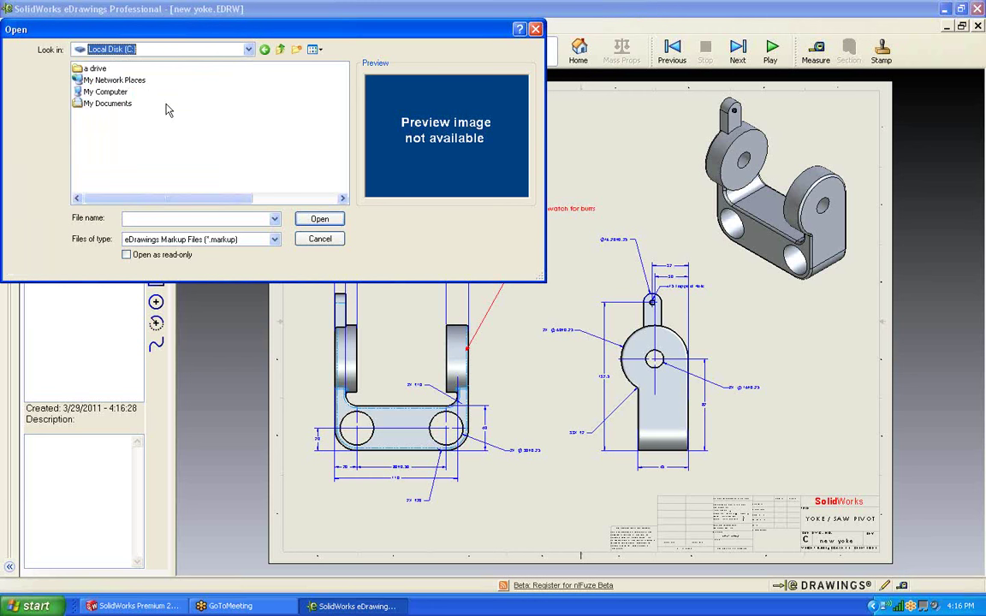
left_click(280, 199)
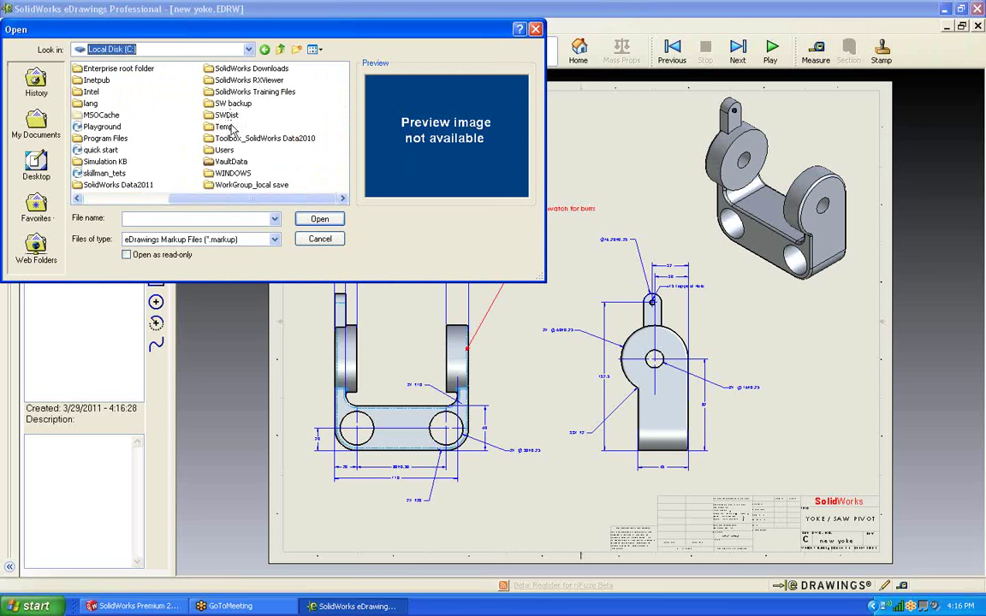
scroll(131, 184, "up", 2)
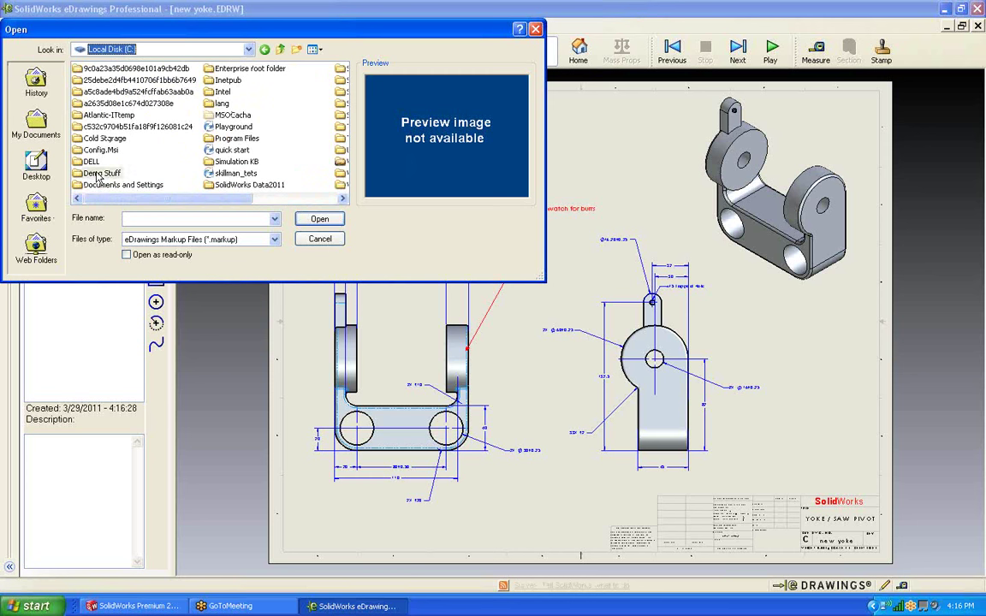
double_click(99, 175)
double_click(101, 68)
double_click(103, 68)
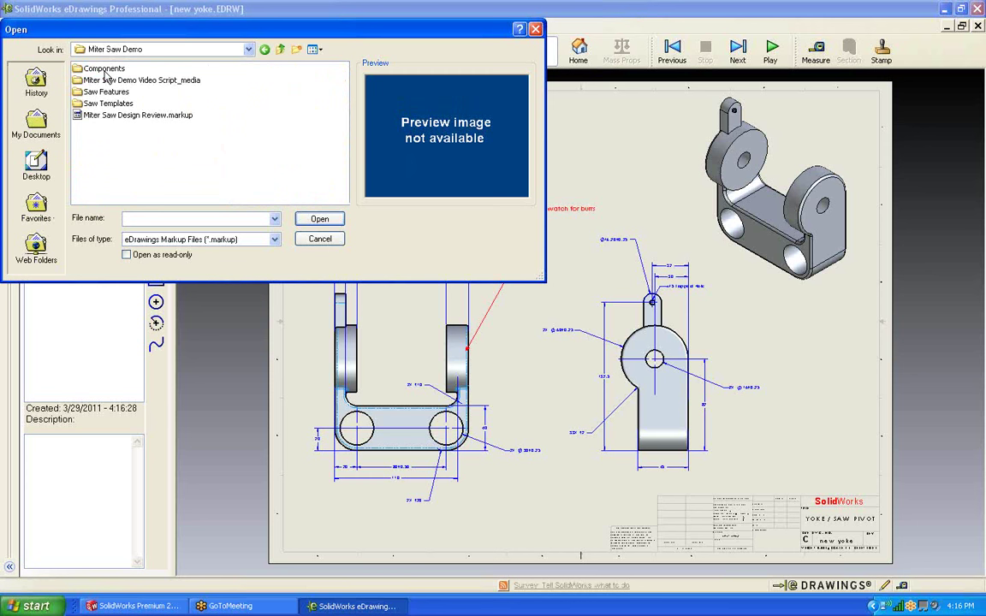
left_click(96, 115)
left_click(315, 219)
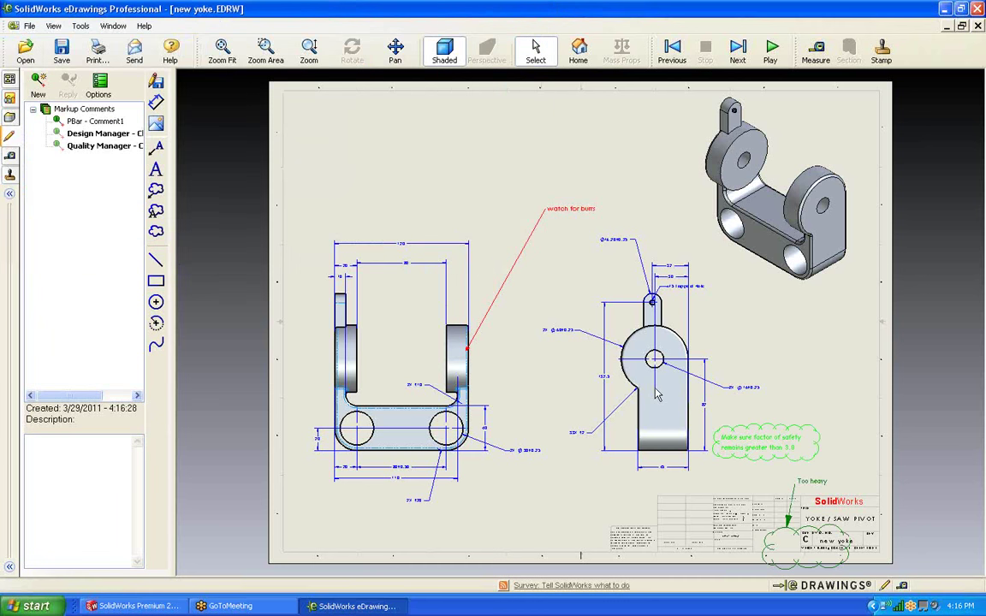
Read the review comments around the title block and close eDrawings to return to SolidWorks
scroll(636, 368, "down", 3)
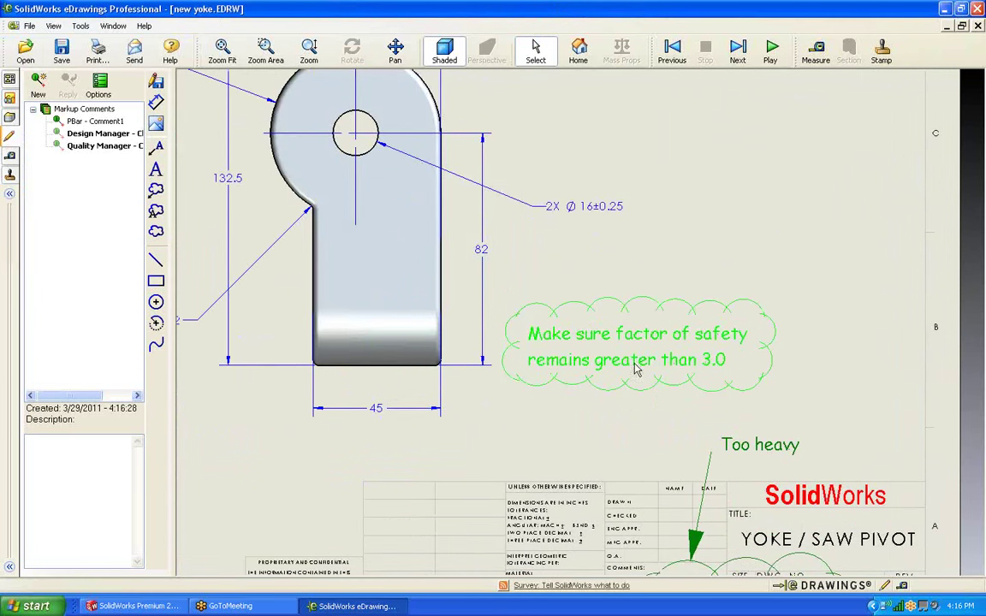
scroll(768, 463, "up", 4)
scroll(667, 487, "down", 4)
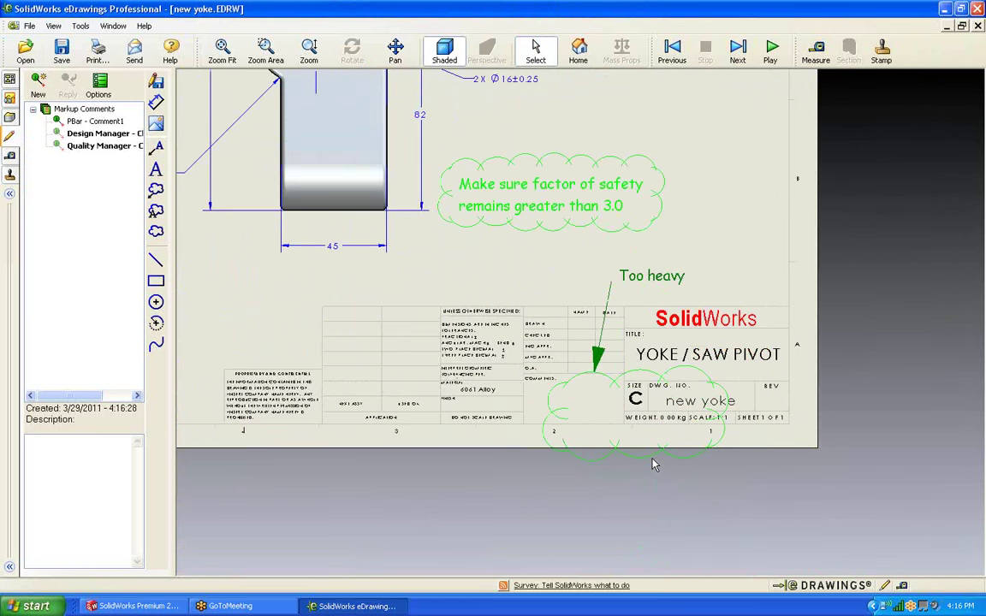
scroll(528, 174, "up", 6)
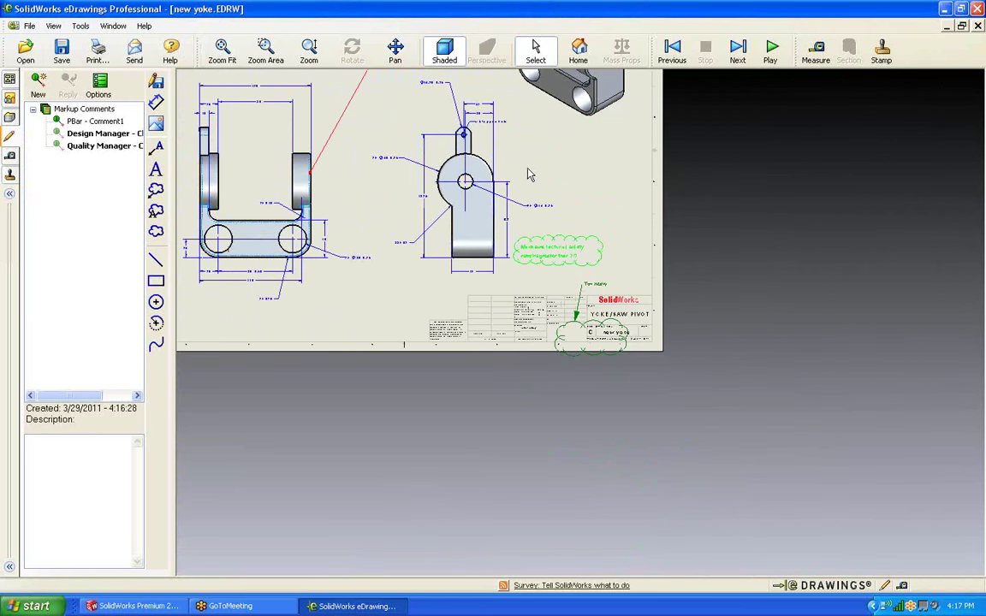
scroll(470, 170, "down", 1)
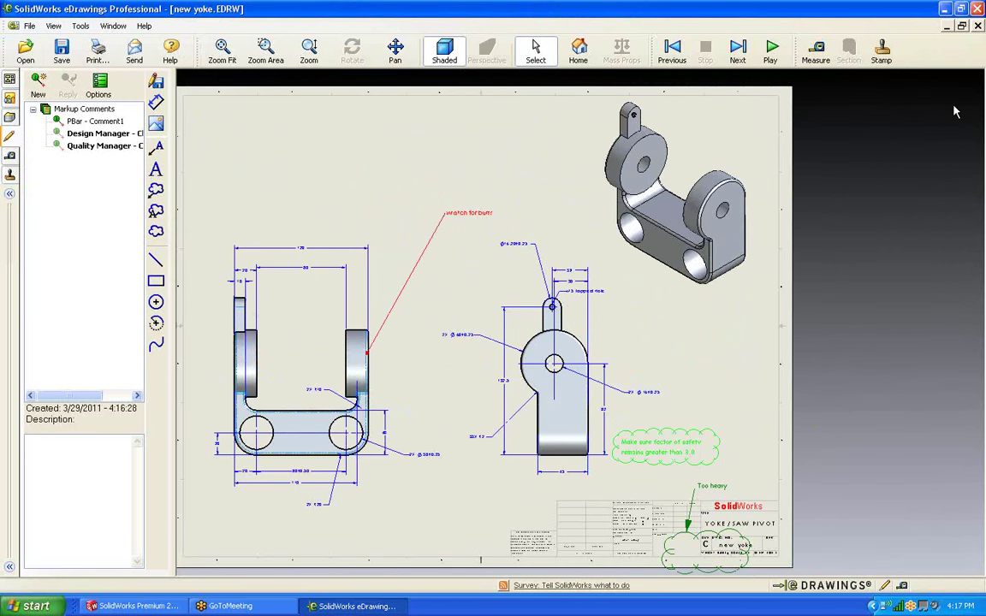
left_click(980, 25)
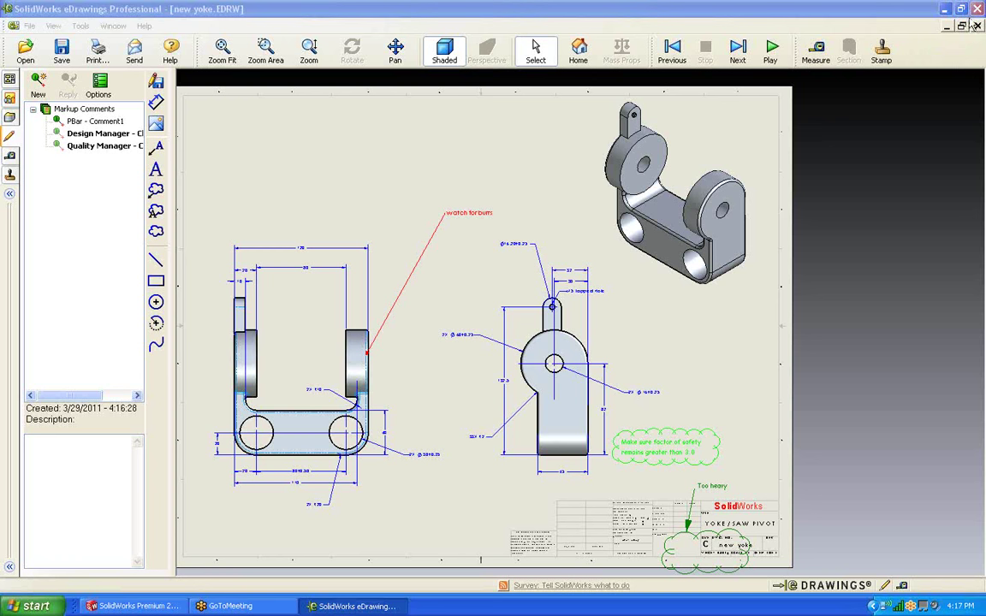
left_click(495, 332)
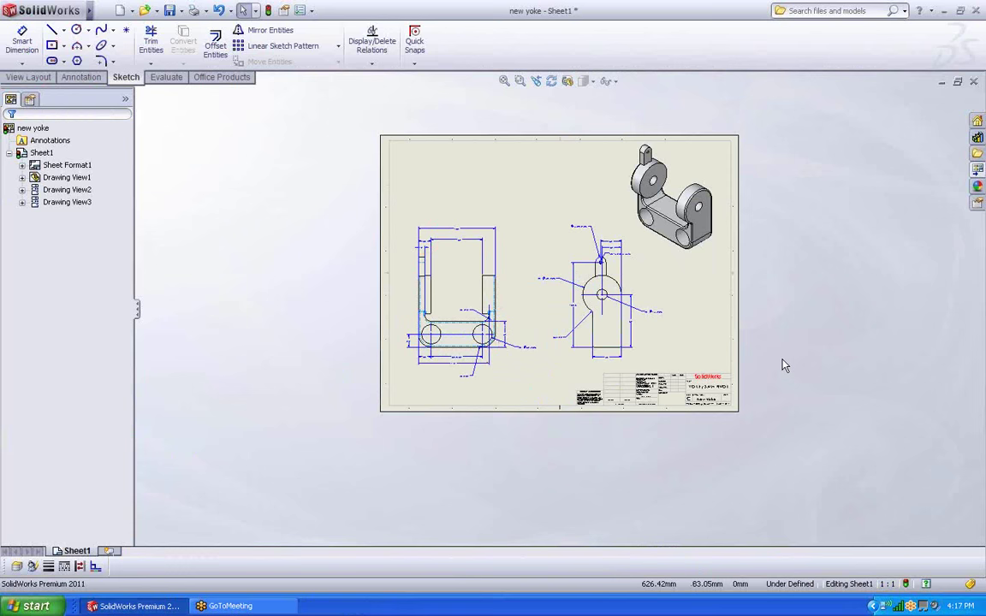
Switch to the open new yoke part document
key("ctrl+Tab")
left_click(605, 329)
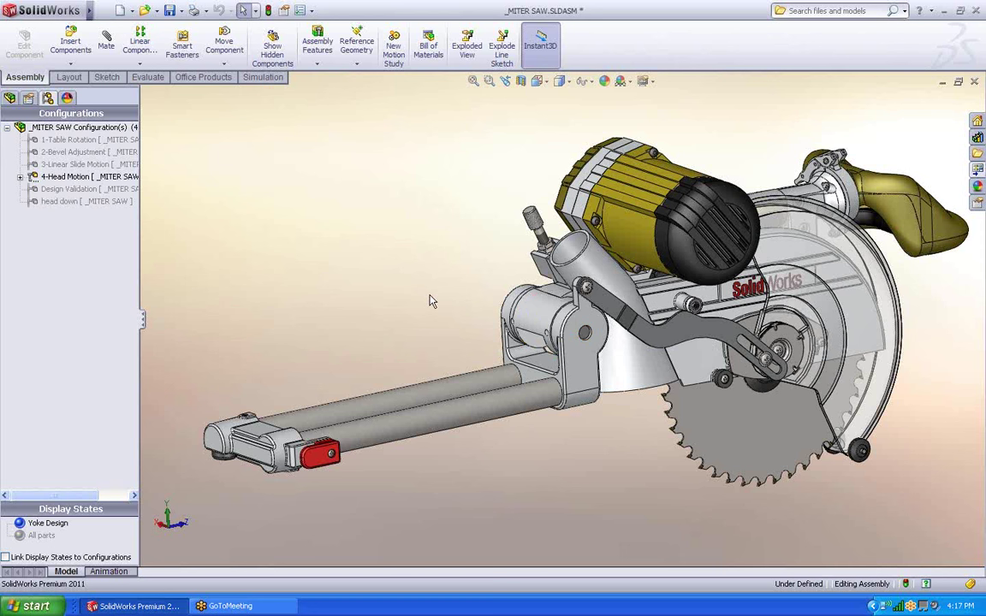
key("ctrl+Tab")
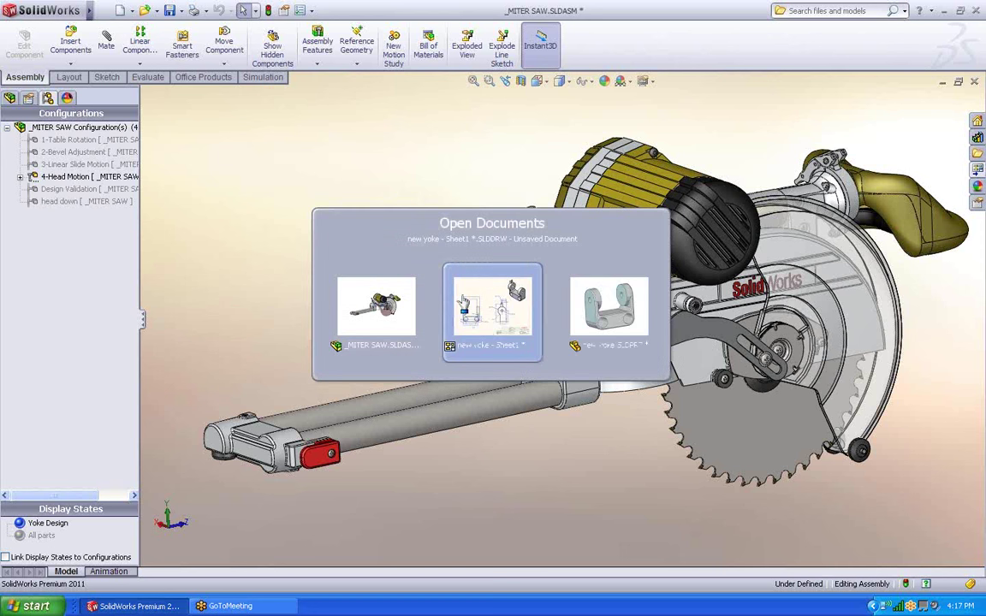
left_click(589, 299)
Copy the fillet along the round boss's edge onto the flat face of the drilled lug
scroll(394, 239, "down", 6)
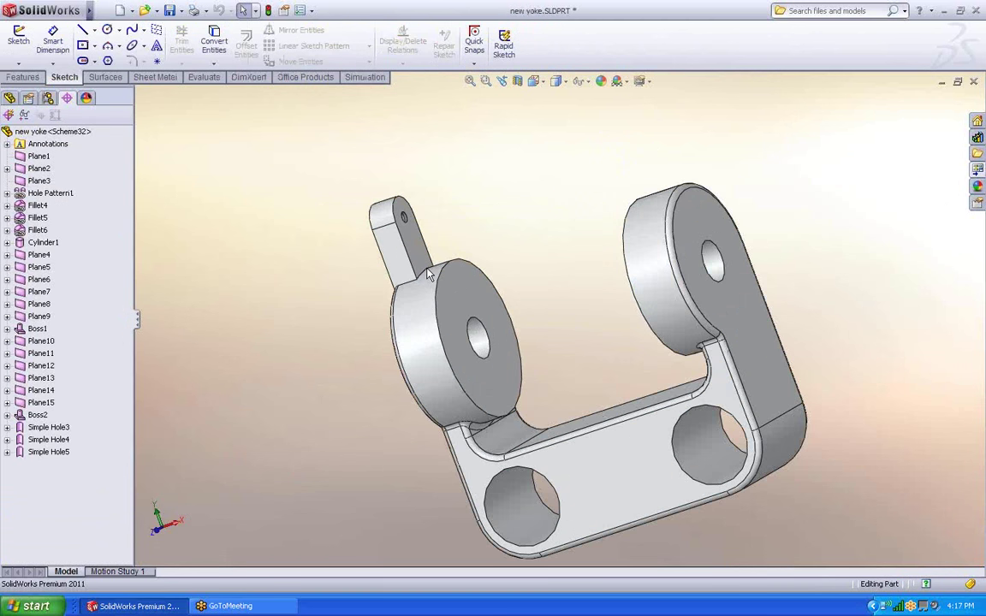
middle_click_drag(426, 272, 596, 209)
scroll(436, 184, "down", 2)
left_click(373, 367)
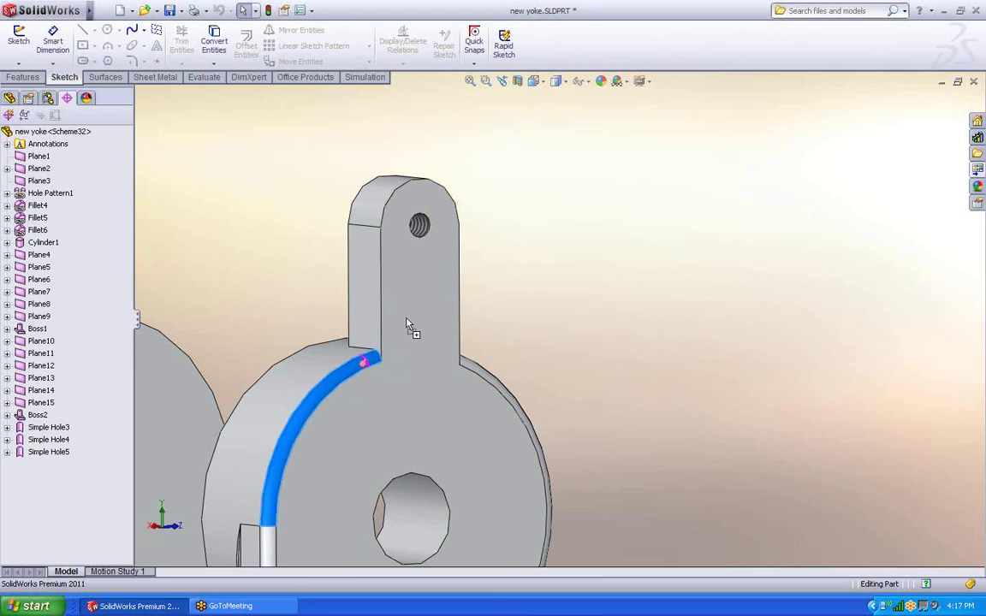
left_click_drag(407, 323, 416, 319, "ctrl")
left_click(540, 305)
scroll(541, 306, "up", 1)
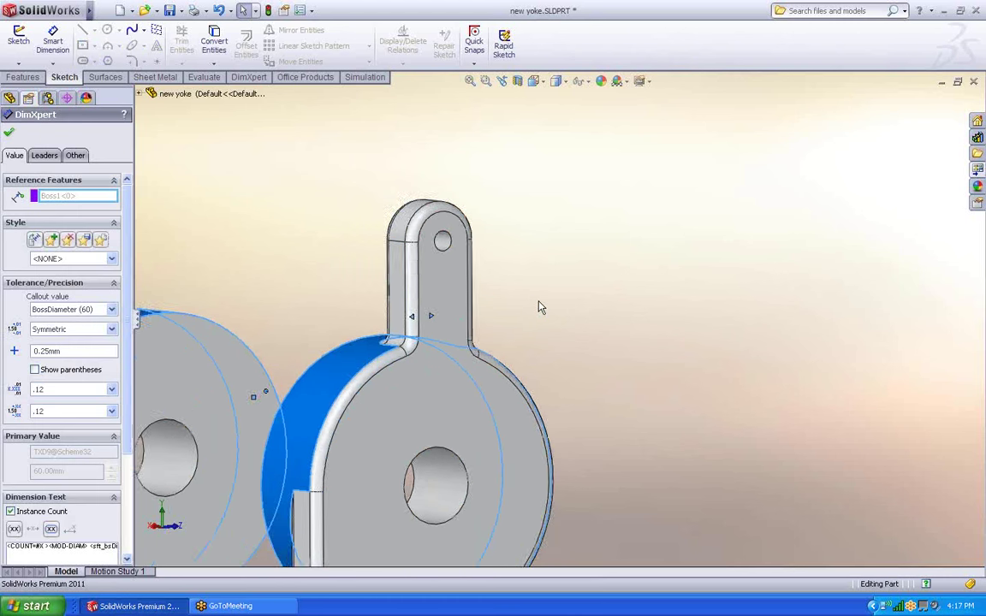
middle_click_drag(540, 306, 532, 281)
key("Escape")
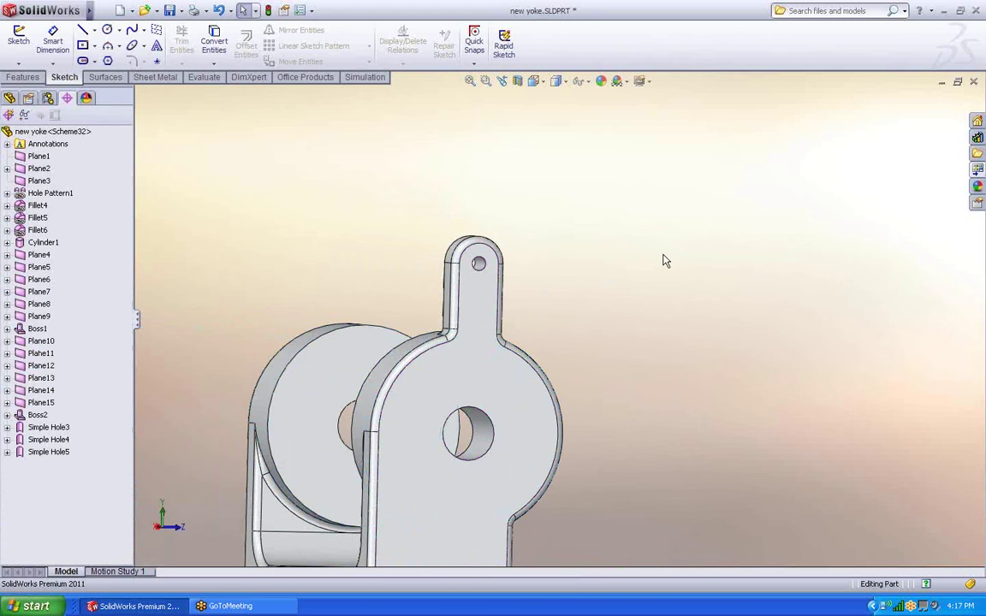
Switch to the _MITER SAW assembly and rebuild it with the changed yoke
key("ctrl+Tab")
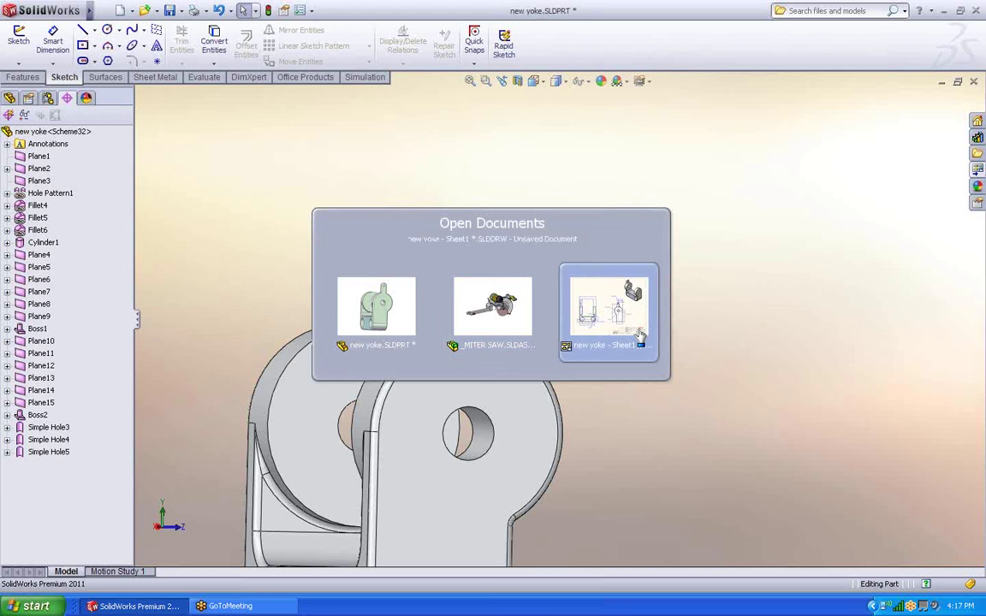
left_click(519, 332)
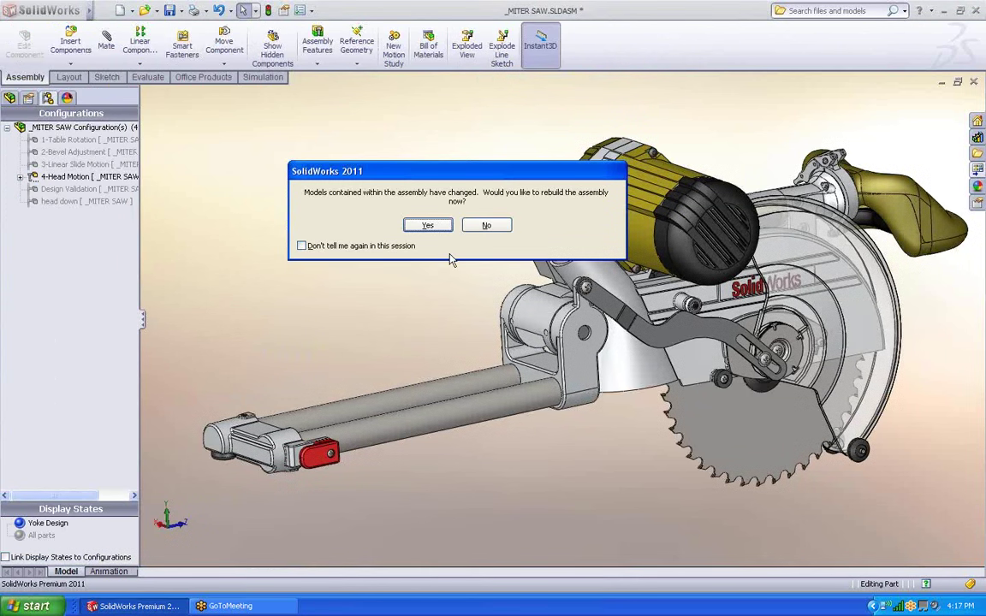
left_click(428, 225)
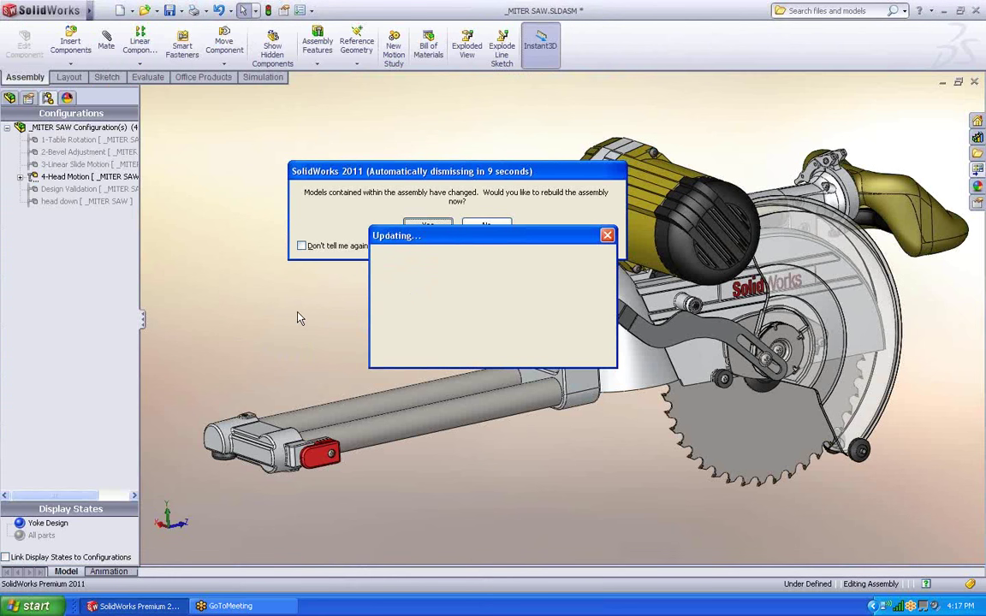
scroll(598, 307, "down", 5)
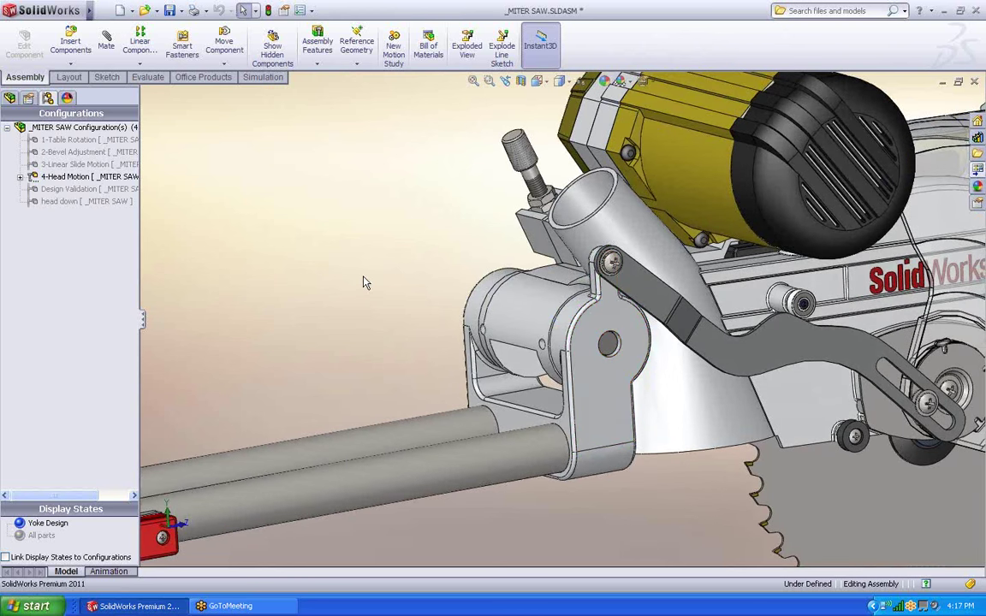
Activate the assembly's Design Validation configuration and show the Simulation commands
left_click(77, 188)
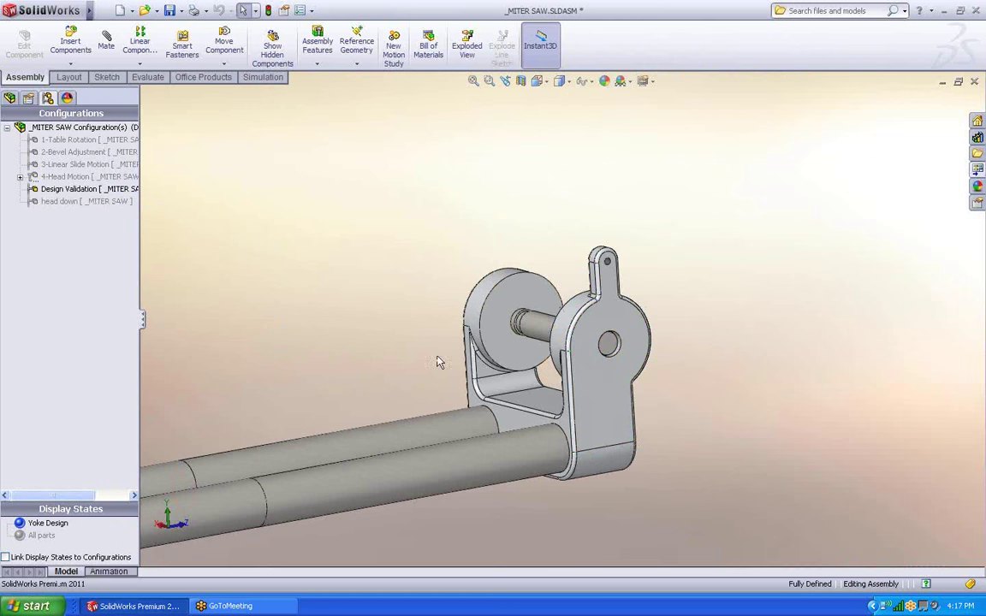
scroll(436, 356, "up", 5)
scroll(386, 331, "down", 2)
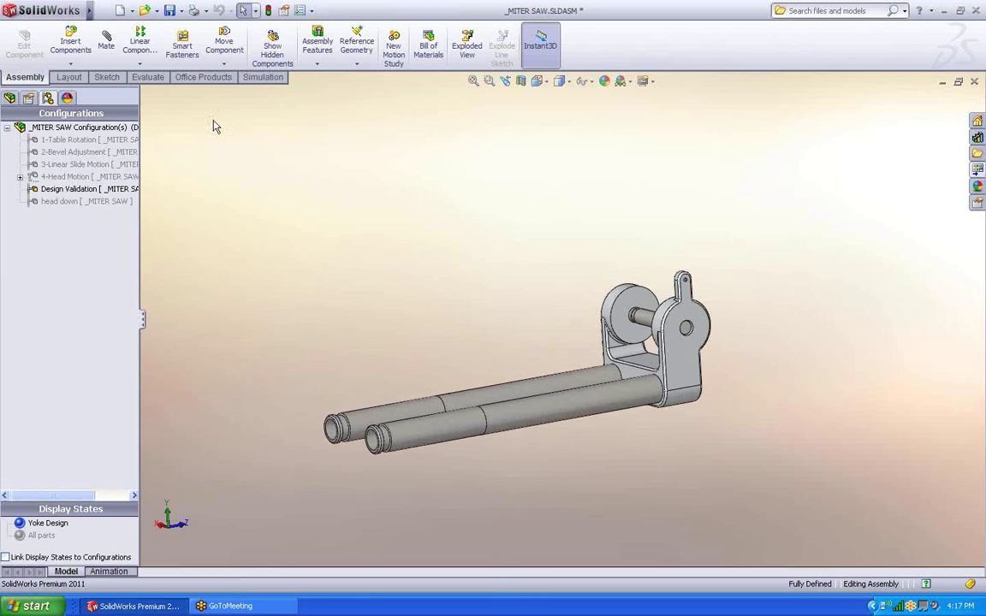
left_click(261, 77)
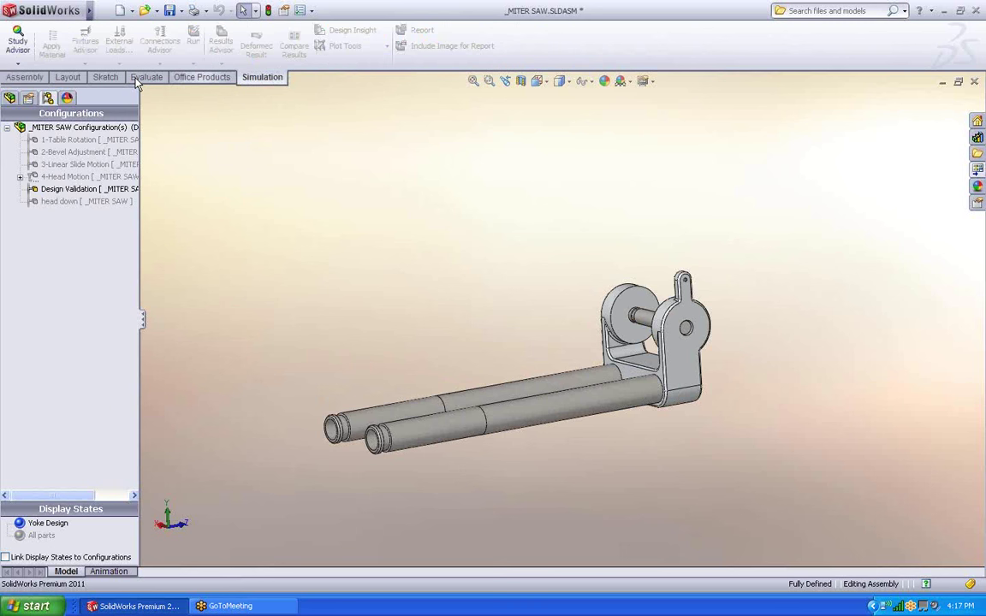
Create a new static study for the Design Validation configuration and list its component contacts and parts
left_click(26, 64)
left_click(30, 89)
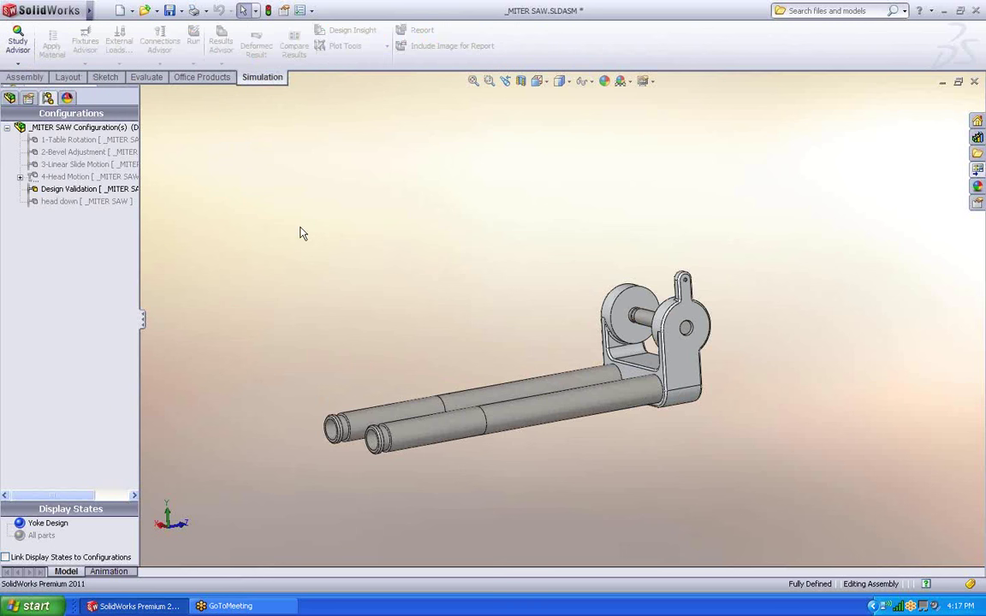
left_click(9, 131)
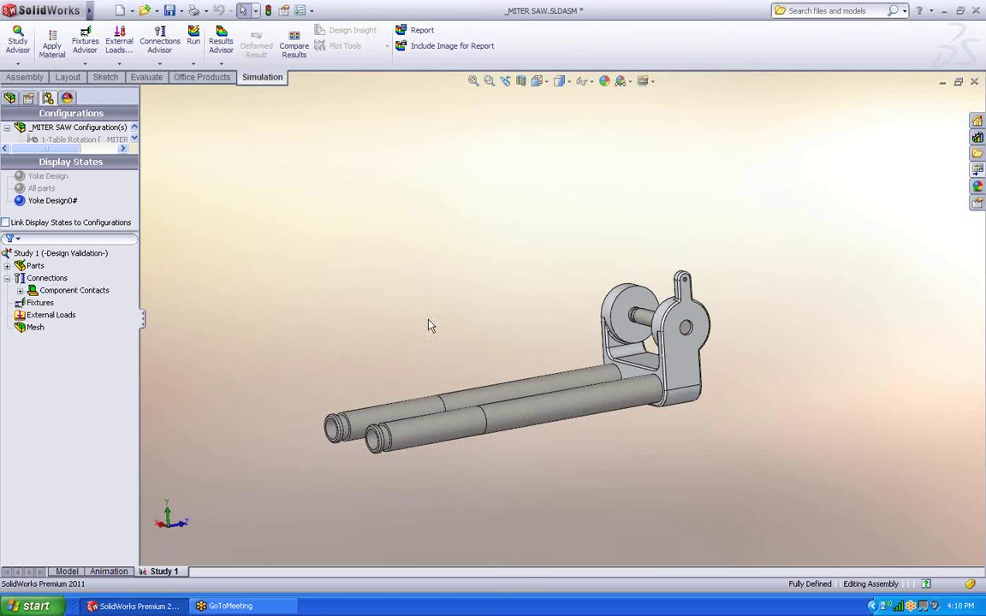
left_click(19, 291)
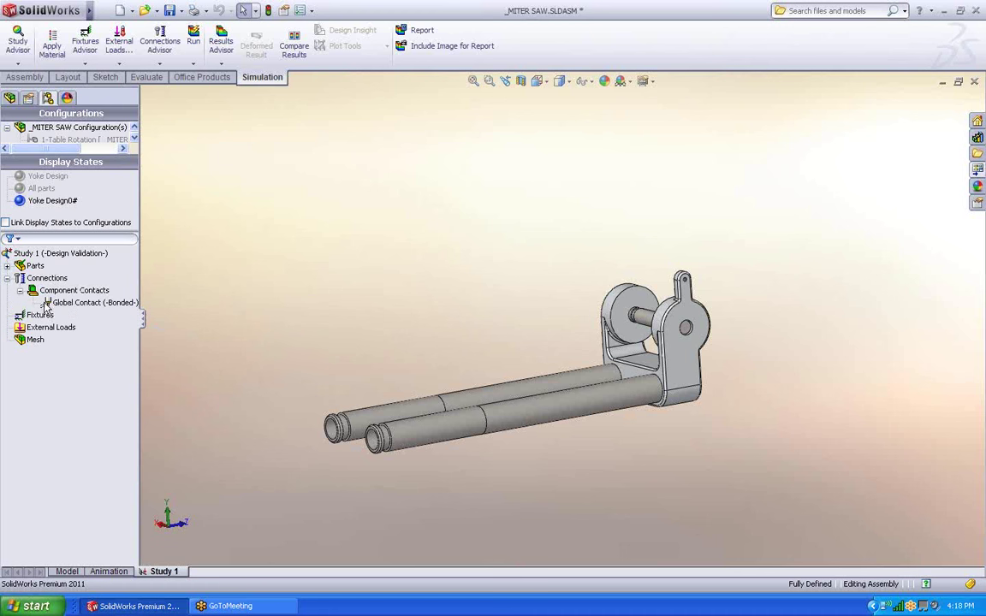
left_click(20, 291)
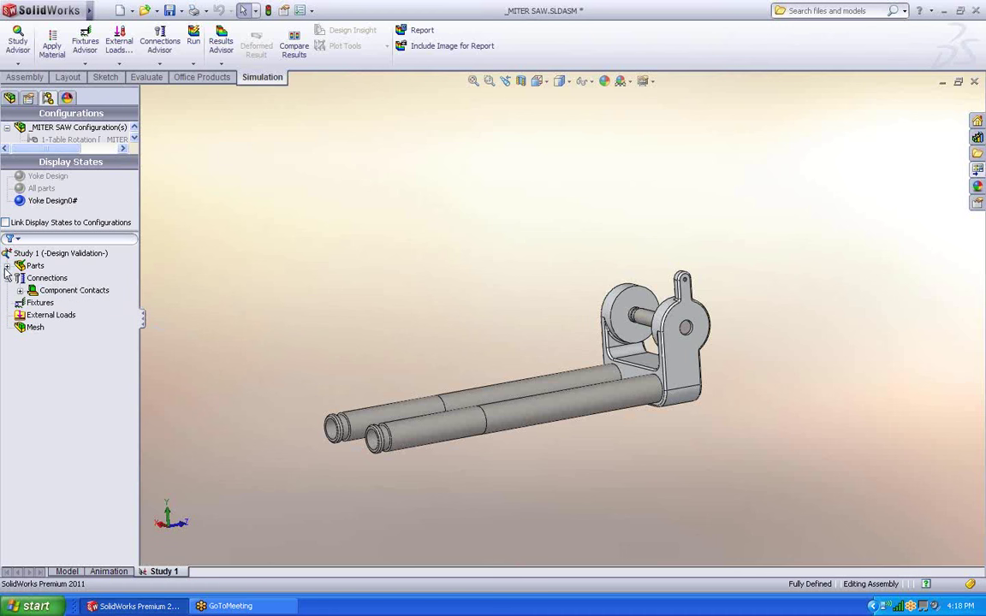
left_click(7, 266)
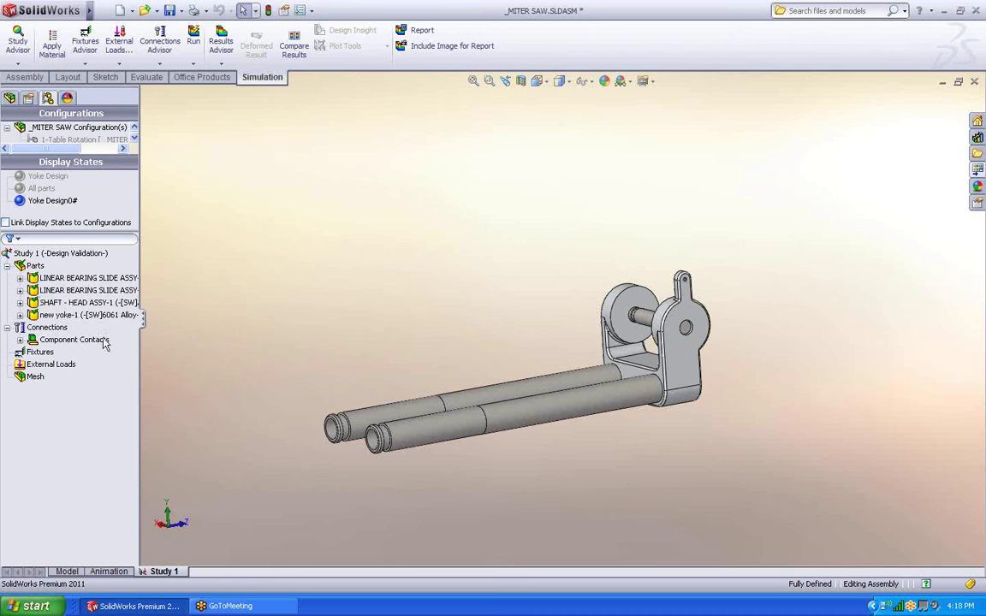
Apply a Fixed Geometry fixture to the outer cylindrical faces at the free ends of both linear bearing shafts
right_click(41, 354)
key("Escape")
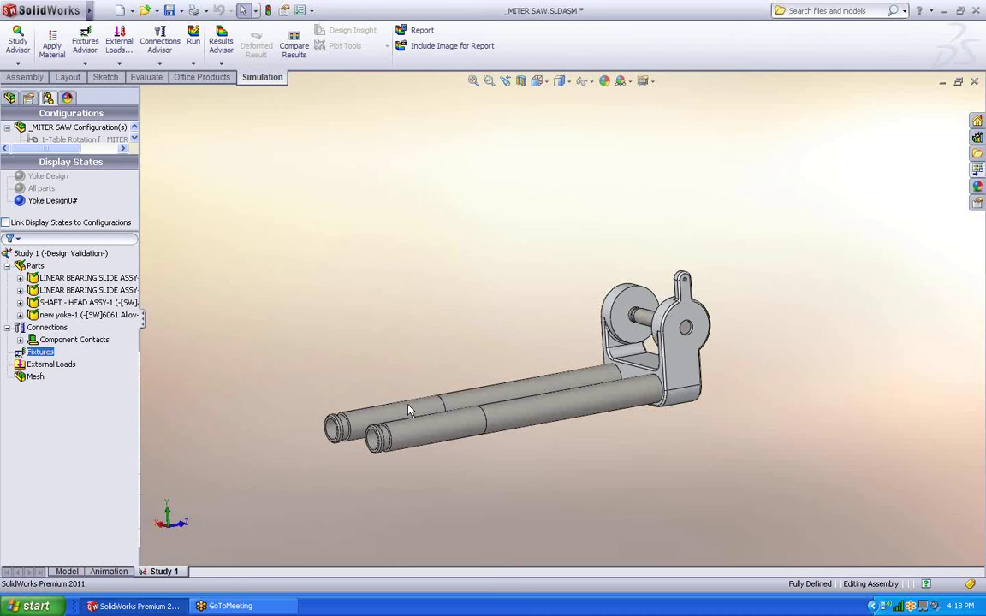
left_click(403, 406)
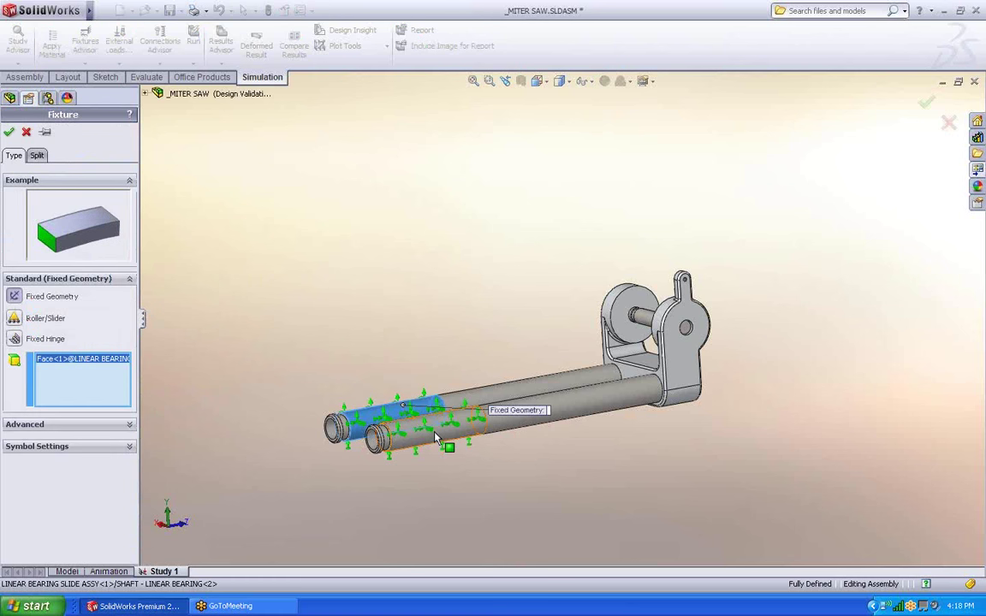
left_click(435, 432)
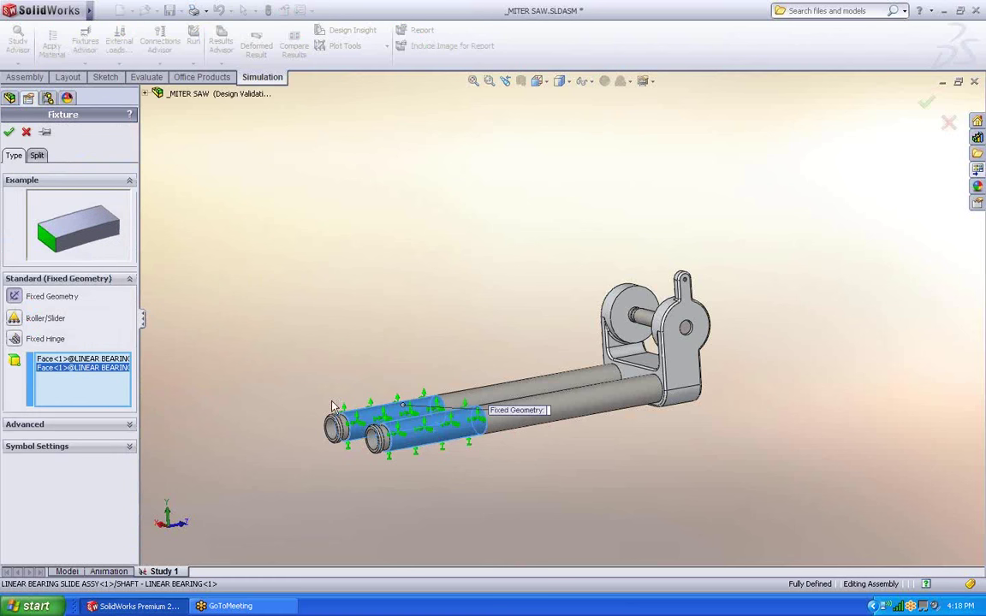
left_click(11, 134)
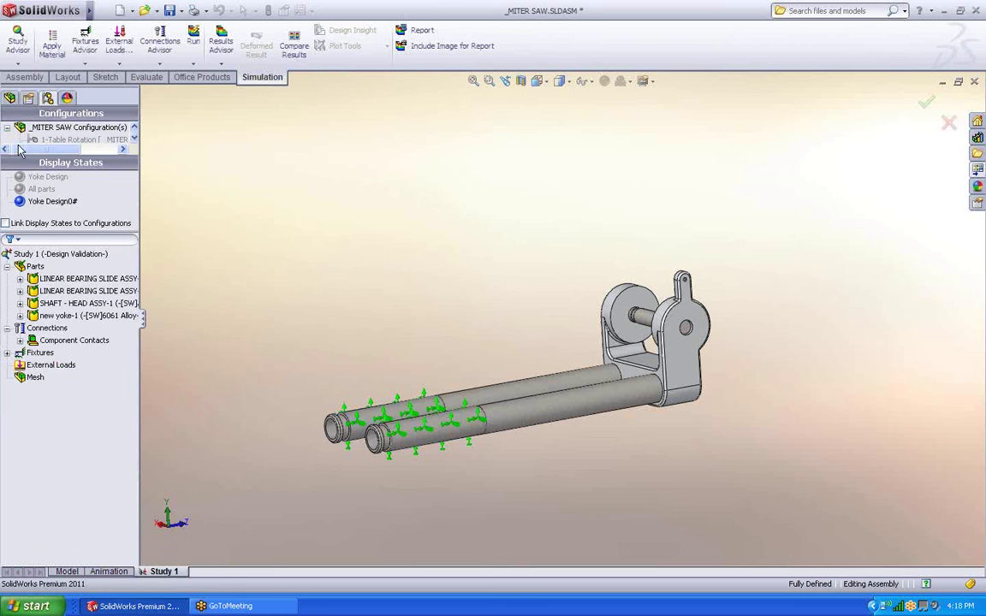
Apply a 750 N force to the groove face at one end of the head shaft, directed normal to the yoke's flat front face
right_click(37, 369)
left_click(83, 131)
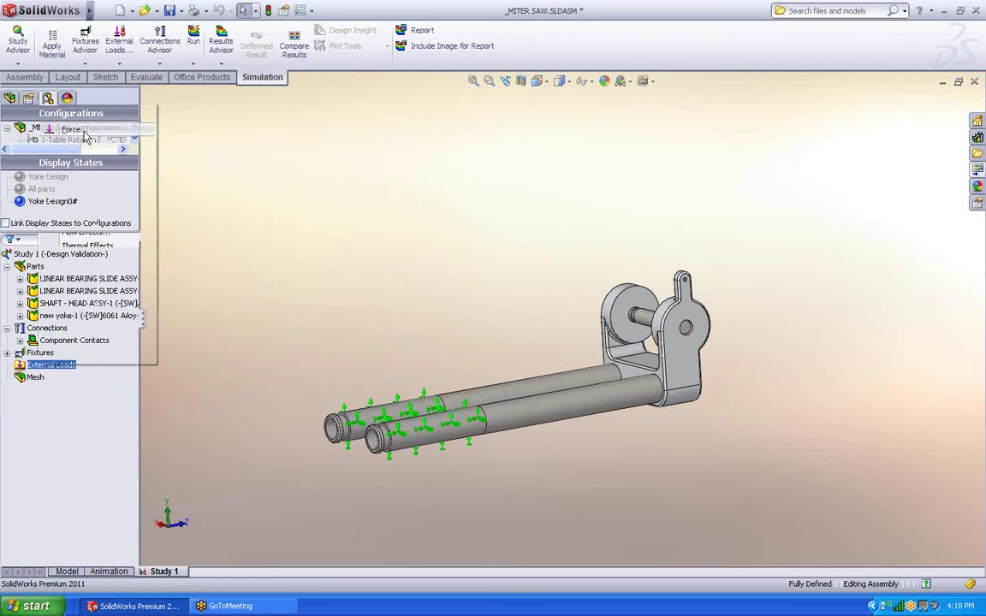
scroll(599, 325, "down", 10)
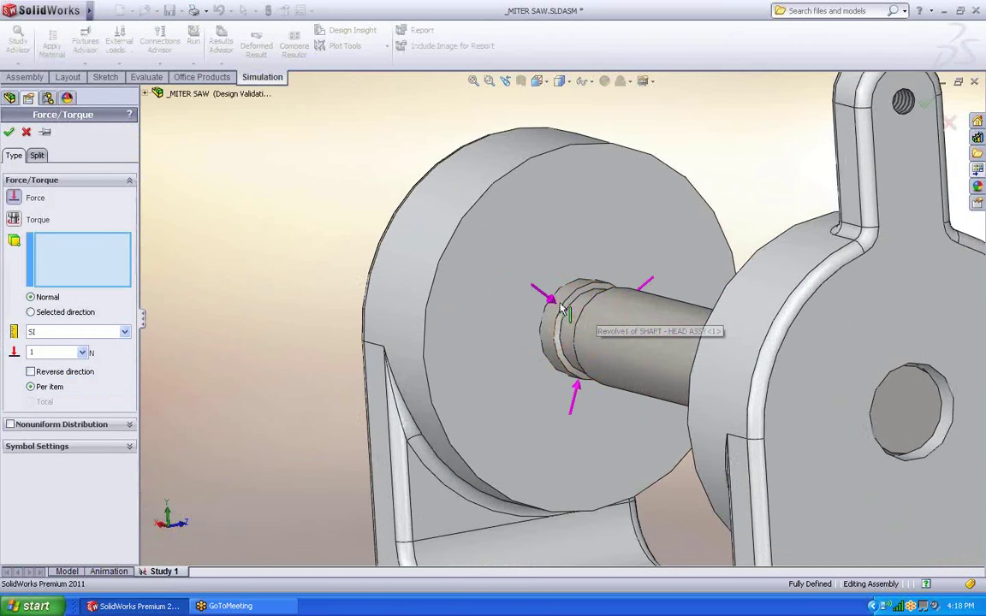
left_click(585, 325)
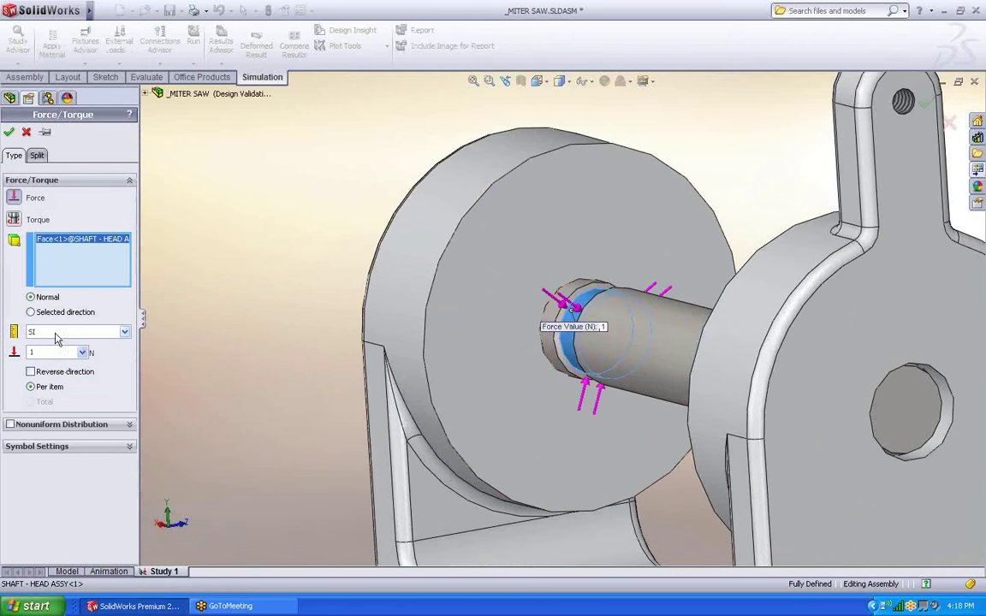
left_click(31, 311)
scroll(485, 514, "up", 5)
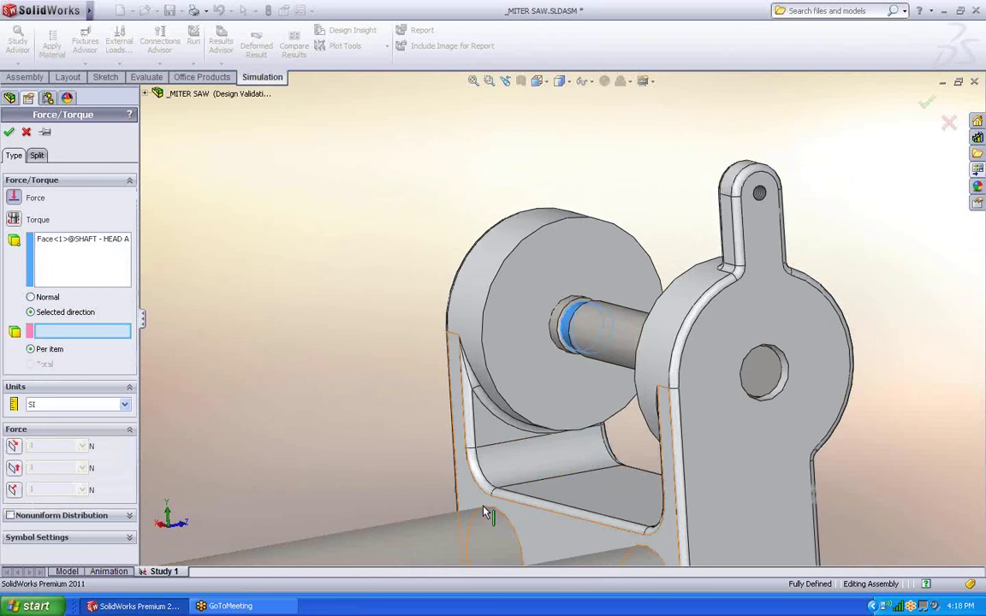
scroll(485, 513, "up", 2)
left_click(550, 511)
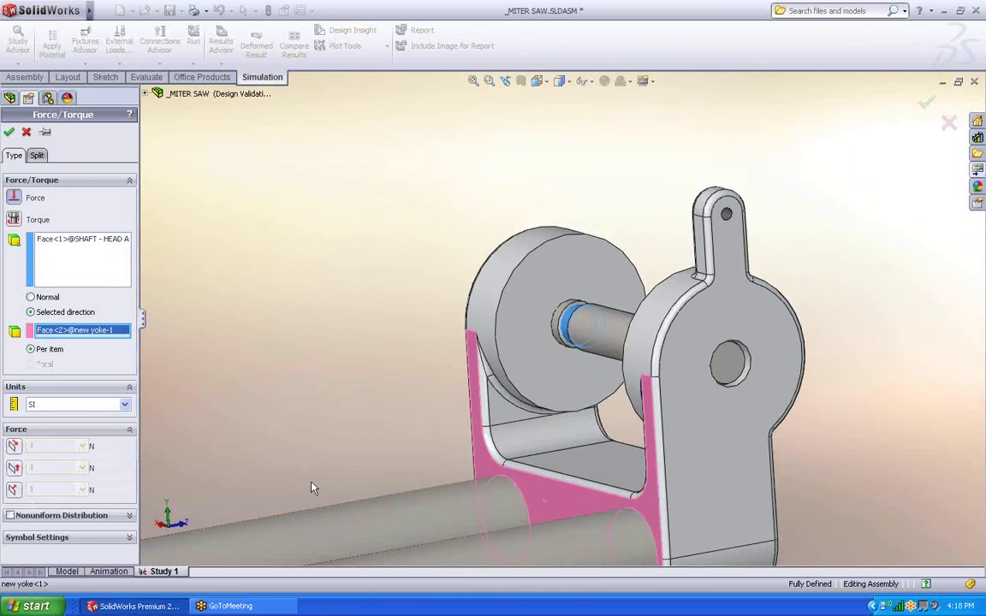
left_click(13, 491)
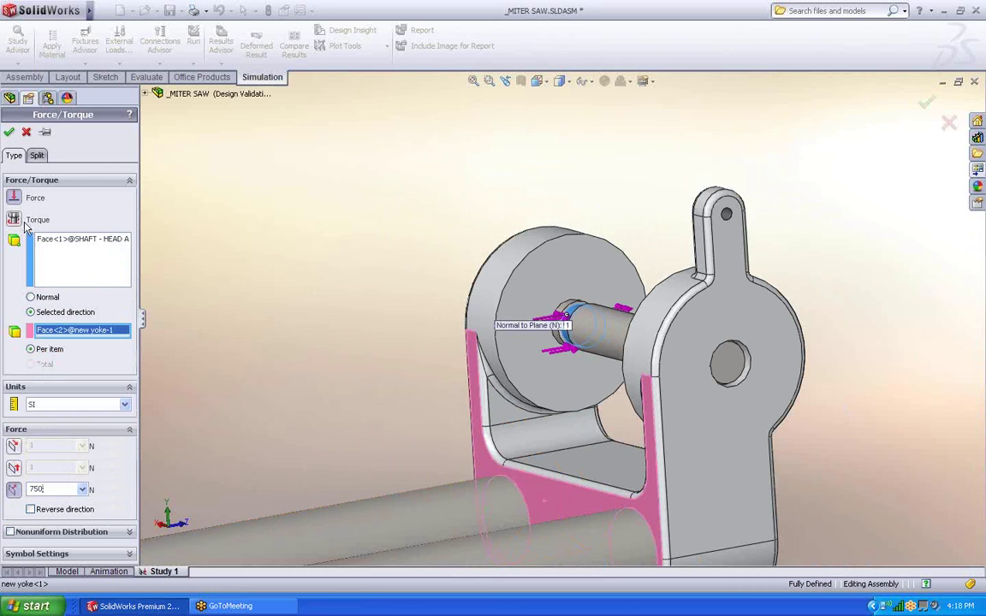
left_click(9, 132)
Define a second 750 N force on the groove face at the head shaft's other end, normal to the yoke's flat front face
middle_click_drag(337, 309, 381, 338)
scroll(377, 332, "down", 3)
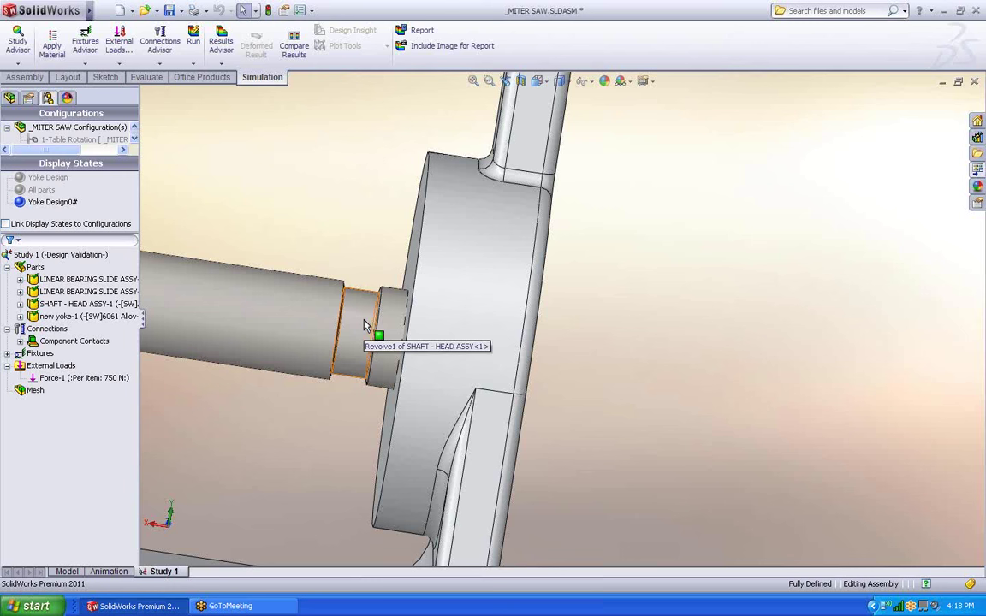
left_click(365, 321)
left_click(420, 346)
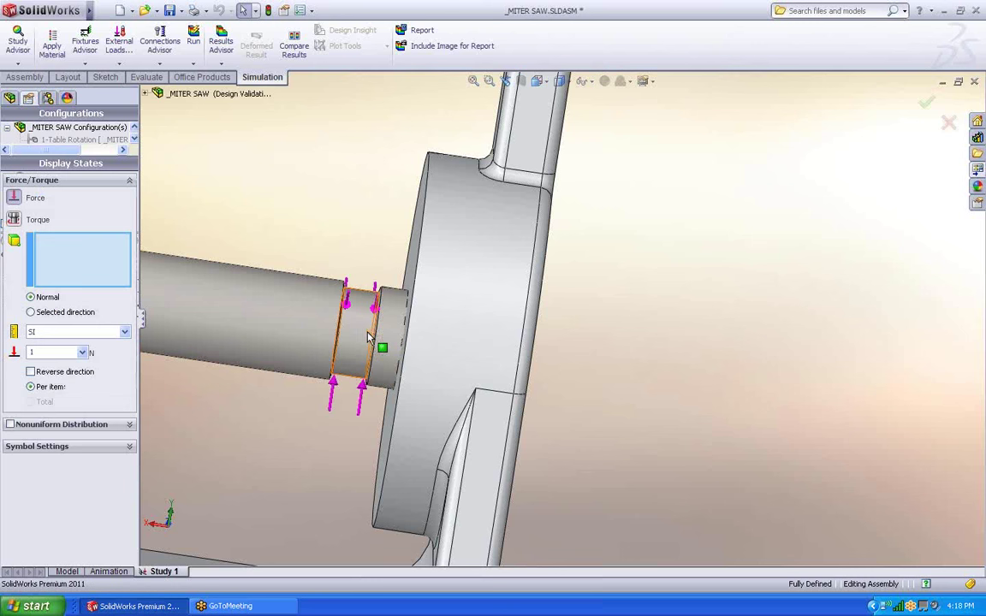
scroll(287, 397, "up", 4)
middle_click_drag(353, 361, 325, 365)
left_click(50, 313)
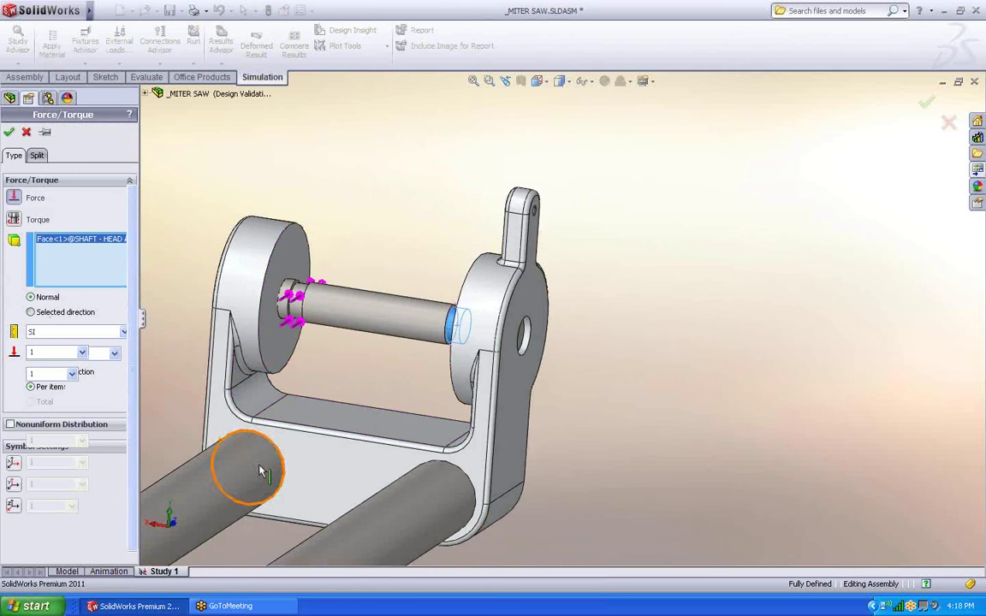
left_click(342, 477)
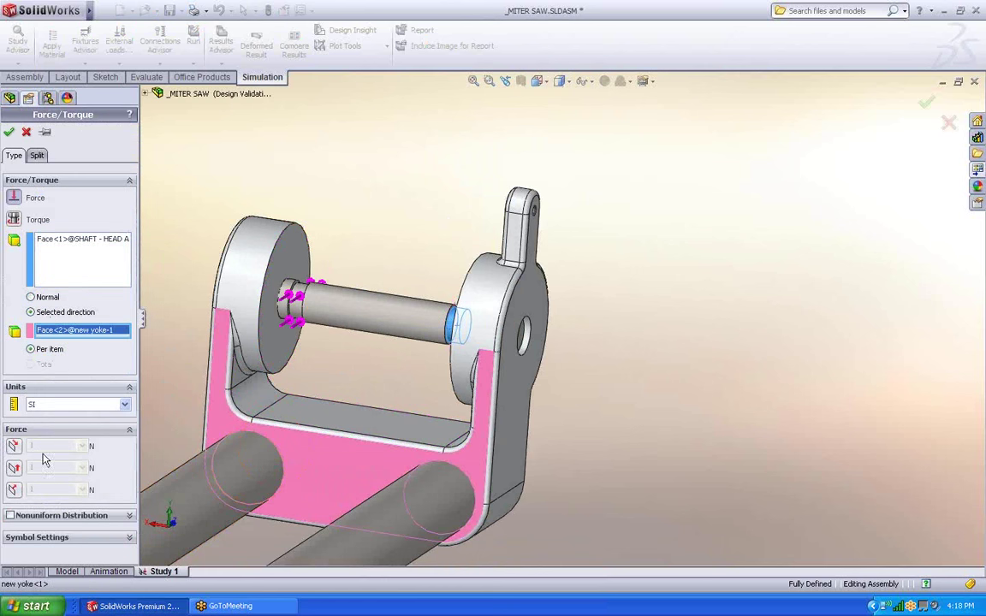
left_click(13, 490)
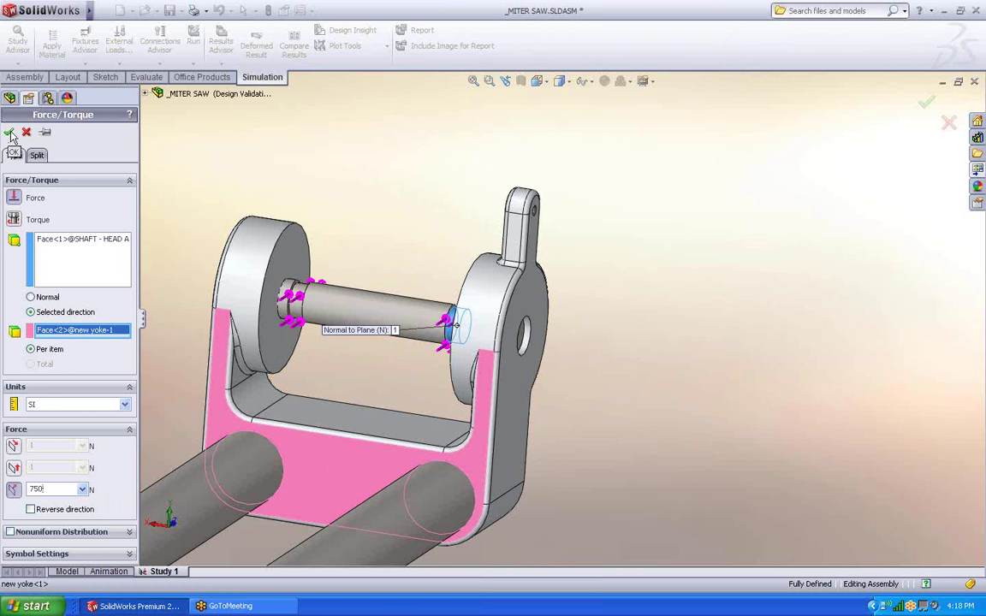
Reverse the second force's direction so it opposes the first one, and accept the load
left_click(31, 509)
scroll(402, 409, "up", 2)
scroll(376, 420, "down", 1)
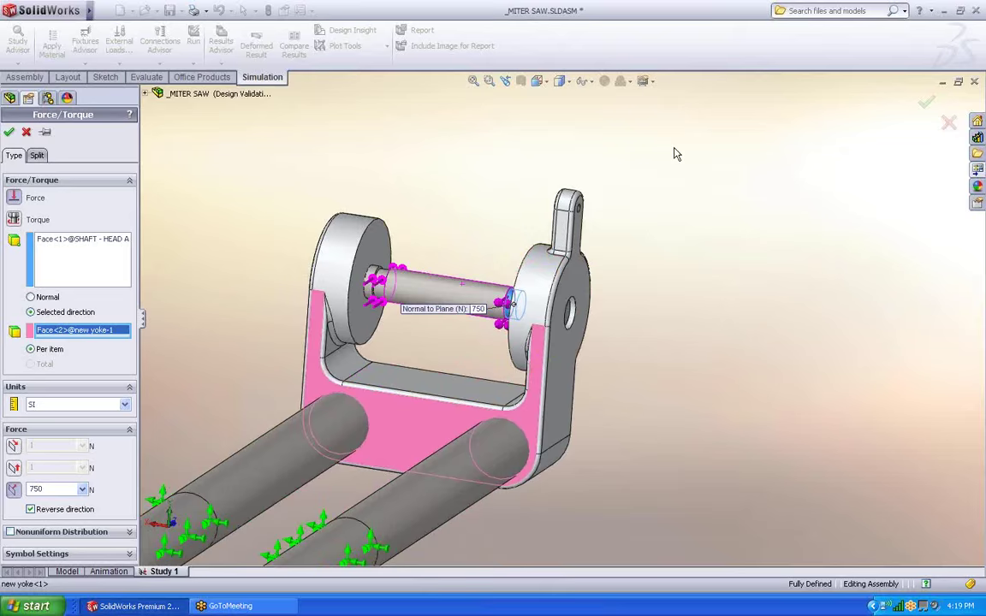
middle_click_drag(676, 154, 655, 286)
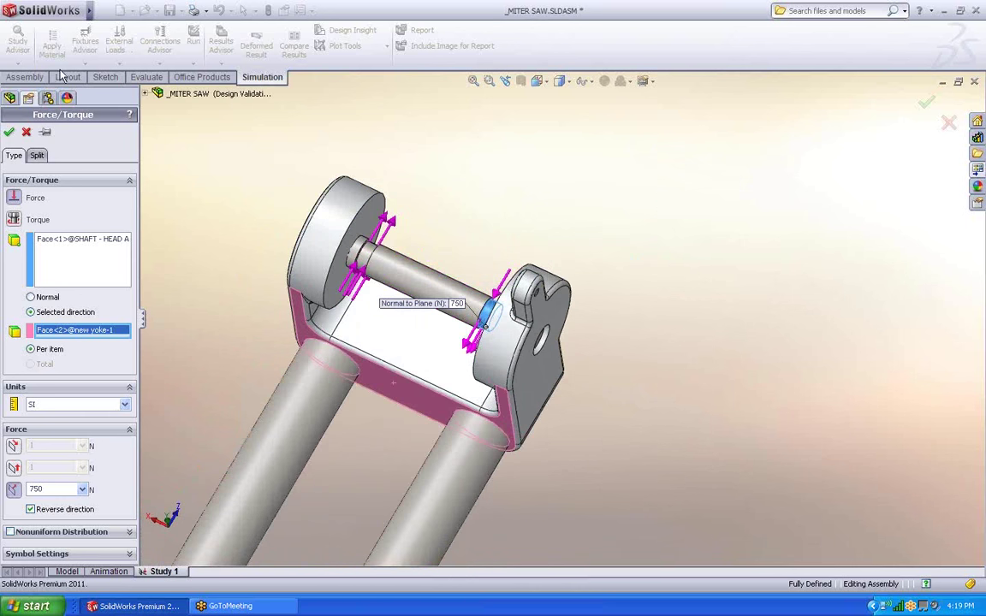
left_click(10, 132)
Mesh the assembly and run Study 1
scroll(264, 260, "up", 1)
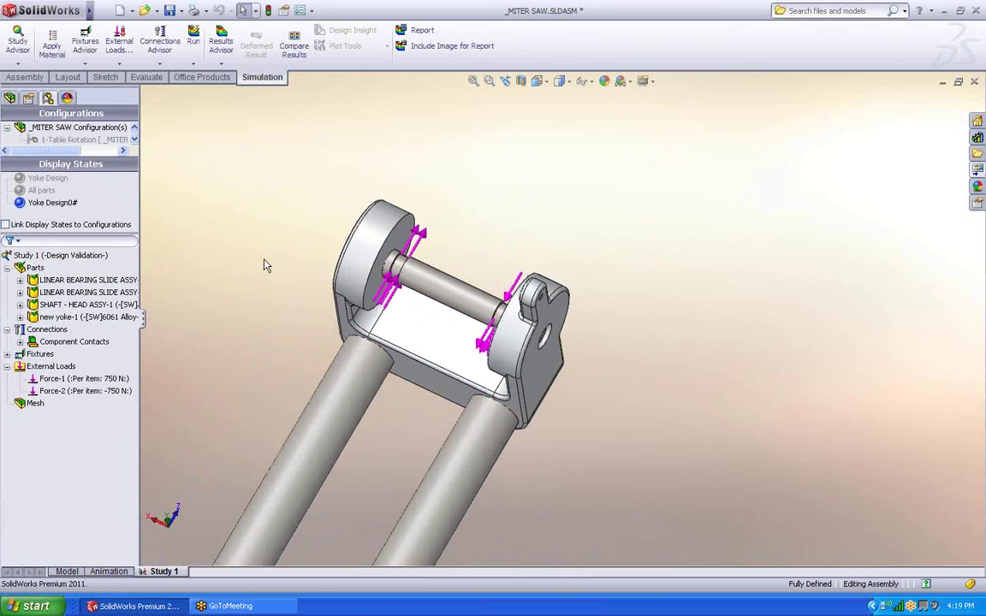
middle_click_drag(265, 265, 376, 285)
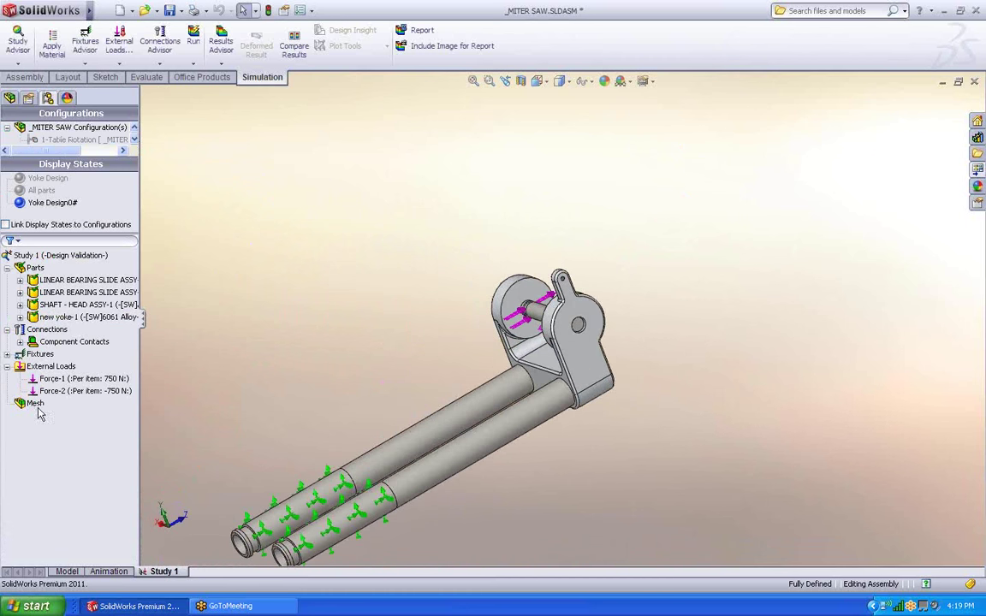
right_click(40, 256)
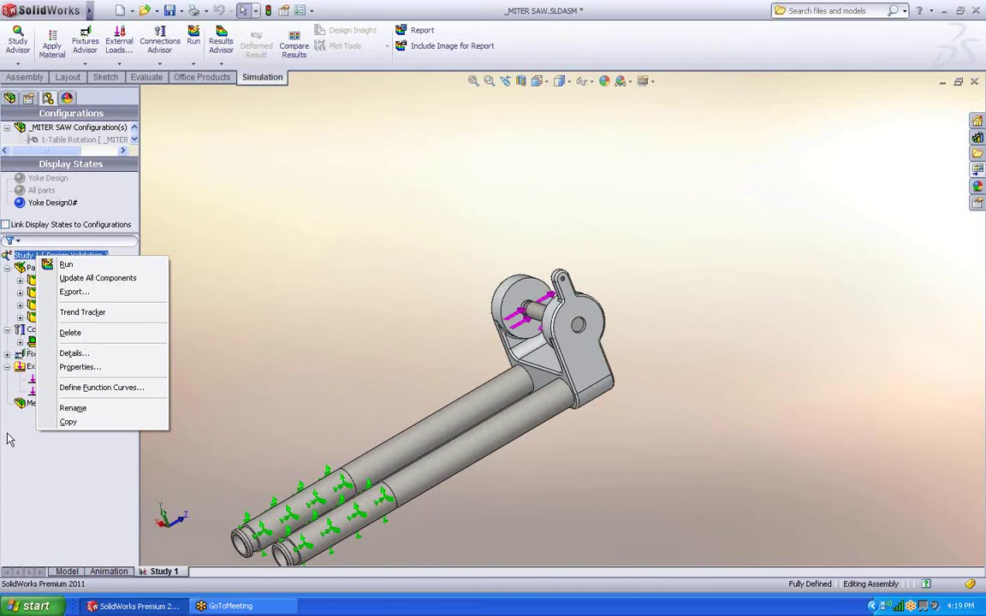
right_click(25, 404)
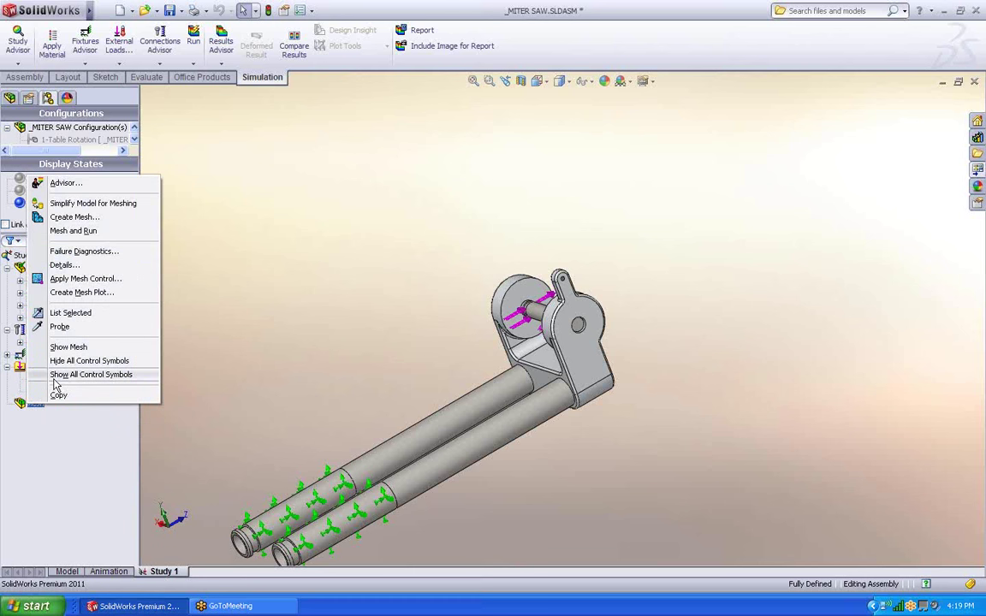
left_click(74, 231)
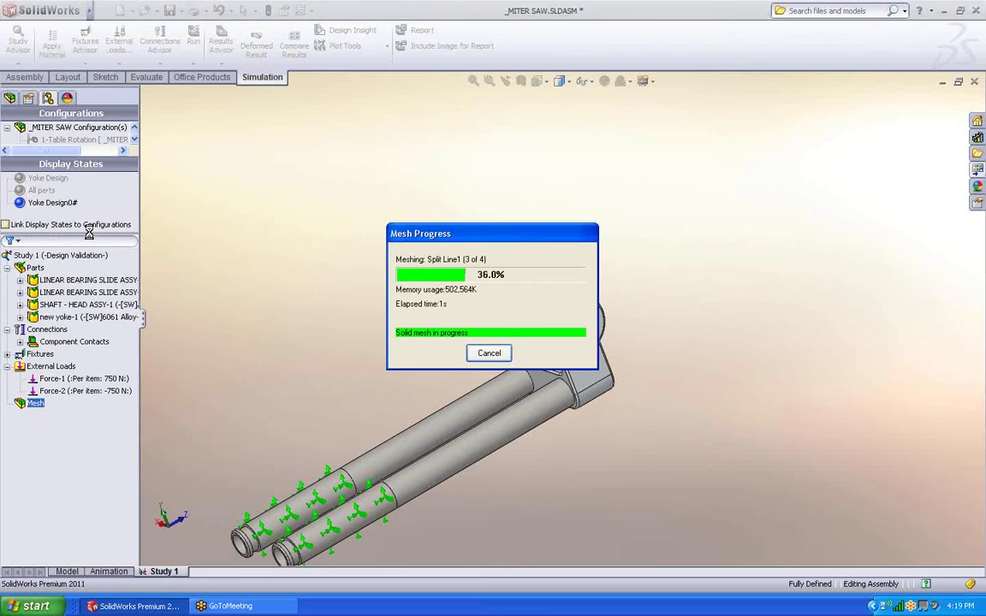
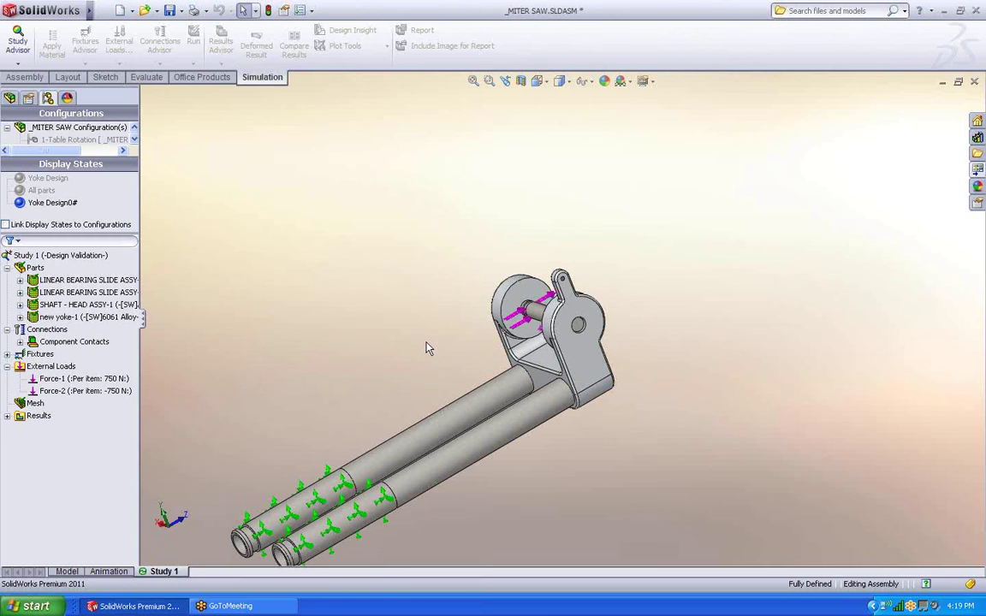
Examine the study's von Mises stress, resultant displacement and equivalent strain plots in turn
left_click(7, 416)
middle_click_drag(476, 325, 583, 341)
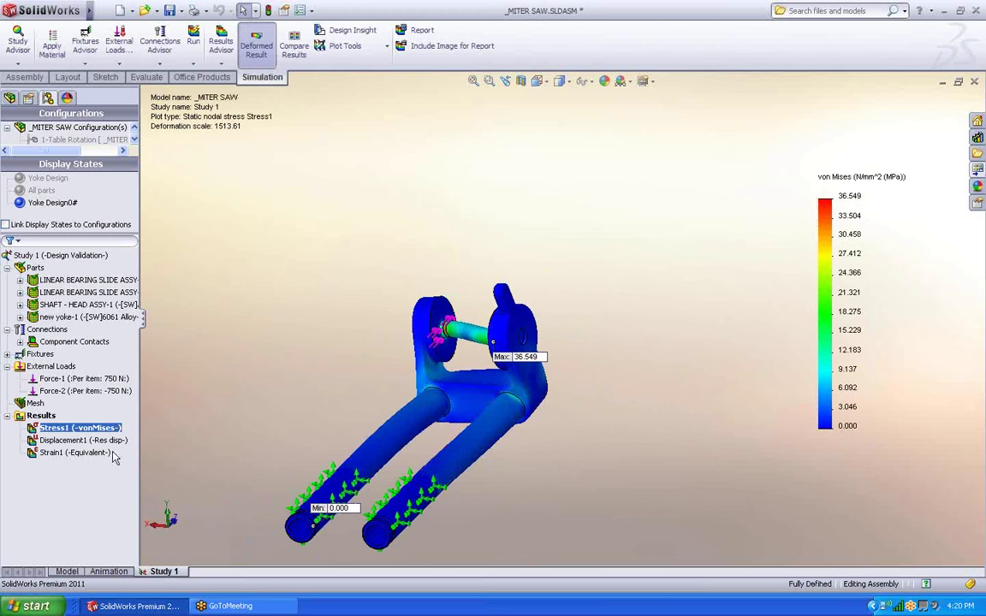
left_click(65, 439)
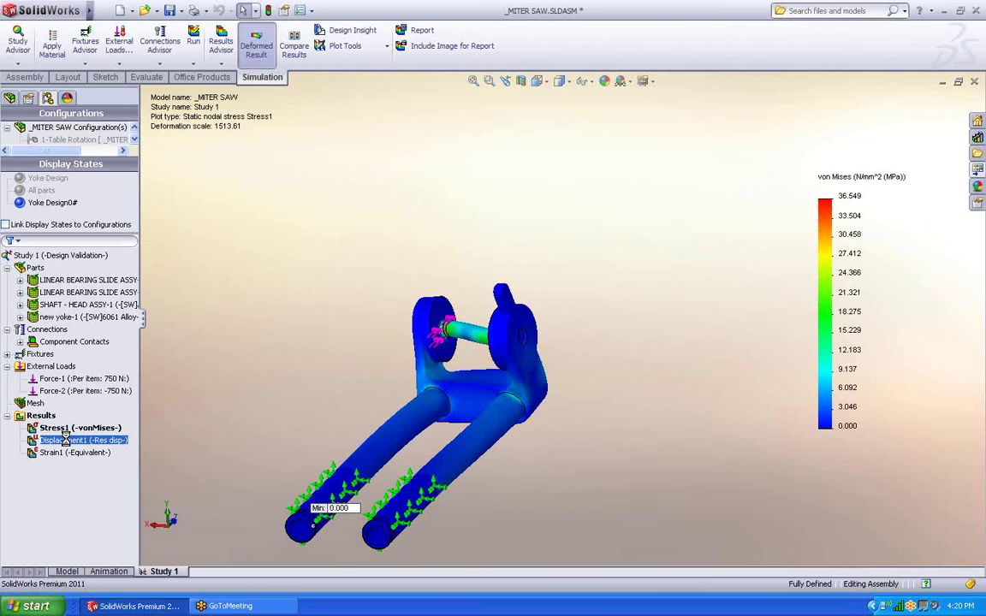
double_click(65, 439)
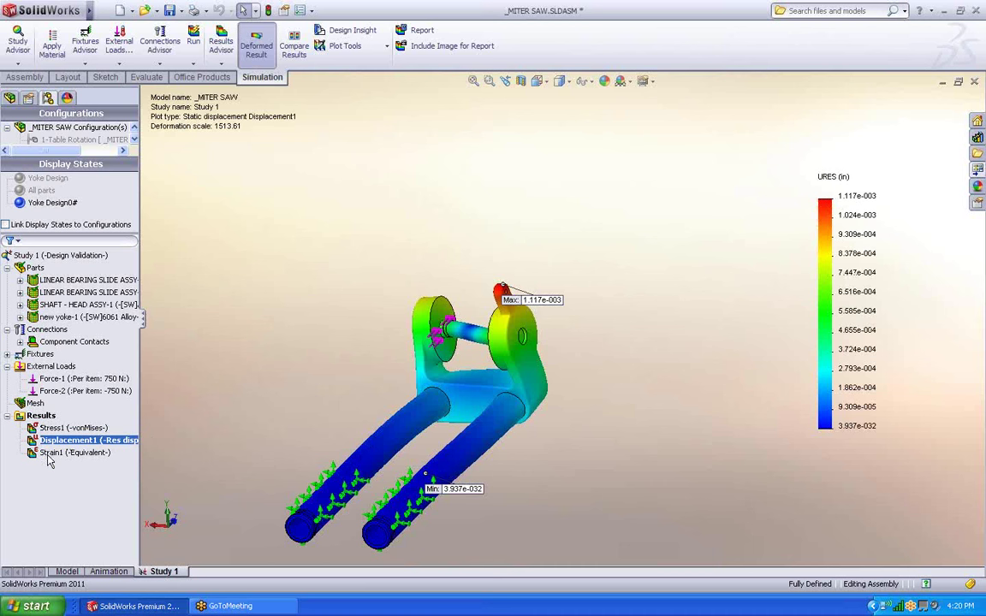
double_click(47, 453)
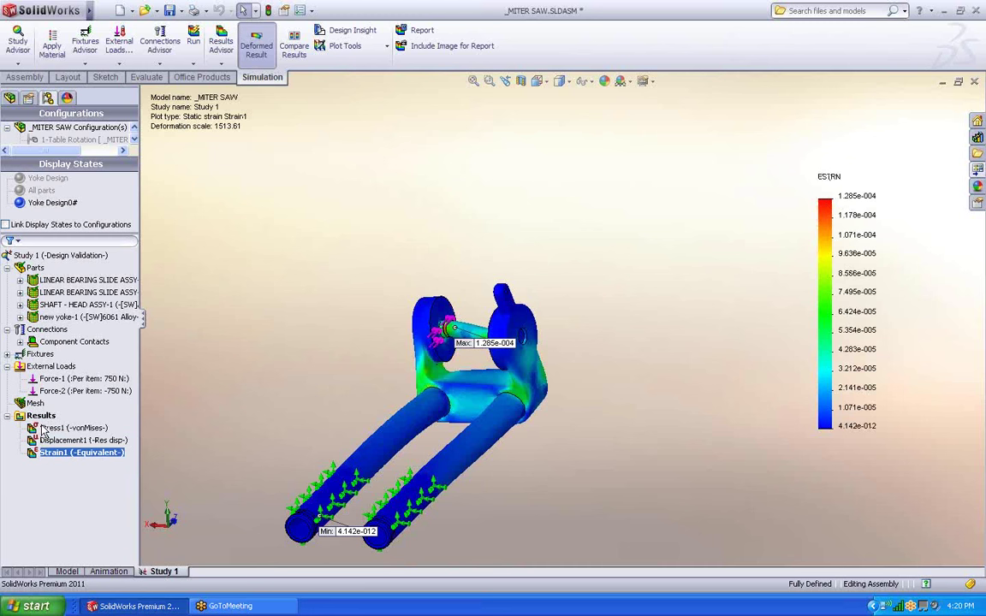
Define a factor of safety plot for the new yoke body with the Automatic criterion and view its distribution
right_click(41, 415)
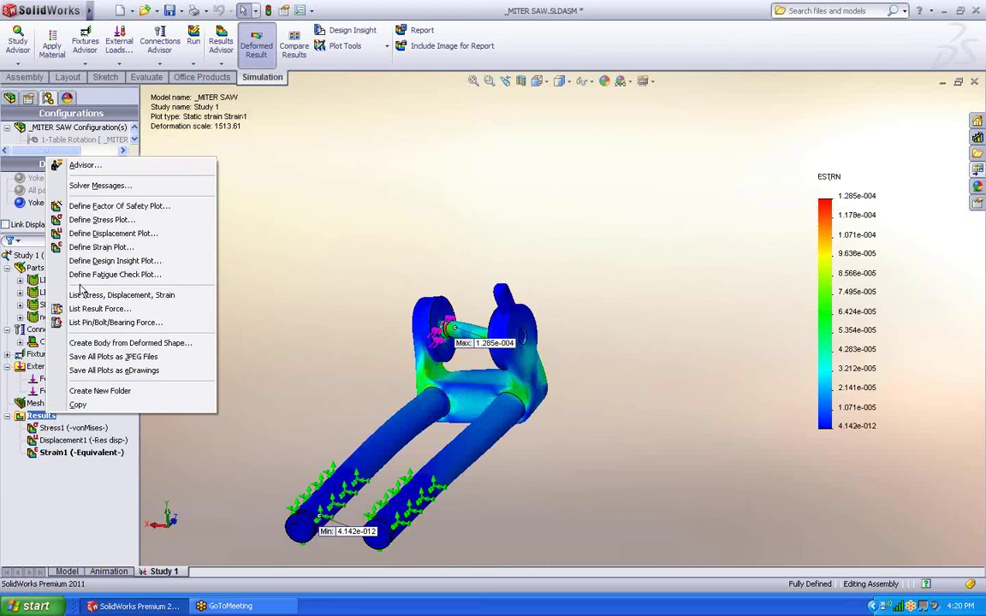
left_click(112, 207)
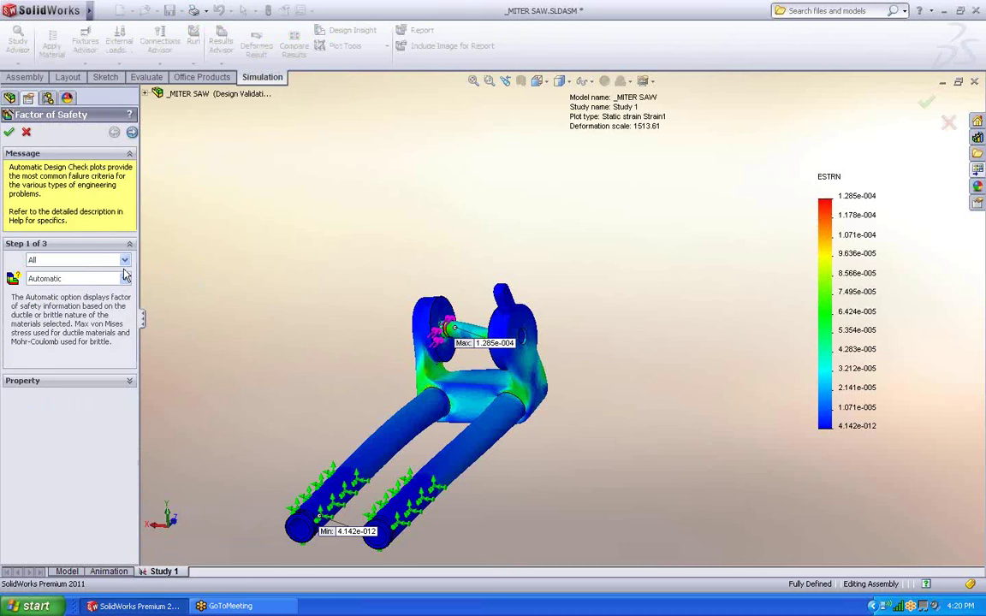
left_click(125, 260)
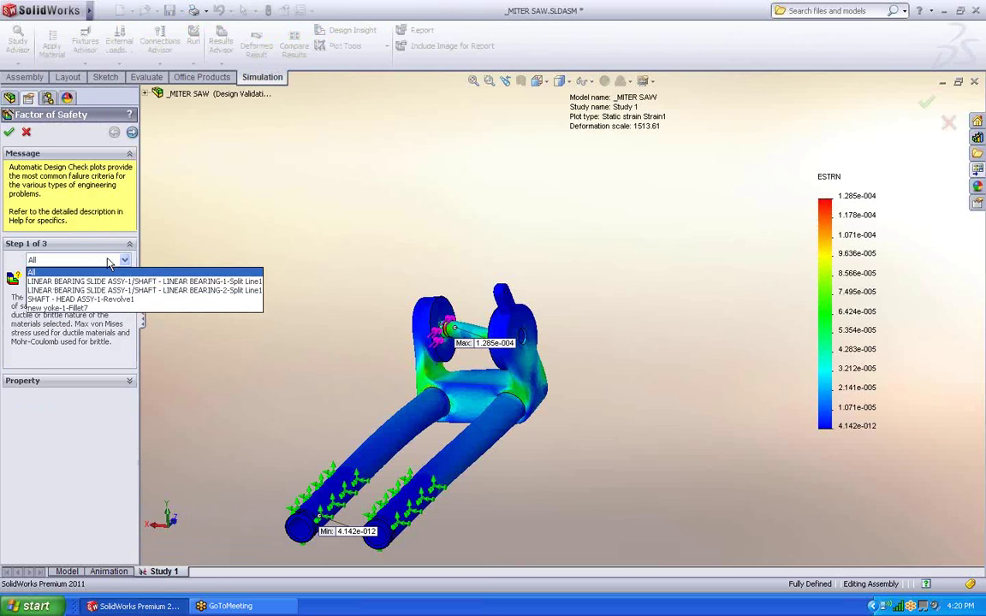
left_click(76, 310)
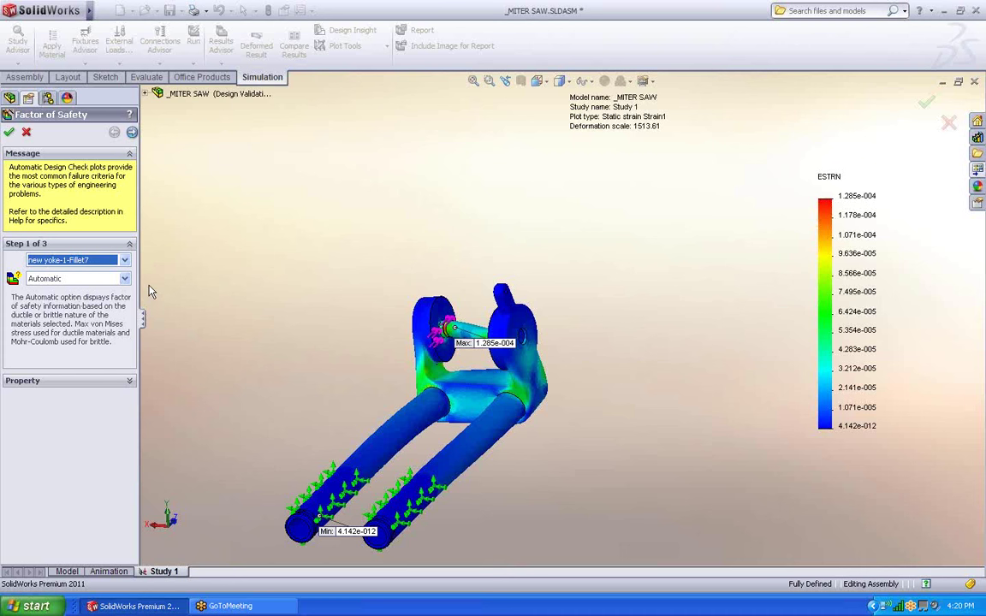
key("Tab")
key("alt+Down")
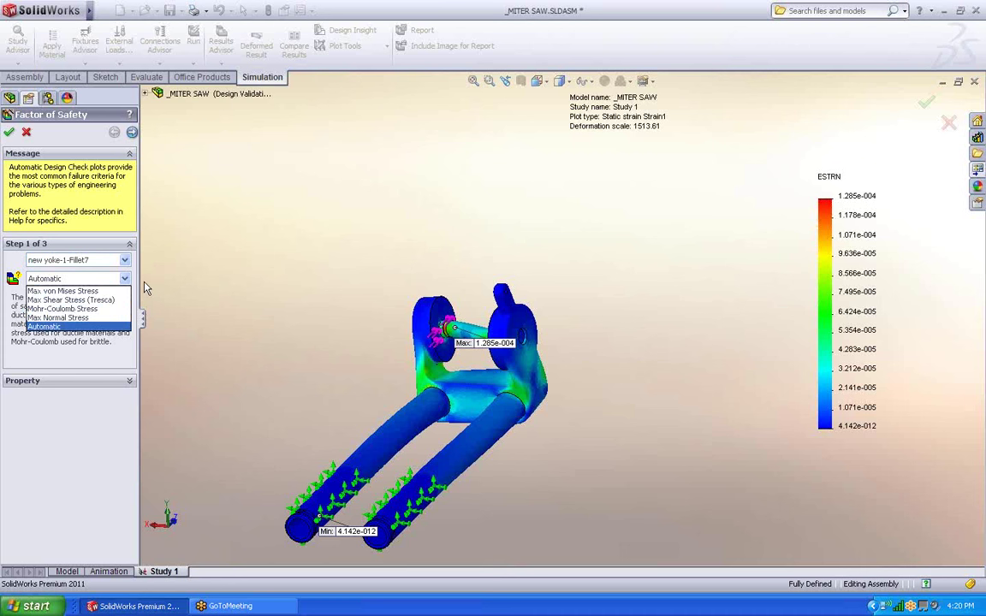
left_click(81, 327)
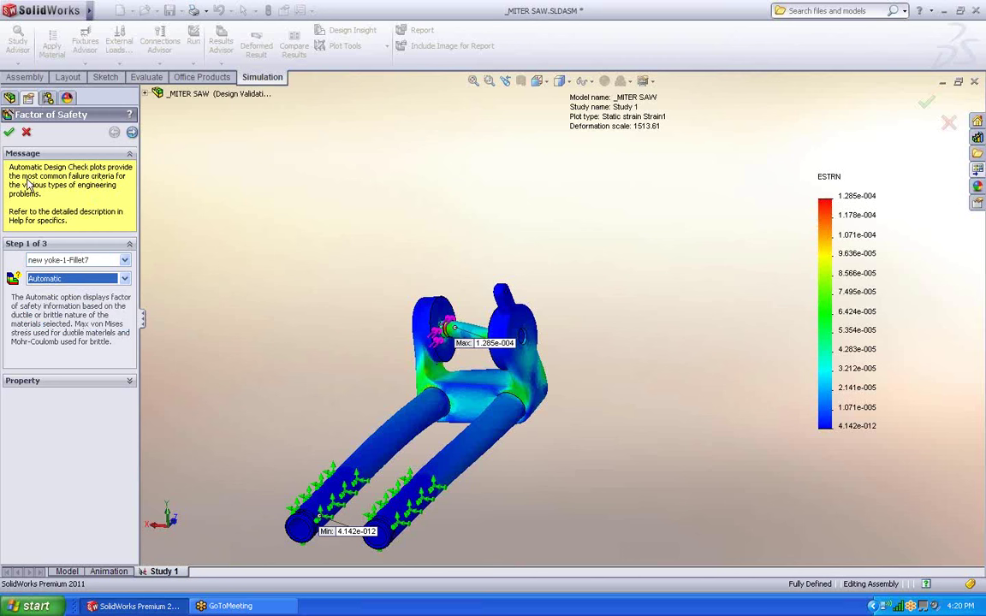
left_click(10, 133)
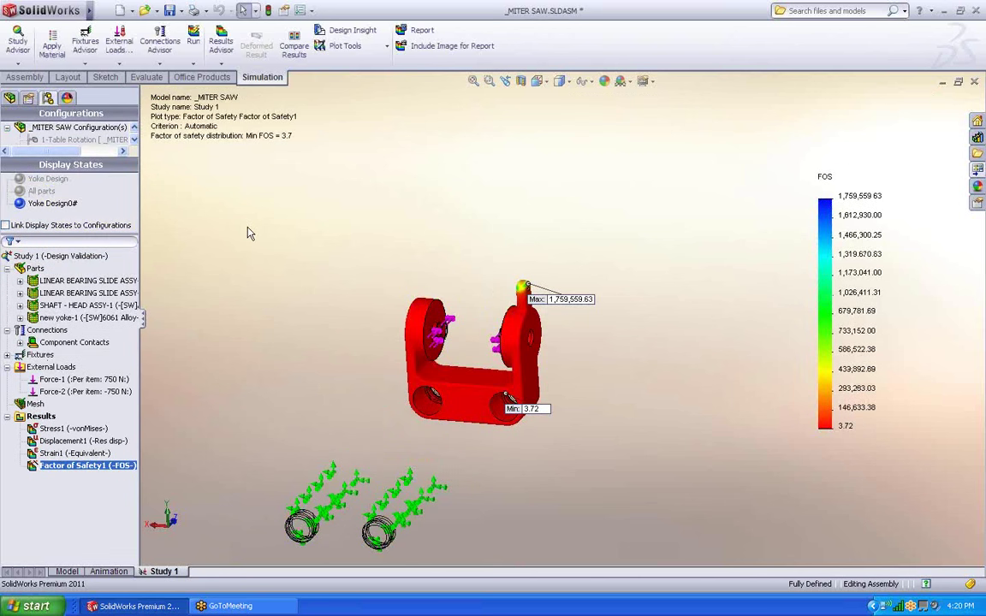
mouse_move(355, 299)
middle_mouse_down()
mouse_move(303, 297)
mouse_move(368, 301)
middle_mouse_up()
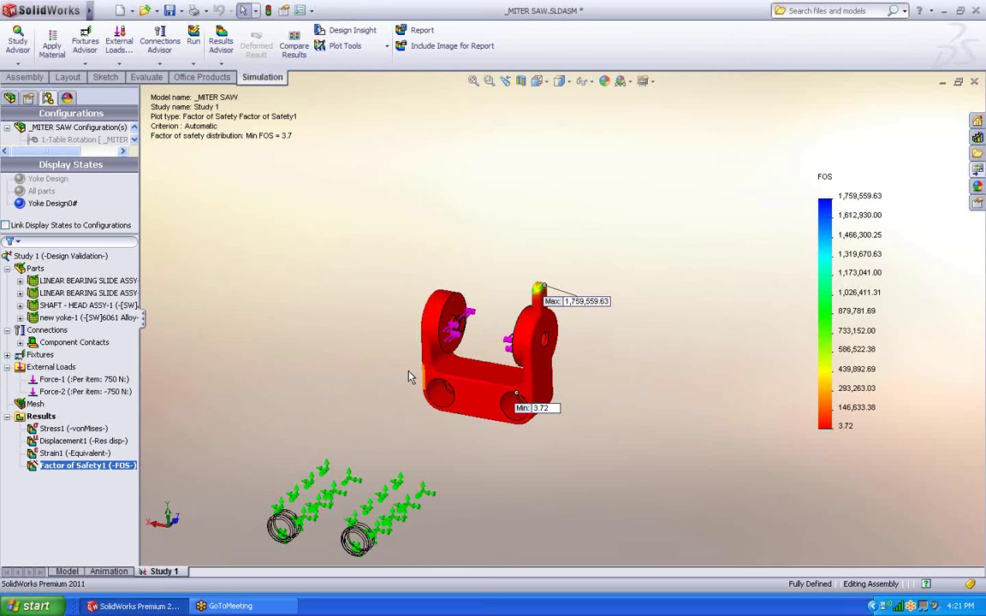
Leave the study for the assembly's model view, switch to the new yoke part and show the whole yoke
left_click(9, 98)
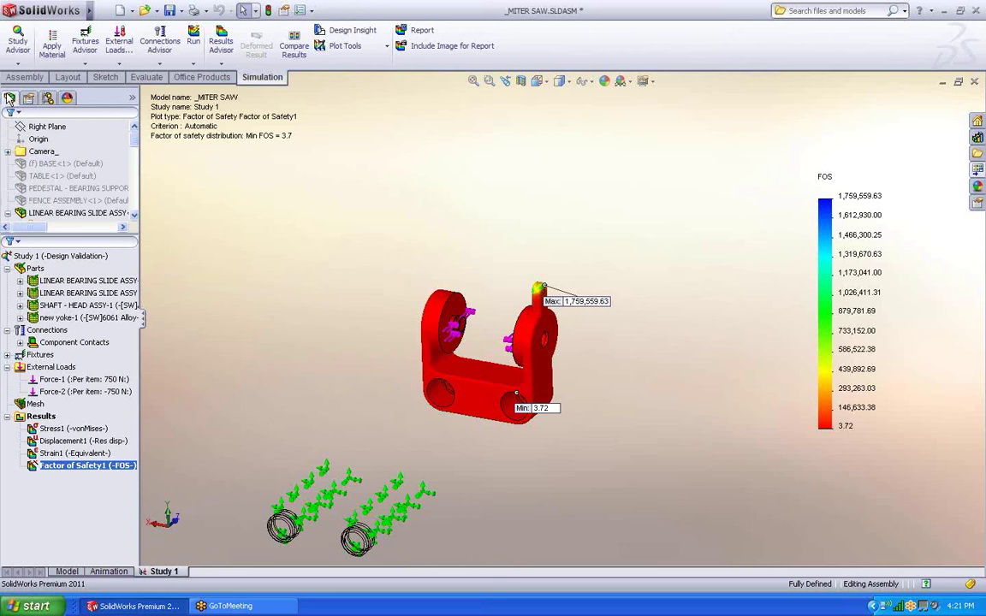
left_click(66, 570)
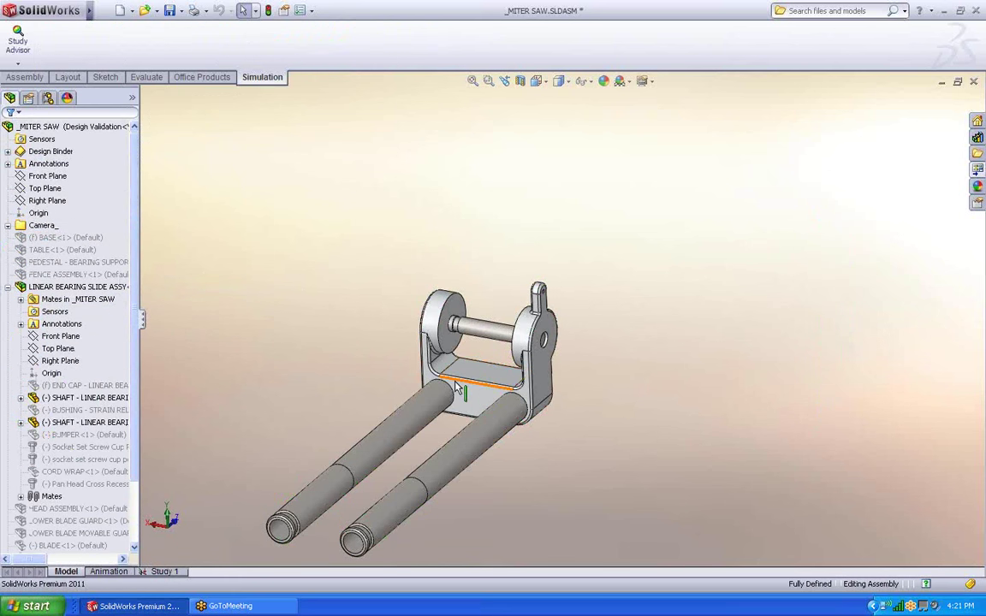
key("ctrl+Tab")
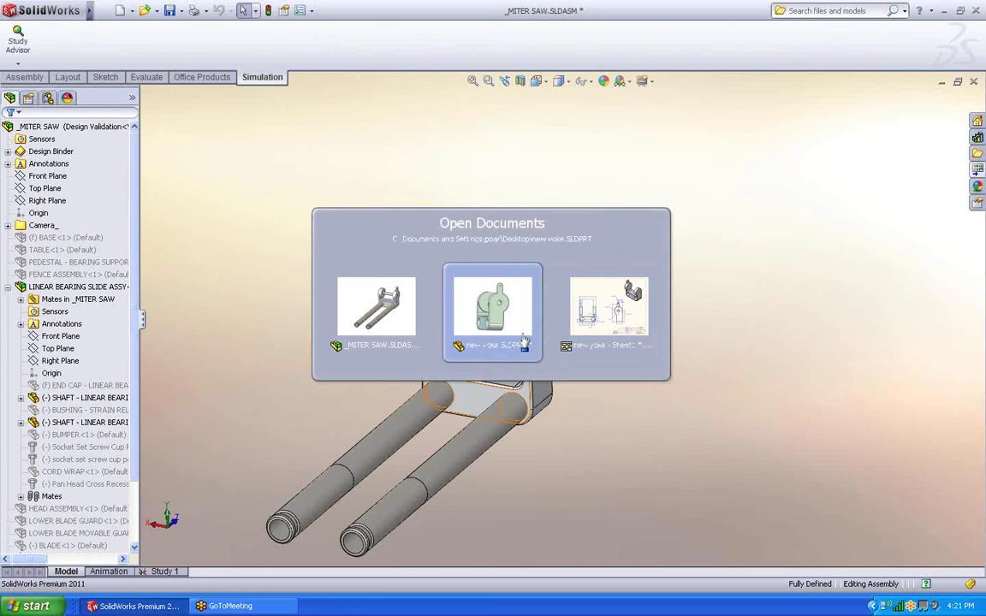
left_click(492, 312)
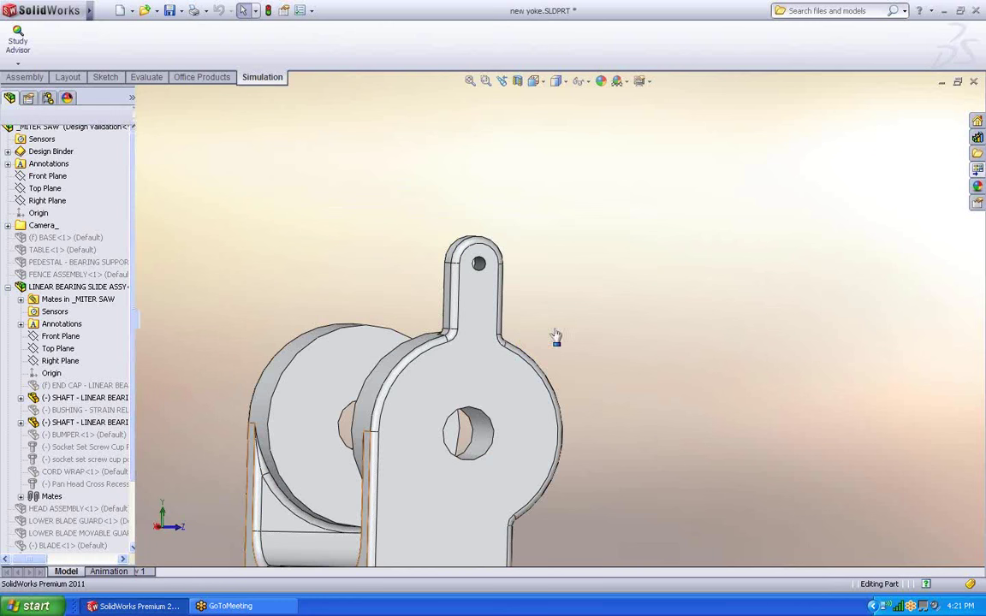
scroll(561, 360, "up", 6)
middle_click_drag(502, 419, 733, 349)
scroll(587, 385, "down", 3)
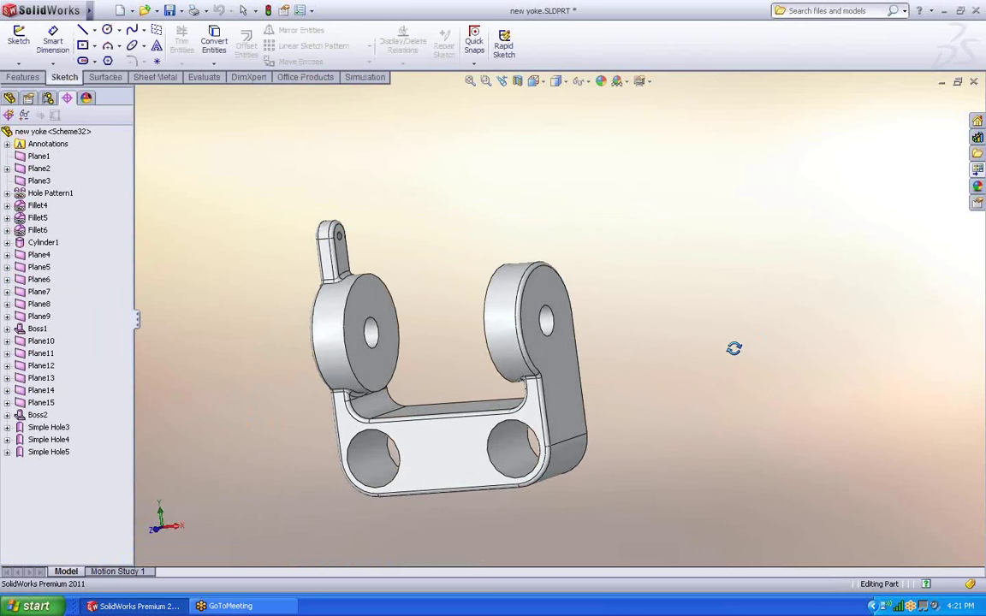
Place the Rib-Cutouts library feature on the outer face of the arm without the tab, using the boss's circular edge as reference
left_click(977, 137)
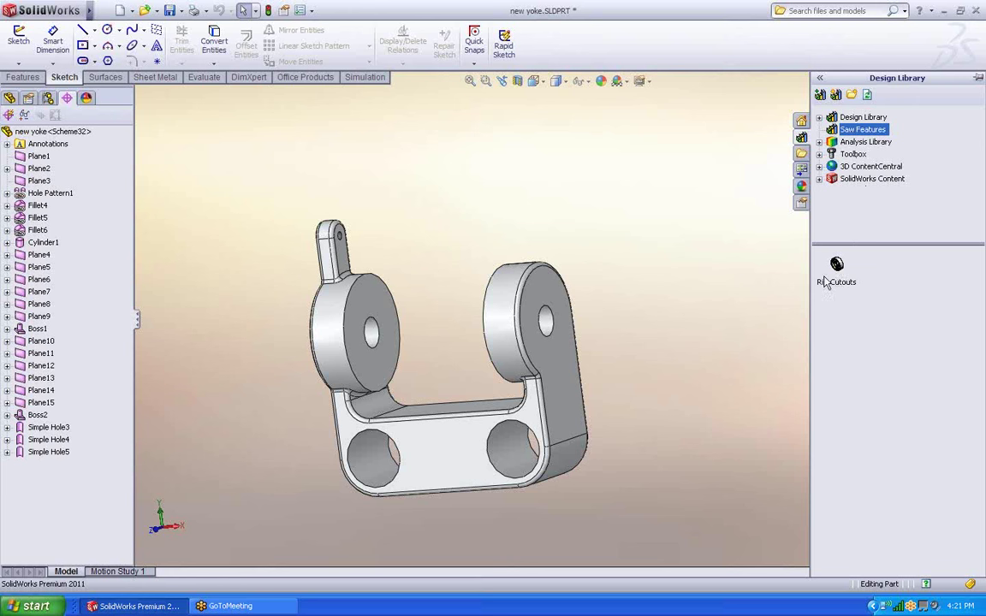
left_click_drag(838, 265, 540, 296)
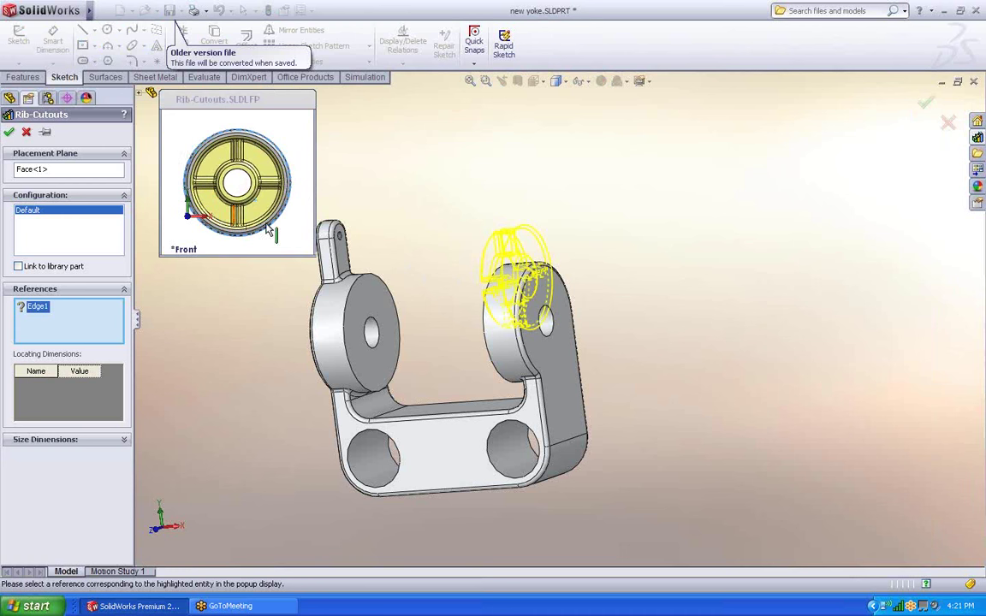
left_click(495, 360)
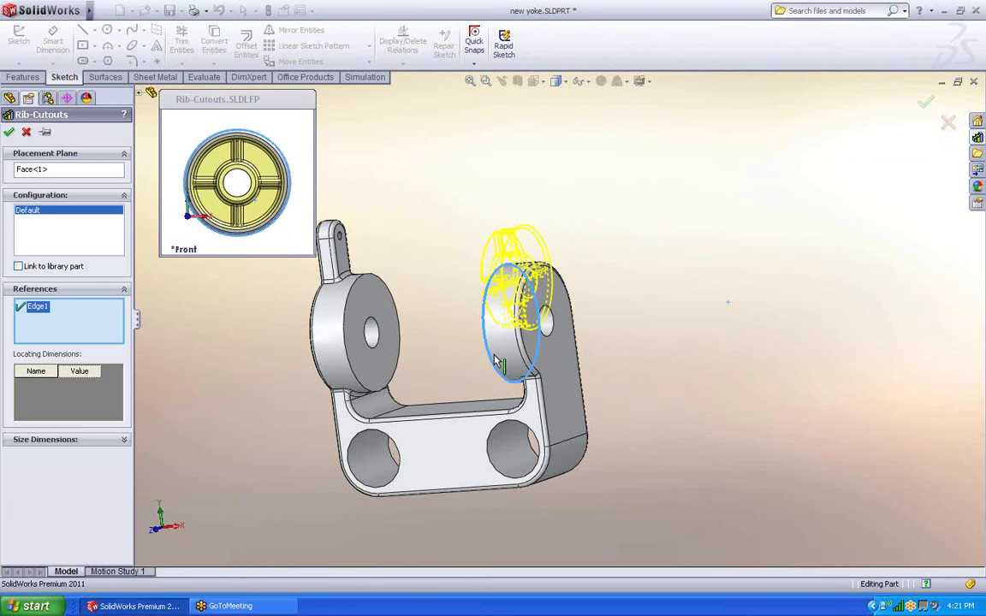
middle_click_drag(648, 325, 594, 342)
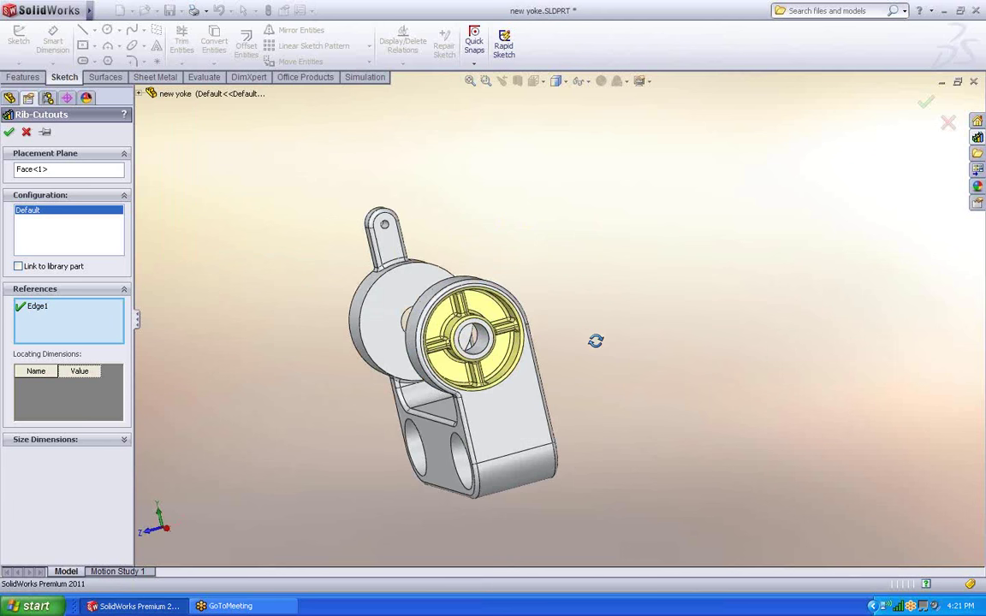
left_click(8, 132)
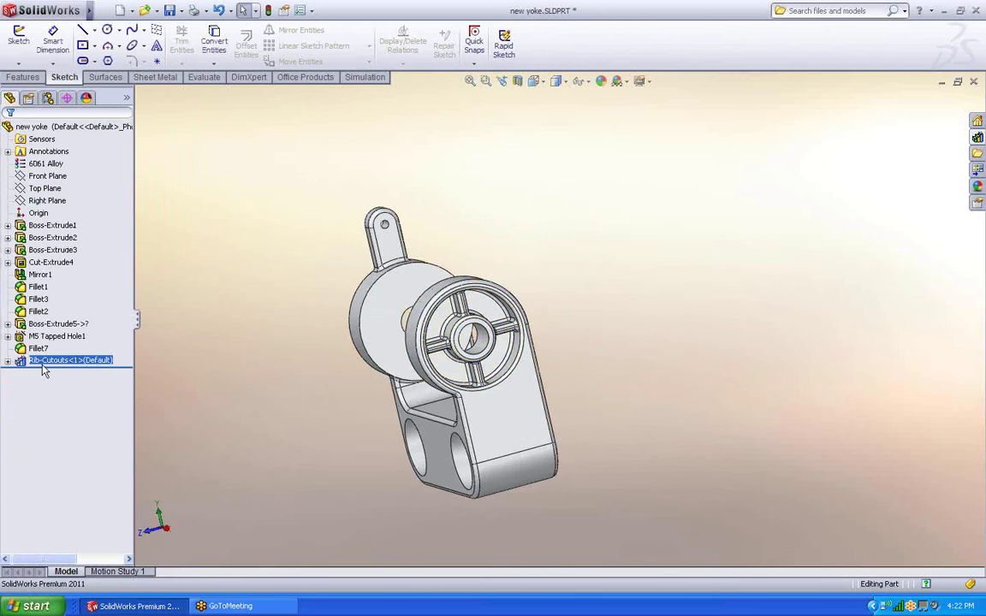
Examine the features inside Rib-Cutouts and compare the outer faces of both yoke arms
left_click(8, 361)
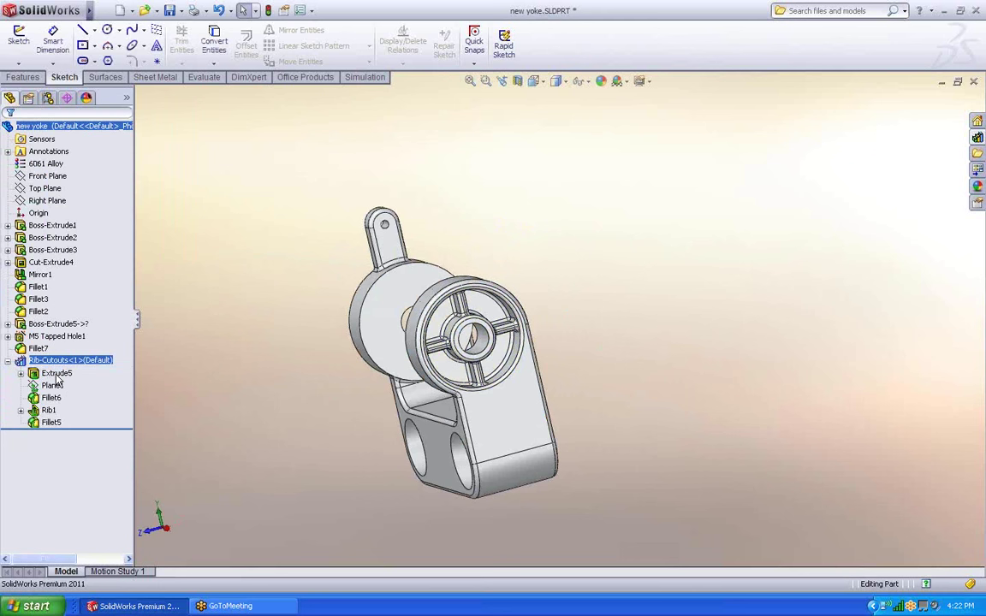
left_click(56, 374)
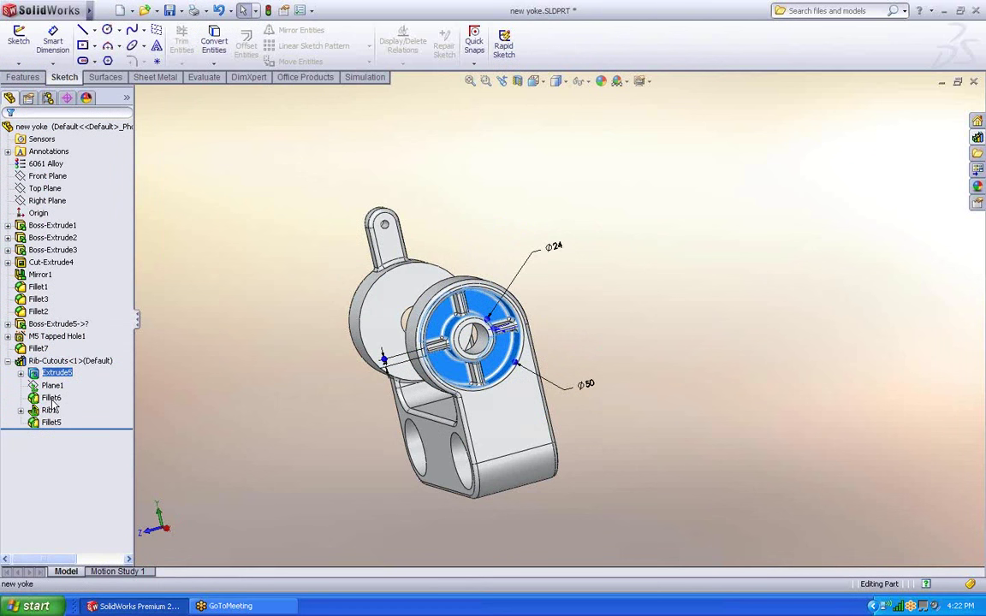
left_click(231, 313)
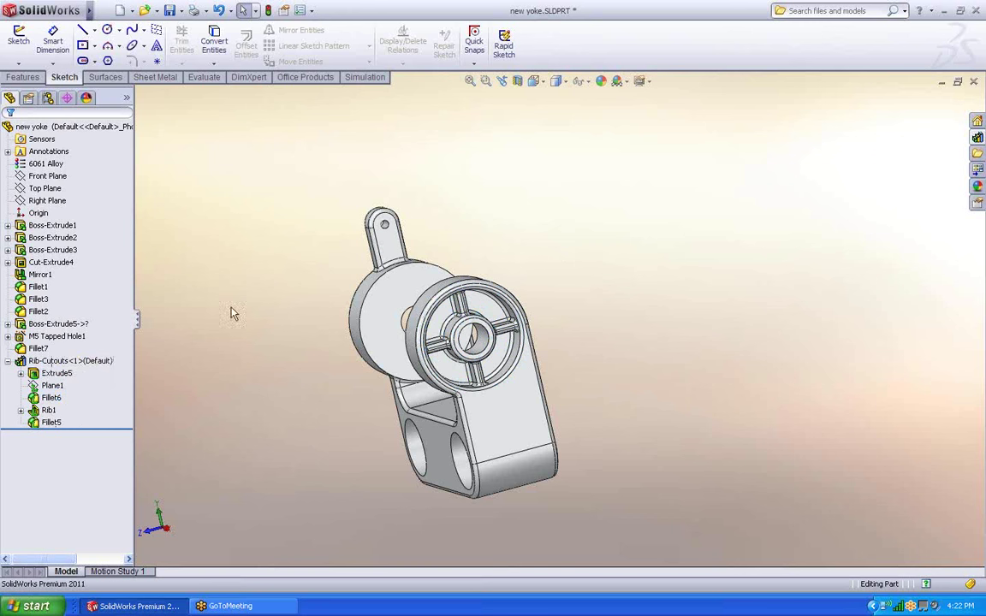
middle_click_drag(231, 313, 237, 254)
mouse_move(583, 334)
middle_mouse_down()
mouse_move(683, 274)
mouse_move(588, 319)
middle_mouse_up()
middle_click_drag(556, 283, 652, 288)
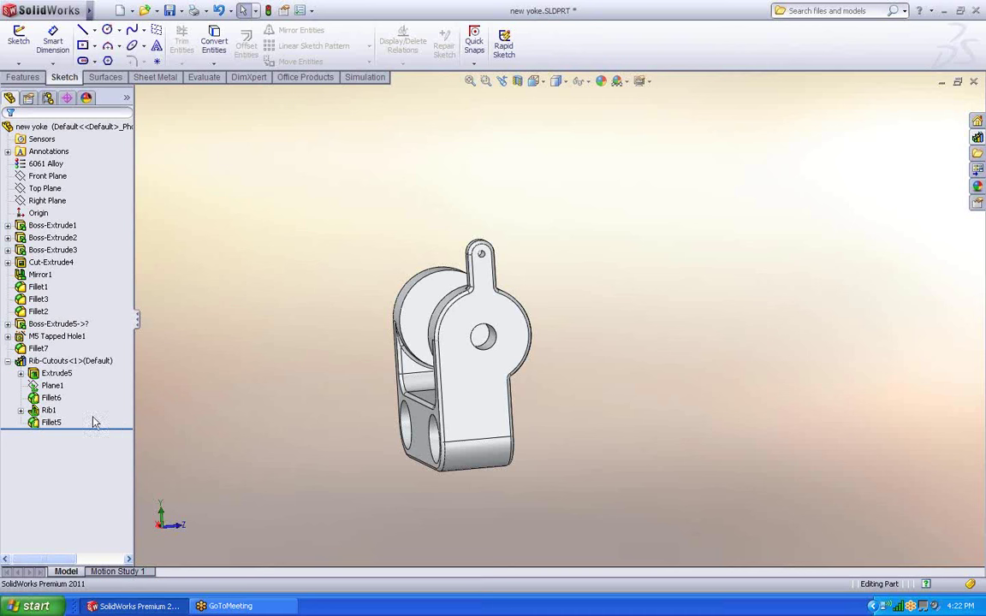
left_click_drag(108, 431, 90, 453)
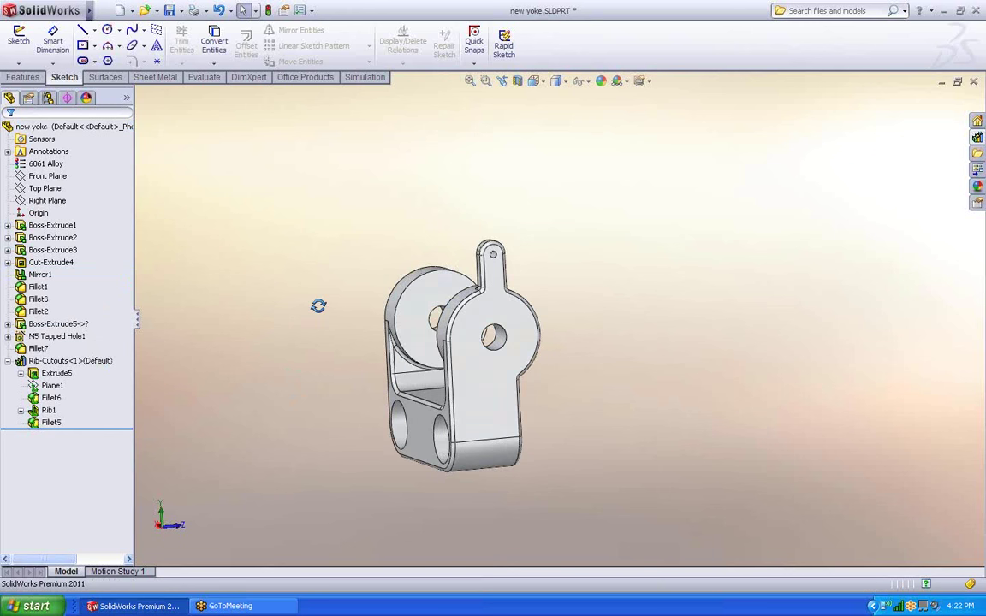
middle_click_drag(318, 306, 427, 323)
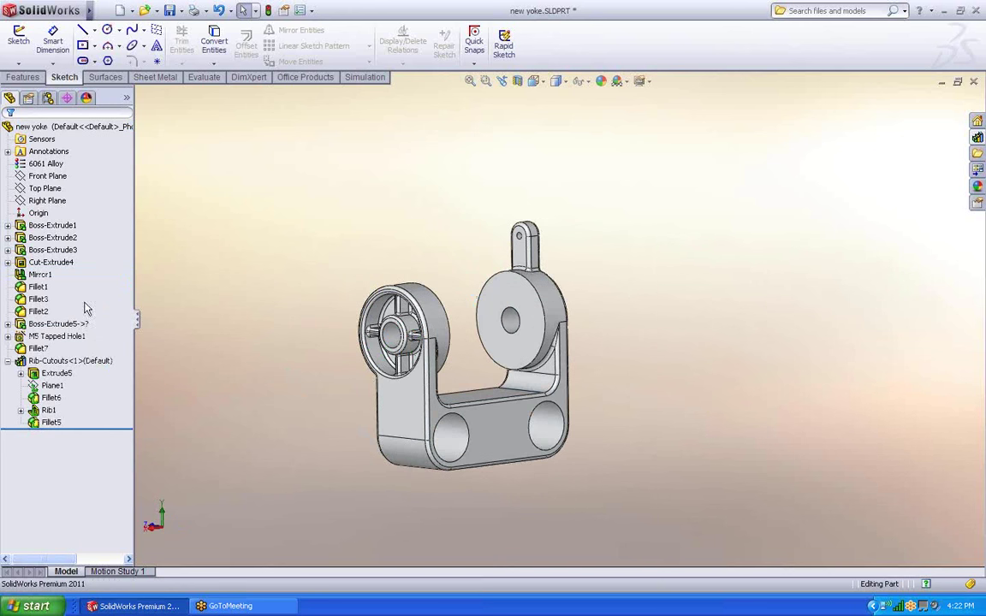
Reorder Rib-Cutouts to come before Mirror1 so that the mirror carries it to the opposite arm
left_click_drag(67, 366, 67, 266)
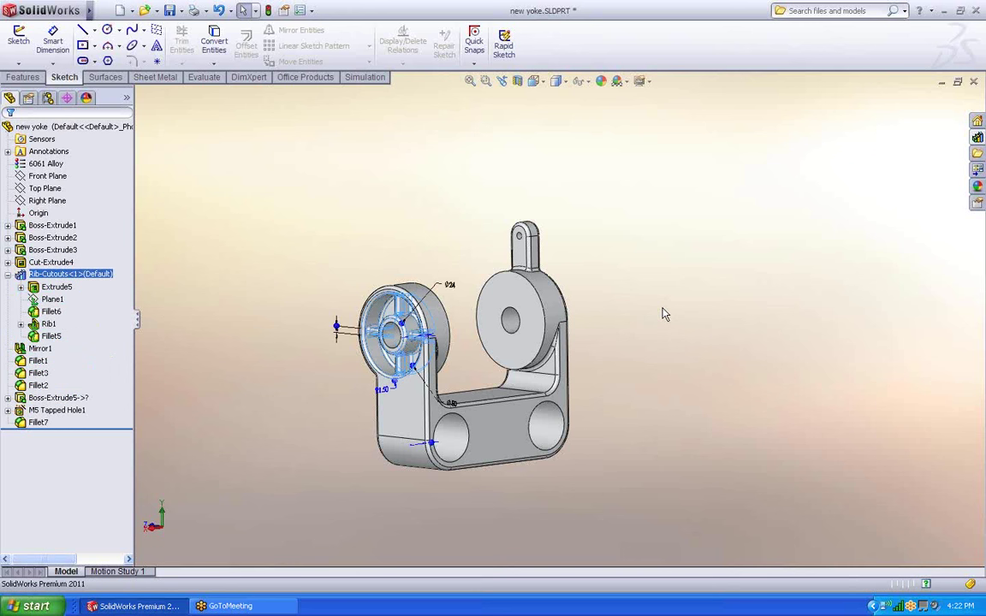
middle_click_drag(663, 312, 548, 342)
left_click(677, 285)
middle_click_drag(458, 400, 700, 324)
Search for "end cap" and insert the CUT POCKET feature of END CAP - LINEAR BEARING 2 between the yoke's two shaft holes
left_click(830, 9)
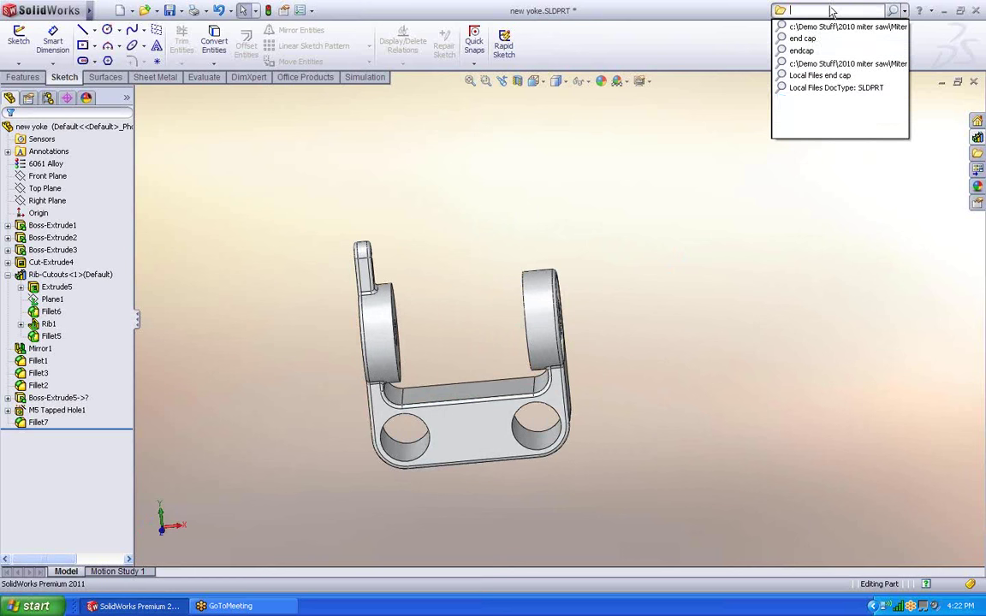
left_click(817, 36)
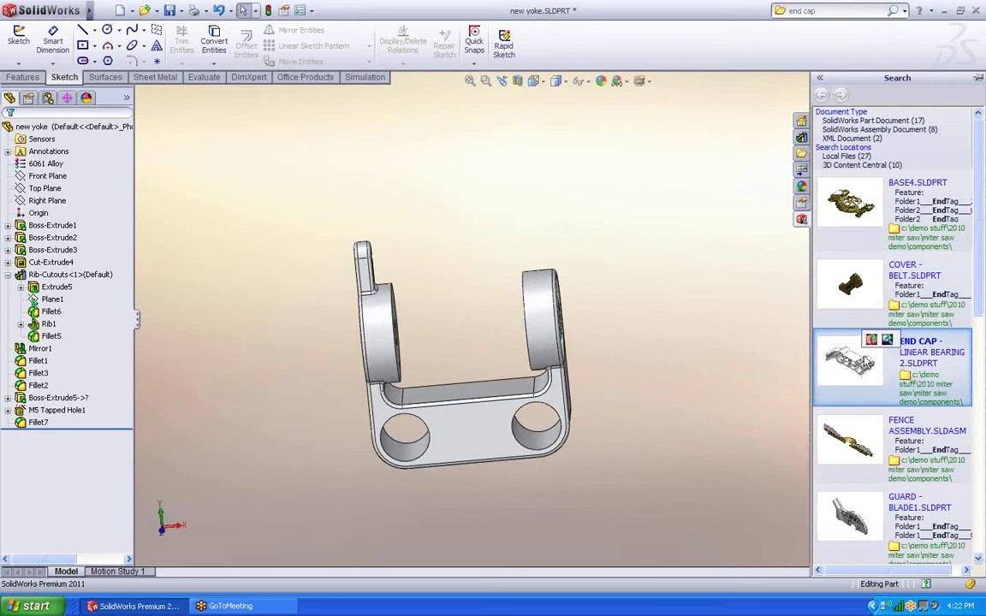
left_click(895, 346)
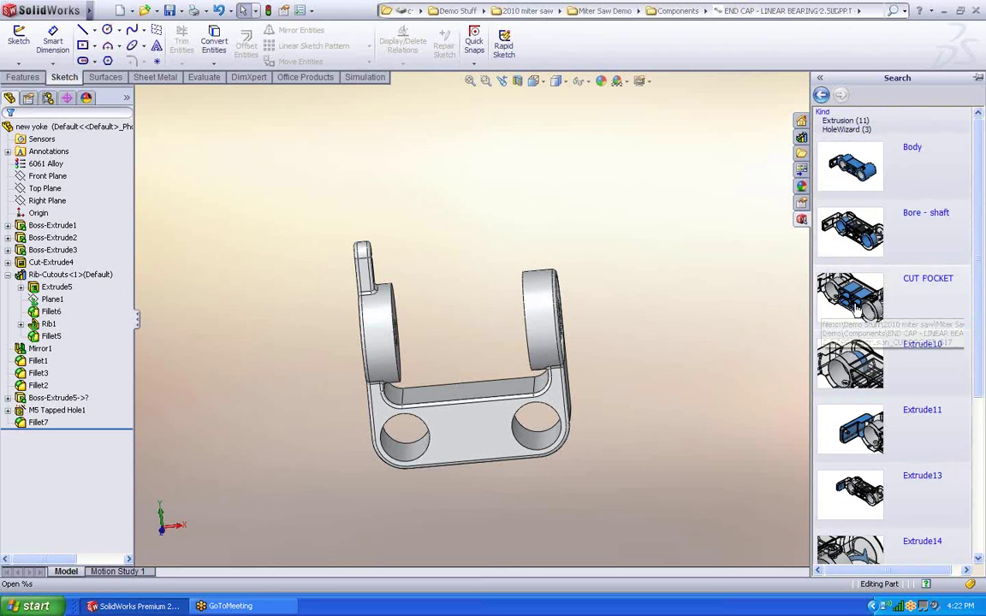
left_click_drag(852, 304, 476, 442)
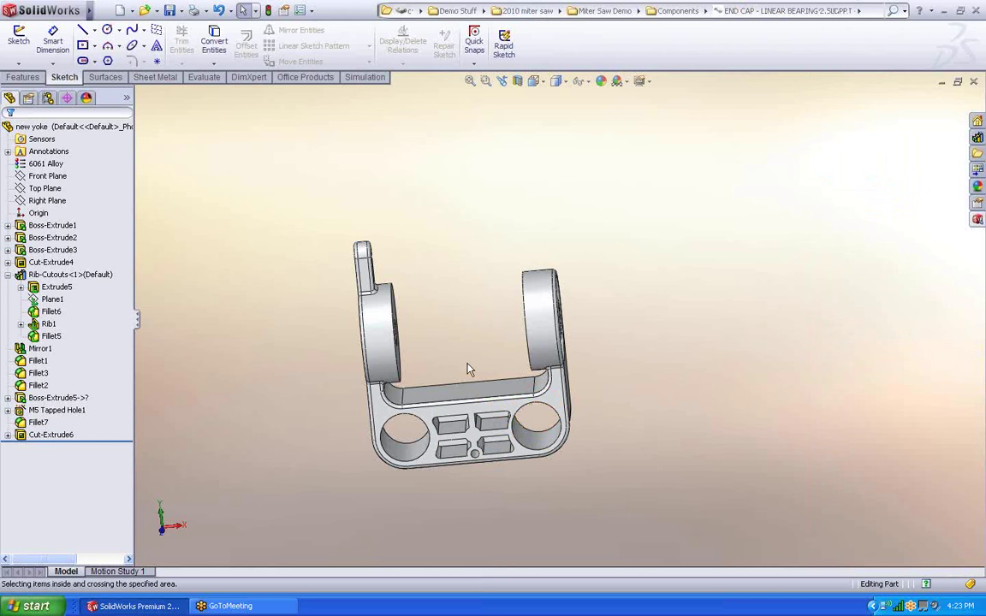
Edit the pocket cut's sketch and make the centerline endpoint concentric with the shaft hole below the tabbed arm
middle_click_drag(473, 364, 478, 331)
scroll(458, 440, "down", 3)
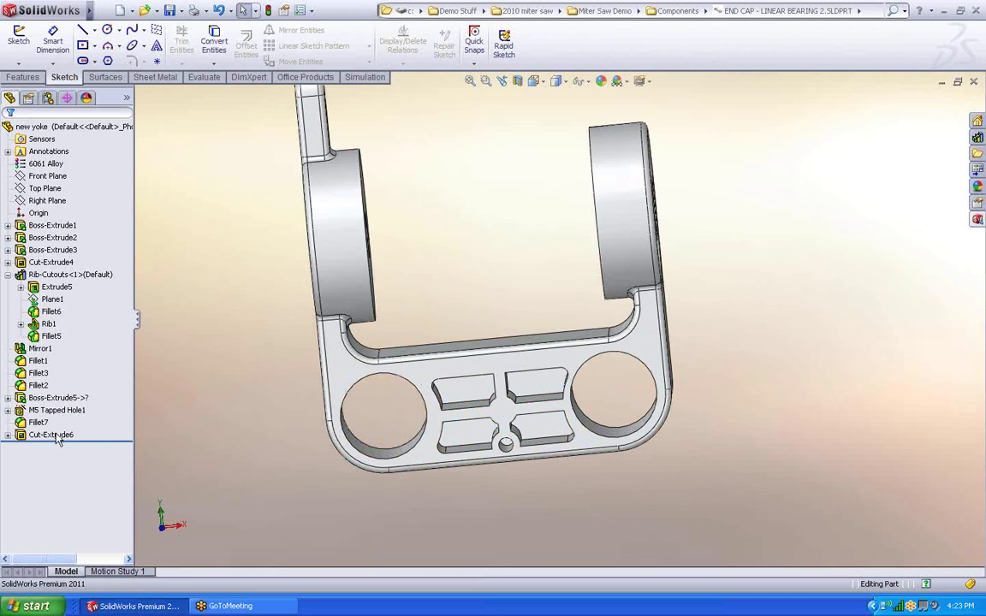
left_click(56, 435)
left_click(8, 435)
left_click(59, 448)
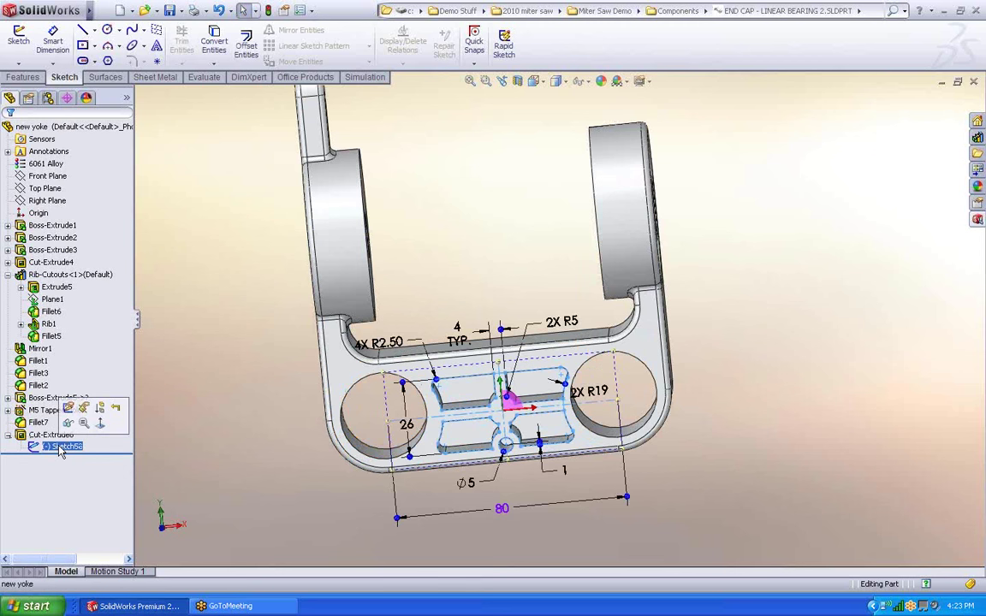
left_click(68, 407)
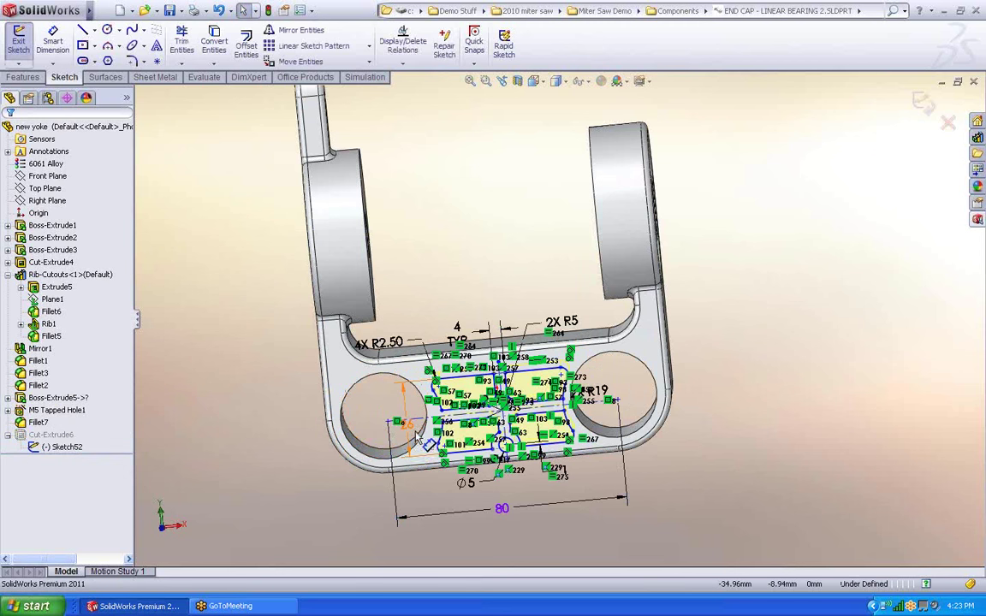
scroll(402, 424, "up", 4)
left_click(386, 404)
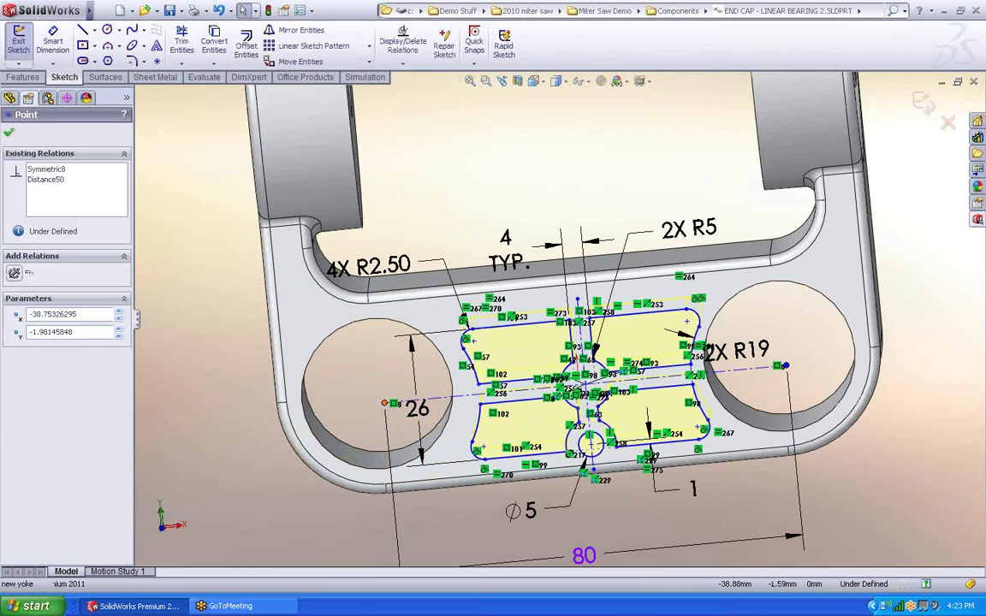
left_click(384, 318, "ctrl")
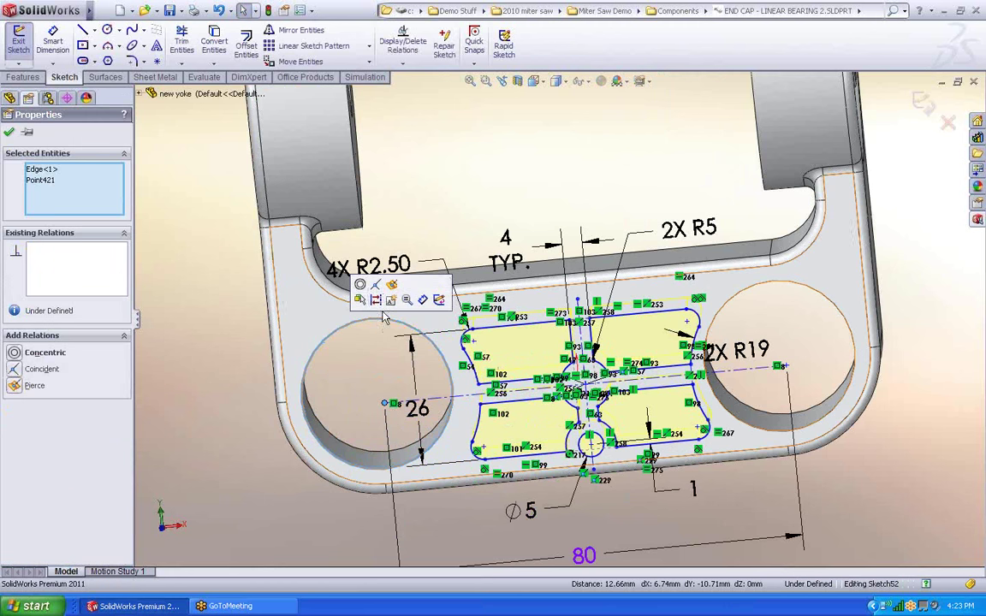
left_click(359, 285)
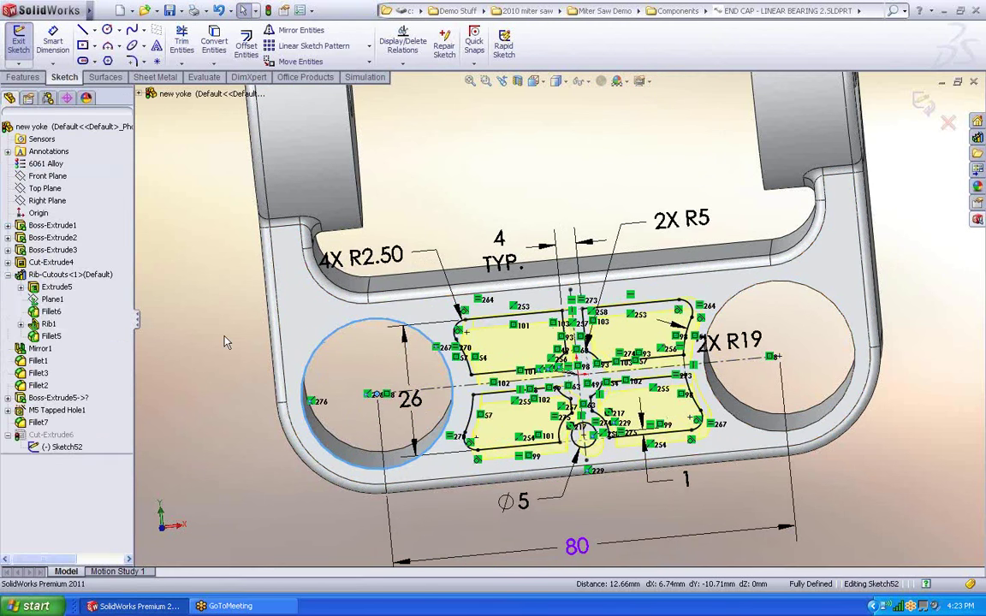
Set the pocket sketch's 26 mm overall height dimension to 30 mm and rebuild the cut
left_click(411, 401)
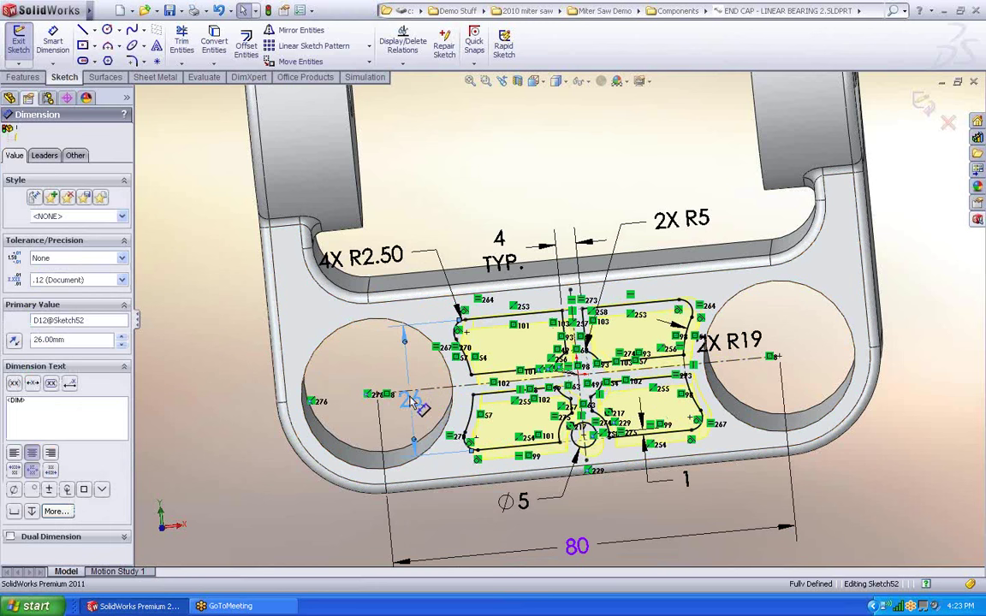
double_click(412, 402)
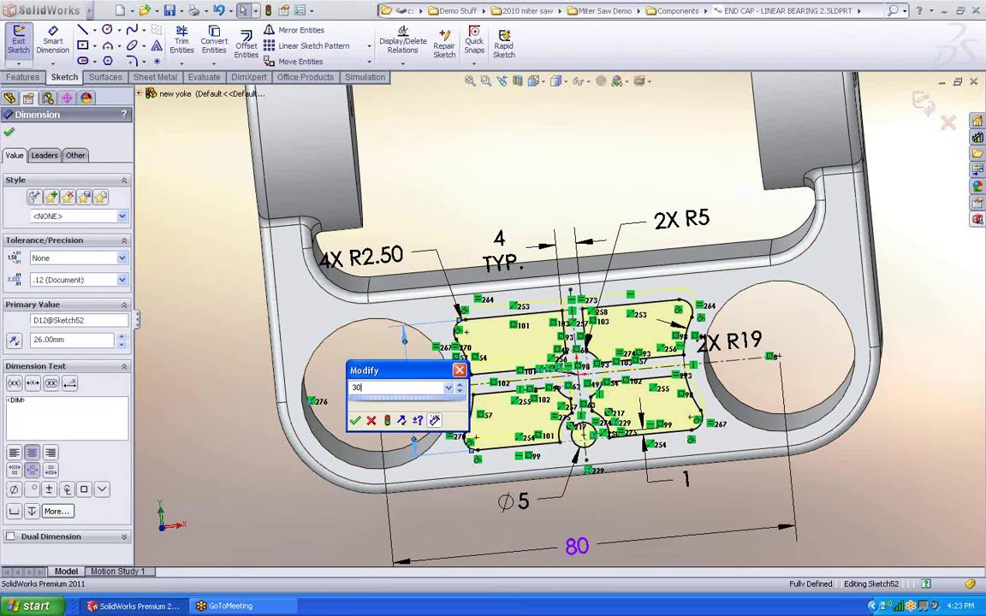
key("Return")
left_click(184, 378)
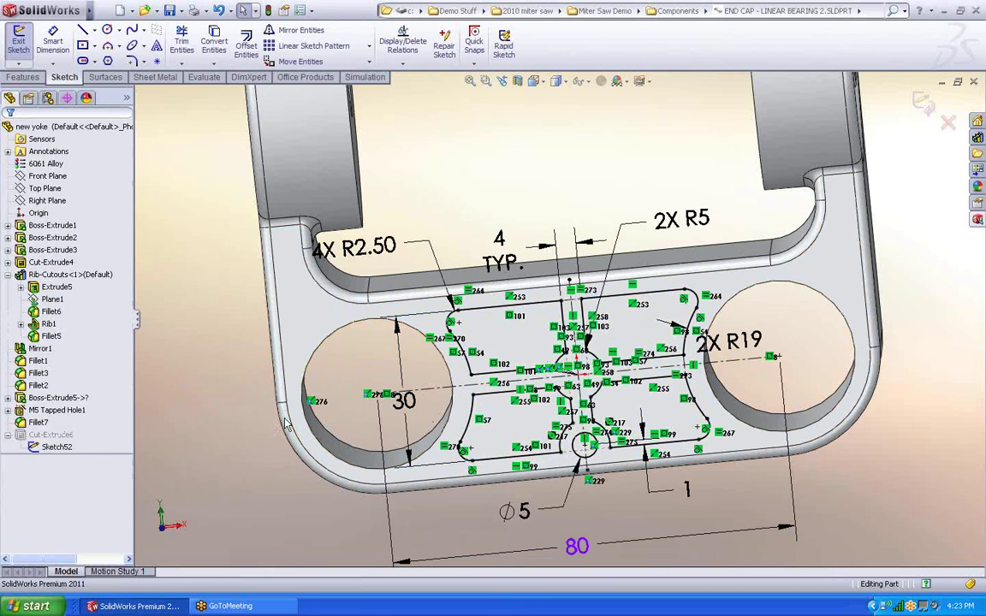
Add a 1 mm fillet to all edges of the four pocket cutouts between the yoke's shaft holes
mouse_move(287, 425)
middle_mouse_down()
mouse_move(289, 434)
mouse_move(304, 411)
mouse_move(328, 428)
middle_mouse_up()
left_click(330, 430)
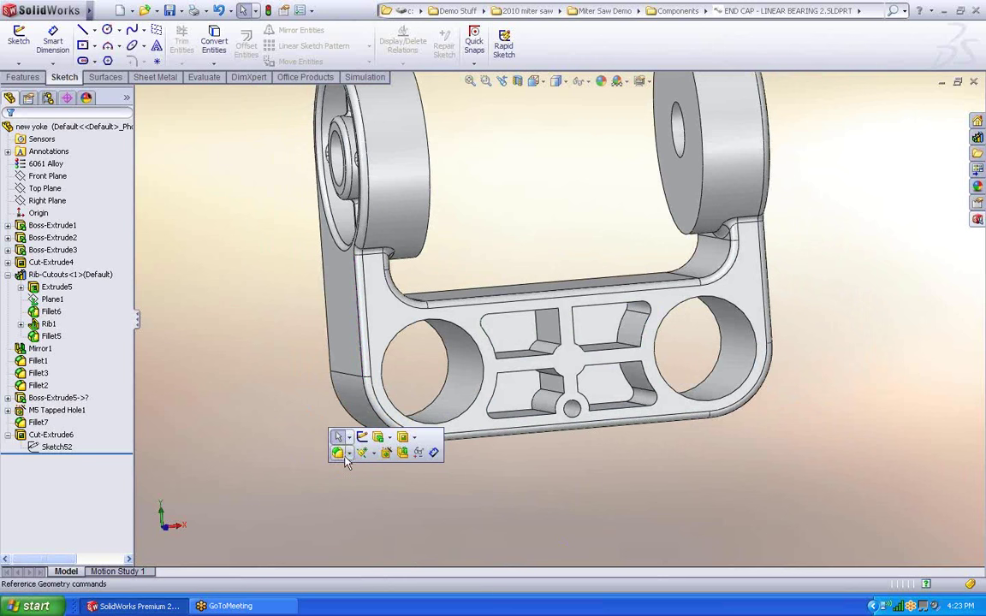
left_click(338, 453)
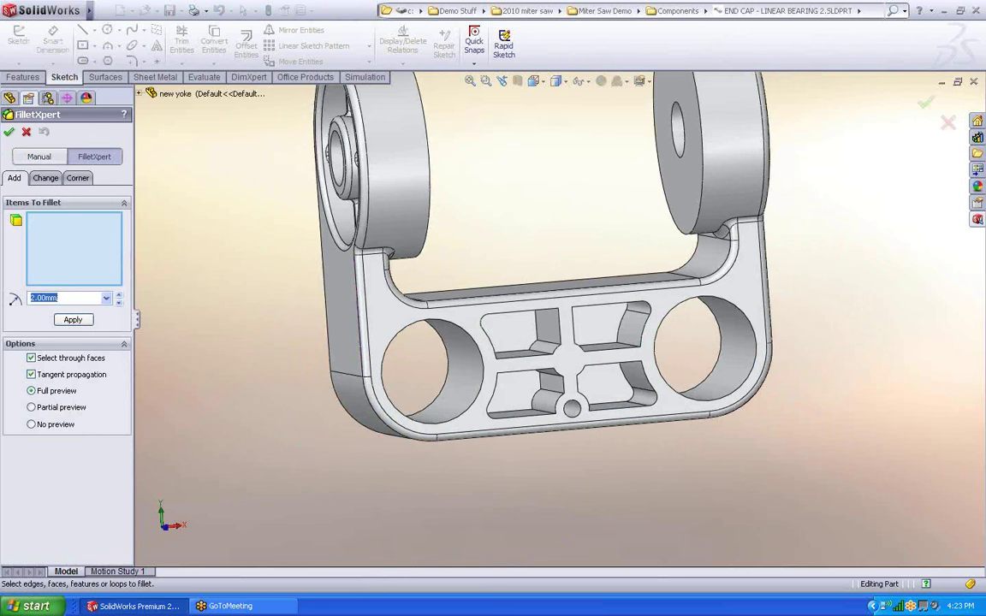
left_click(517, 411)
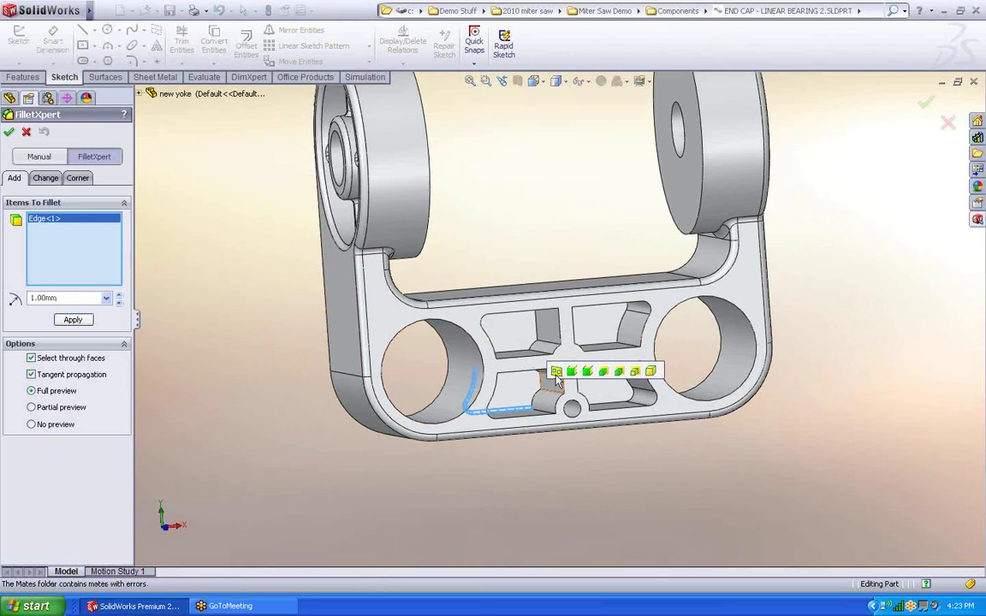
left_click(619, 372)
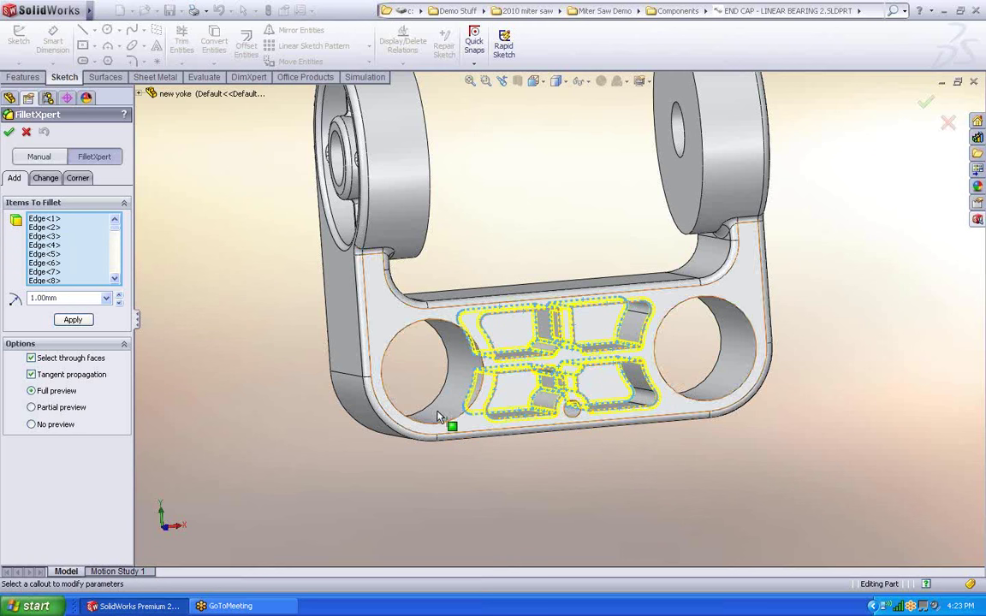
left_click_drag(114, 237, 114, 272)
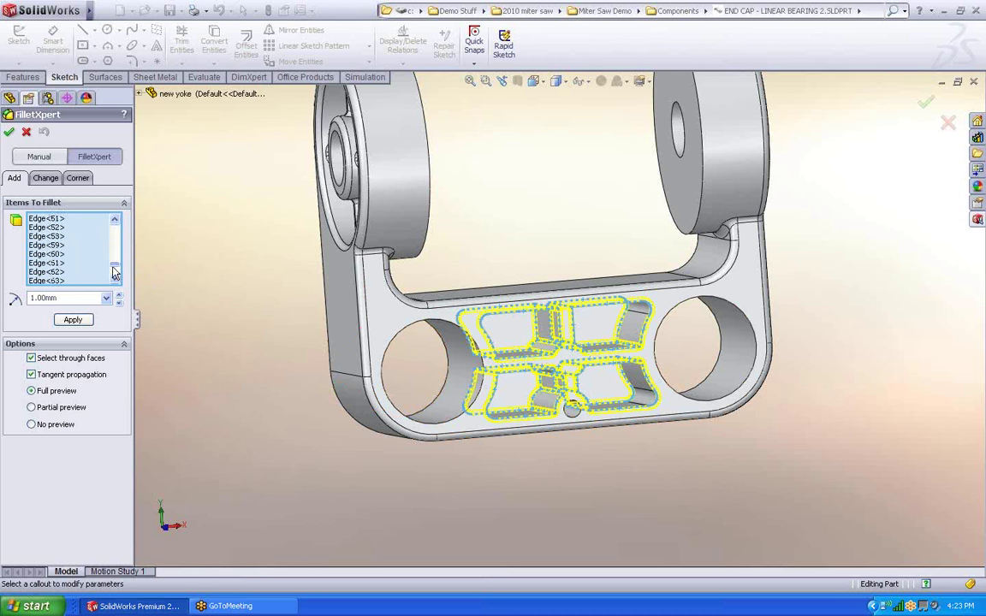
left_click(73, 320)
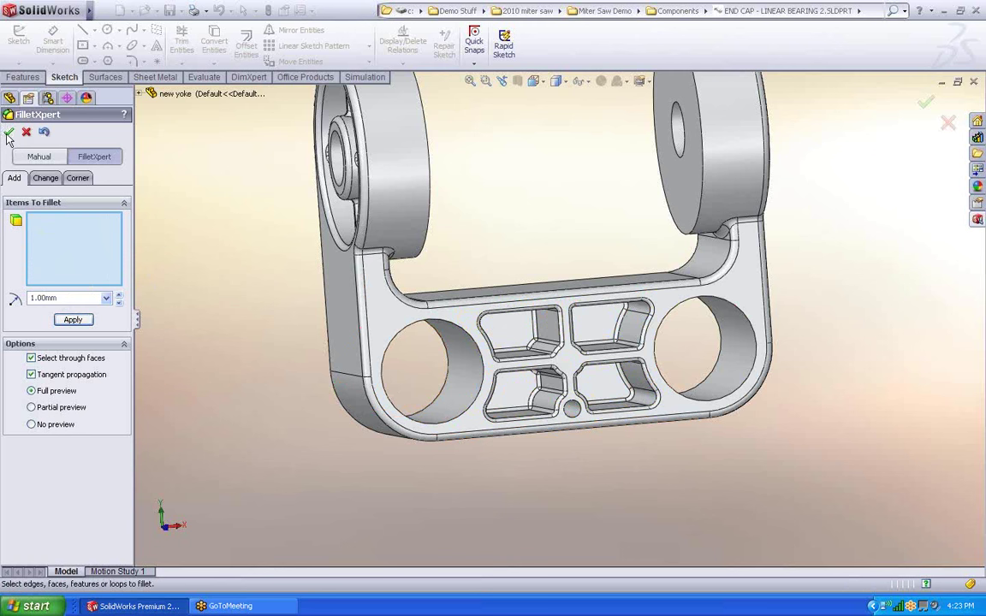
left_click(8, 134)
key("f")
middle_click_drag(319, 330, 347, 360)
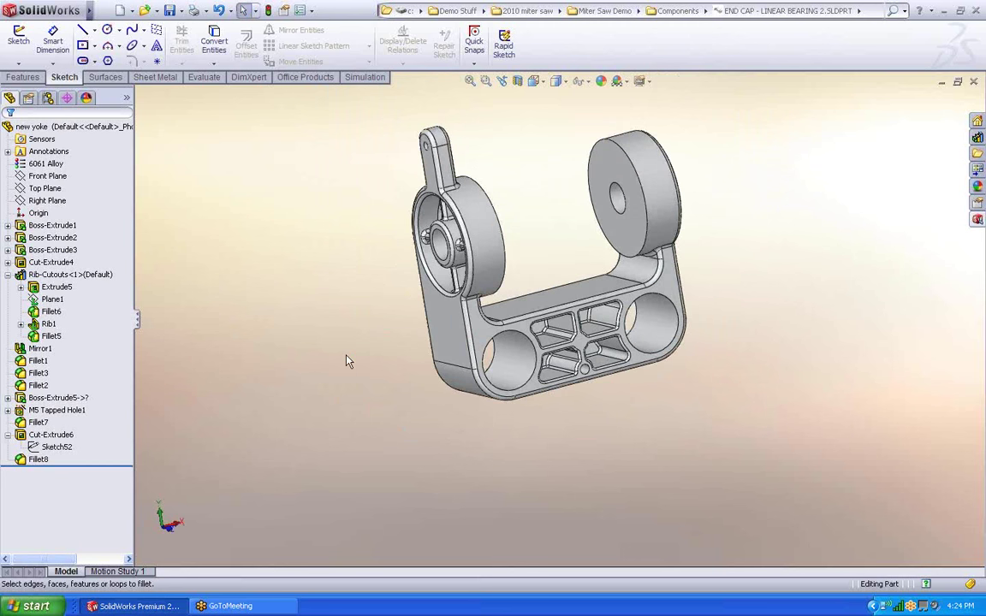
Switch to the miter saw assembly, rebuild it with the changed yoke and open simulation Study 1
key("ctrl+Tab")
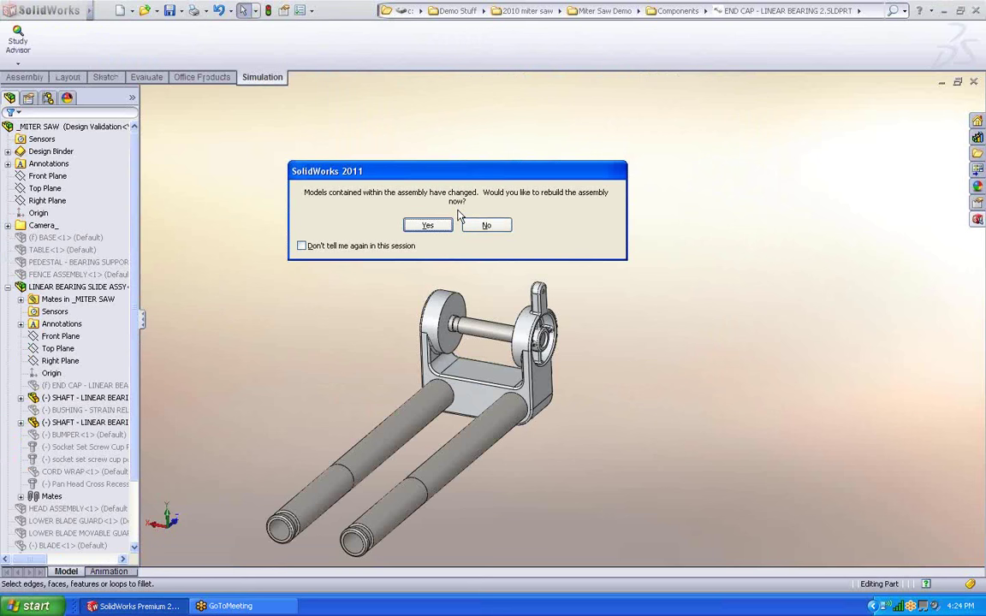
left_click(427, 225)
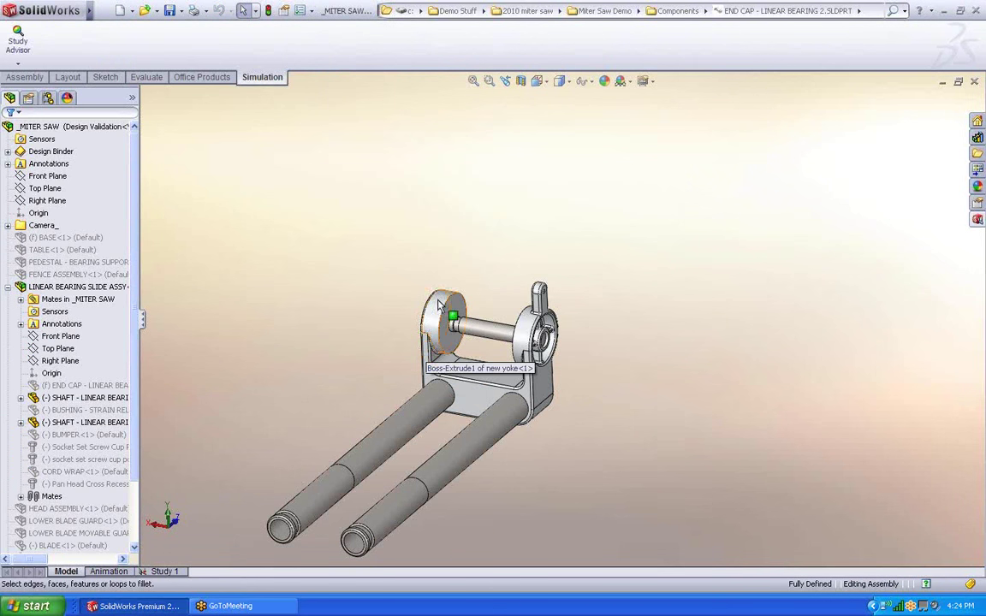
middle_click_drag(438, 304, 530, 351)
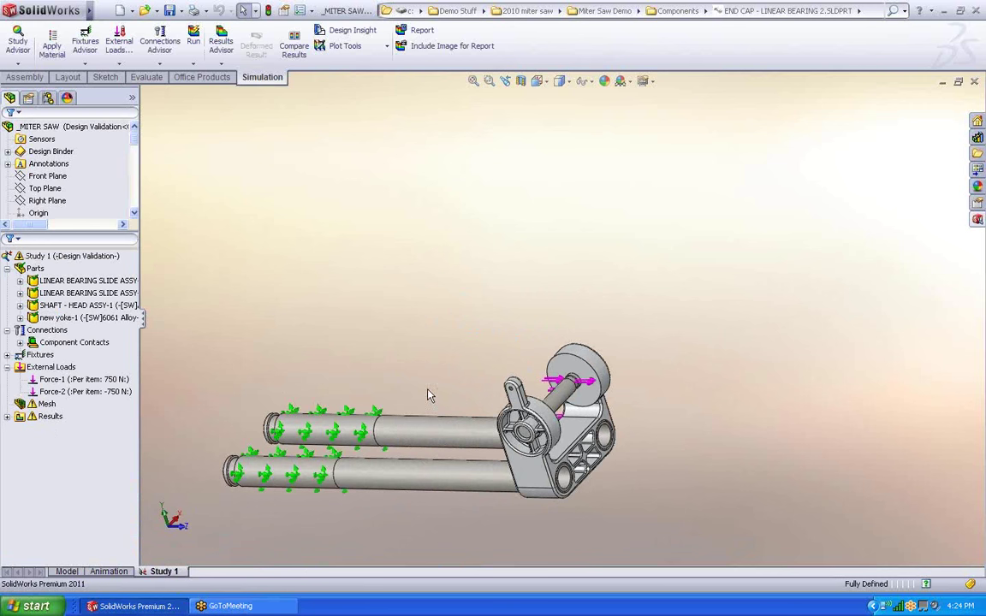
Hide the simulation fixture and load symbols on the yoke and shafts in Study 1
scroll(428, 390, "up", 2)
middle_click_drag(428, 390, 381, 366)
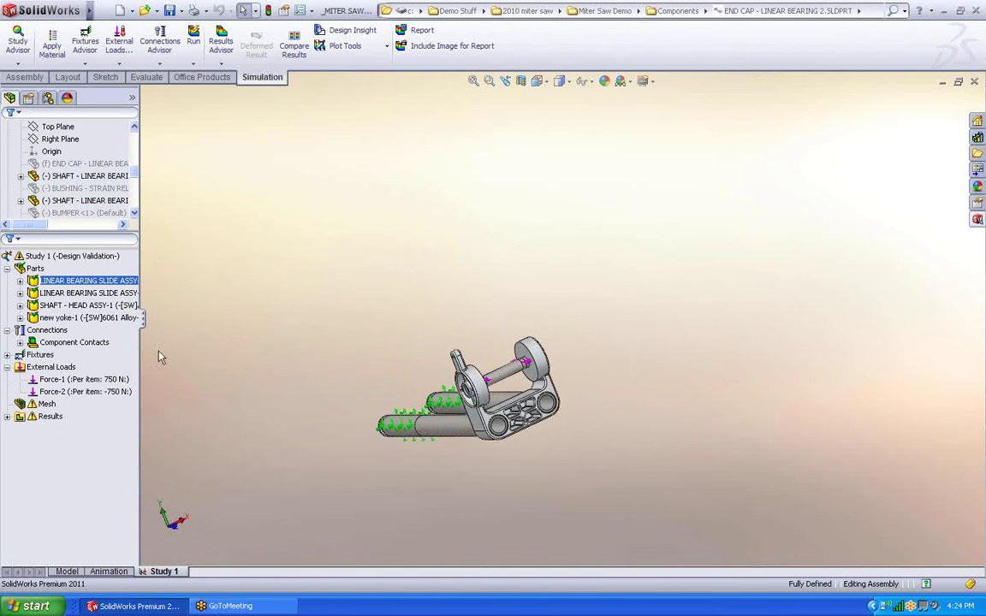
middle_click_drag(294, 319, 458, 291)
left_click(401, 283)
scroll(563, 365, "down", 2)
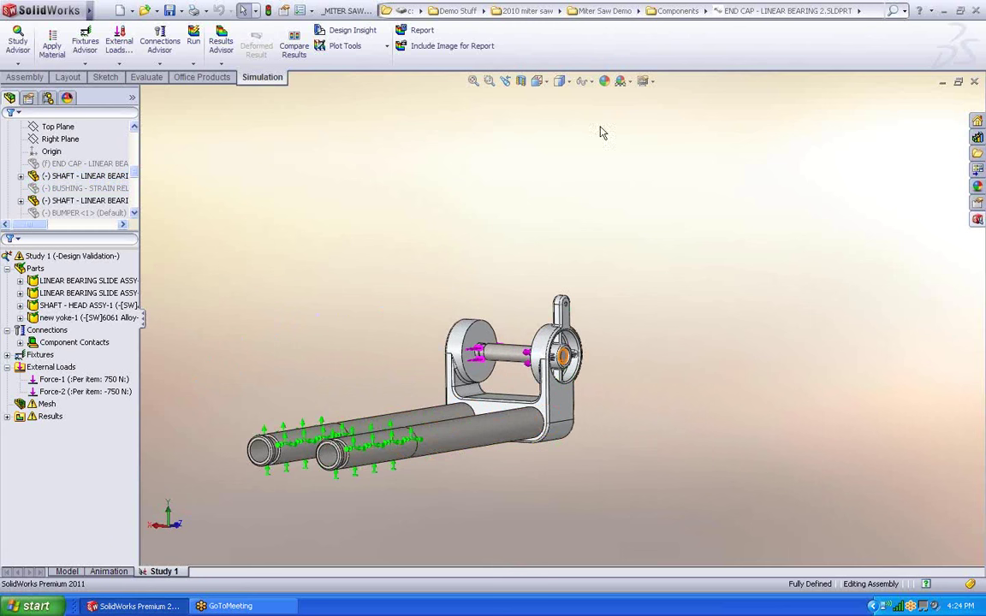
left_click(591, 82)
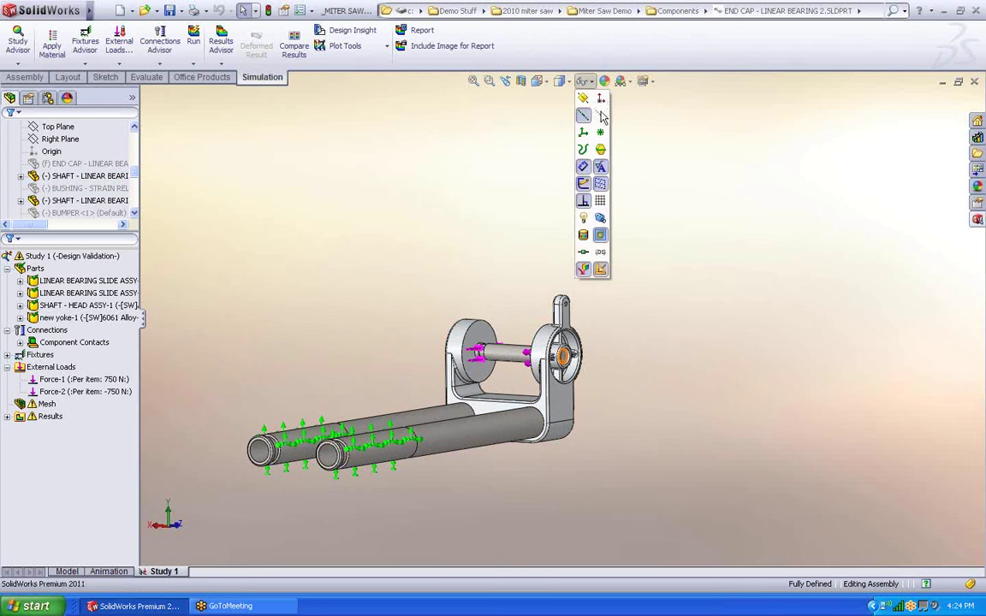
left_click(601, 270)
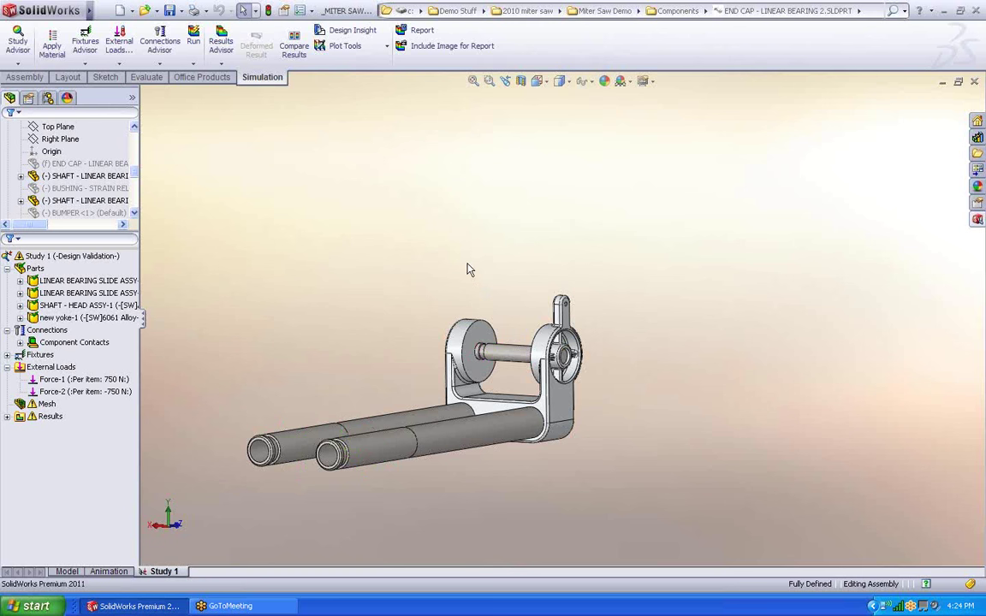
scroll(504, 378, "down", 4)
middle_click_drag(418, 418, 293, 313)
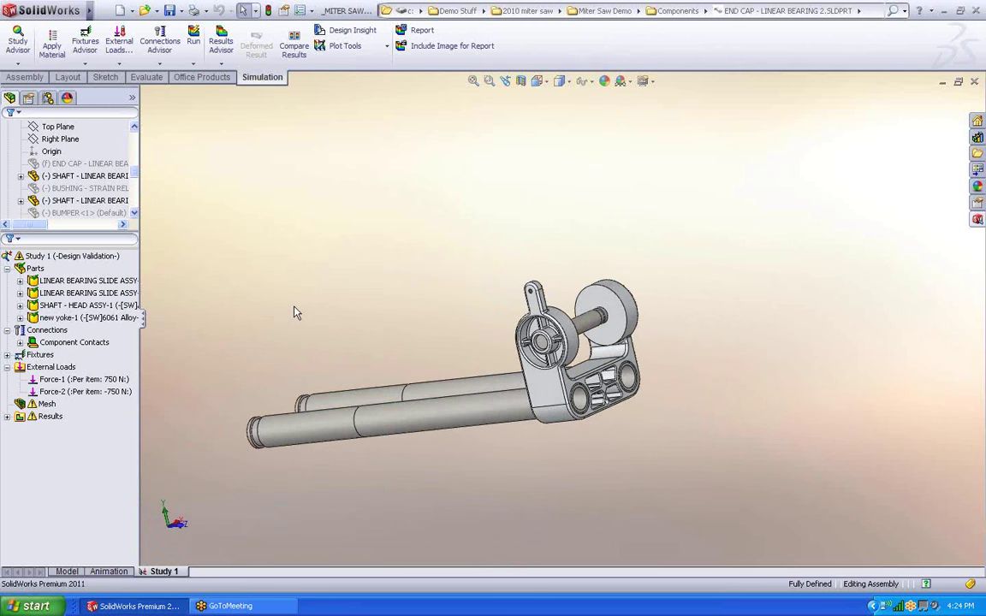
Switch to the new yoke drawing and create a detail view from a circle about 76 mm in radius on the front view, placed above it
key("ctrl+Tab")
key("ctrl+Tab")
key("ctrl+Tab")
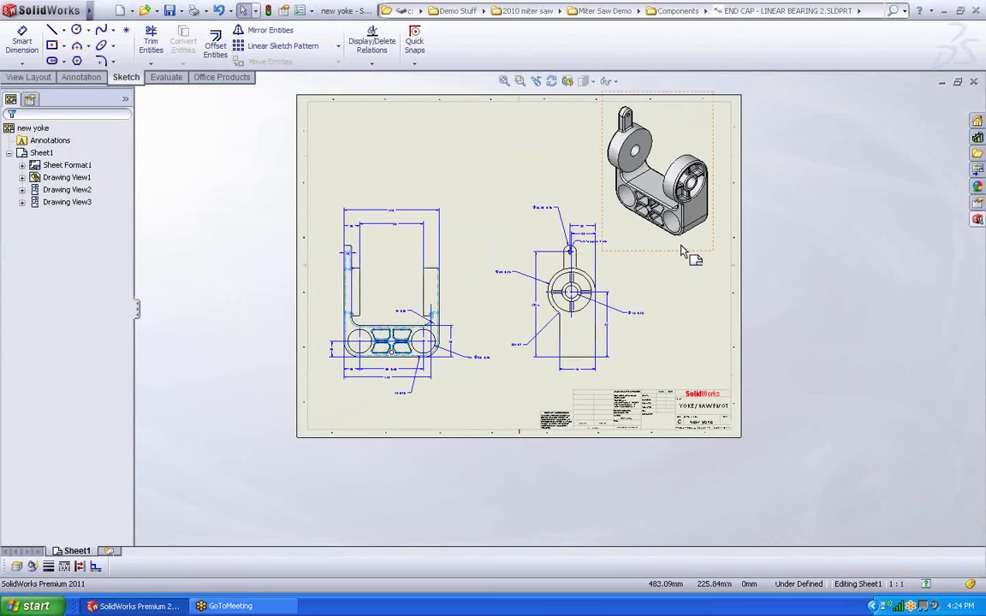
scroll(472, 279, "down", 2)
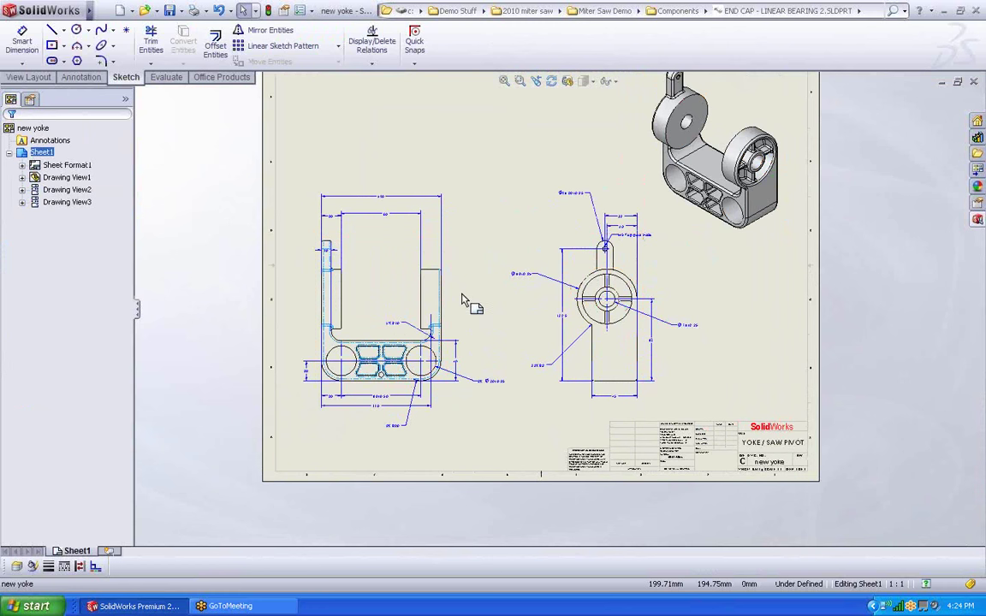
key("s")
left_click(485, 318)
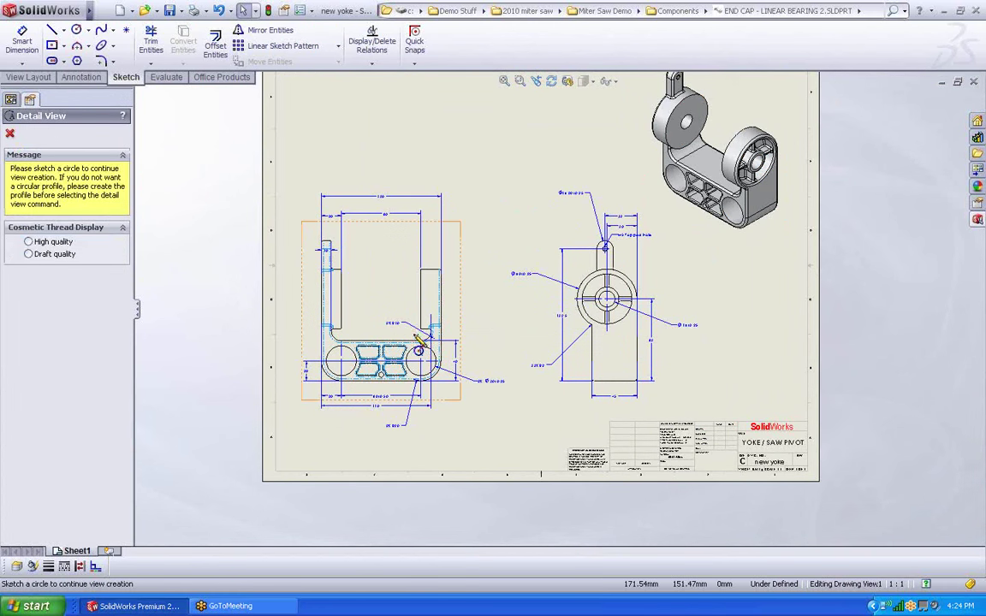
left_click(364, 327)
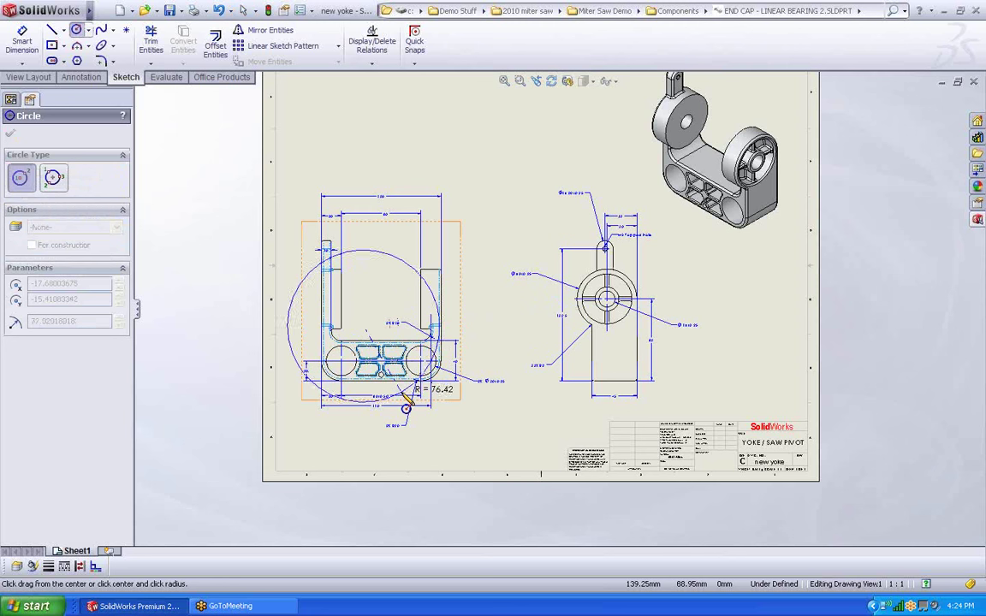
left_click(400, 392)
scroll(408, 255, "up", 3)
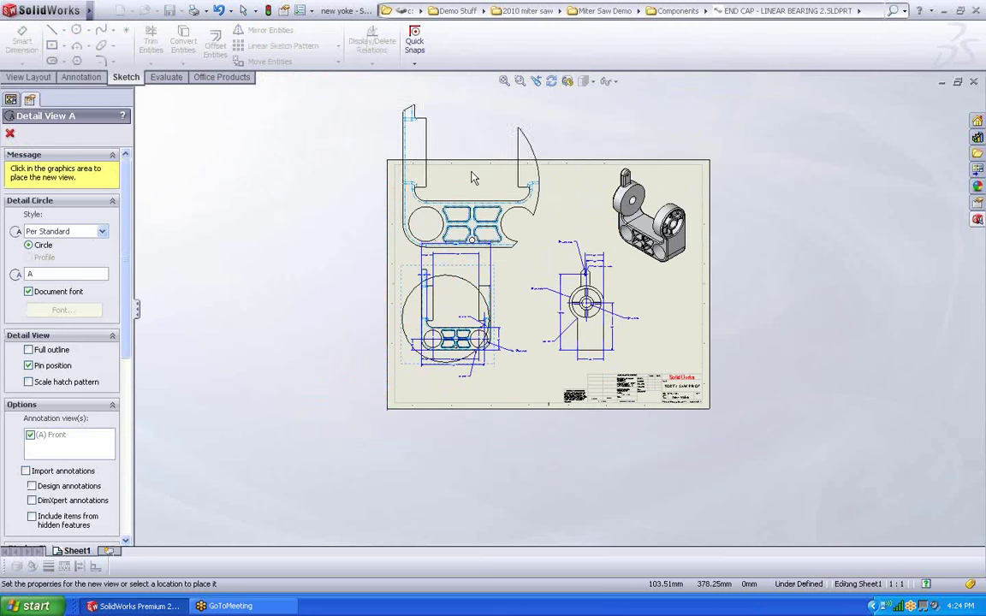
left_click(466, 171)
scroll(500, 351, "down", 2)
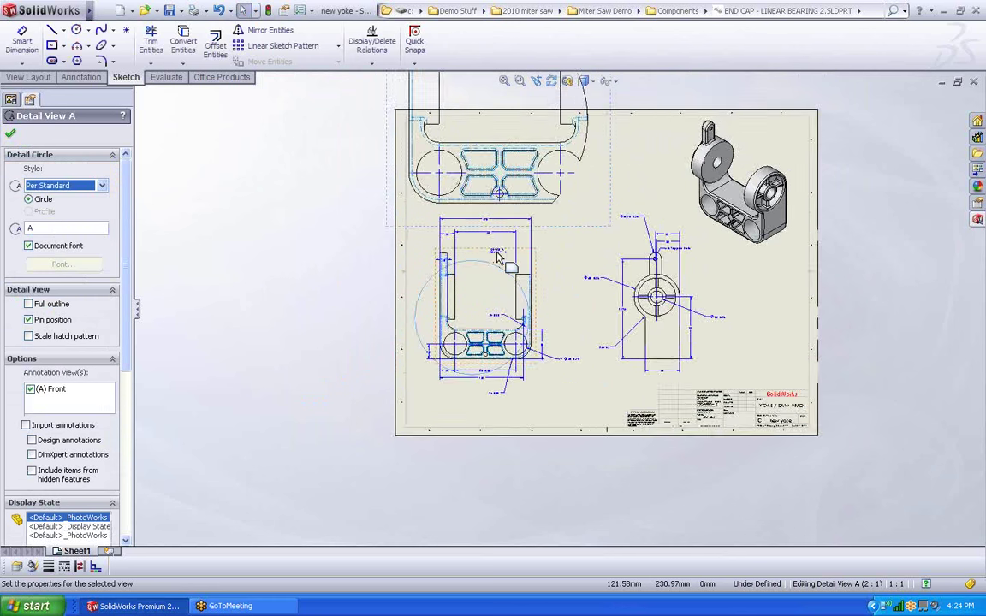
Try to resize and reposition detail circle A around the pocket cutouts in the front view
scroll(467, 256, "up", 2)
mouse_move(497, 301)
left_mouse_down()
mouse_move(489, 279)
mouse_move(478, 333)
mouse_move(501, 341)
mouse_move(486, 332)
mouse_move(494, 347)
mouse_move(484, 330)
mouse_move(503, 317)
mouse_move(512, 328)
left_mouse_up()
left_click(486, 317)
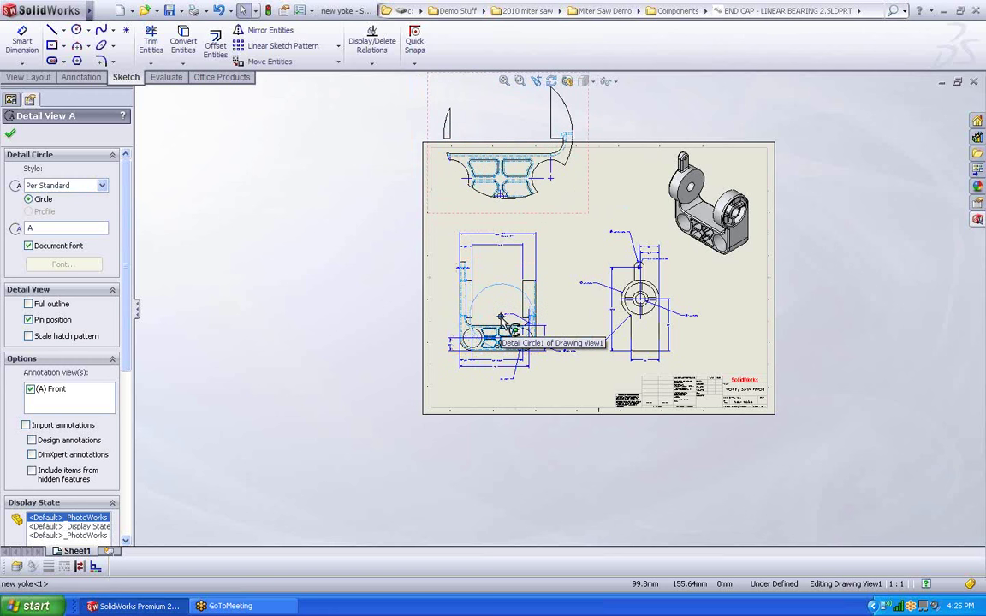
left_click(565, 317)
scroll(509, 283, "down", 5)
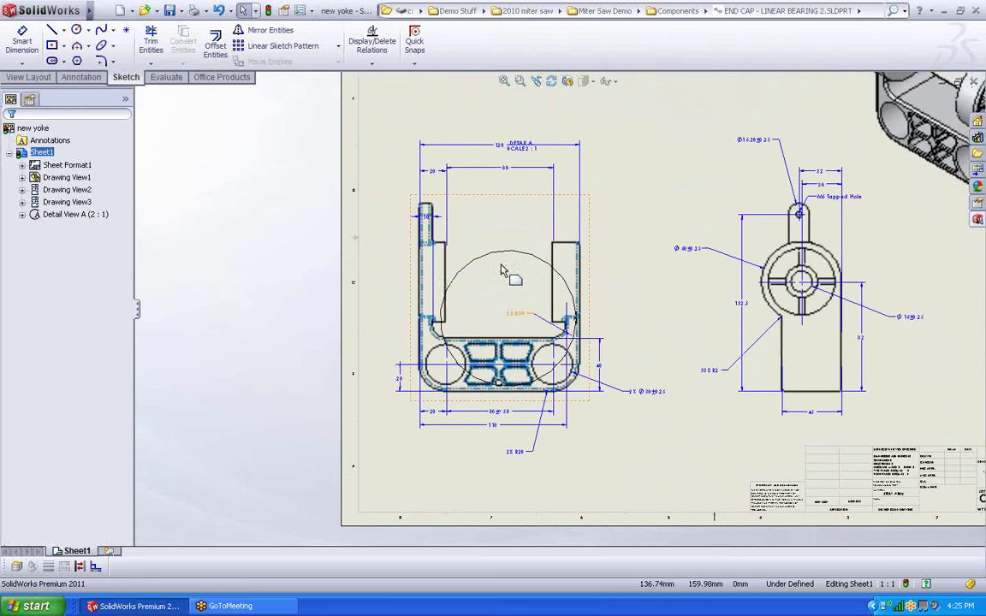
left_click(508, 317)
left_click_drag(509, 321, 476, 328)
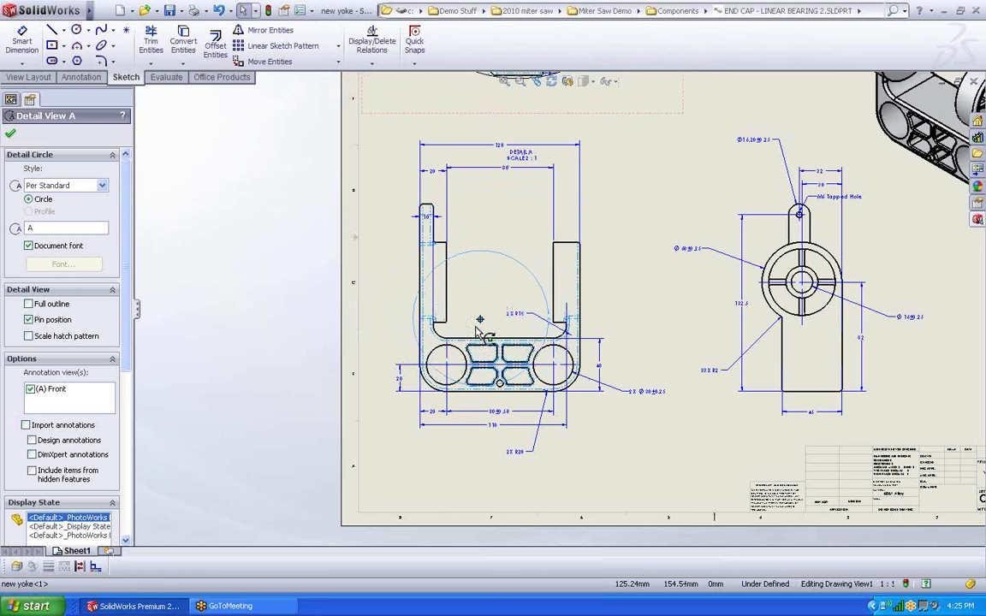
Edit the detail circle's sketch, shrinking the circle and deleting its center point's Coincident relation
right_click(497, 255)
left_click(533, 334)
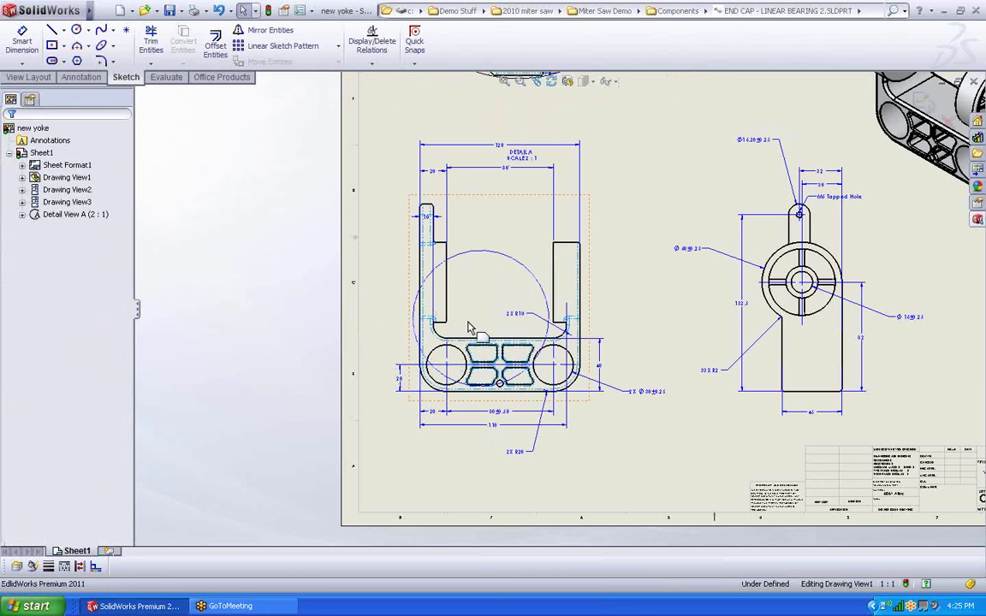
left_click_drag(523, 264, 516, 322)
left_click(481, 319)
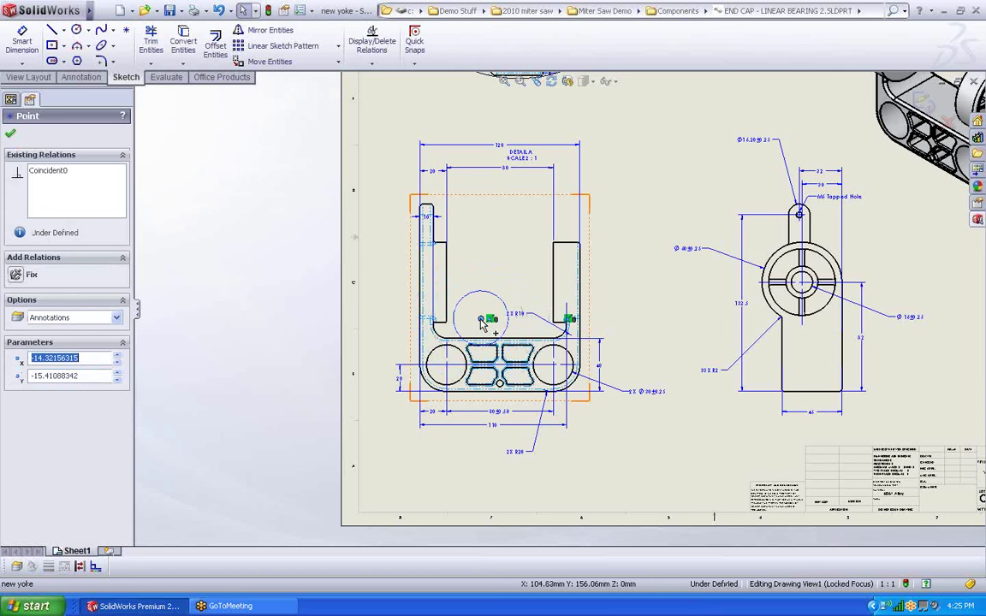
left_click(60, 175)
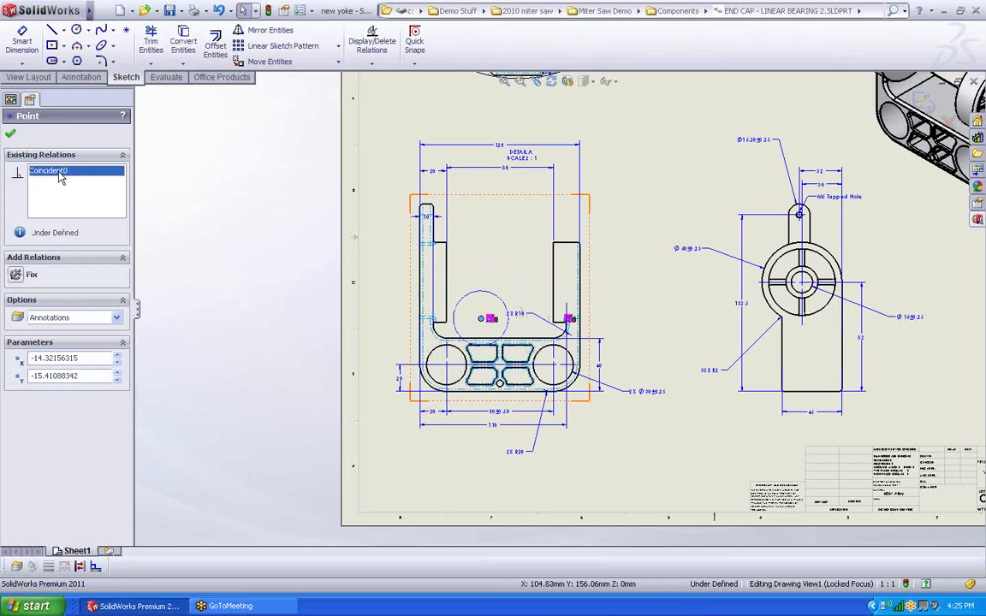
key("Delete")
left_click(10, 133)
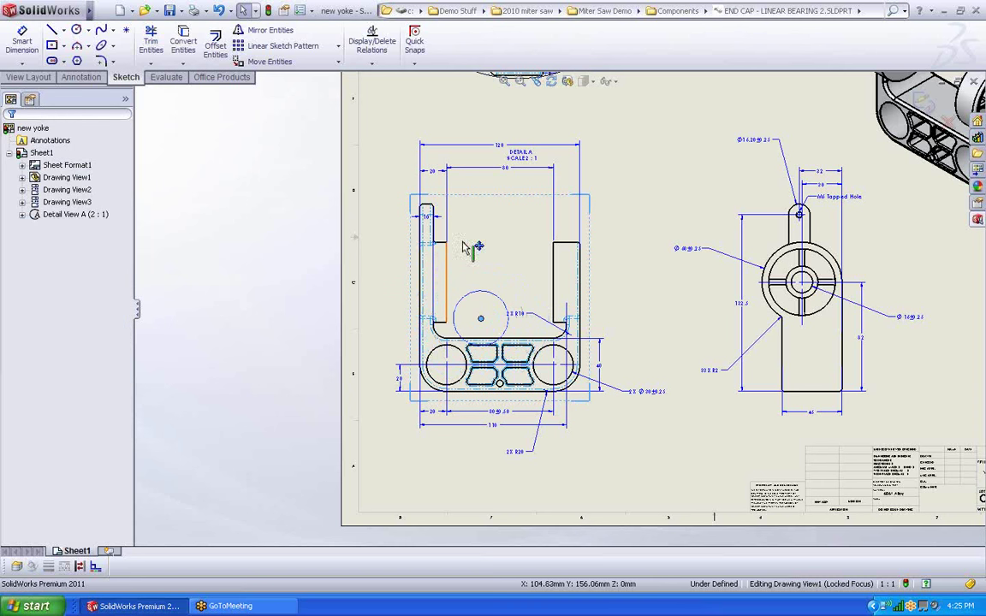
left_click(465, 245)
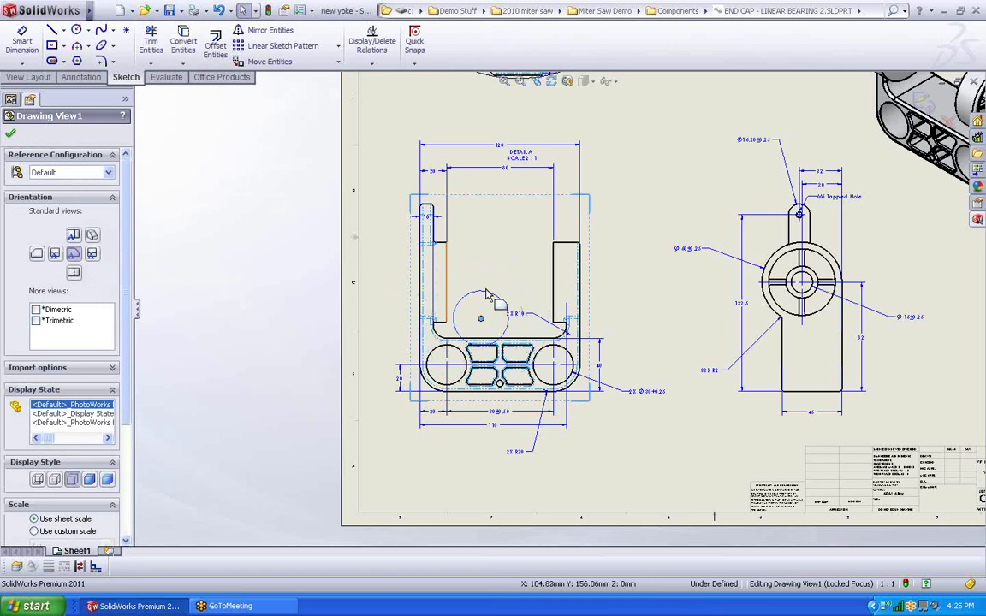
left_click(921, 102)
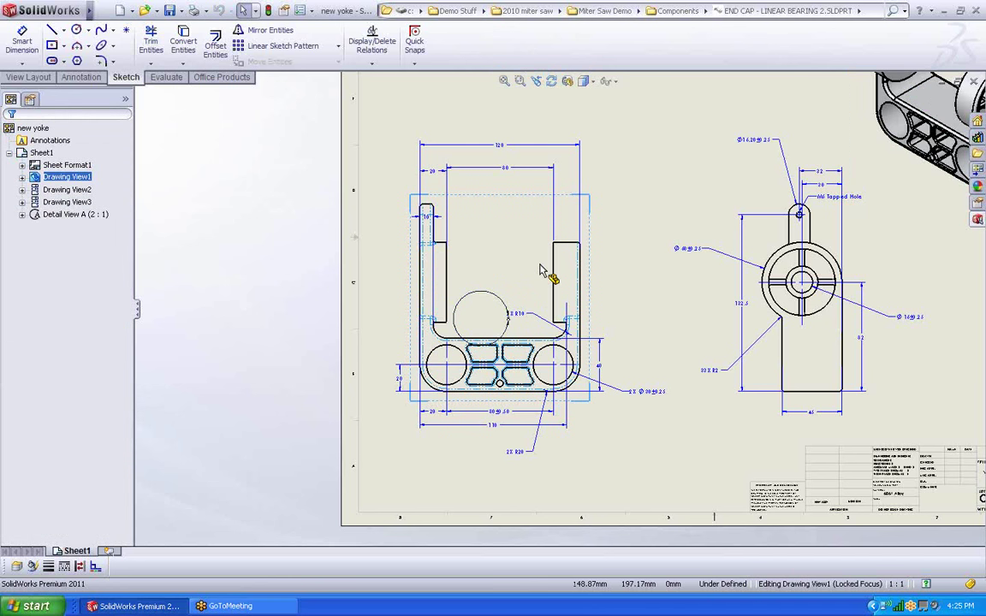
Move detail circle A down so it is centered on the pocket cutouts between the front view's shaft holes
key("z")
key("z")
key("z")
key("z")
key("z")
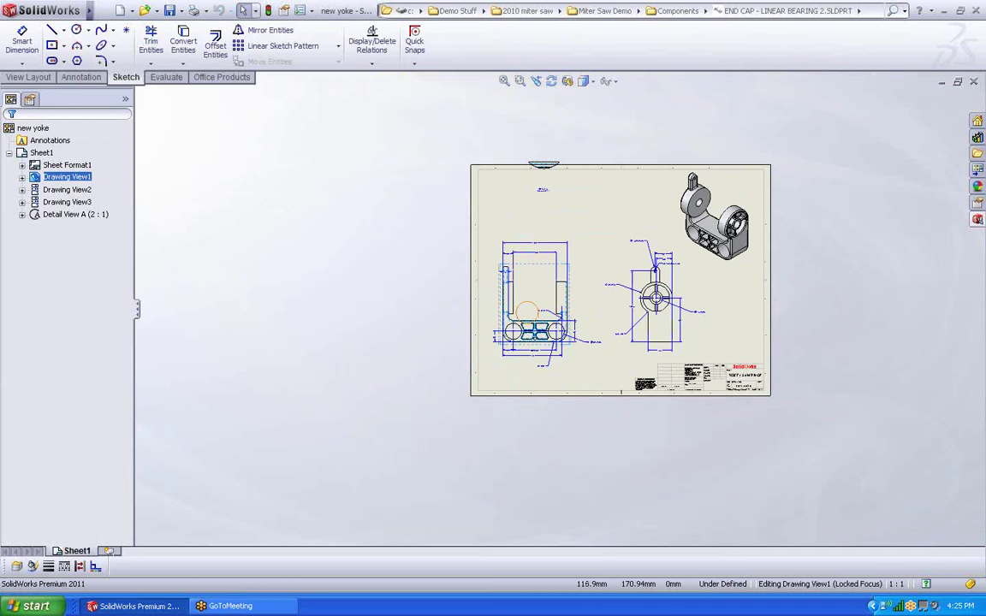
left_click(536, 311)
mouse_move(528, 313)
left_mouse_down()
mouse_move(528, 336)
mouse_move(535, 297)
mouse_move(535, 330)
left_mouse_up()
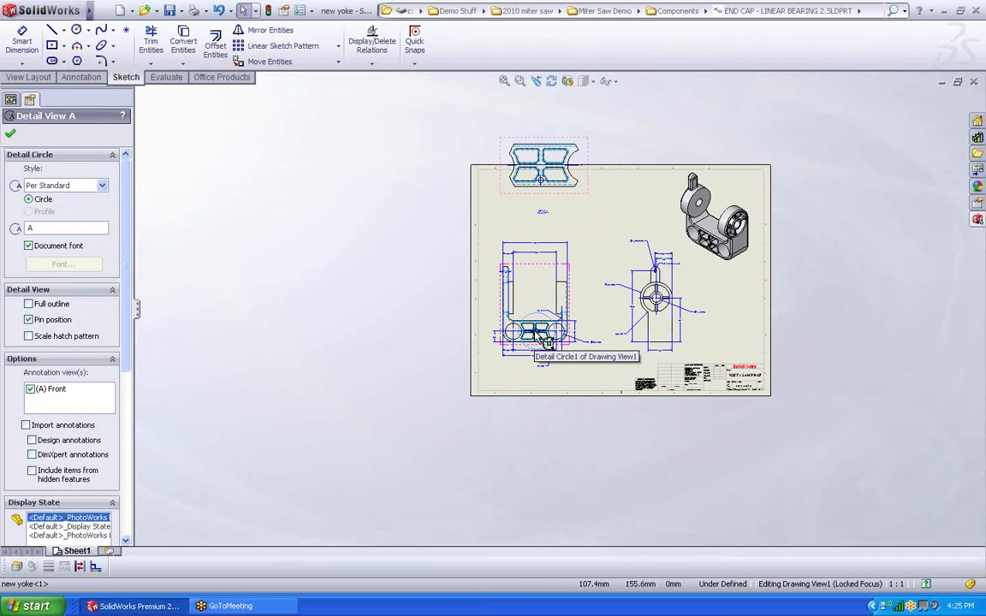
Move detail view A down onto the sheet and place its label directly beneath the view
left_click_drag(535, 331, 533, 330)
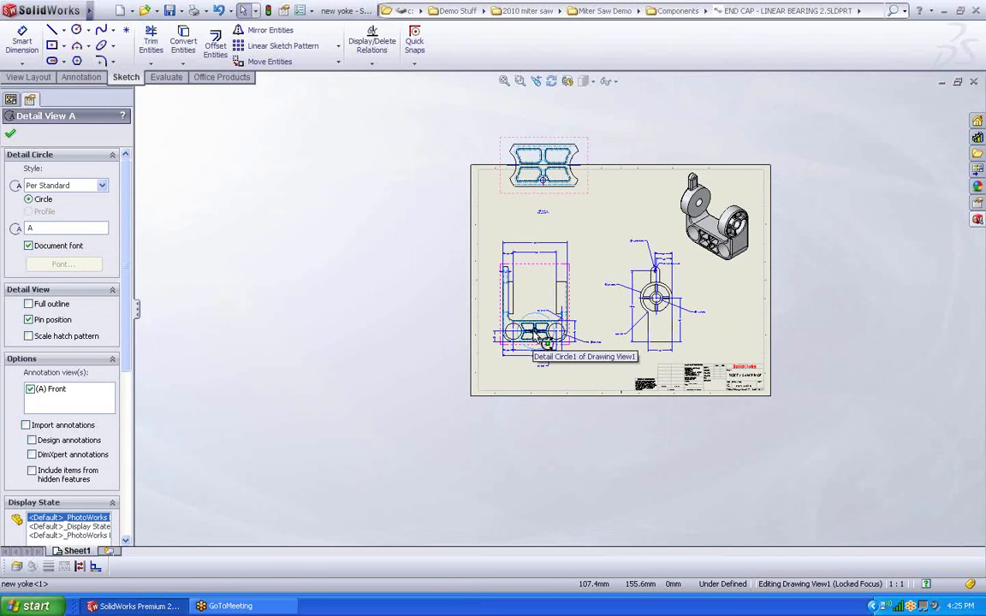
left_click(583, 225)
left_click_drag(553, 198, 552, 229)
left_click(552, 231)
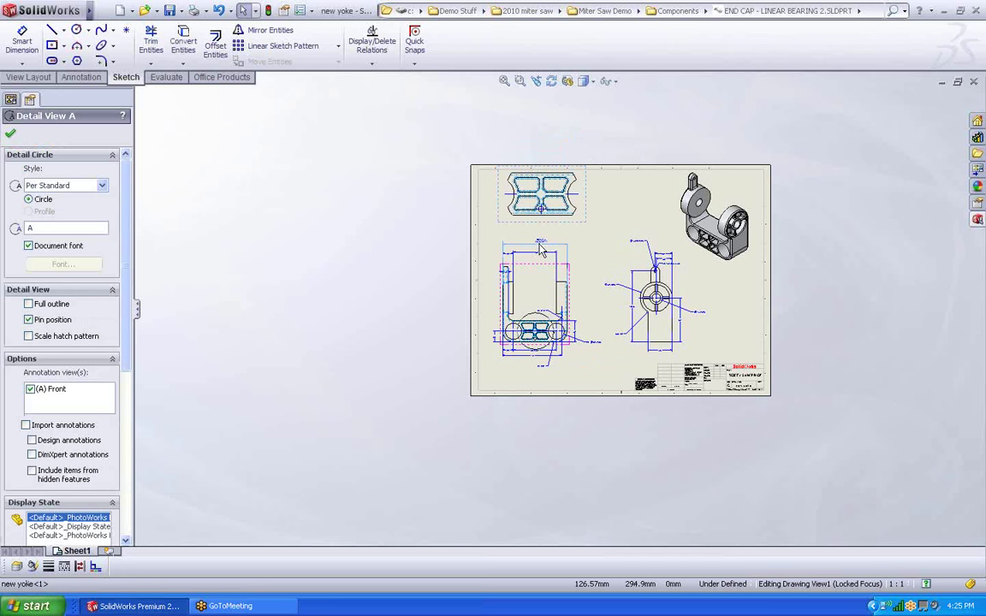
scroll(584, 221, "down", 1)
scroll(555, 229, "down", 2)
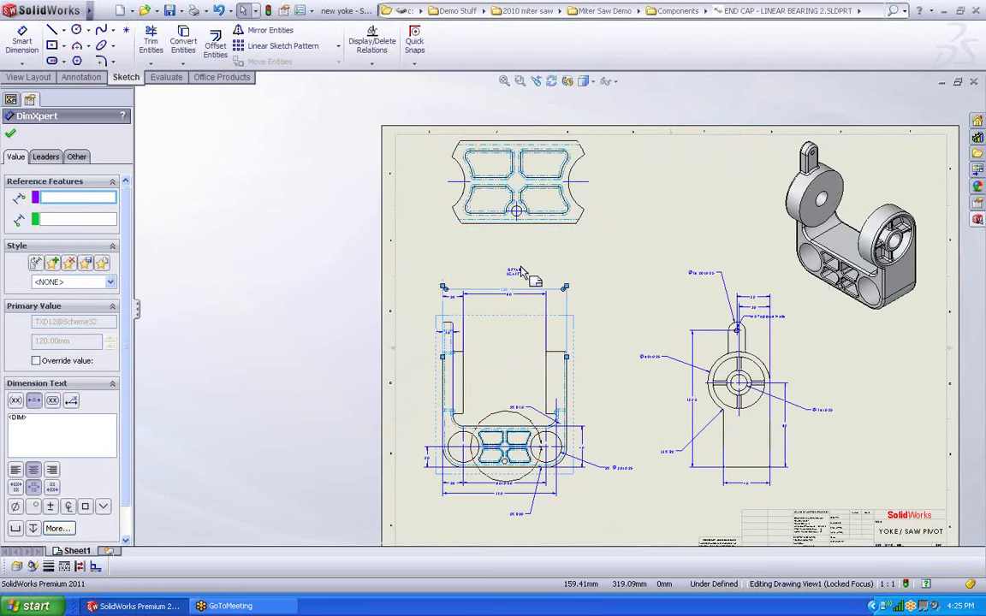
left_click(518, 267)
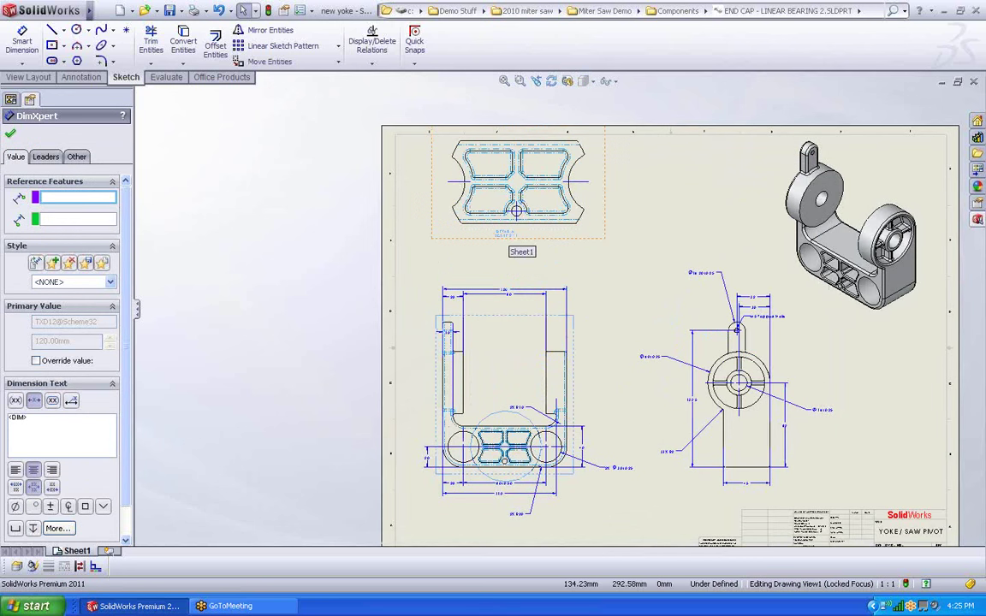
left_click(624, 250)
Create partial section view B-B from a horizontal line about 40 mm long through the front view's right boss, excluding Rib1 from hatching, and place it beside detail A
scroll(680, 349, "down", 1)
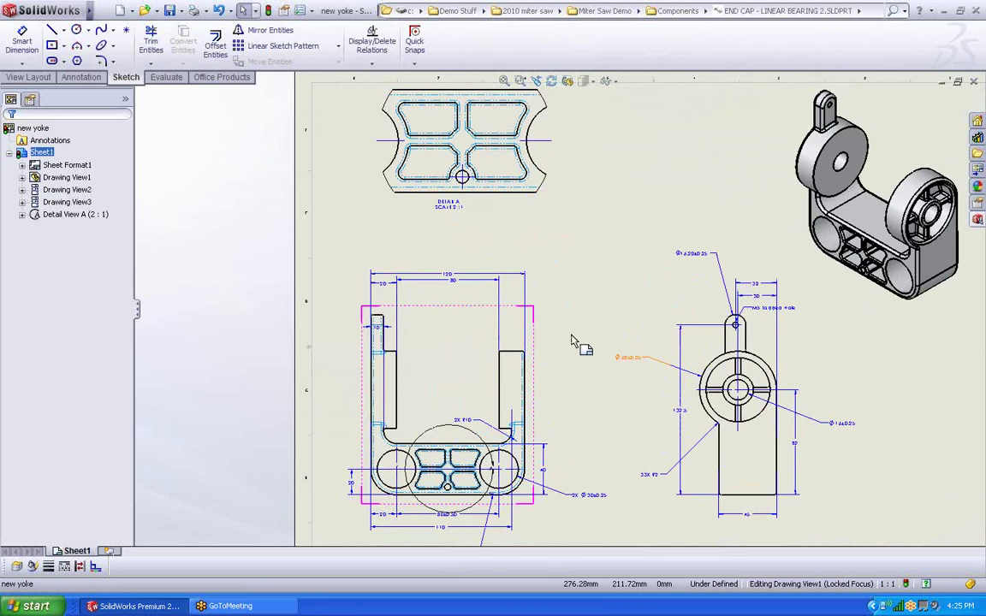
left_click(531, 371)
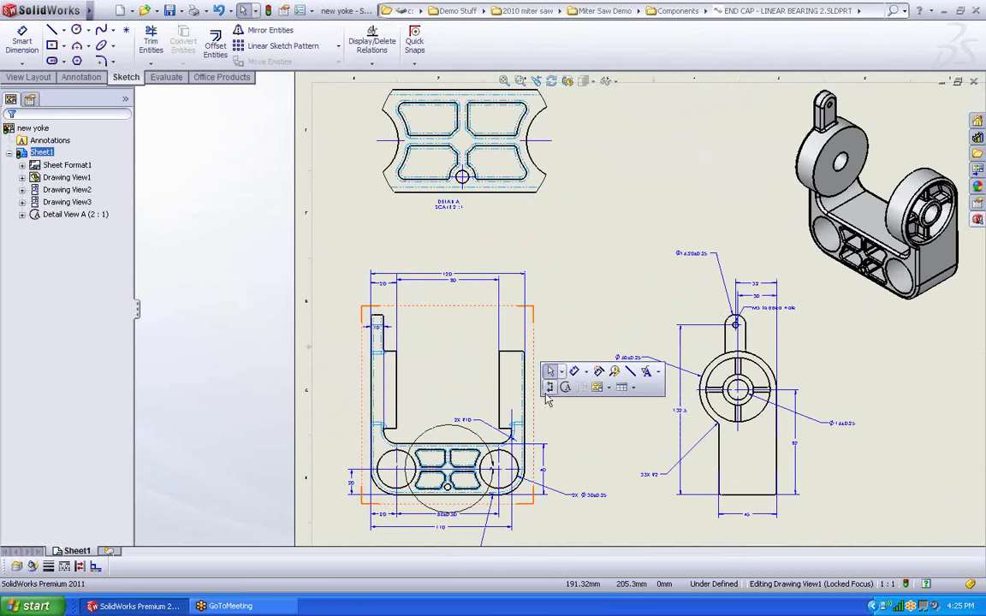
left_click(550, 388)
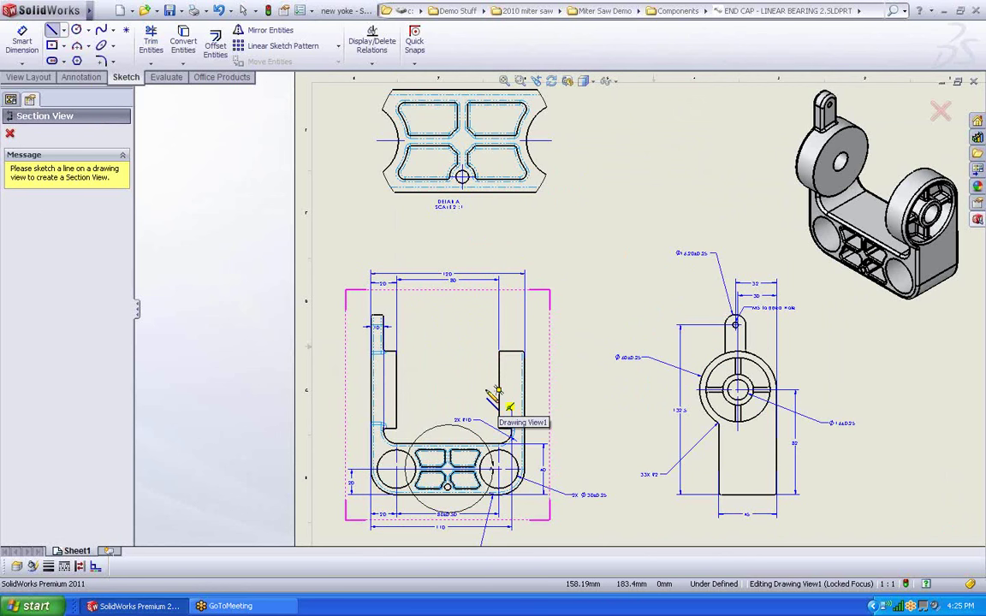
left_click(483, 390)
left_click(537, 396)
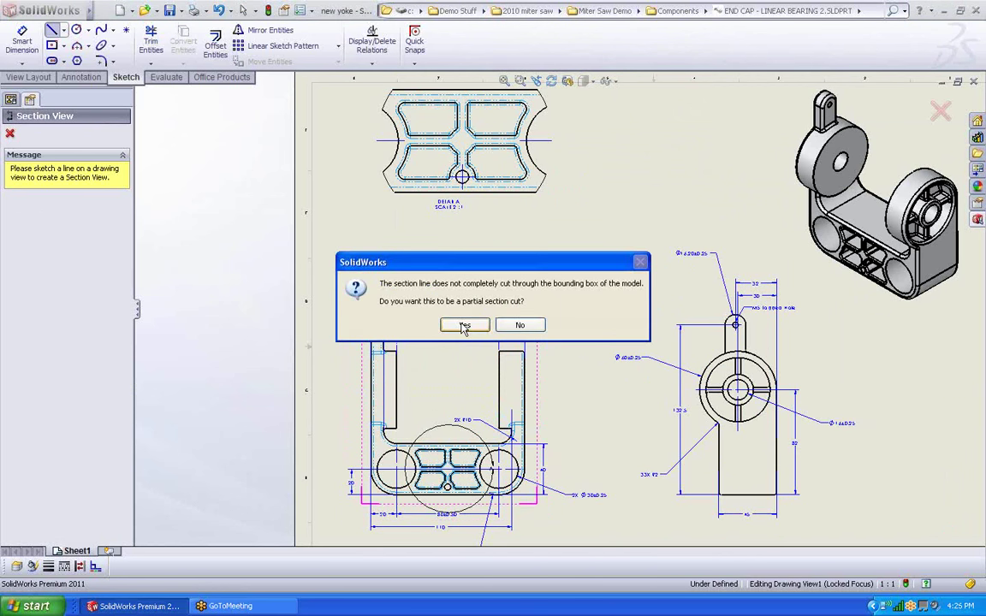
left_click(411, 298)
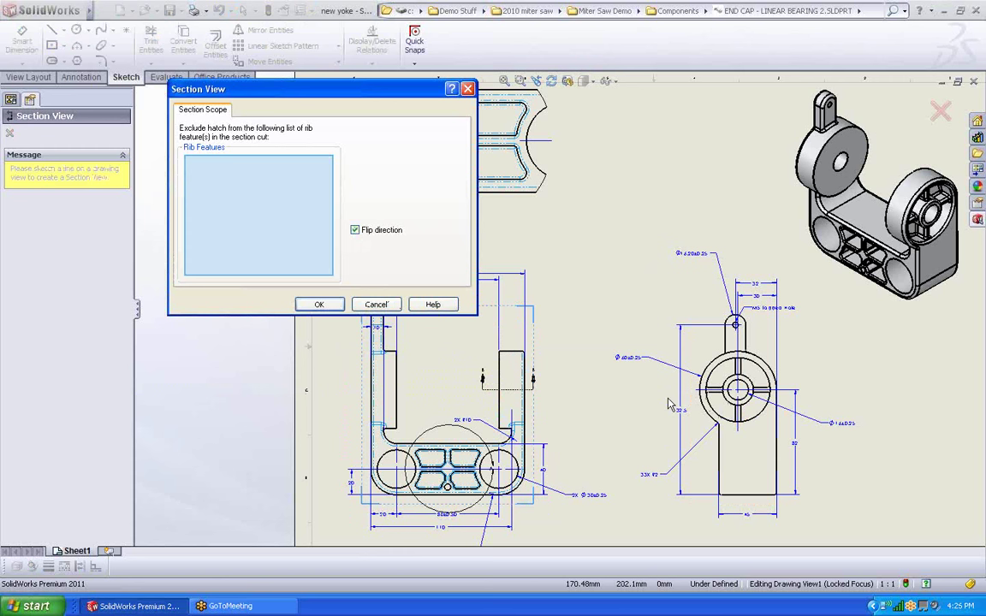
left_click(725, 399)
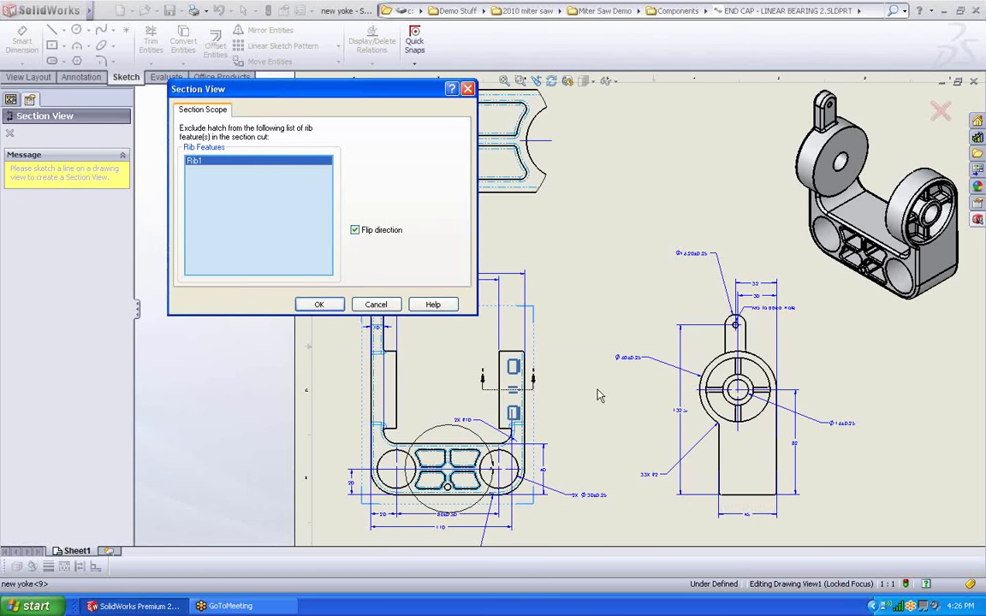
left_click(321, 305)
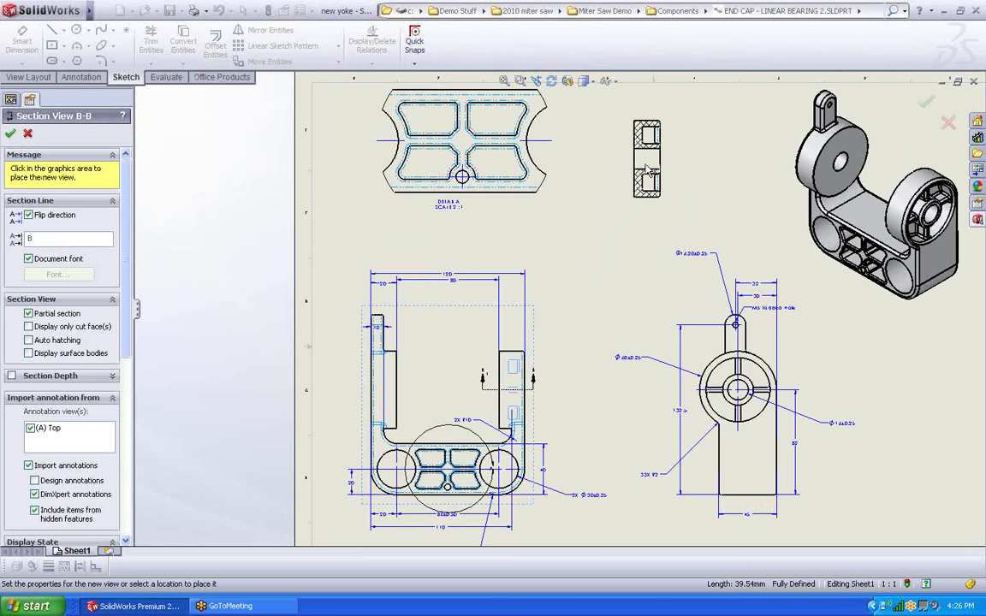
left_click(651, 168)
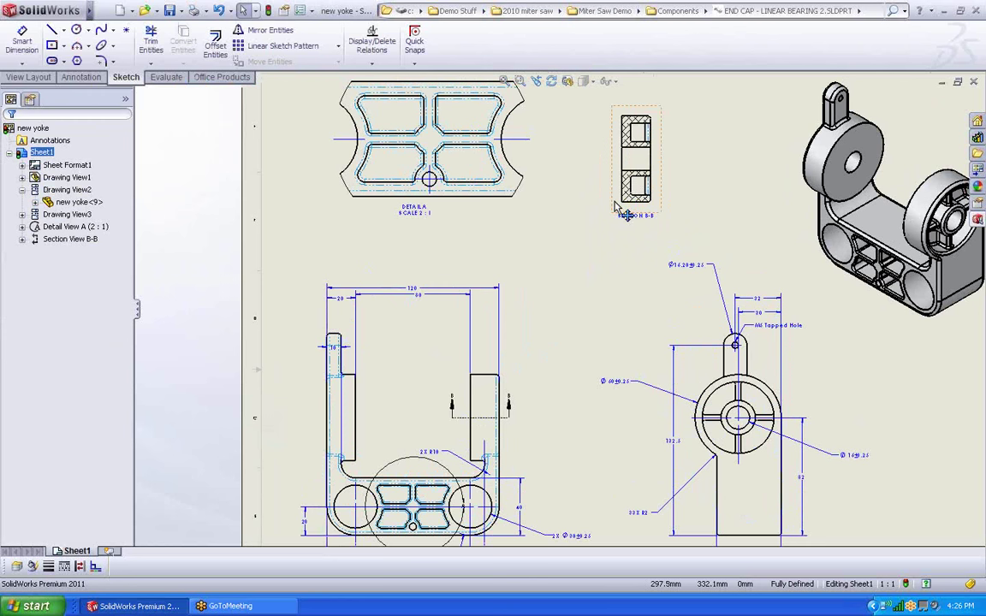
Insert model dimensions for the ribbed boss and the detail view's pocket cutouts into all views
key("f")
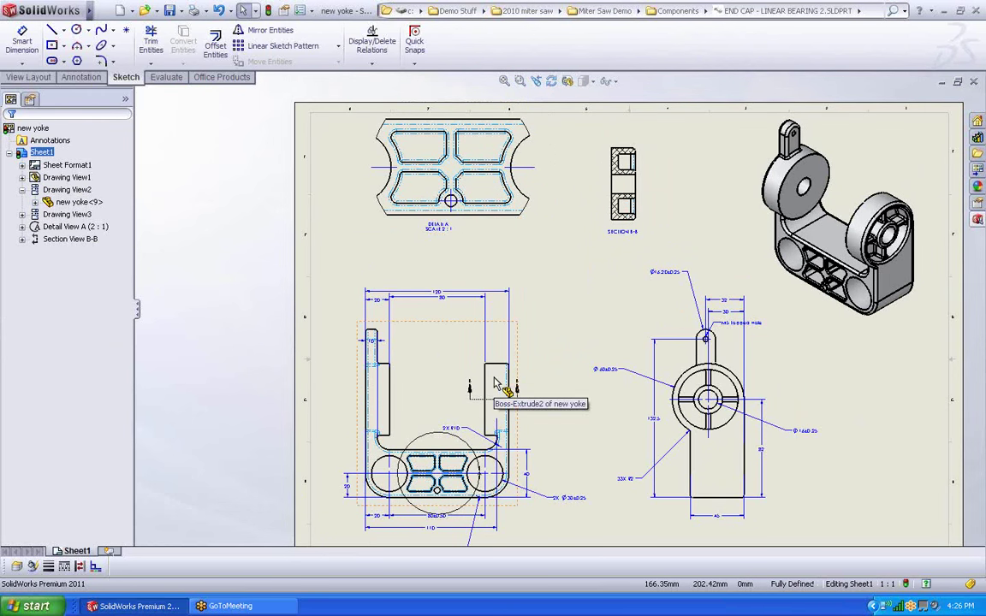
left_click(82, 77)
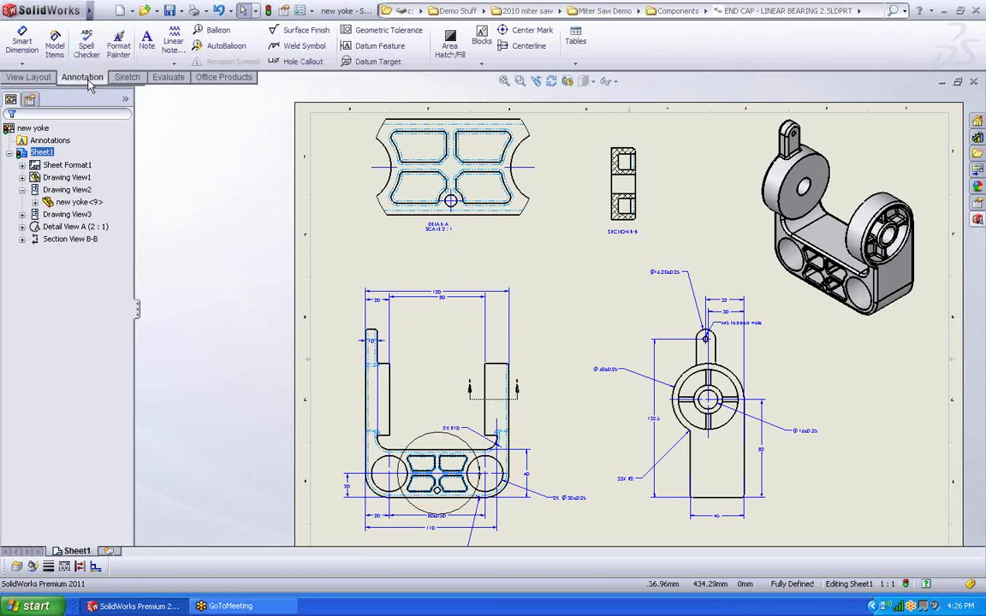
left_click(55, 44)
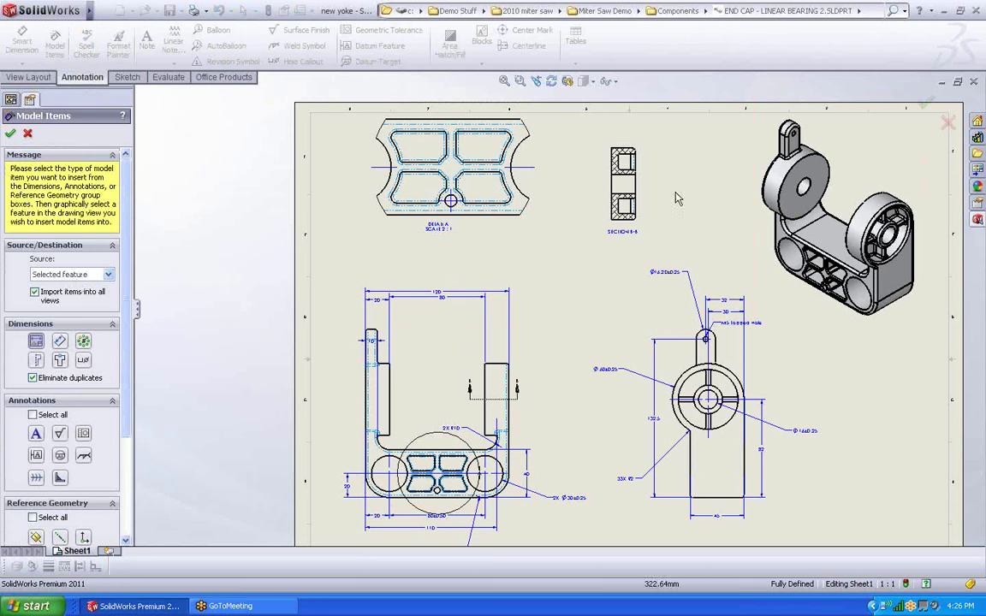
left_click(463, 161)
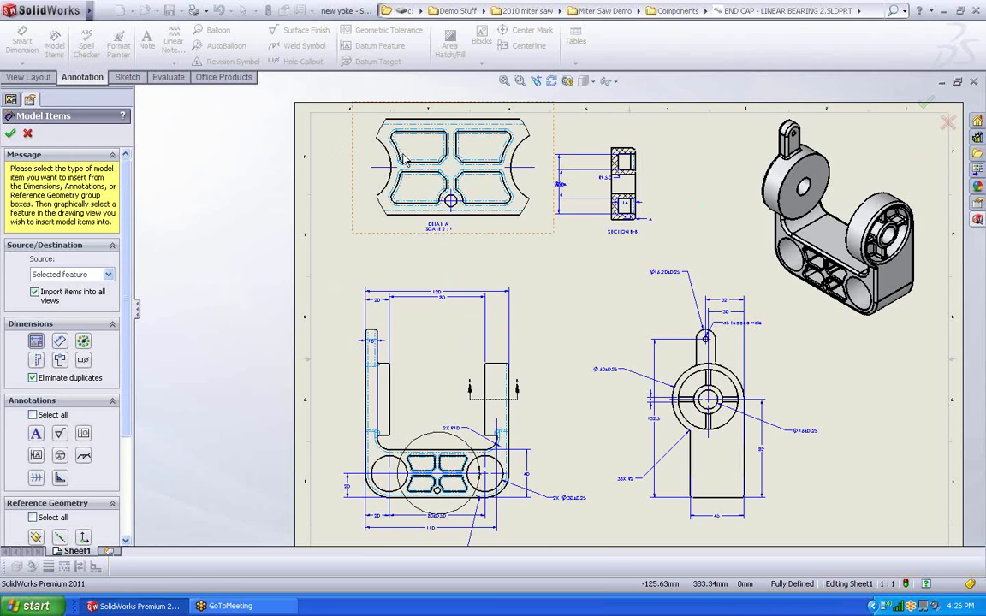
left_click(431, 139)
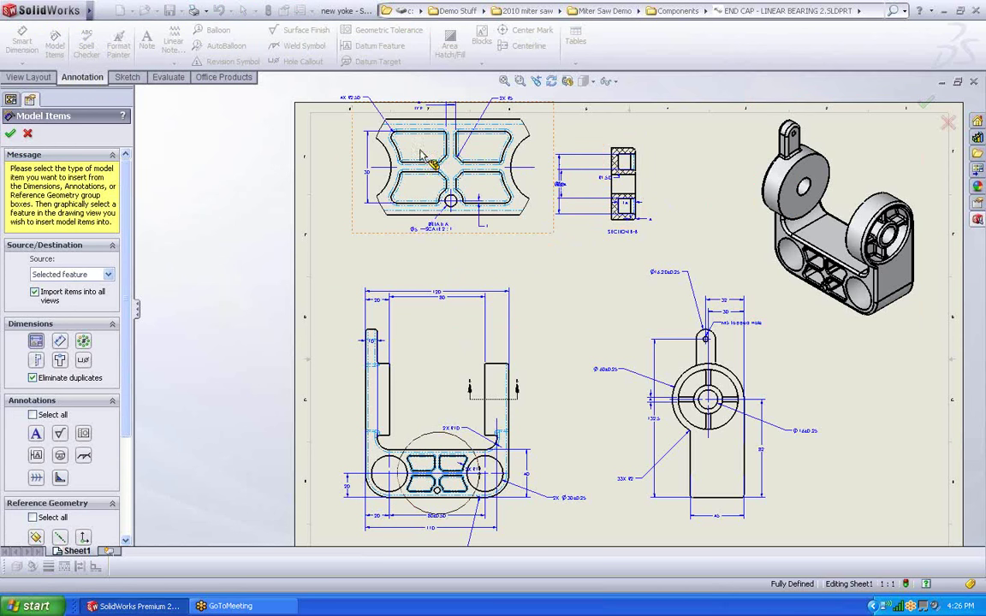
left_click(10, 134)
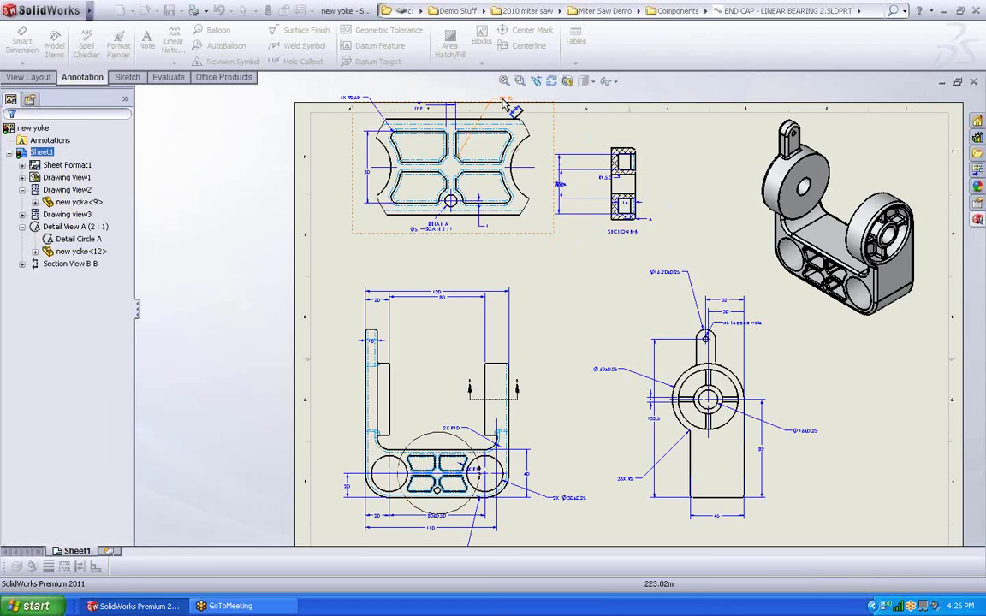
Move the 2X R5 dimension below detail A and pull the R1.50 dimension out to the left of section B-B
left_click_drag(502, 100, 523, 220)
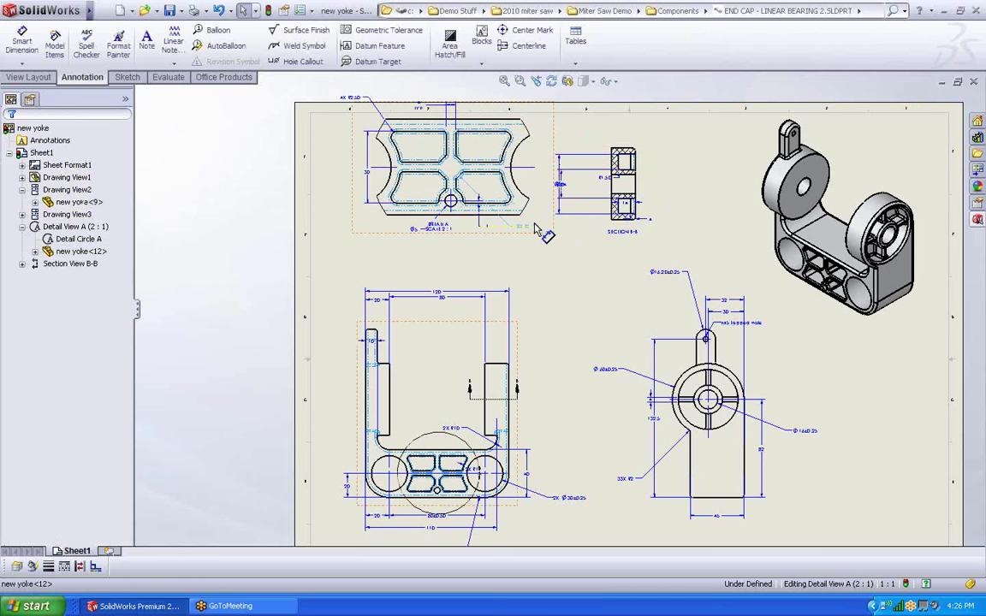
left_click(478, 209)
left_click(599, 286)
scroll(639, 207, "down", 5)
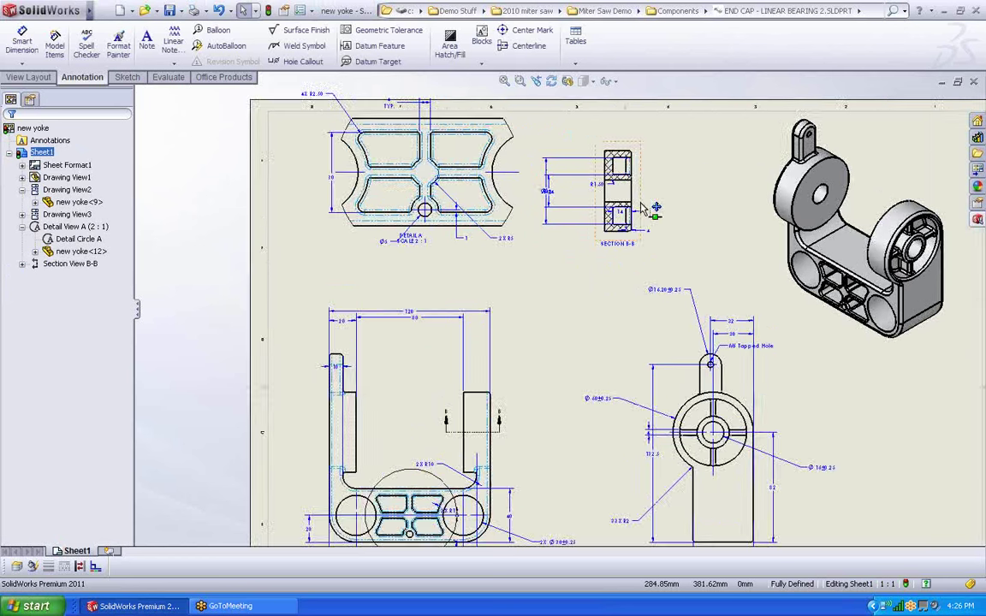
left_click_drag(536, 187, 481, 198)
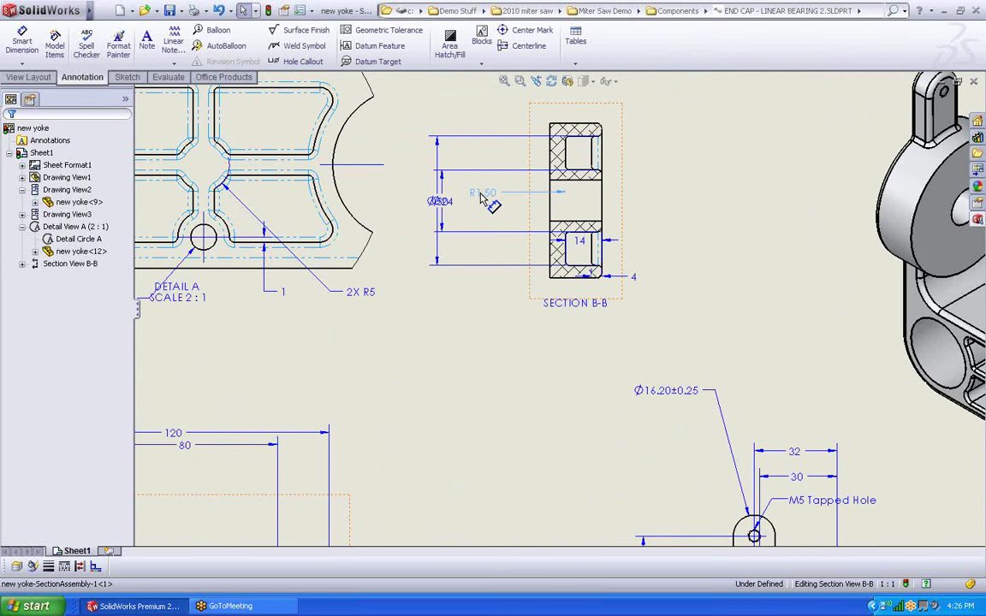
left_click(704, 249)
Transfer the R1.50 fillet dimension from section B-B to the side view and place its text outside the part, below the M5 tapped hole callout
scroll(701, 245, "up", 1)
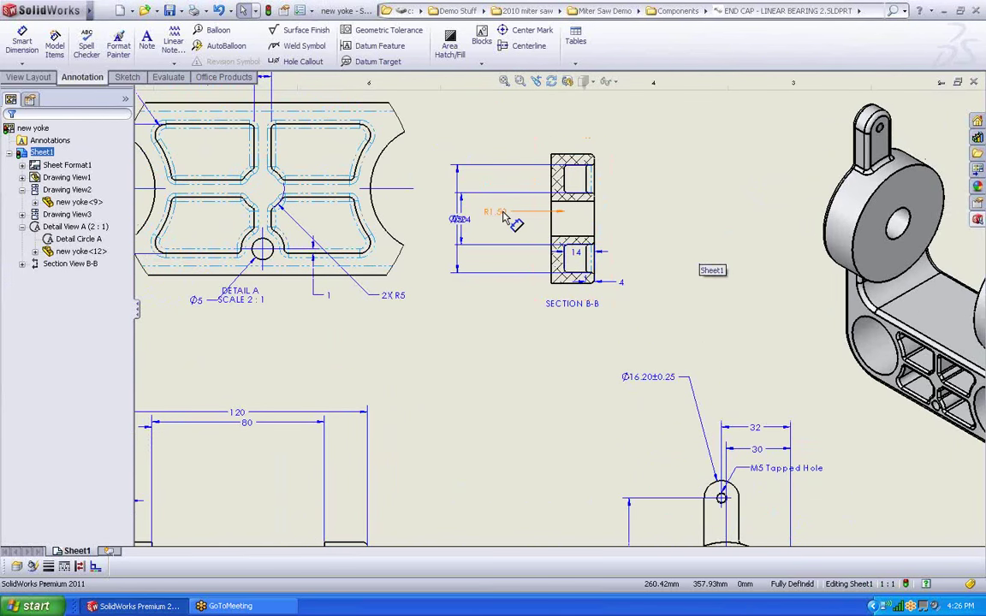
mouse_move(503, 213)
left_mouse_down("shift")
mouse_move(675, 465)
mouse_move(721, 494)
left_mouse_up("shift")
scroll(775, 478, "up", 3)
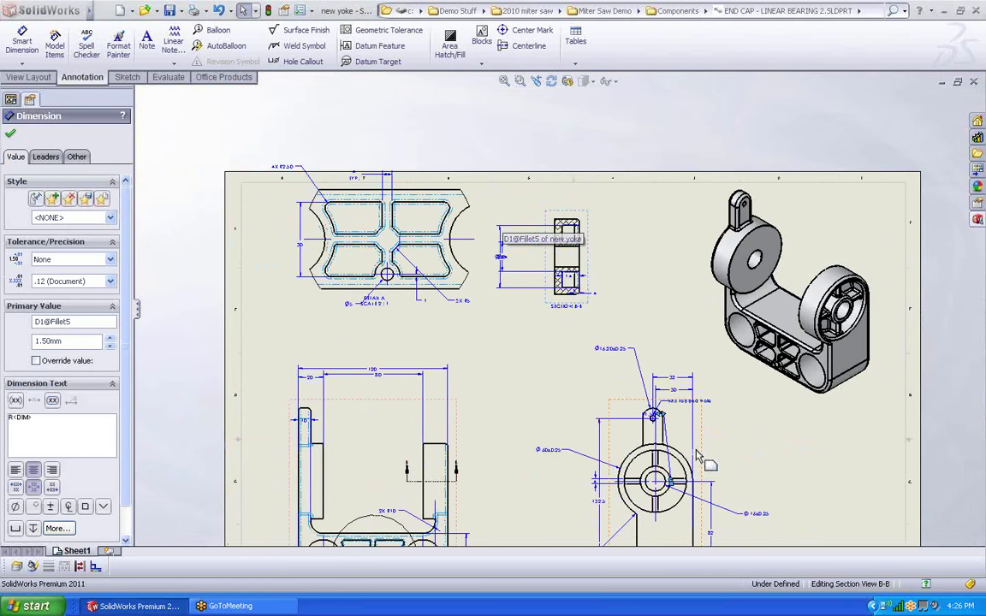
scroll(693, 450, "down", 2)
scroll(650, 402, "down", 1)
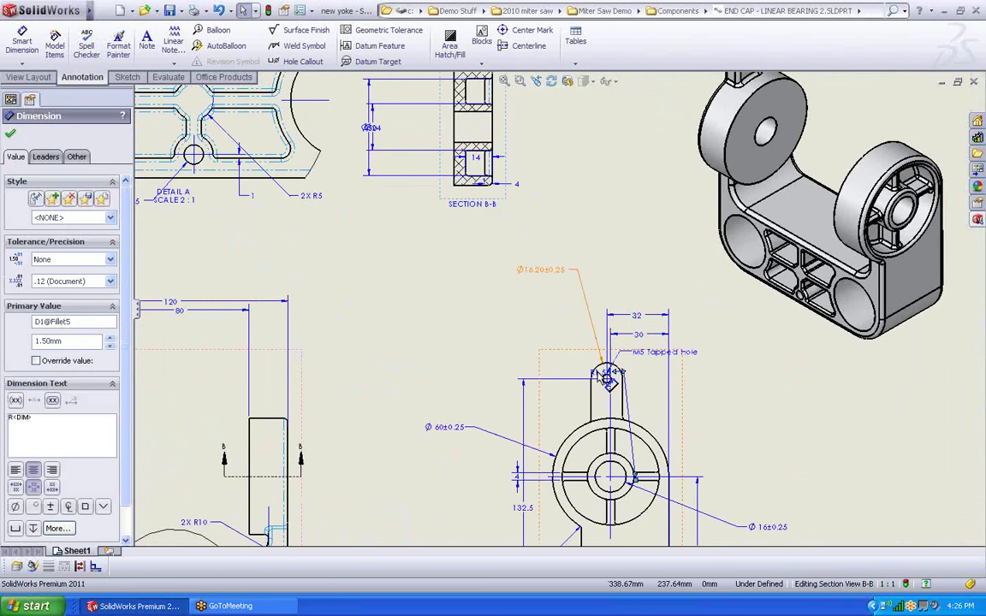
scroll(604, 376, "down", 3)
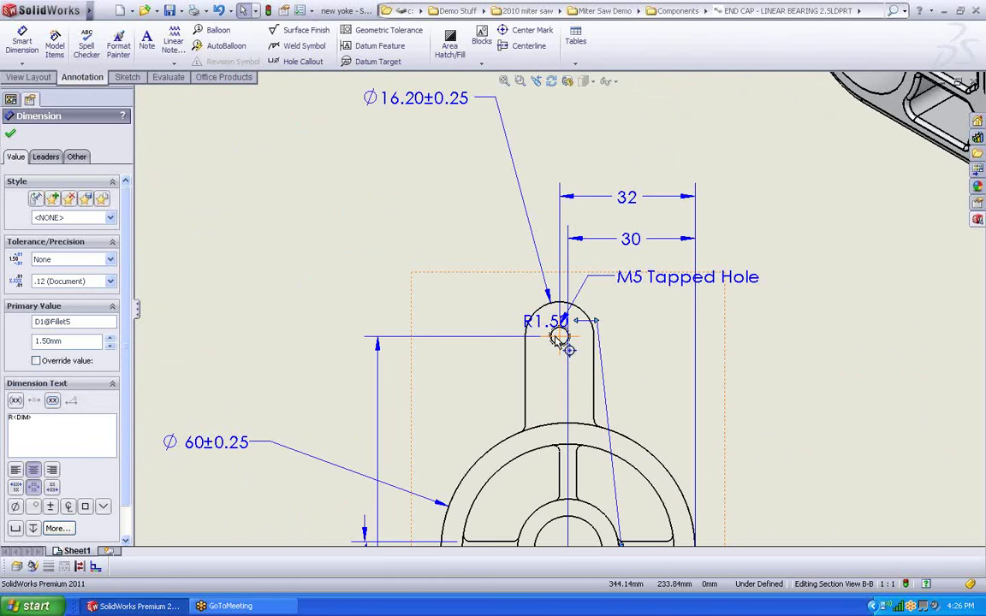
left_click_drag(524, 318, 742, 337)
left_click(837, 425)
scroll(548, 326, "up", 10)
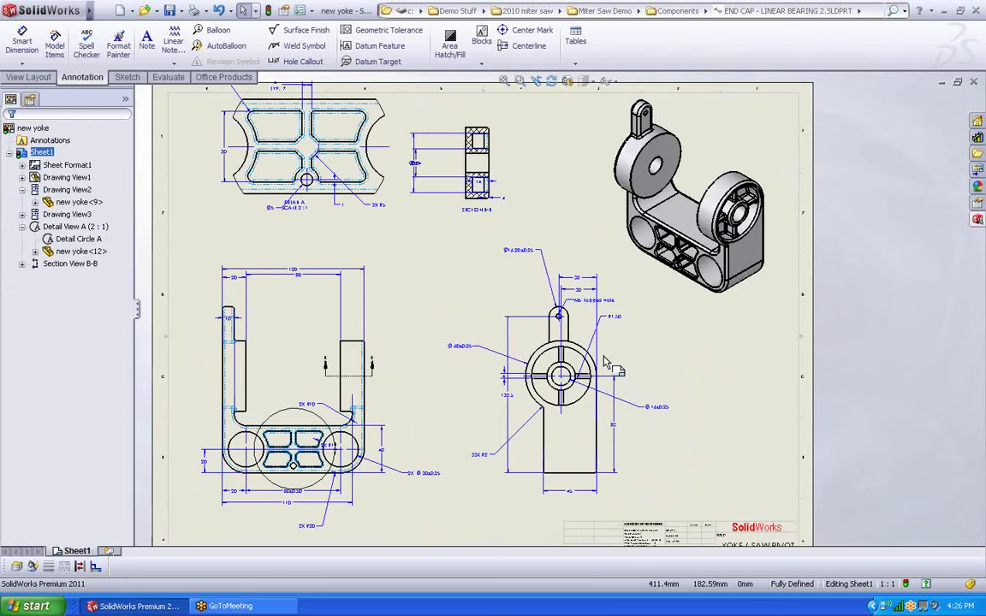
Move the 4X R2.50 dimension to the left of detail A and shift the view down so its dimensions fit on the sheet
scroll(473, 301, "down", 2)
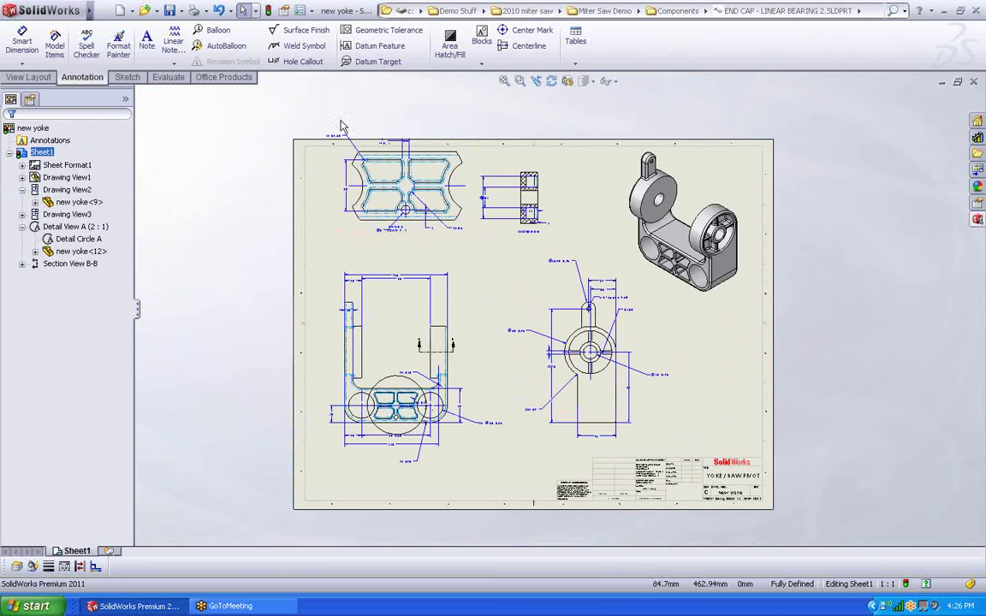
left_click(313, 163)
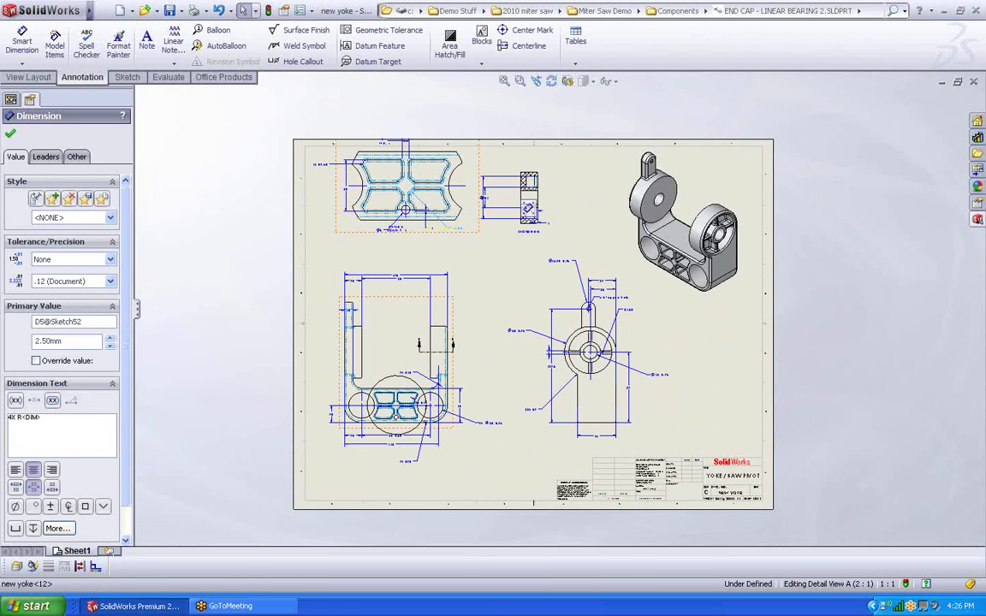
left_click(455, 229)
left_click_drag(477, 233, 475, 257)
left_click(473, 232)
left_click(491, 274)
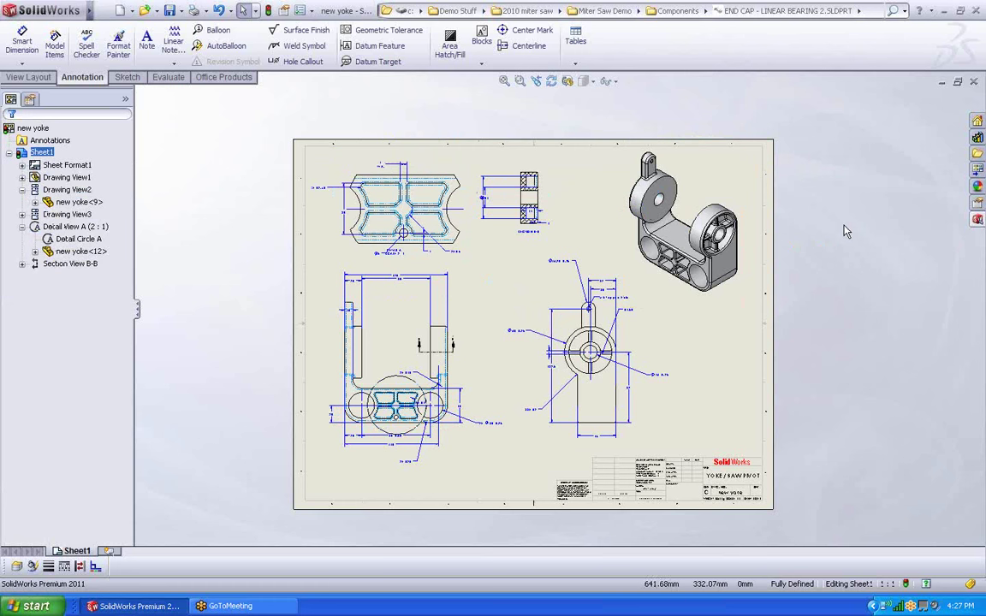
Switch to the miter saw assembly, activate its 4-Head Motion configuration and apply the All parts display state
key("ctrl+Tab")
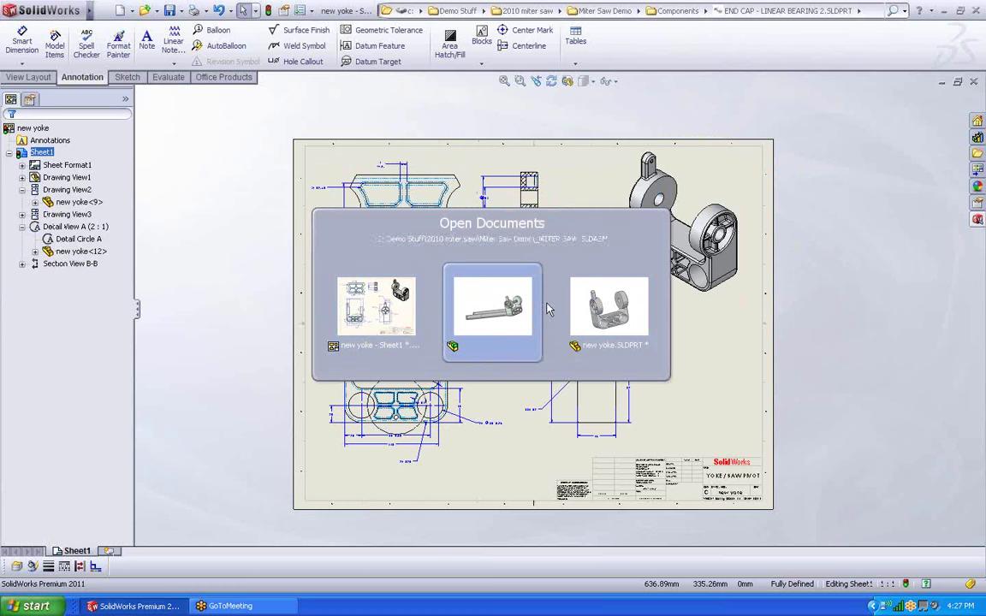
left_click(511, 309)
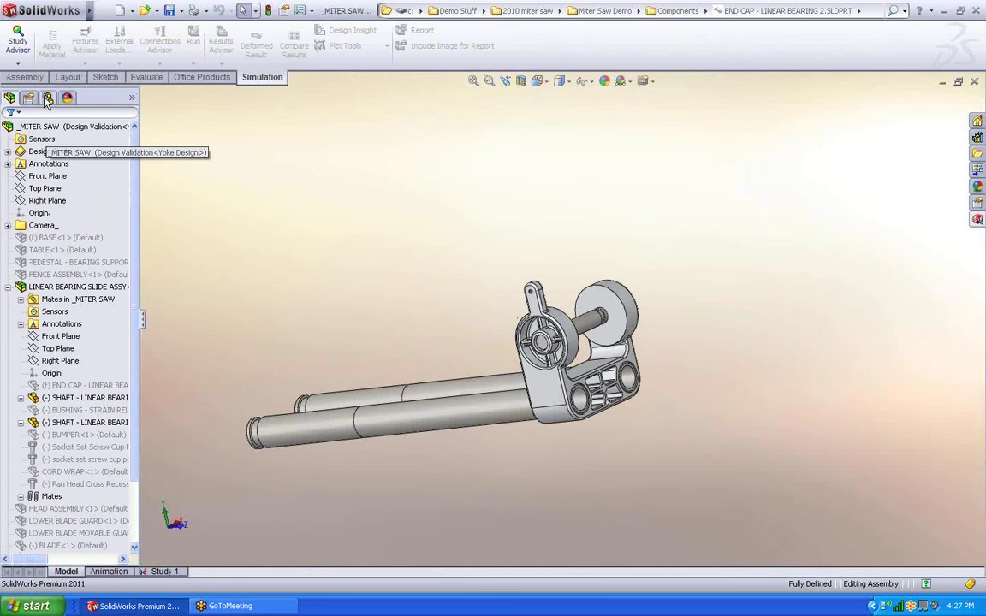
left_click(48, 98)
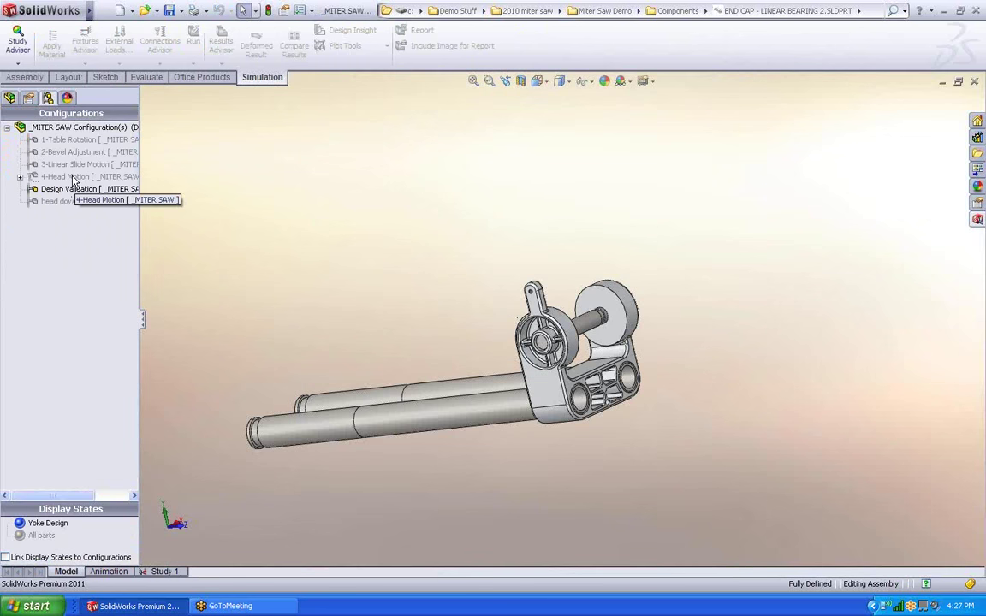
double_click(73, 177)
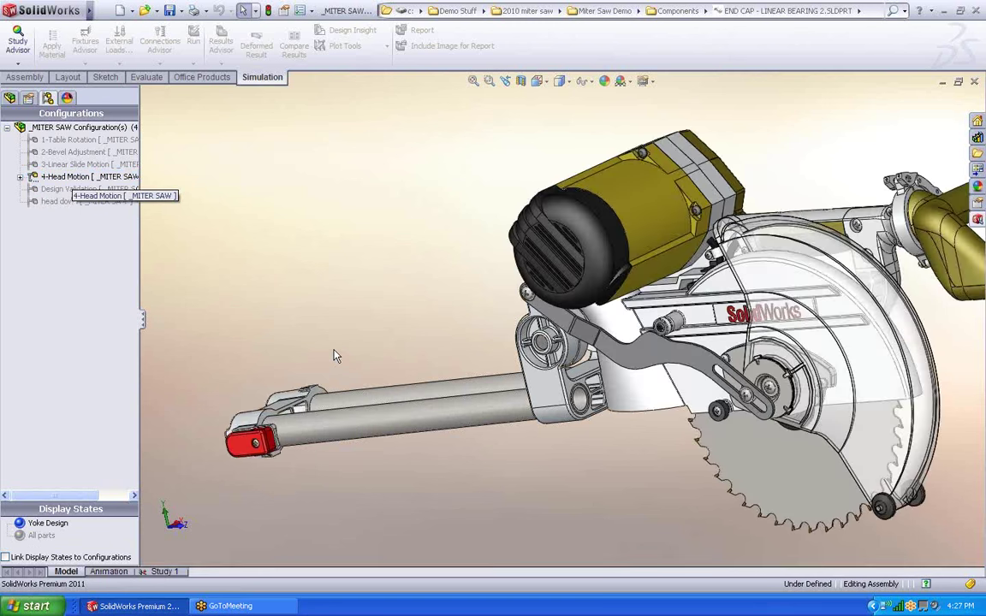
double_click(38, 535)
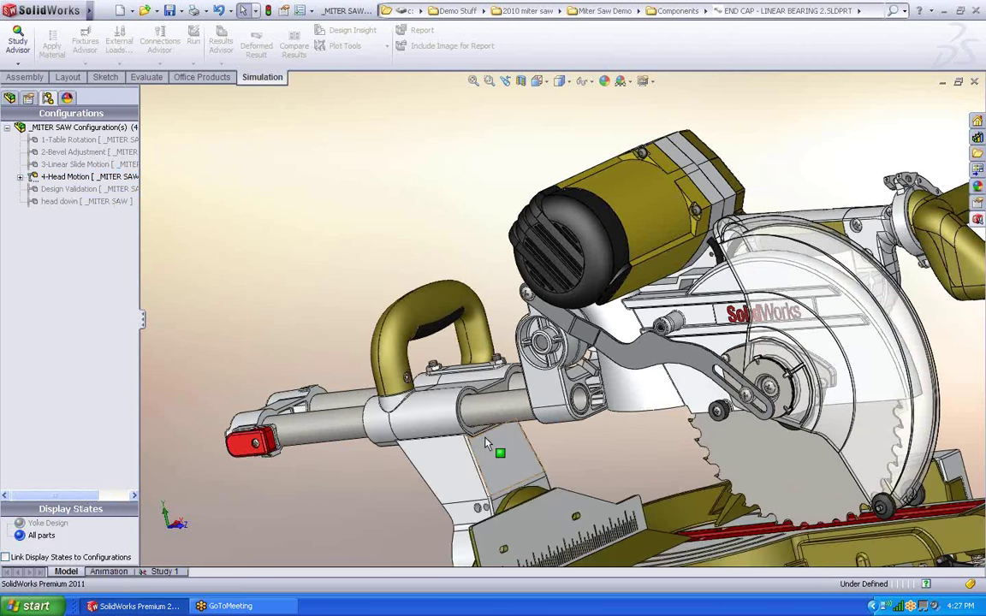
scroll(632, 413, "up", 4)
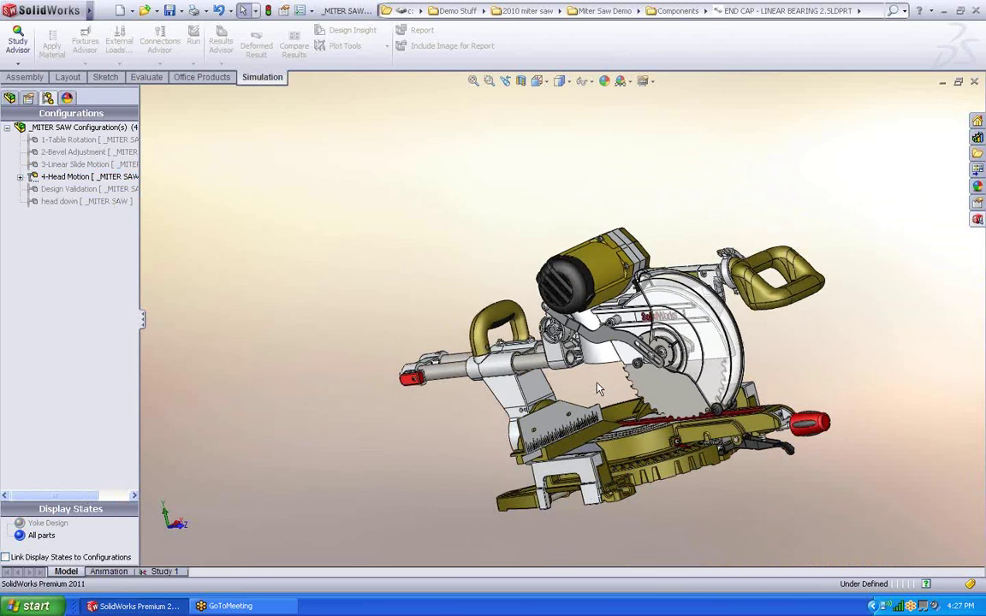
Swing the saw head up to its raised position by its trigger handle and show the assembly from a side angle
middle_click_drag(599, 382, 627, 375)
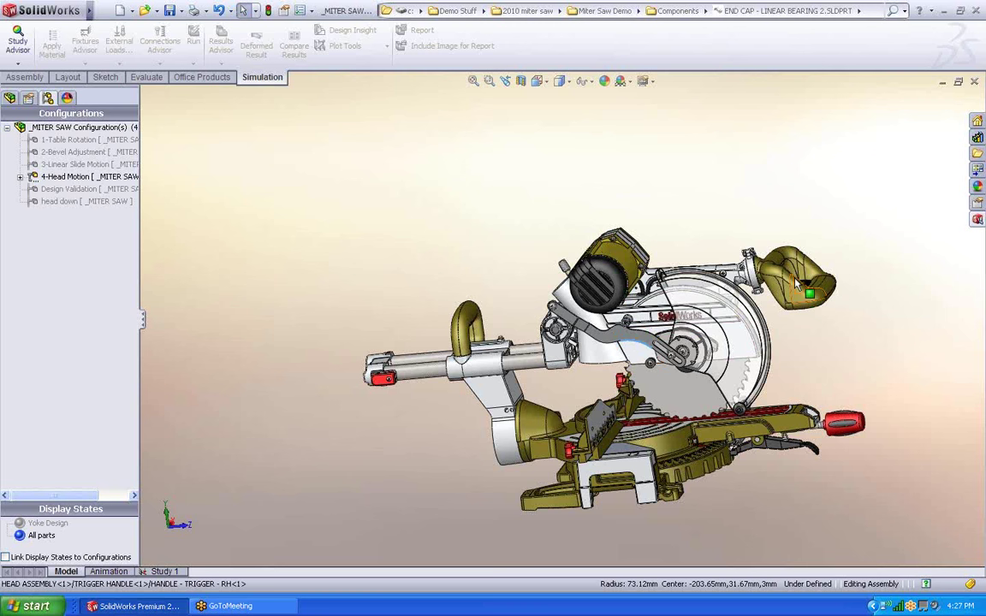
left_click_drag(796, 285, 647, 129)
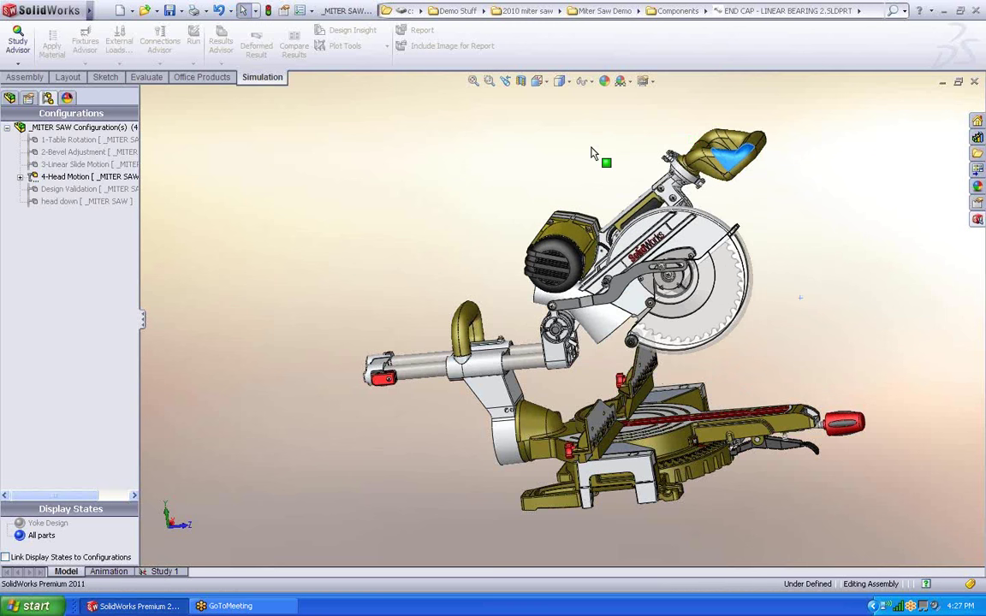
left_click(793, 324)
middle_click_drag(793, 325, 834, 314)
Create a new drawing from the miter saw assembly using the Saw-D template
left_click(131, 10)
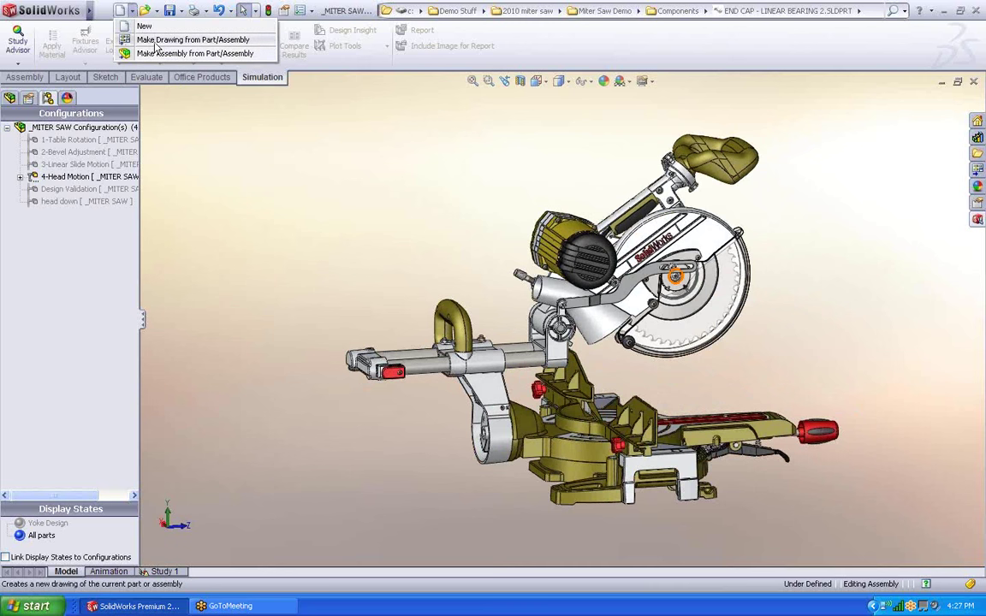
left_click(156, 41)
left_click(150, 175)
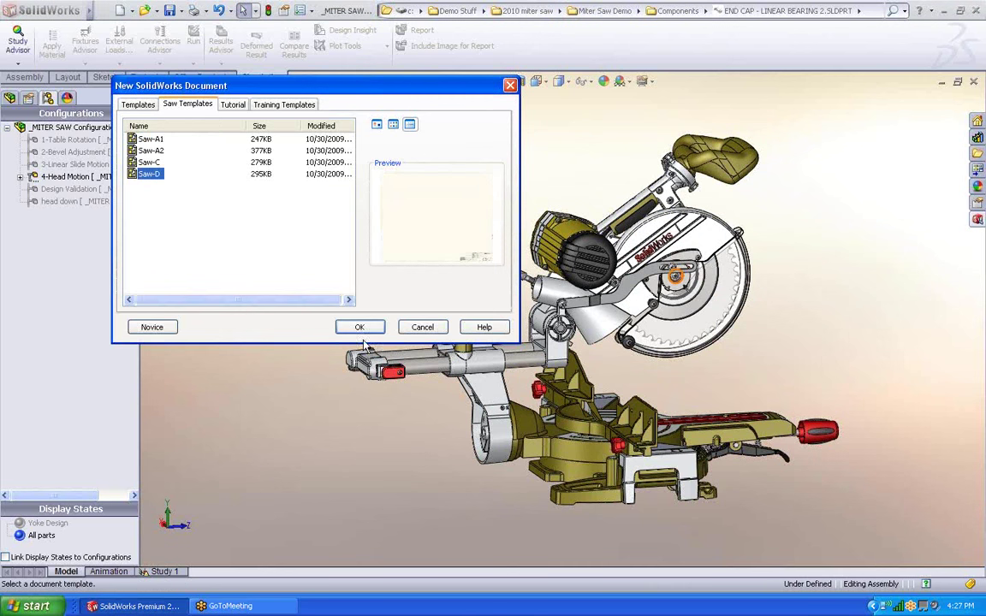
left_click(359, 330)
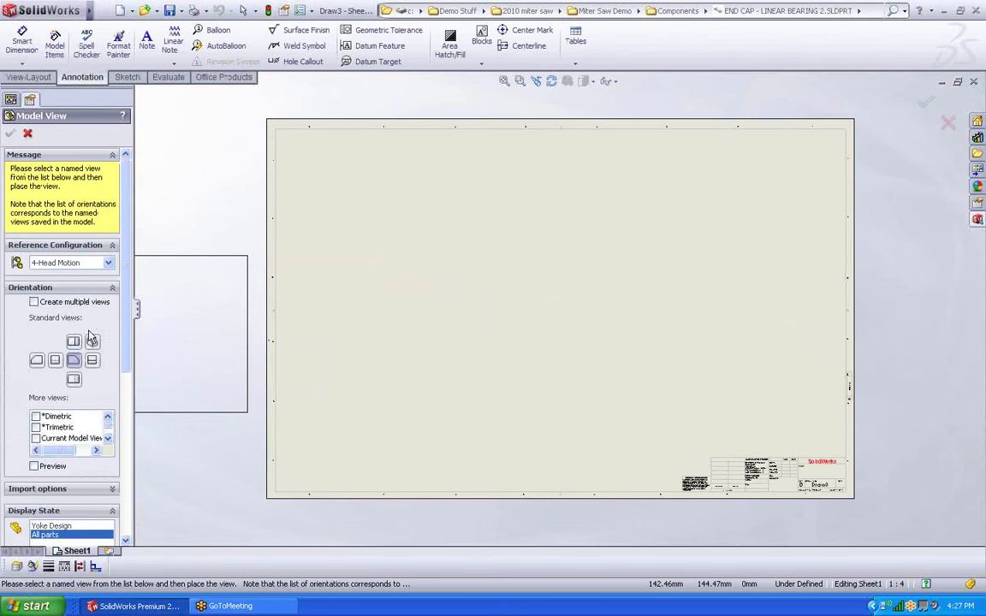
Place front, top and isometric views of the assembly together, using Isometric (True) dimensions for the isometric view
left_click(34, 302)
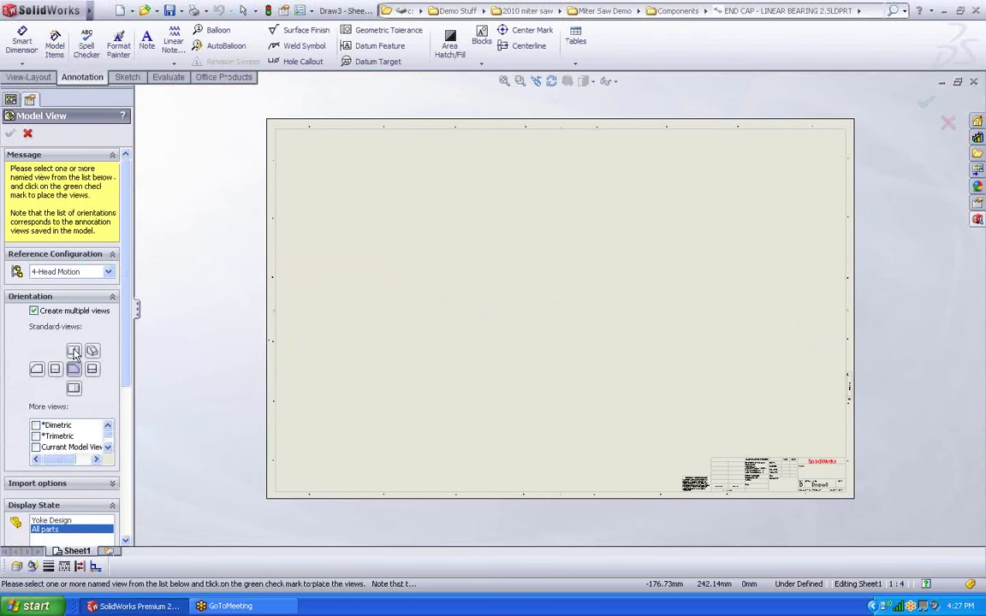
left_click(73, 351)
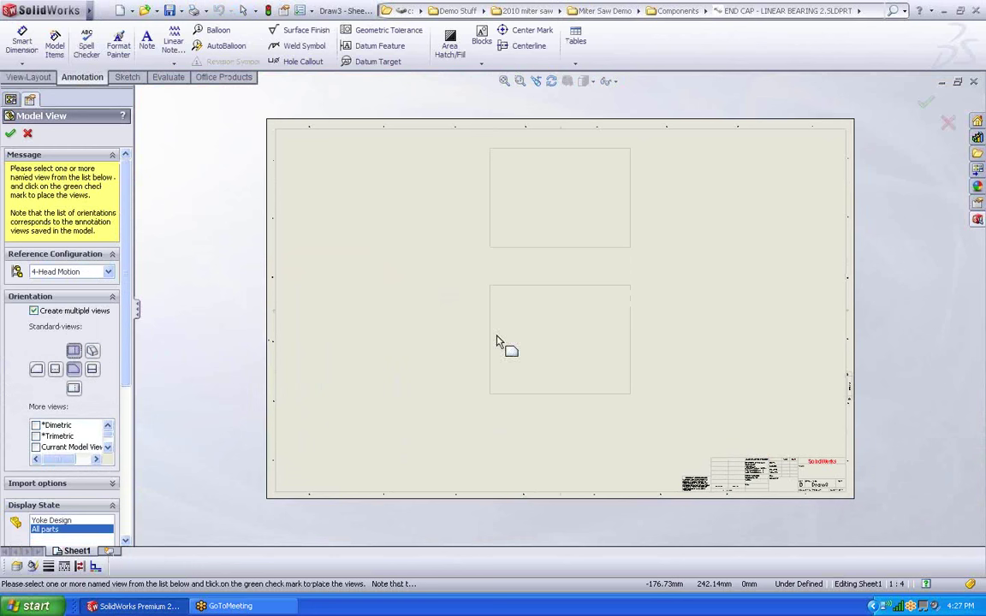
left_click(92, 352)
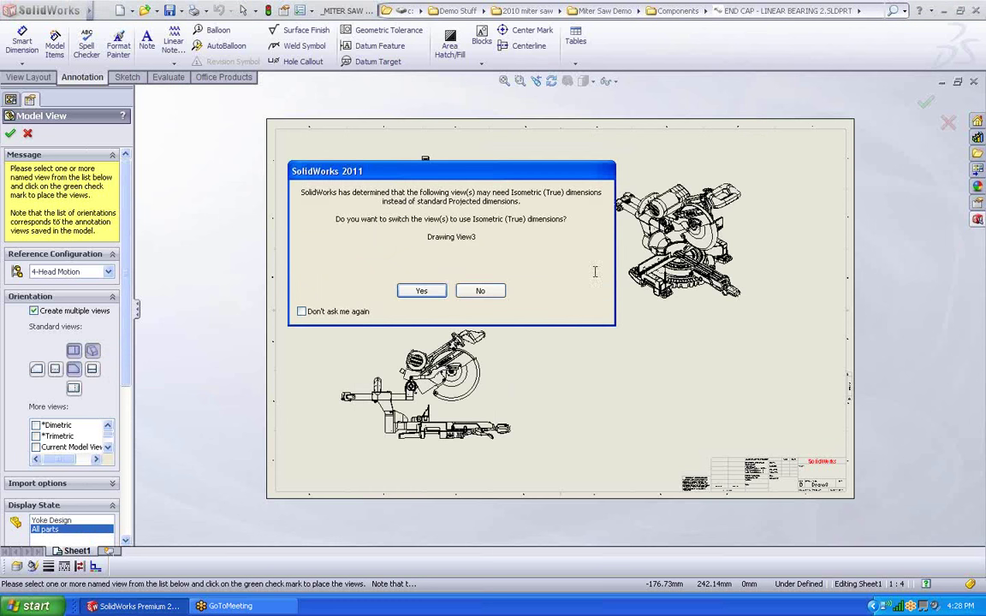
left_click(413, 295)
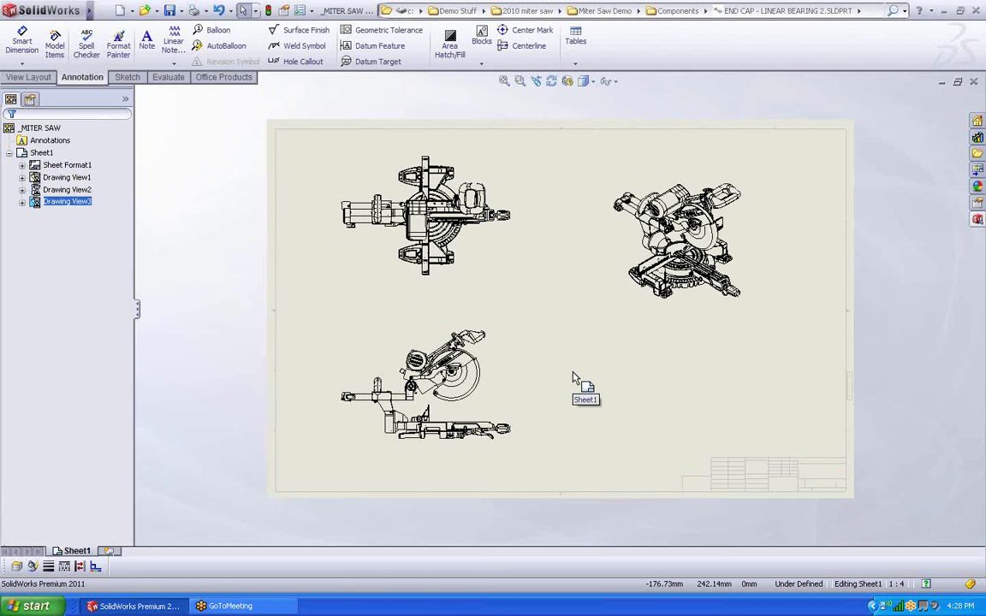
Move the isometric view down the sheet and show it in exploded state, shaded with edges
left_click(681, 330)
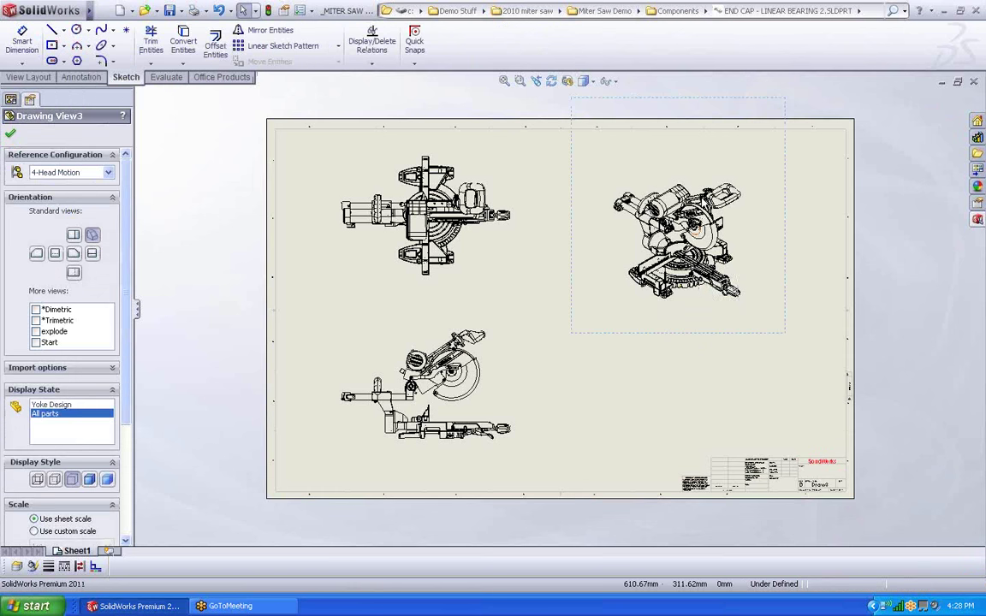
left_click_drag(695, 104, 689, 162)
right_click(678, 226)
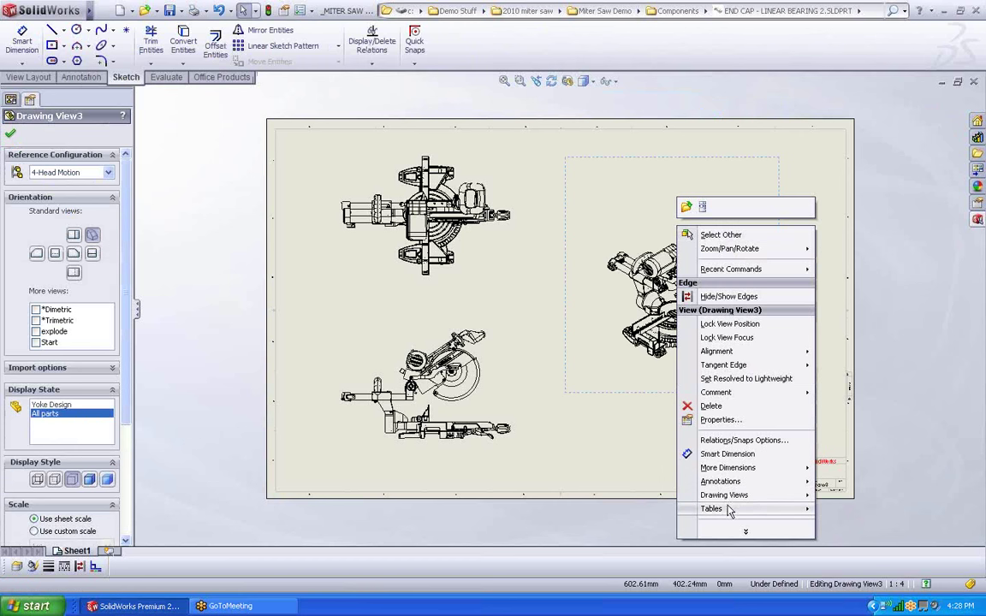
left_click(718, 420)
left_click(194, 263)
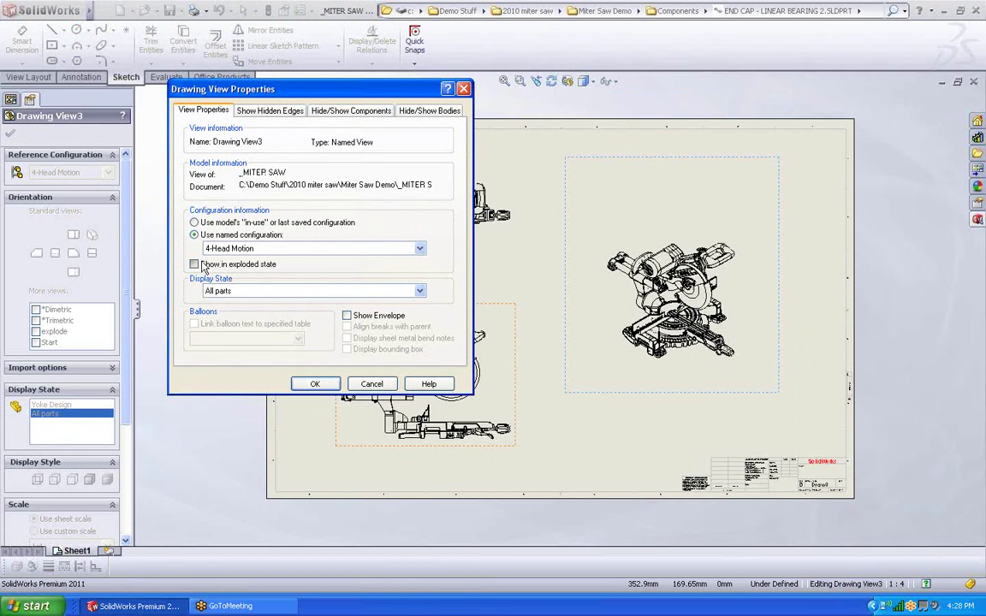
left_click(315, 384)
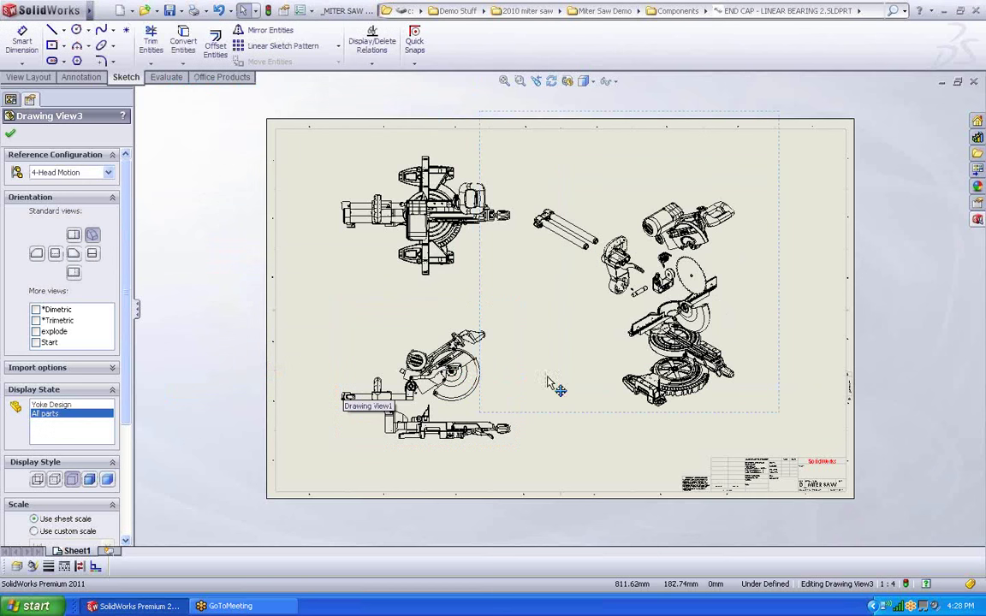
left_click(89, 480)
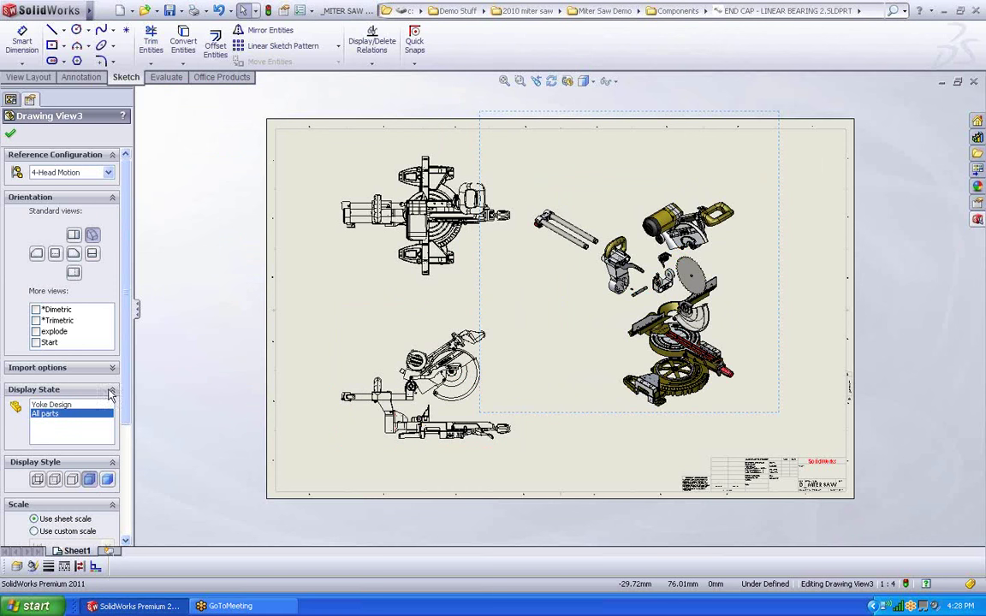
Try the saved explode orientation on the exploded view and clear that orientation again
left_click(36, 332)
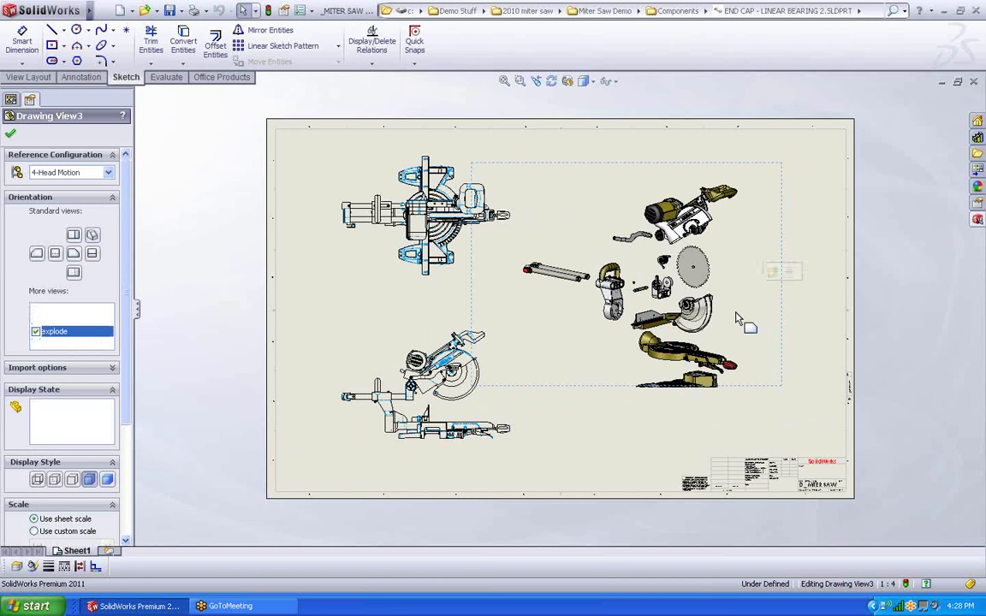
left_click(11, 133)
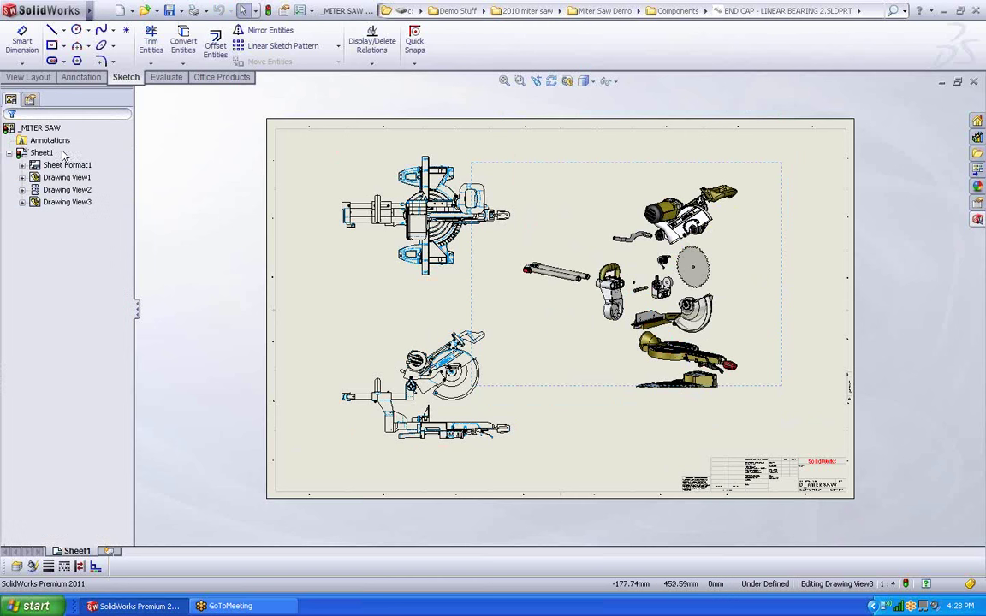
left_click(498, 295)
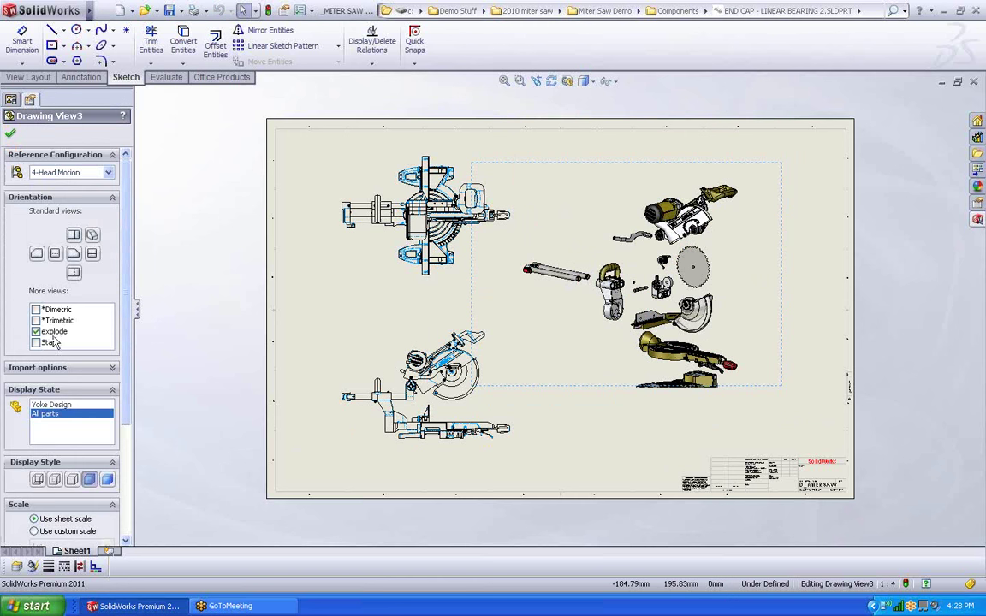
left_click(95, 340)
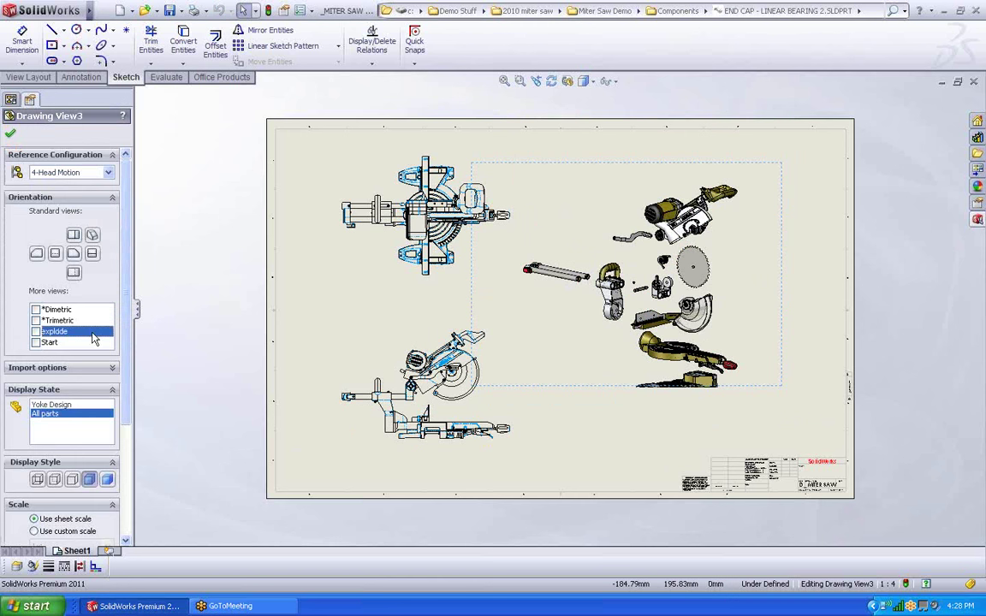
left_click(10, 136)
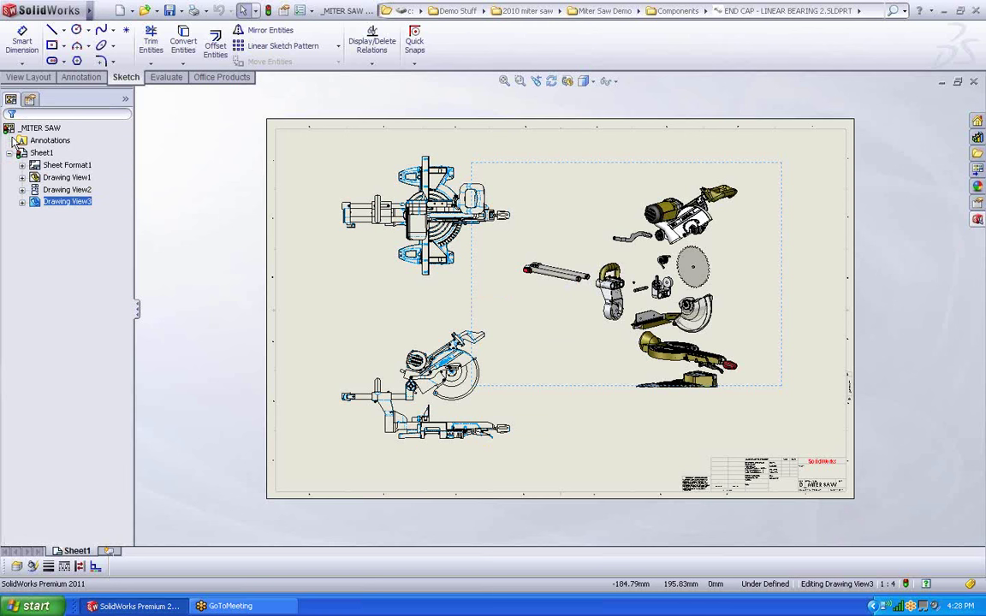
Try to switch the exploded view back to the isometric orientation
left_click(554, 342)
key("Escape")
right_click(557, 341)
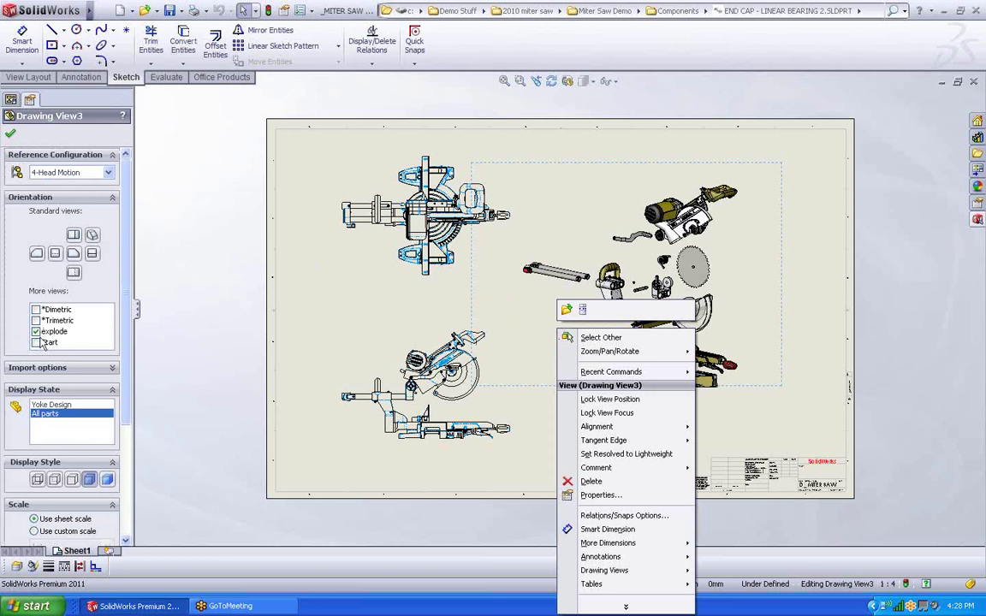
left_click(94, 237)
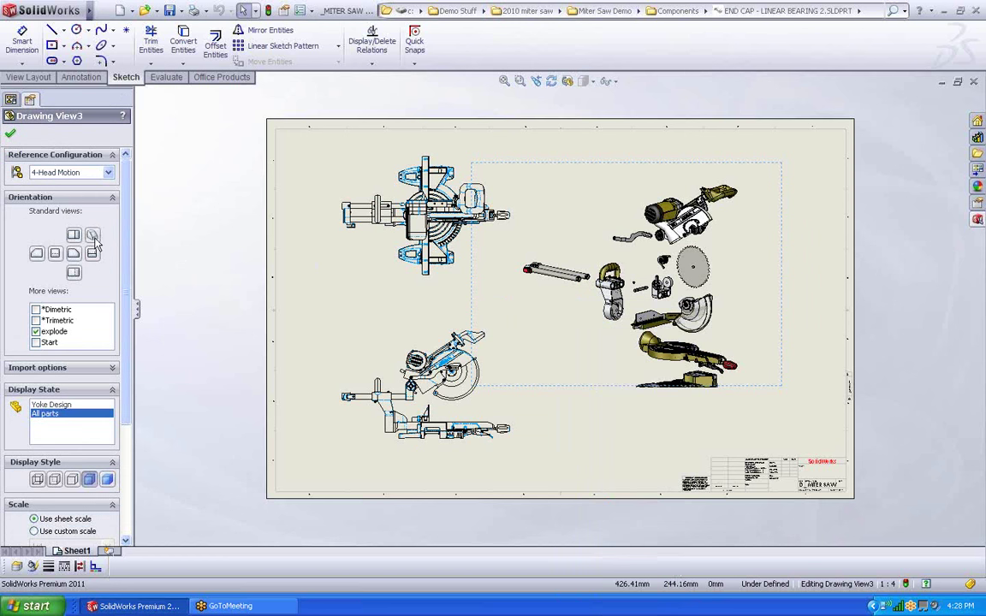
left_click(10, 134)
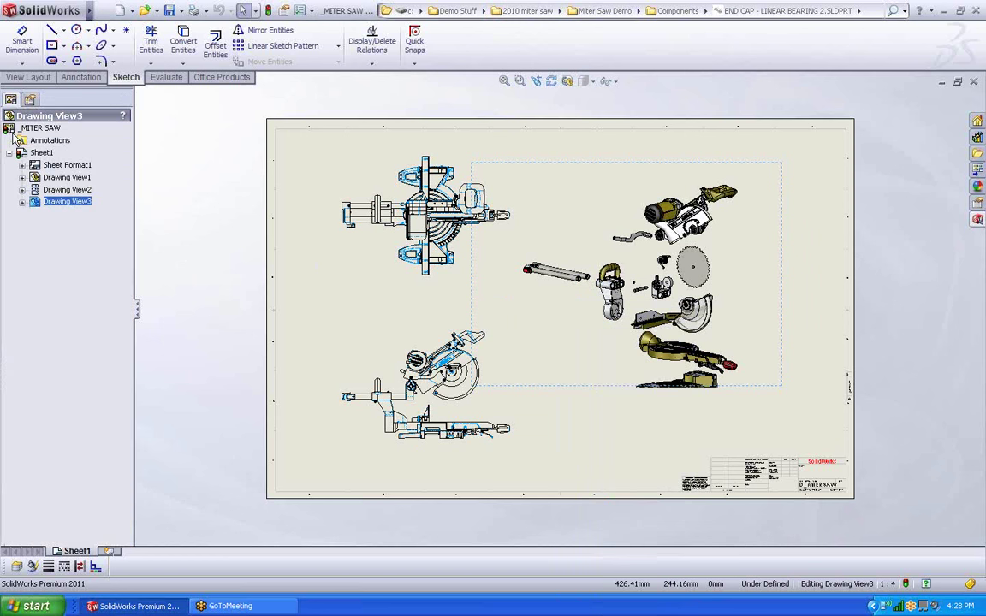
left_click(578, 420)
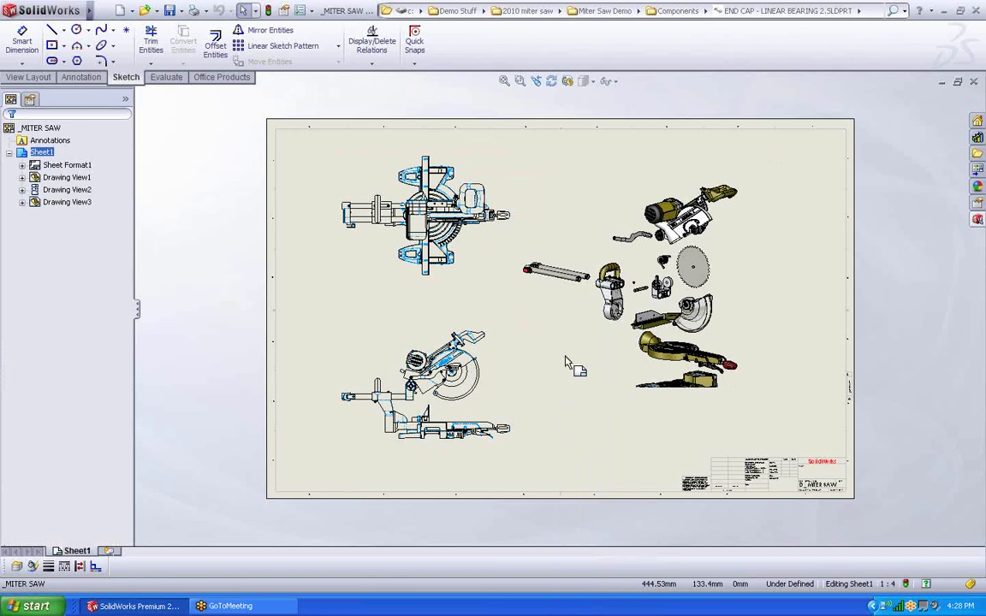
Change the exploded view to the Dimetric orientation and from there back to Isometric
left_click(731, 301)
scroll(731, 302, "down", 2)
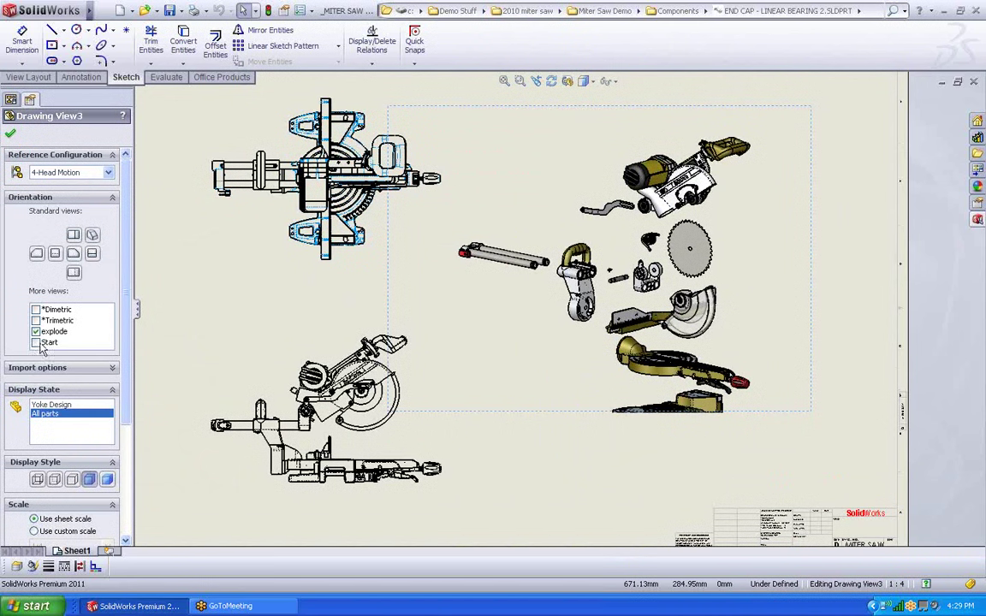
left_click(35, 310)
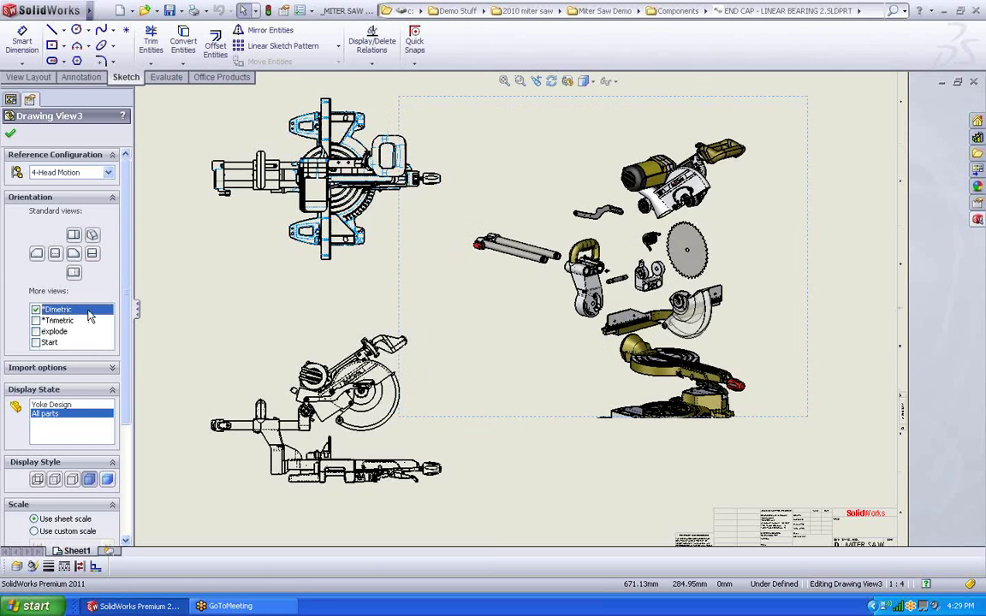
left_click(93, 237)
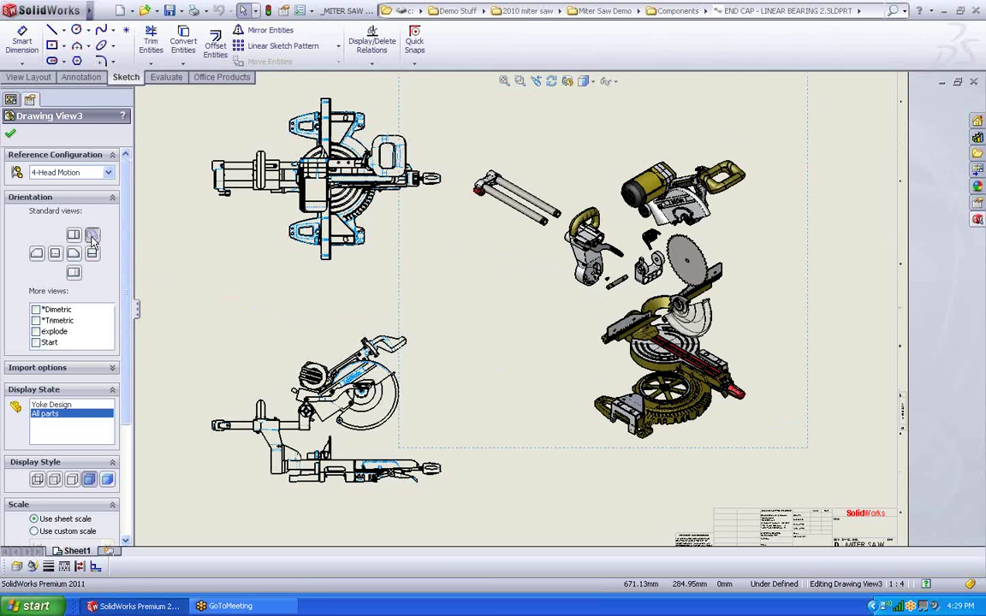
left_click(10, 133)
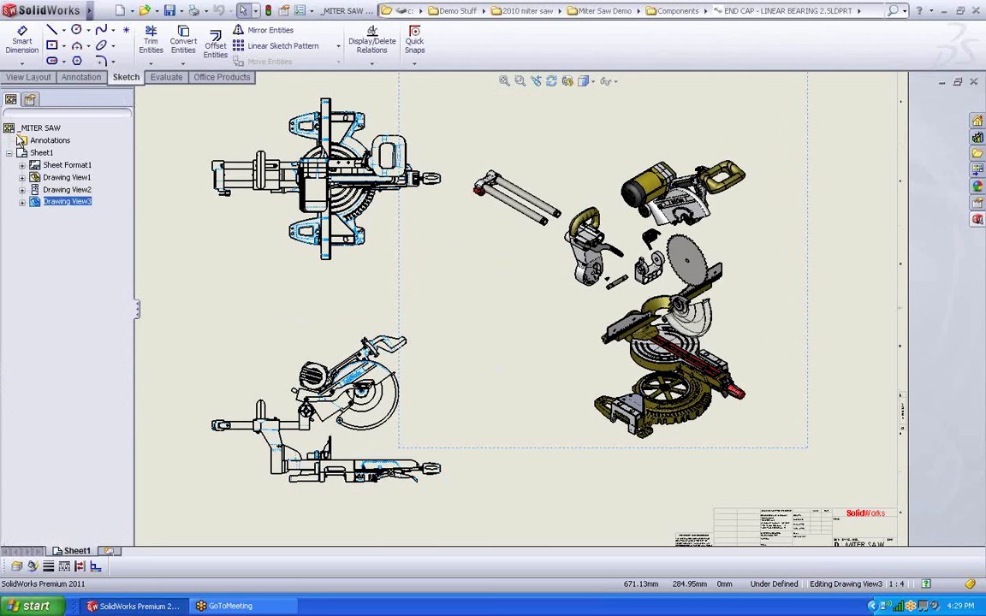
left_click(578, 352)
key("f")
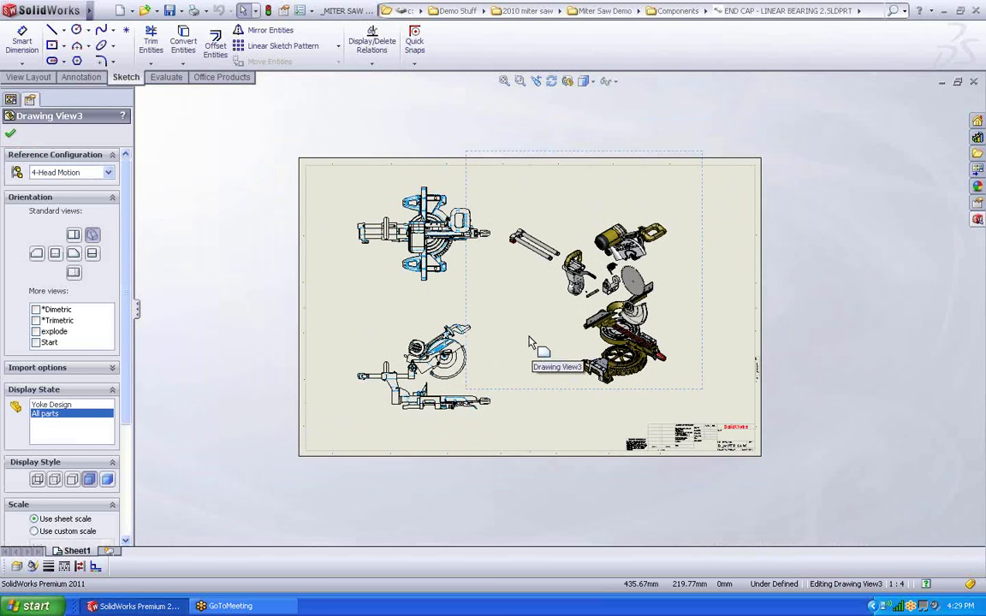
left_click(529, 342)
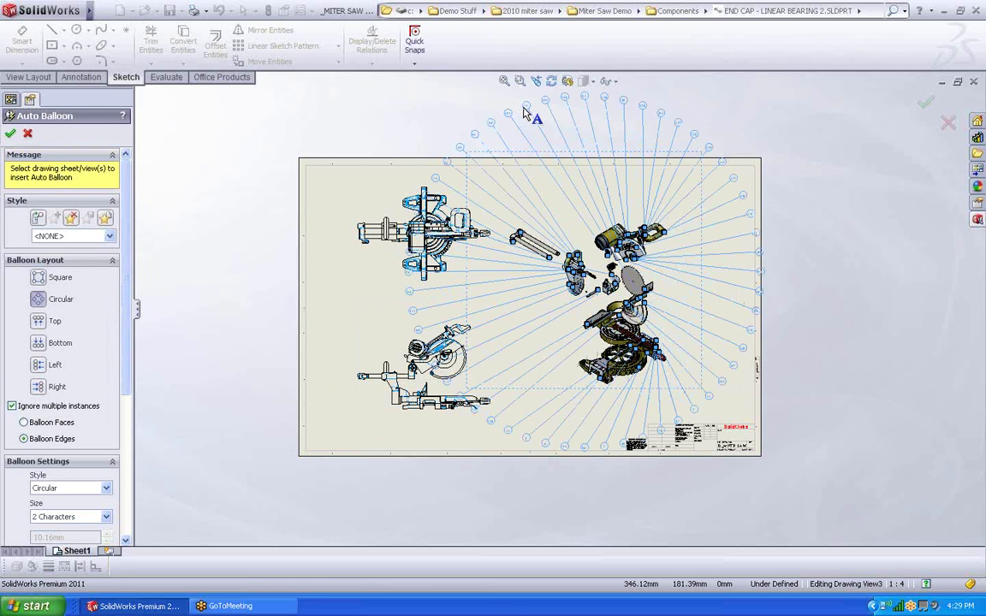
left_click_drag(523, 108, 495, 130)
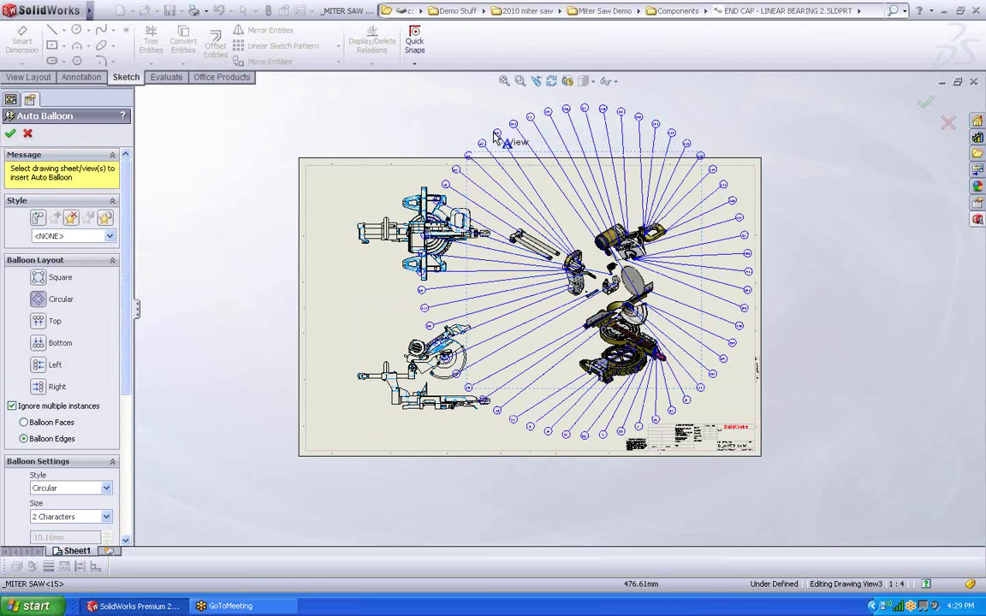
left_click(27, 134)
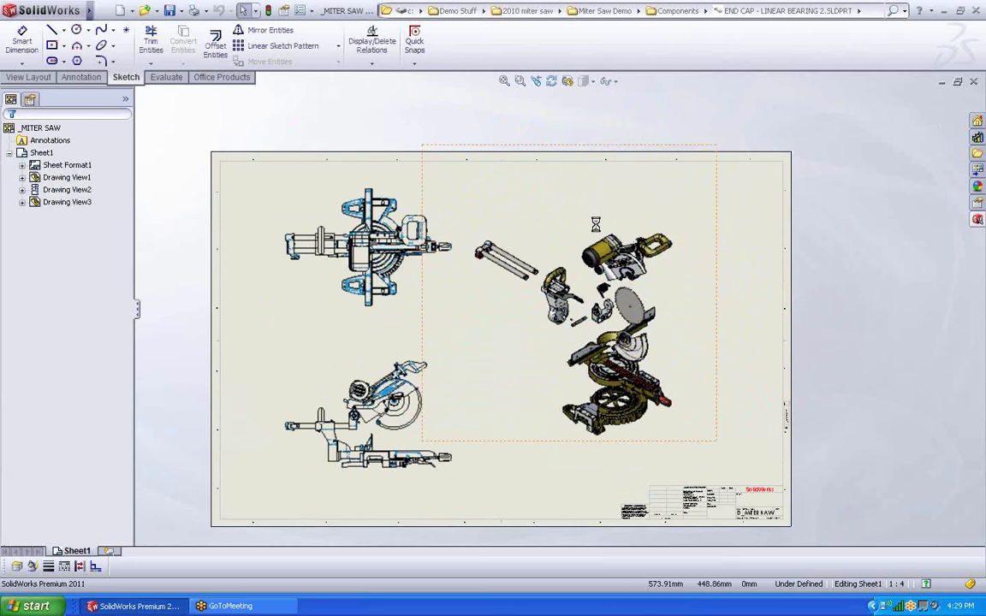
Start a bill of materials for the exploded view and set its type to top-level only
left_click(583, 211)
right_click(582, 210)
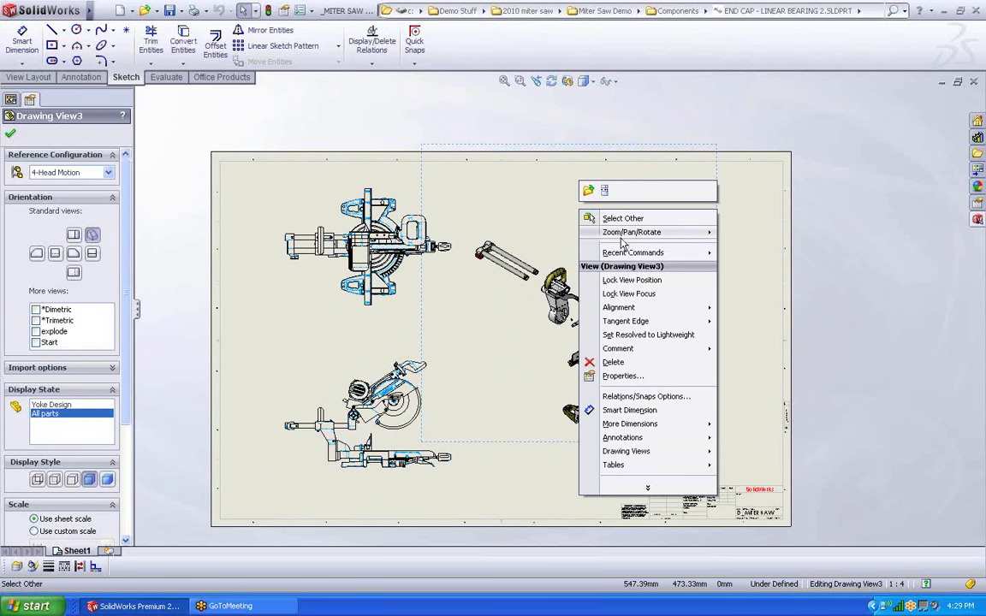
mouse_move(698, 465)
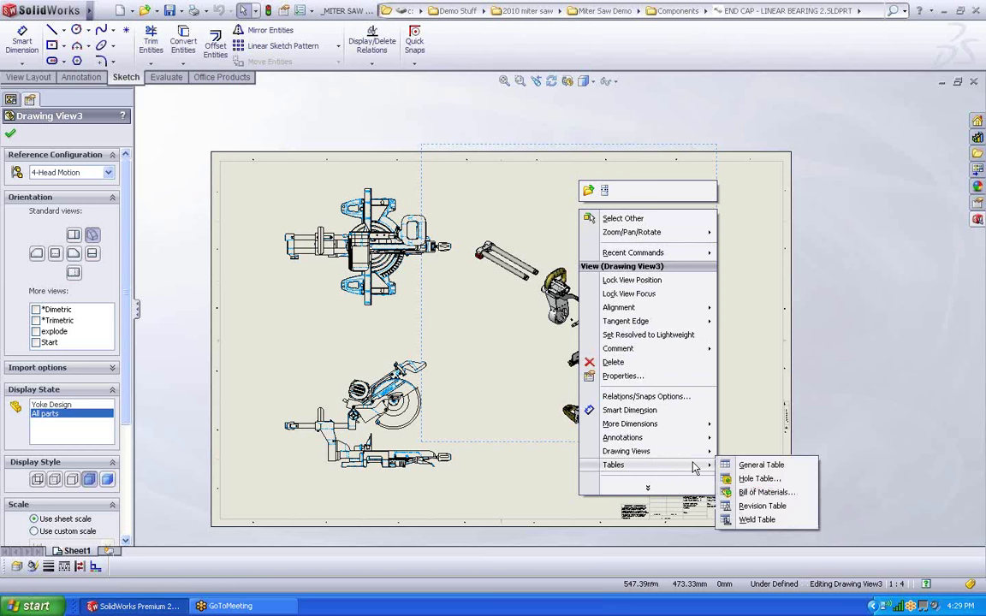
left_click(764, 493)
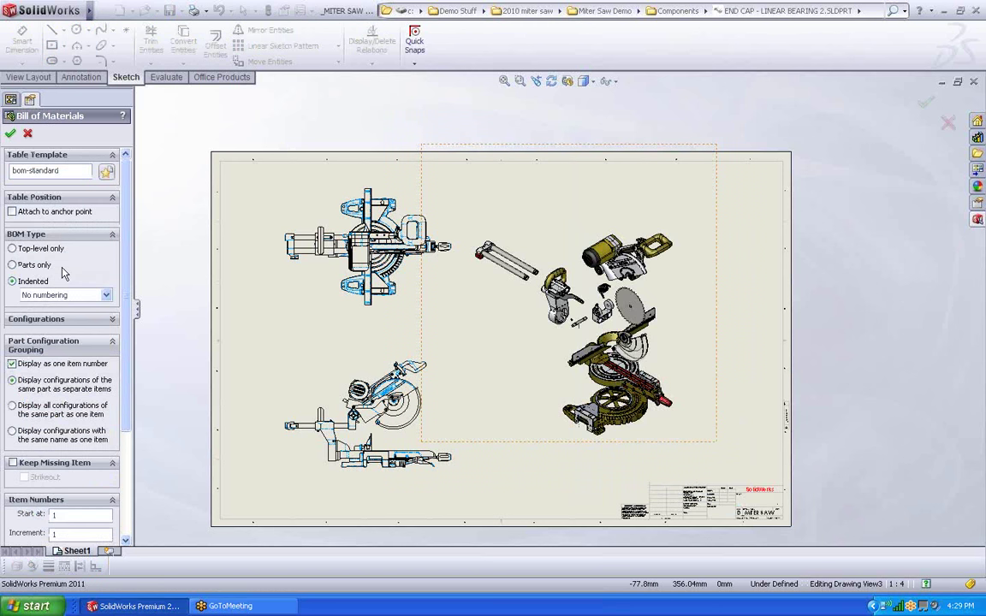
left_click(38, 248)
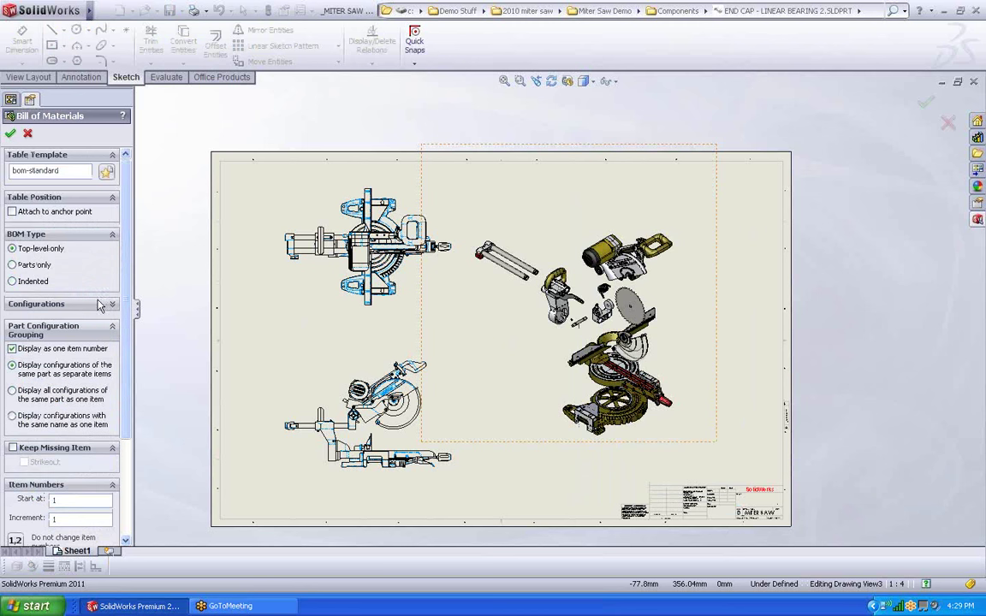
Load the BOM.sldbomtbt template from the Saw Templates folder in Miter Saw Demo and insert the table attached to the sheet's anchor point
left_click(108, 173)
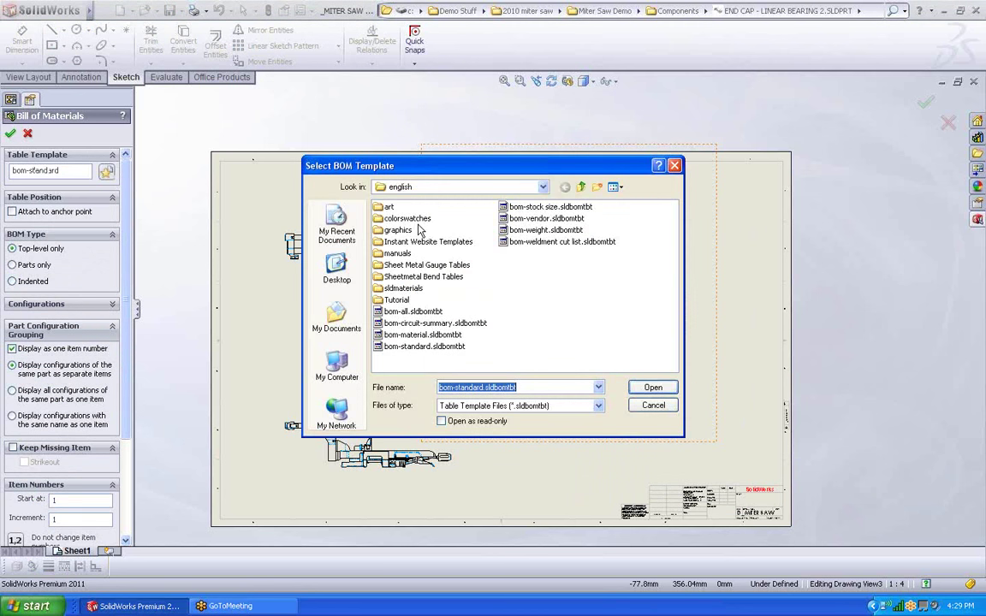
left_click(536, 190)
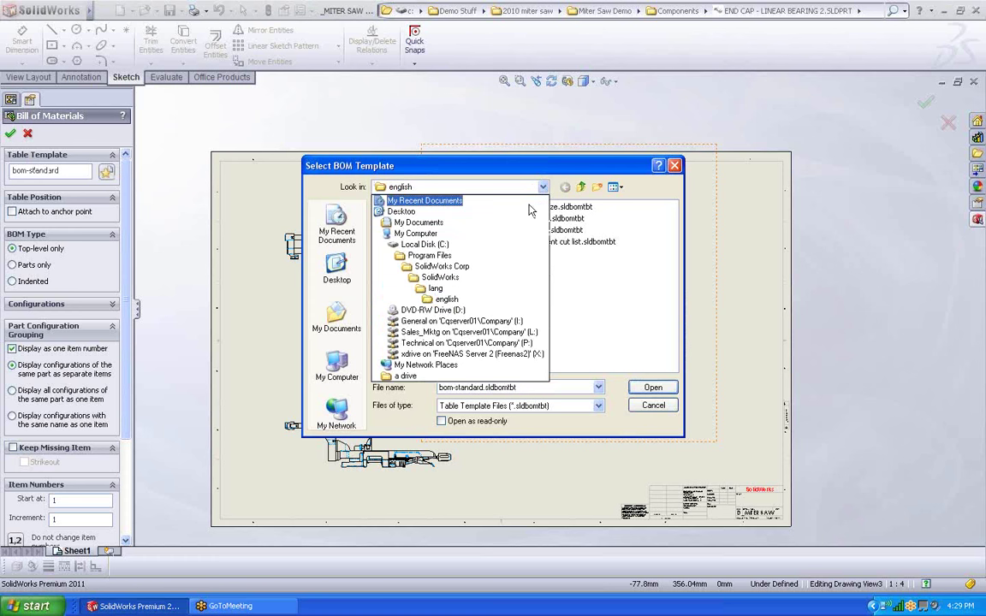
left_click(424, 244)
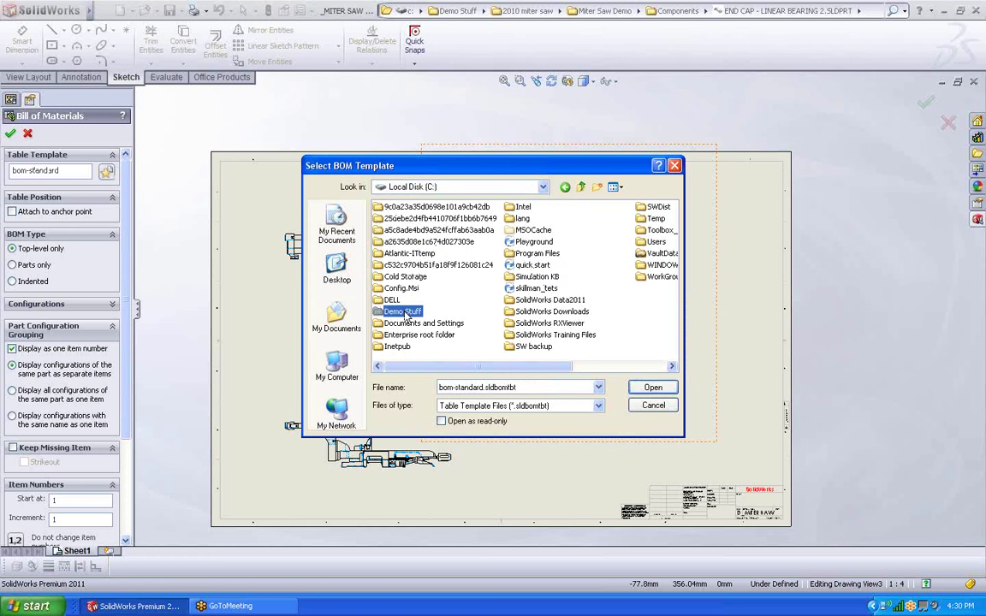
double_click(400, 312)
double_click(393, 211)
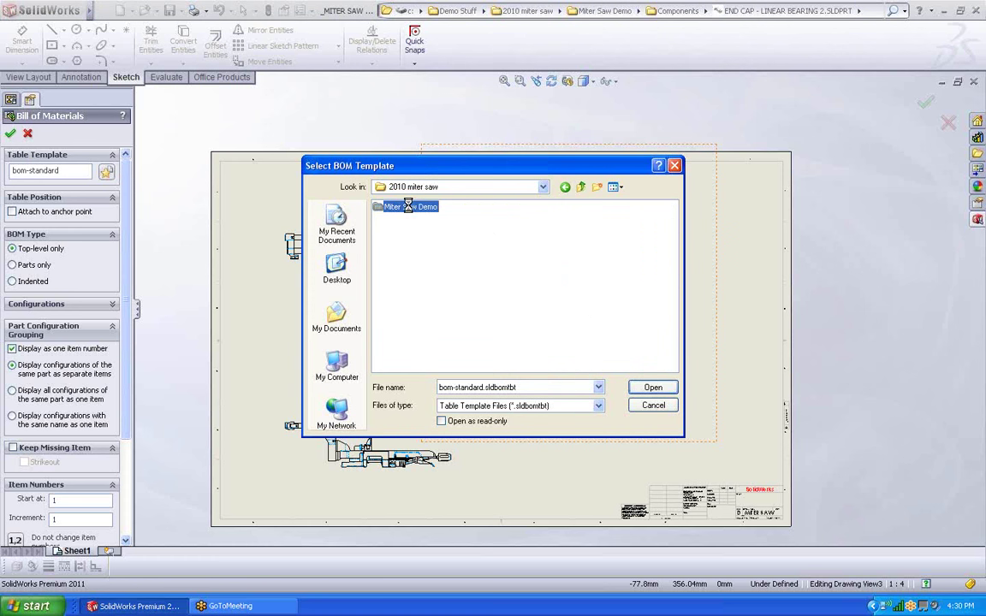
double_click(398, 207)
double_click(409, 254)
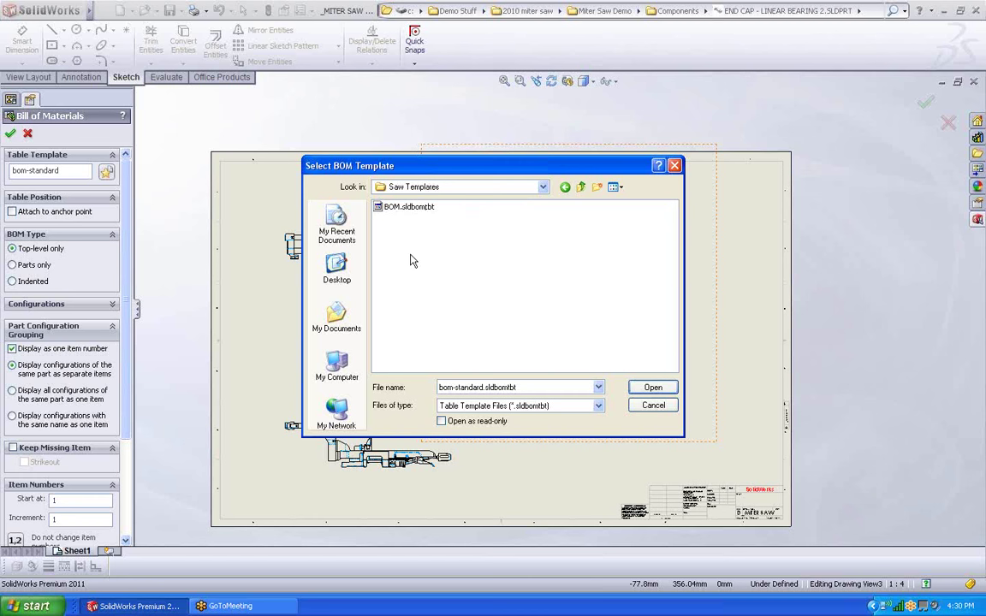
left_click(410, 208)
left_click(654, 387)
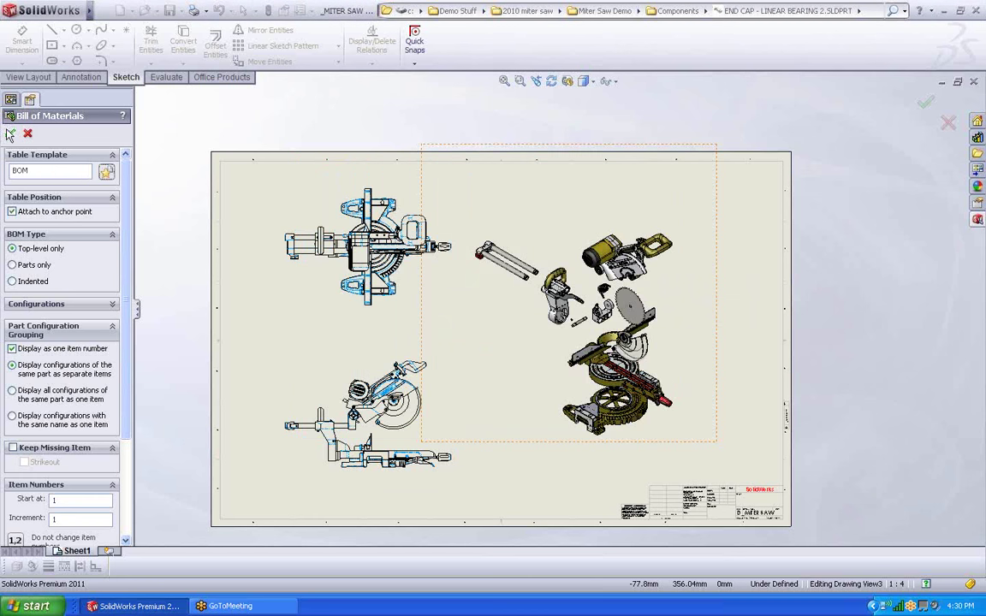
left_click(240, 204)
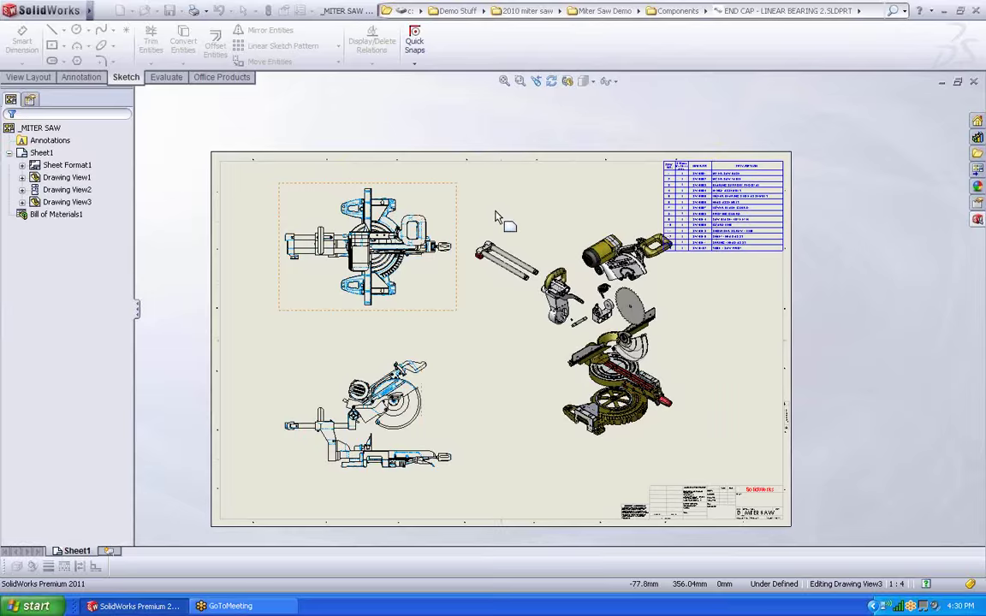
Move the exploded view away from the bill of materials table and read through the table's items
left_click(496, 219)
scroll(479, 197, "up", 3)
scroll(407, 181, "down", 2)
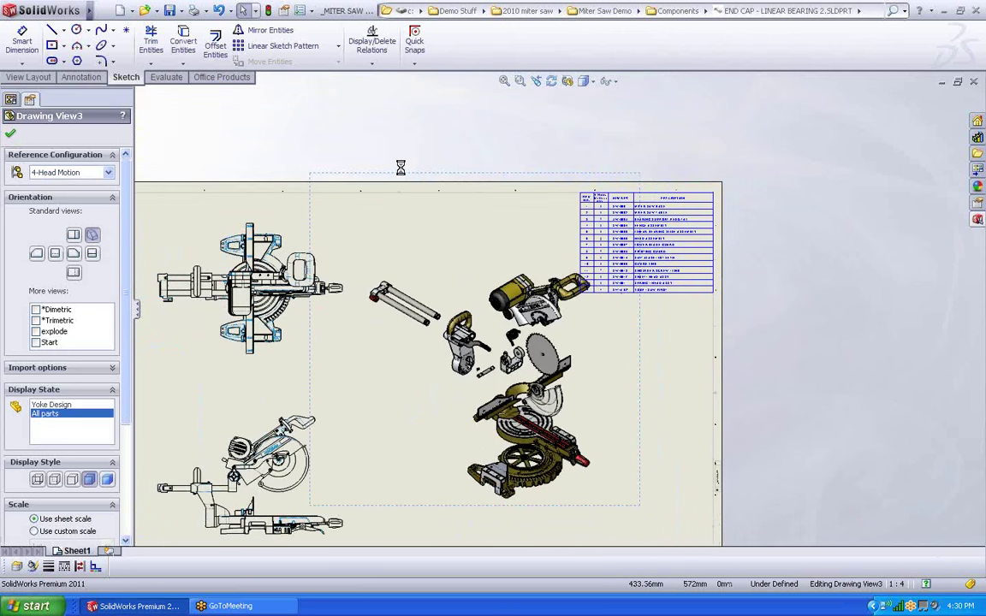
left_click_drag(396, 181, 371, 196)
left_click(671, 381)
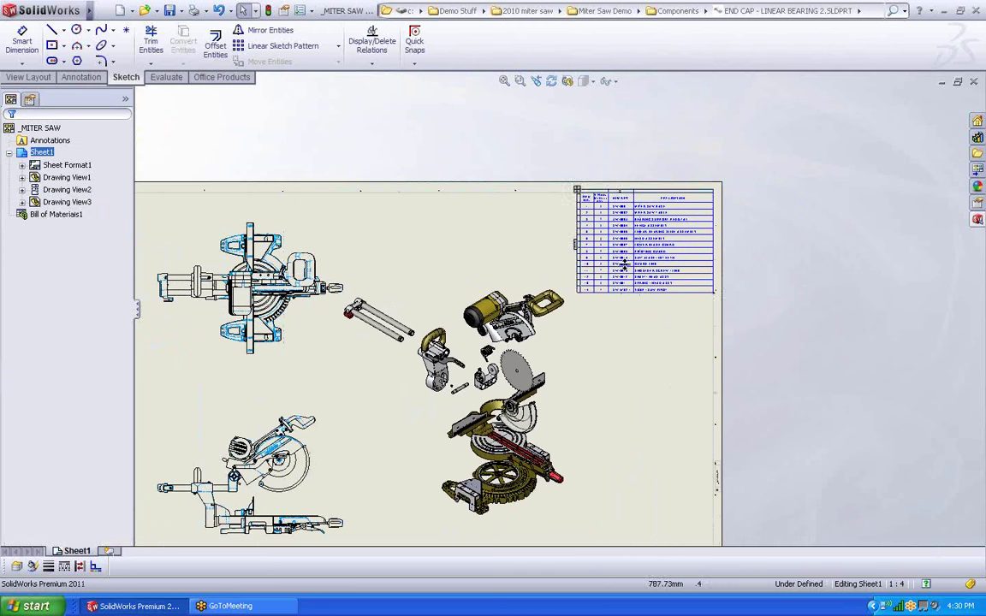
scroll(616, 279, "up", 1)
scroll(654, 219, "up", 3)
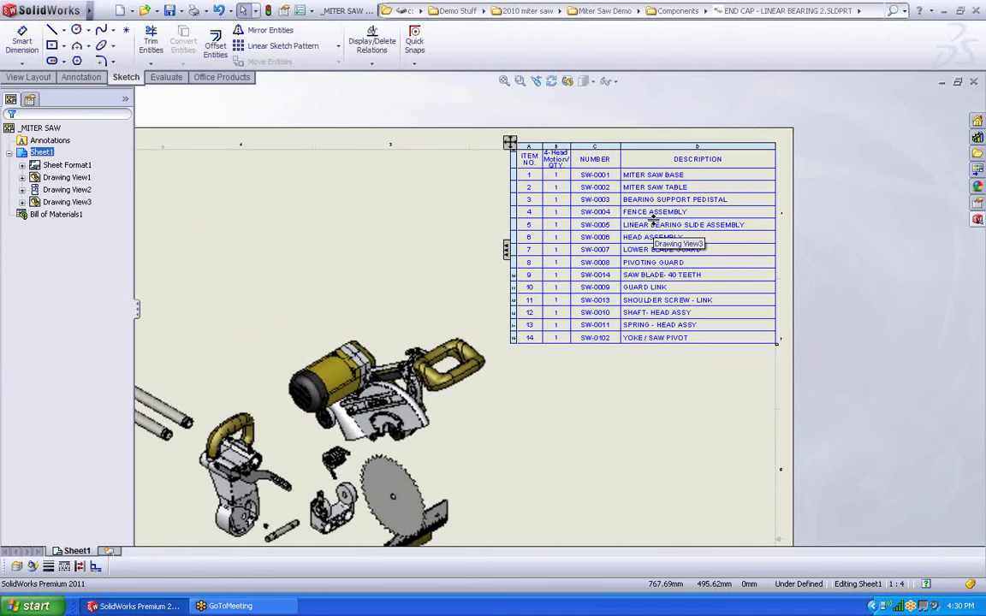
left_click(654, 220)
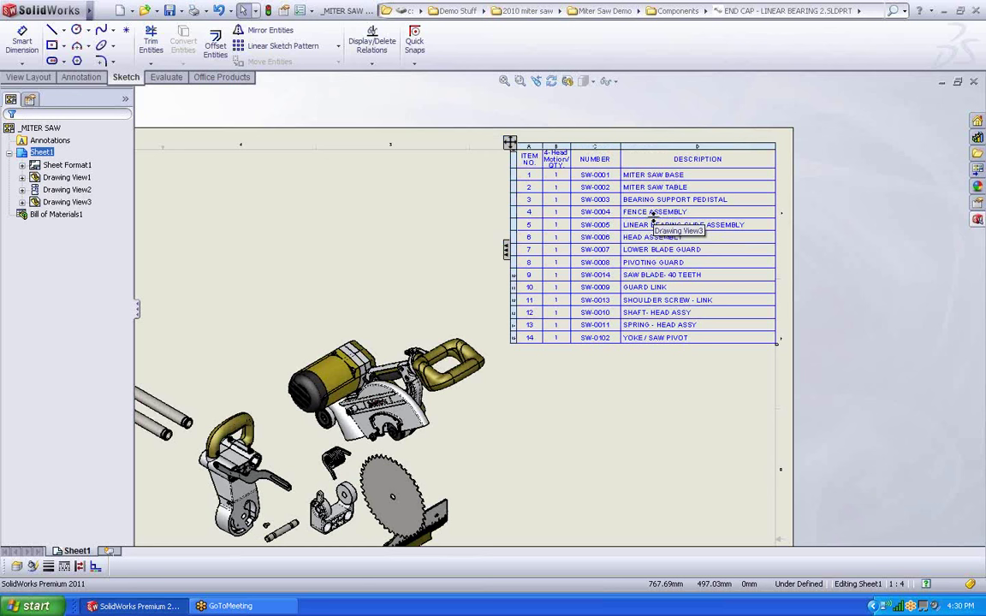
scroll(445, 351, "down", 1)
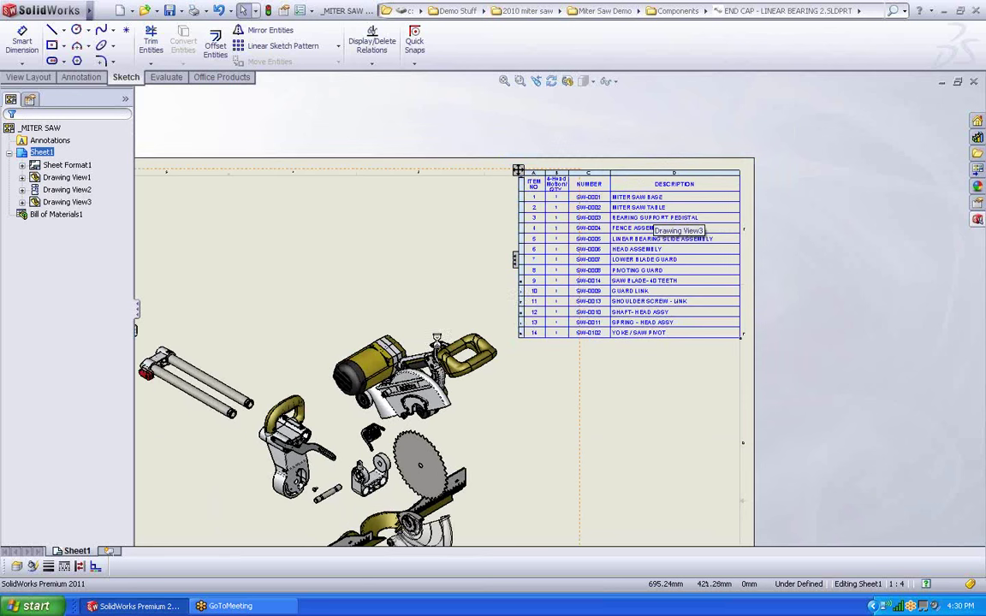
scroll(439, 326, "down", 2)
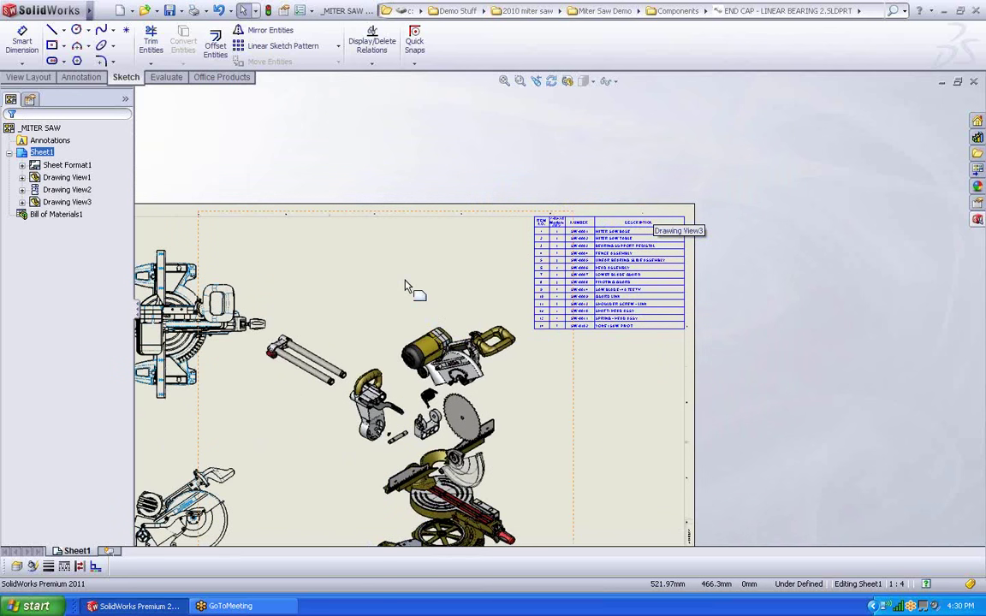
Auto-balloon the exploded view in a circular layout and pull the ring of balloons in closer around the parts
left_click(407, 286)
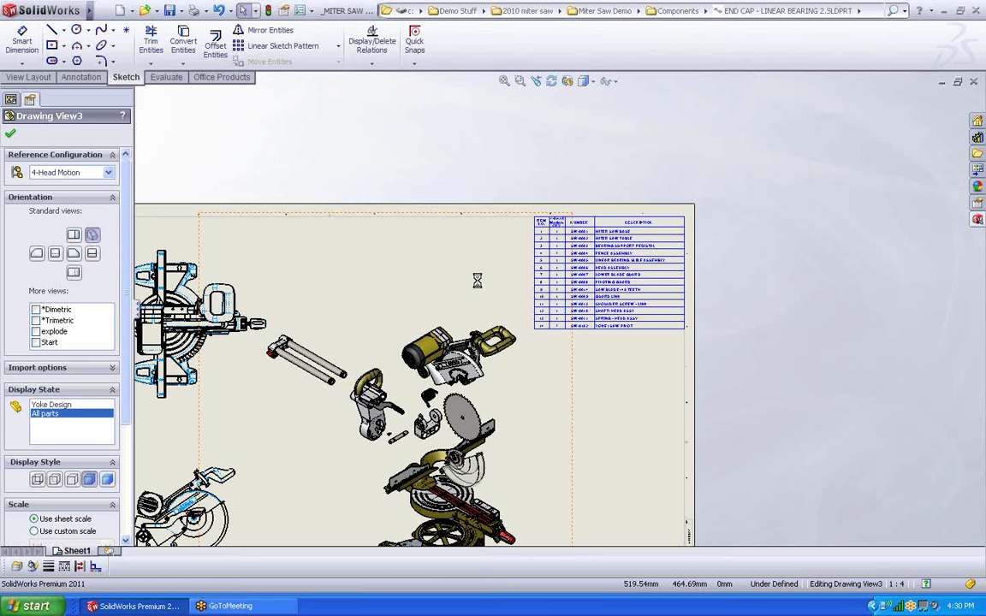
key("a")
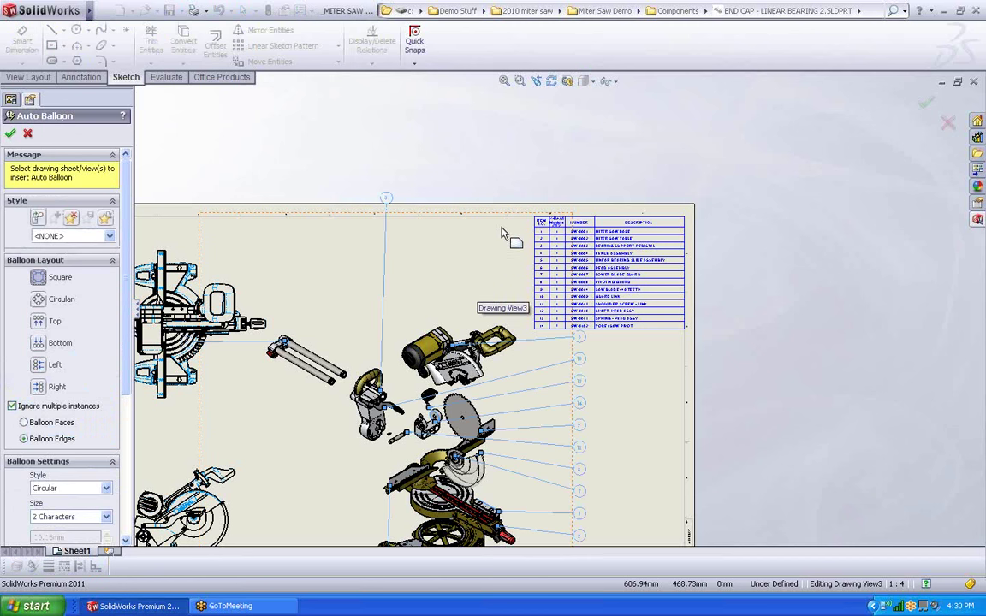
scroll(491, 371, "up", 2)
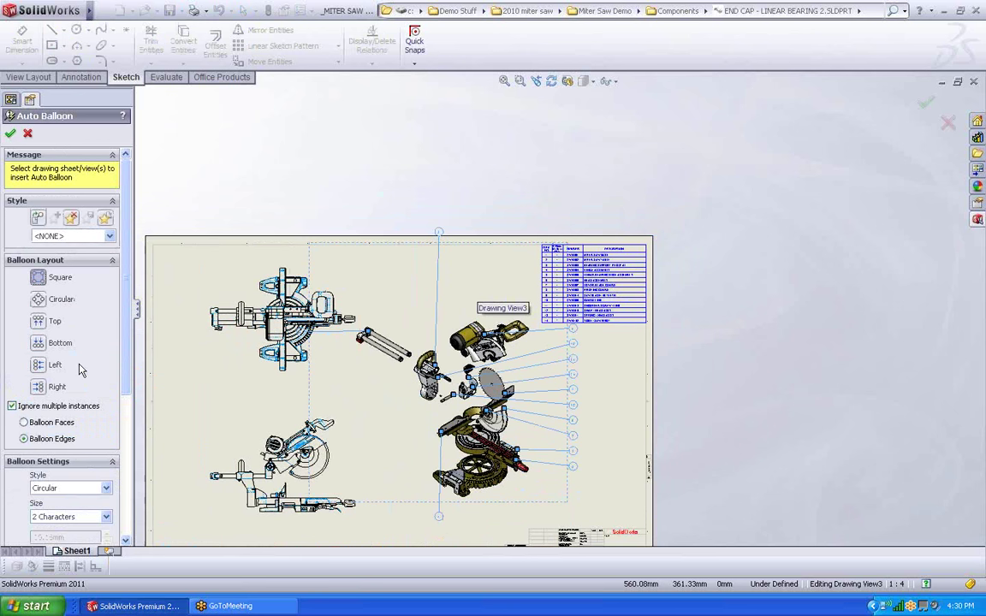
left_click(40, 299)
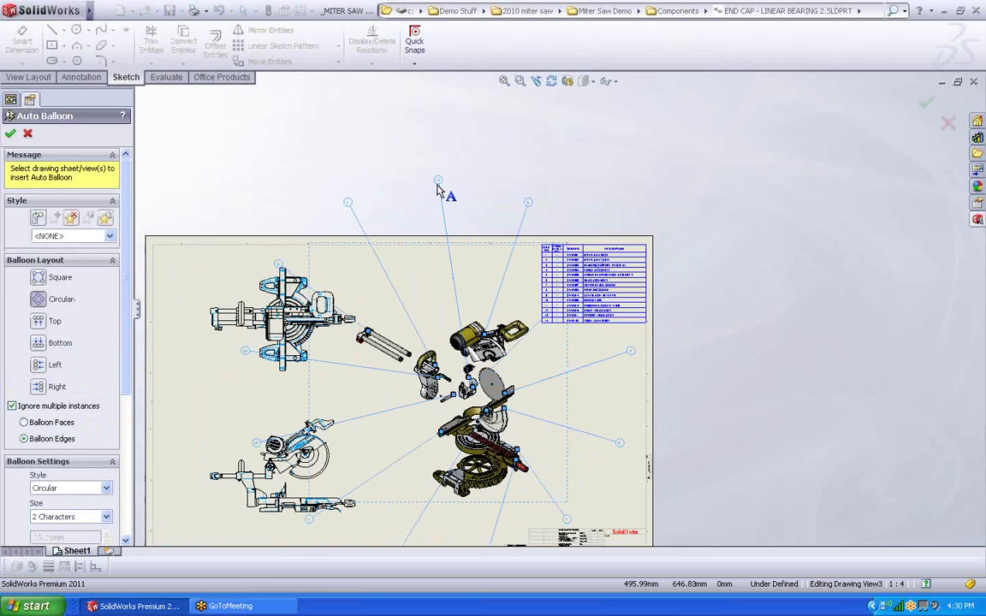
left_click_drag(453, 240, 441, 258)
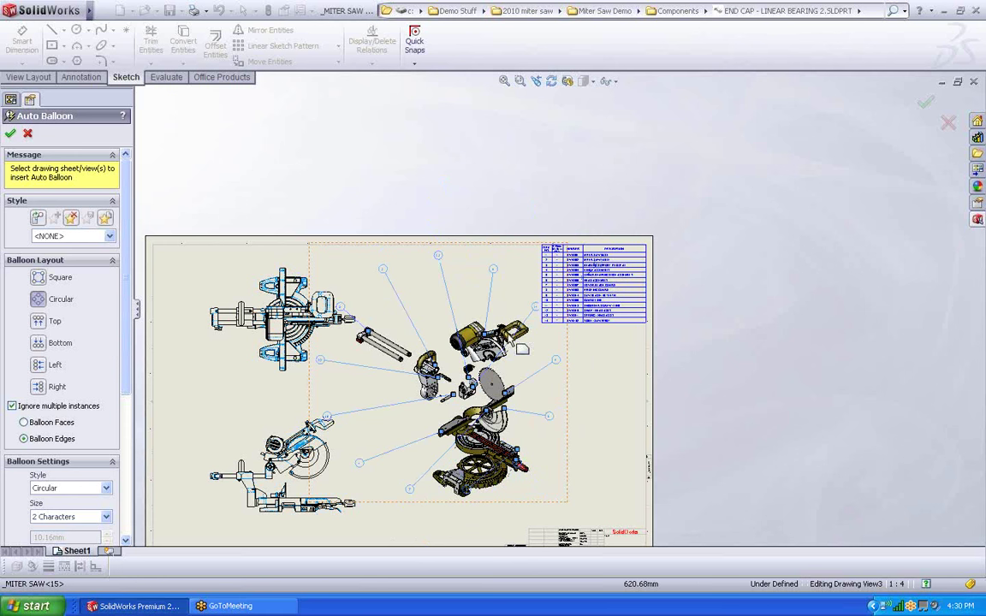
left_click(11, 134)
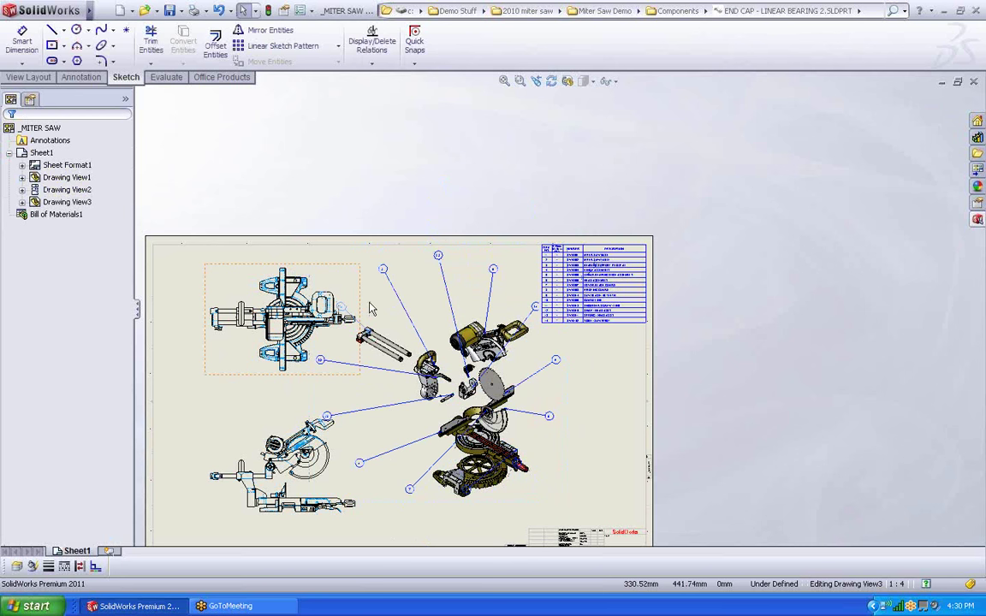
Reposition balloons 5, 10, 2 and 1 closer to their parts in the exploded view
left_click_drag(370, 302, 393, 321)
left_click_drag(321, 361, 439, 326)
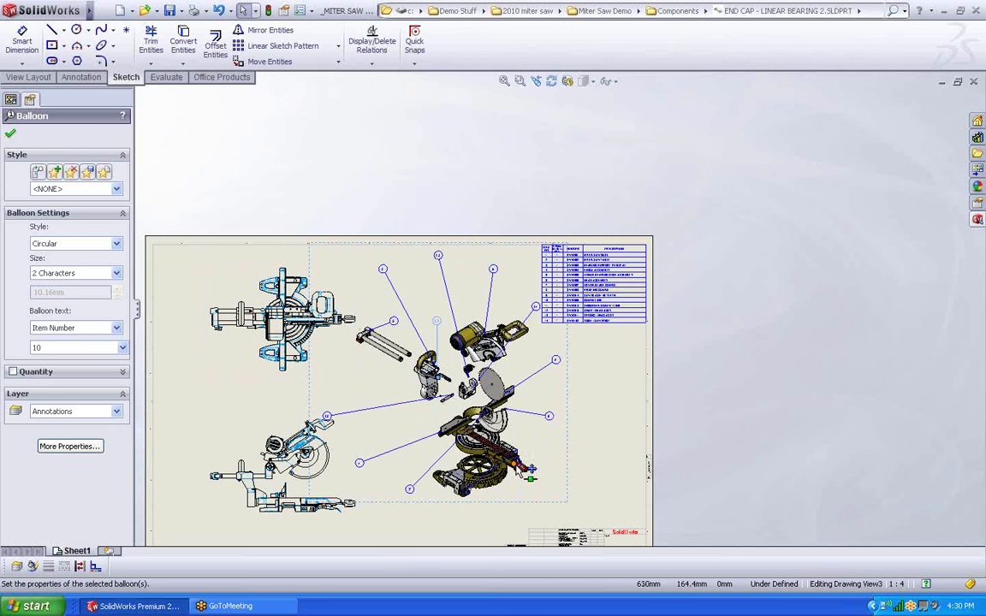
scroll(533, 466, "down", 3)
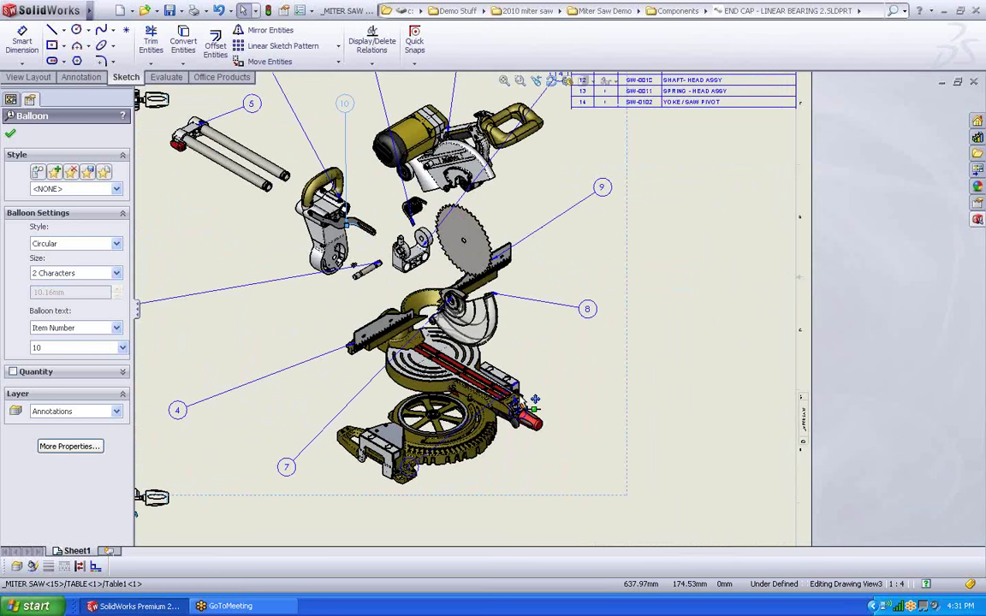
mouse_move(526, 419)
left_mouse_down()
mouse_move(504, 483)
mouse_move(520, 388)
left_mouse_up()
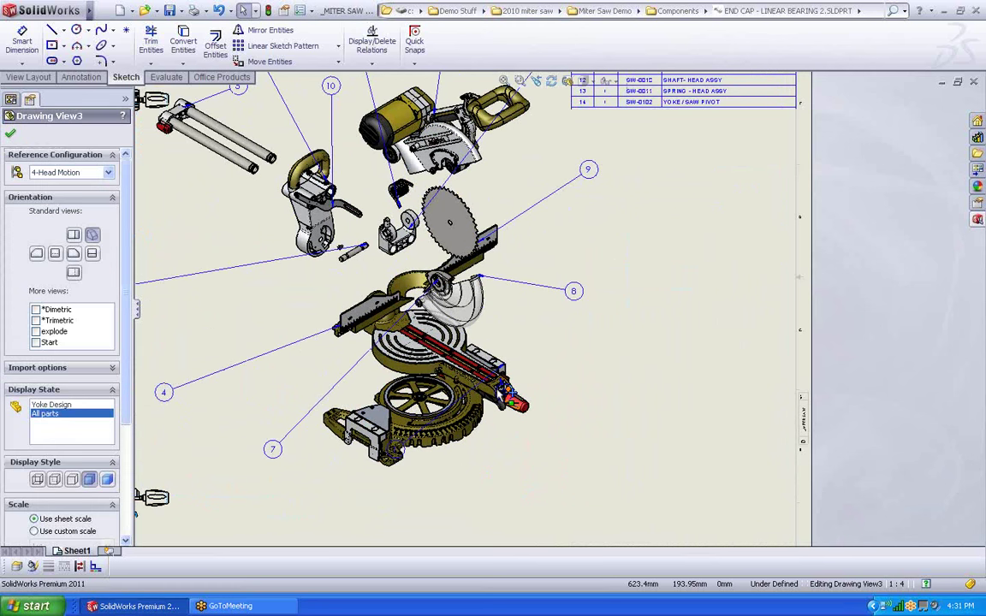
left_click_drag(487, 438, 494, 450)
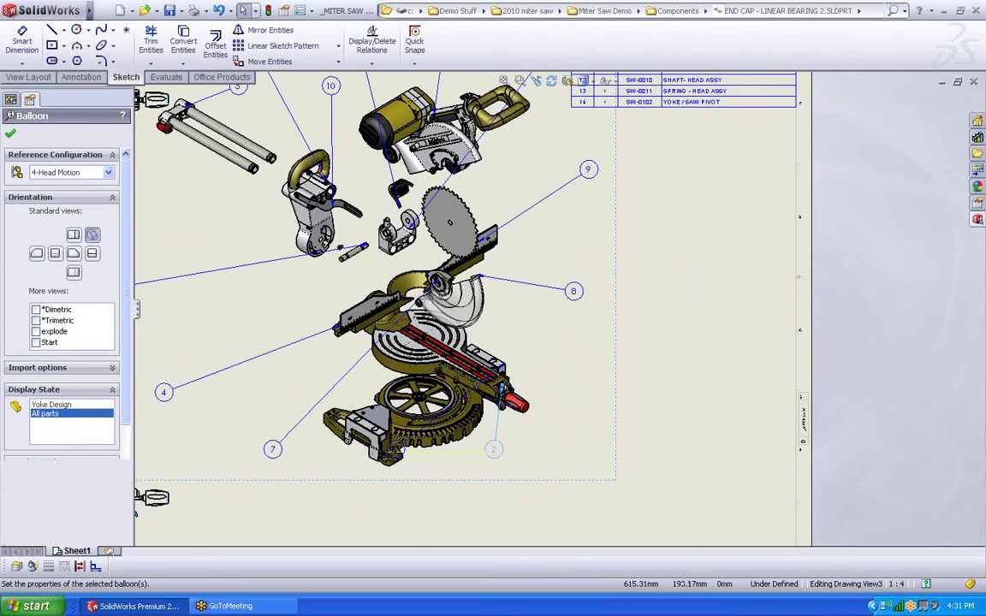
left_click(542, 363)
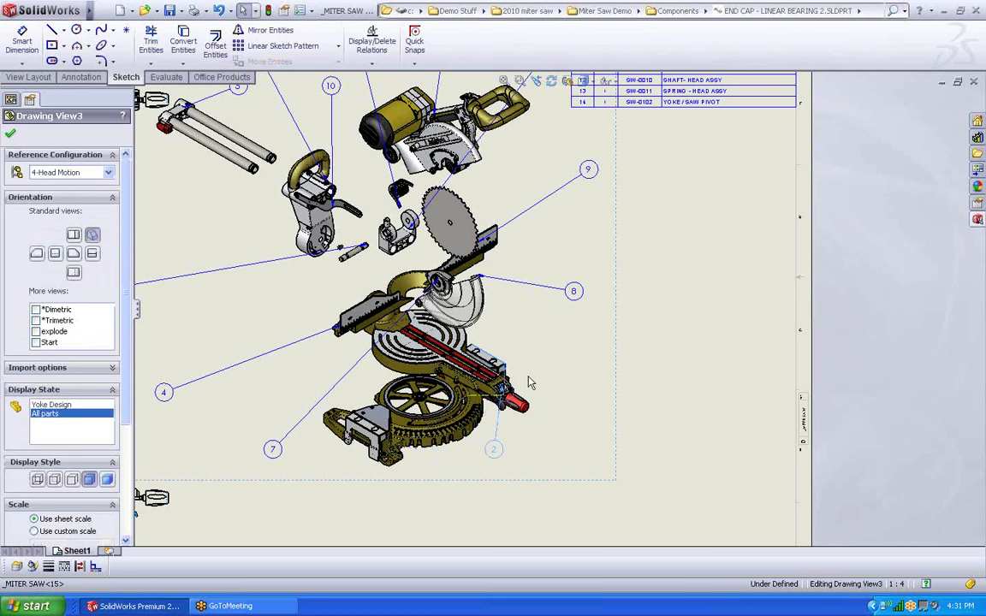
left_click(527, 344)
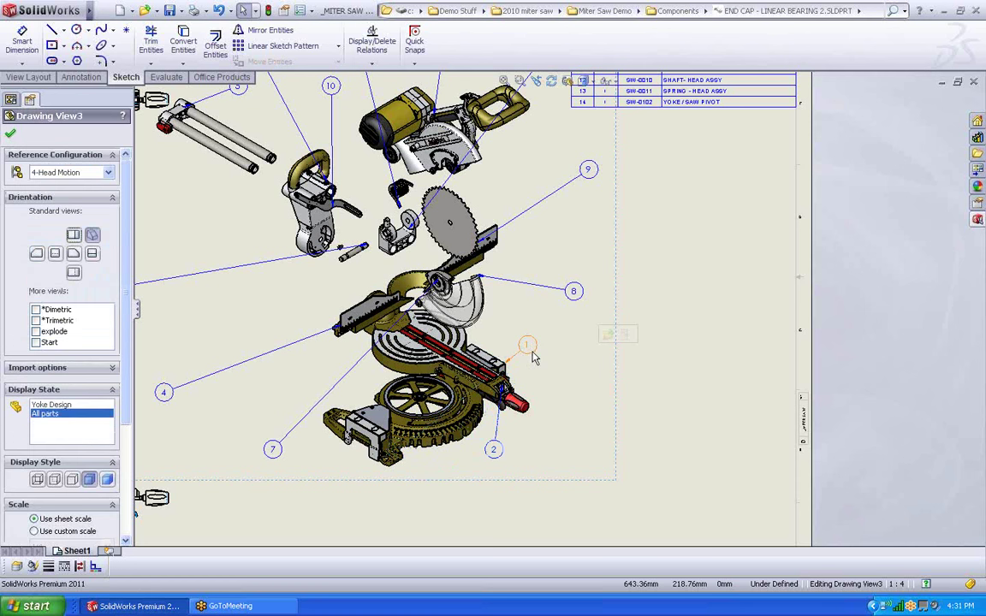
key("f")
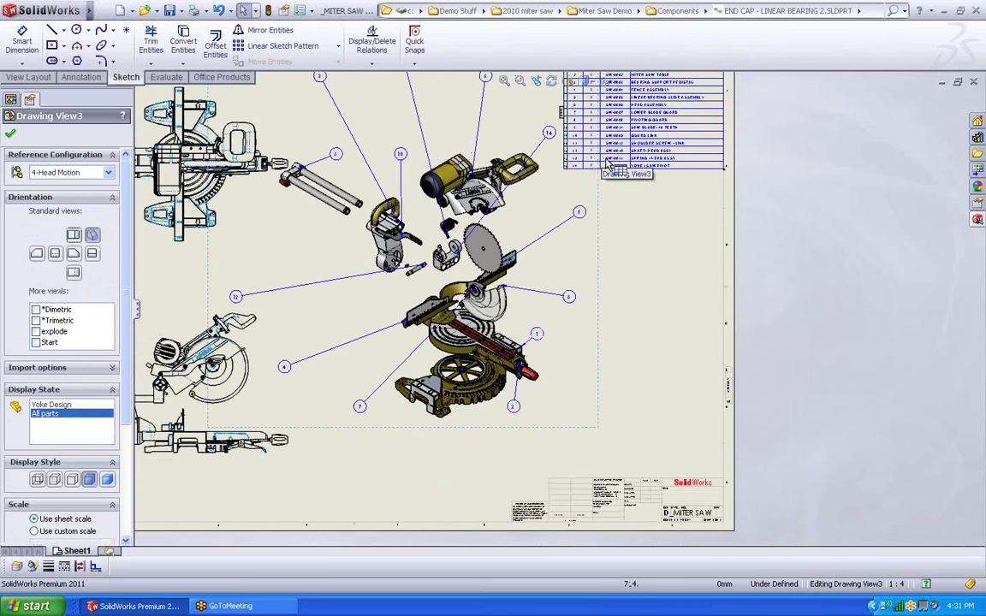
left_click(648, 361)
scroll(599, 360, "up", 3)
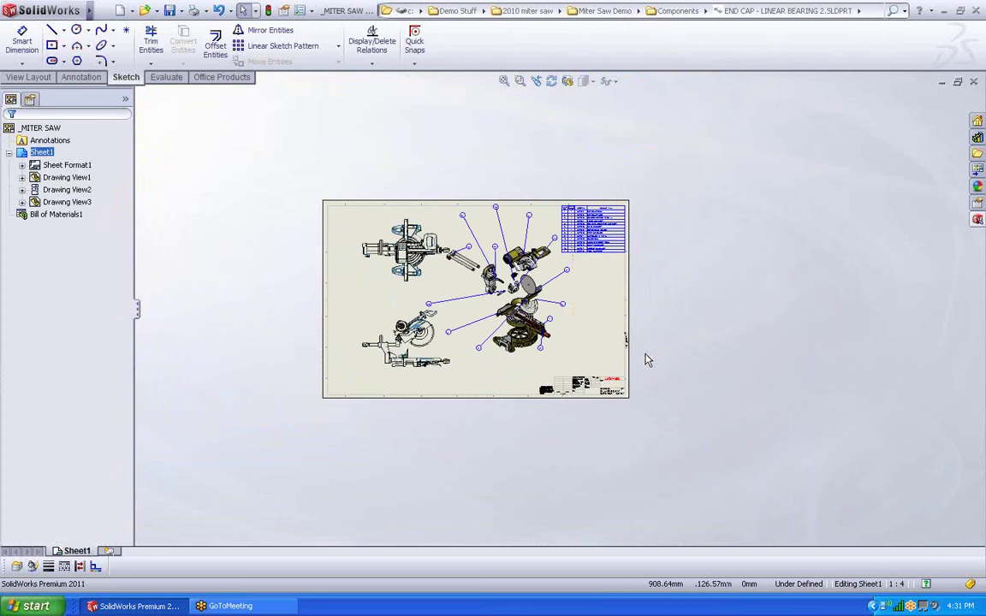
scroll(445, 308, "down", 2)
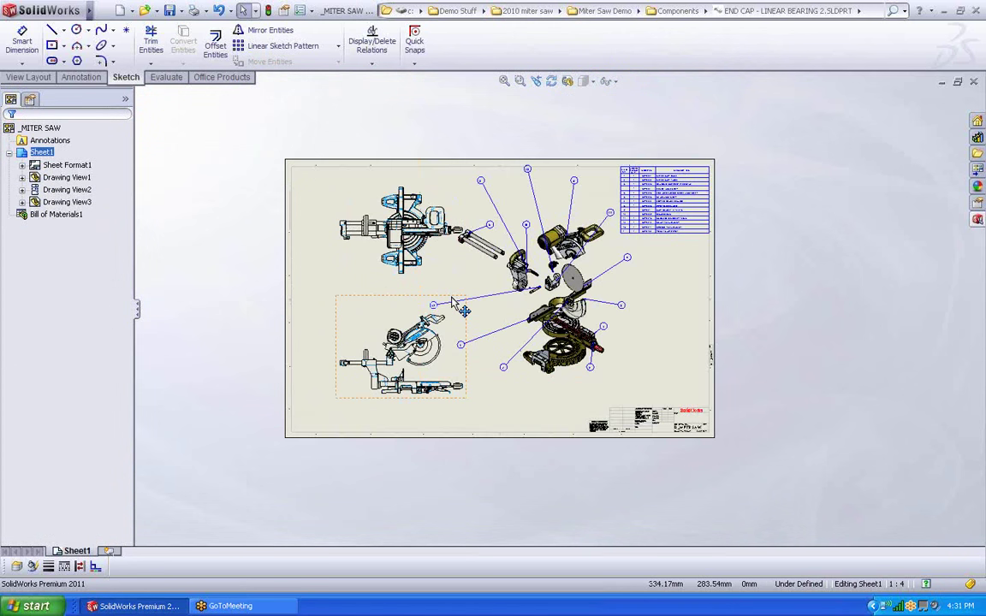